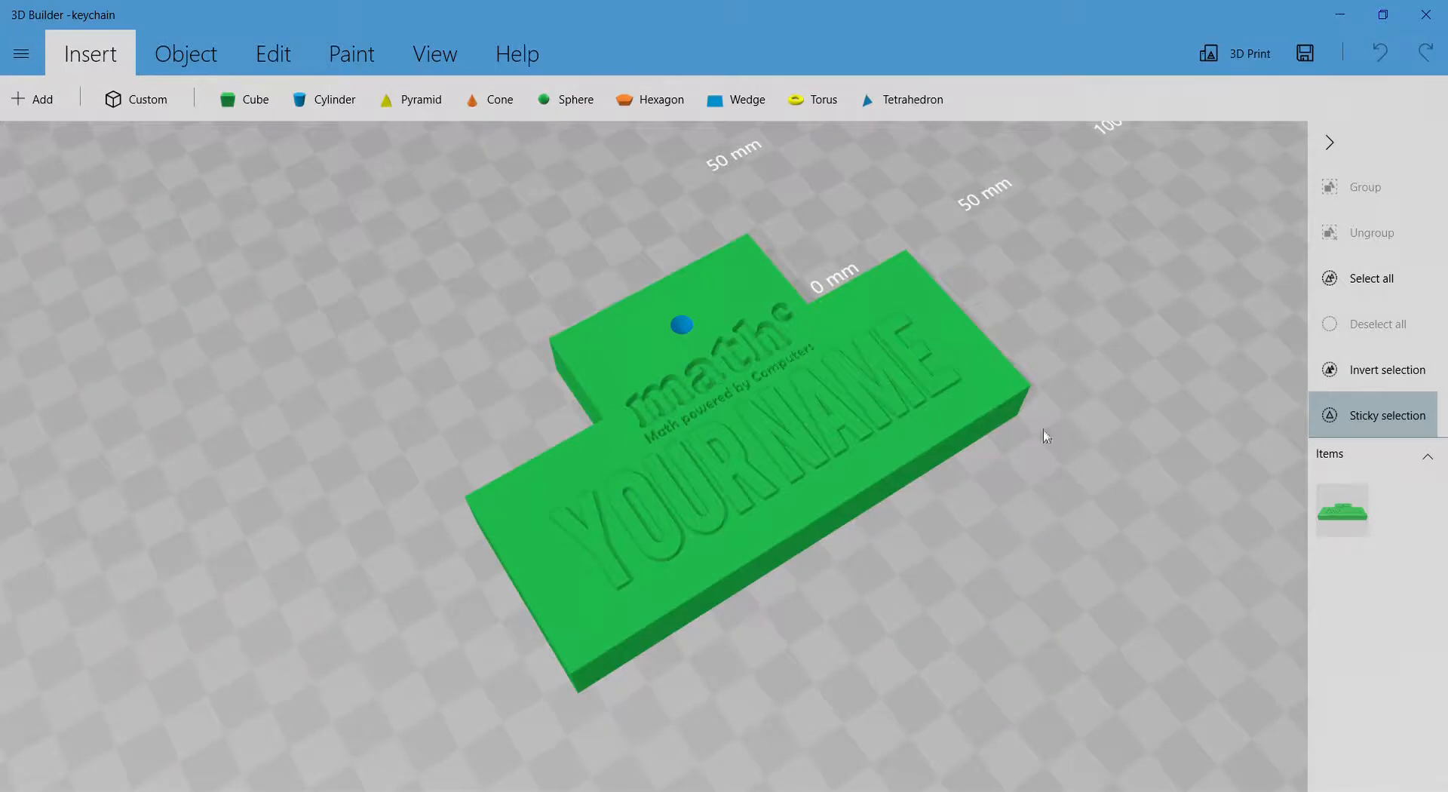
- Examine the finished keychain model from several angles, including its embossed lettering, logo and keyring hole
drag(1098, 517, 935, 630)
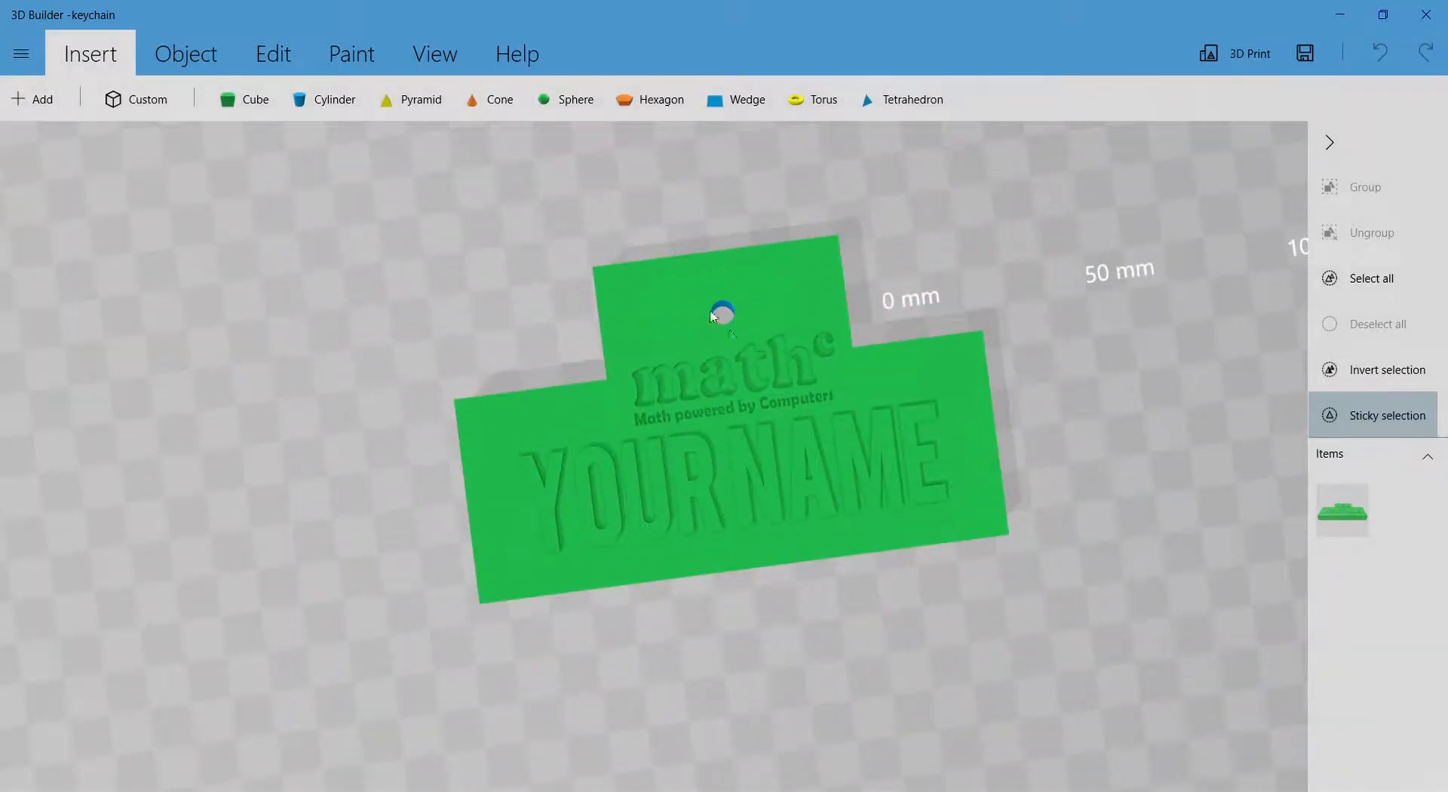
drag(788, 315, 802, 441)
drag(963, 427, 1130, 456)
drag(971, 316, 799, 417)
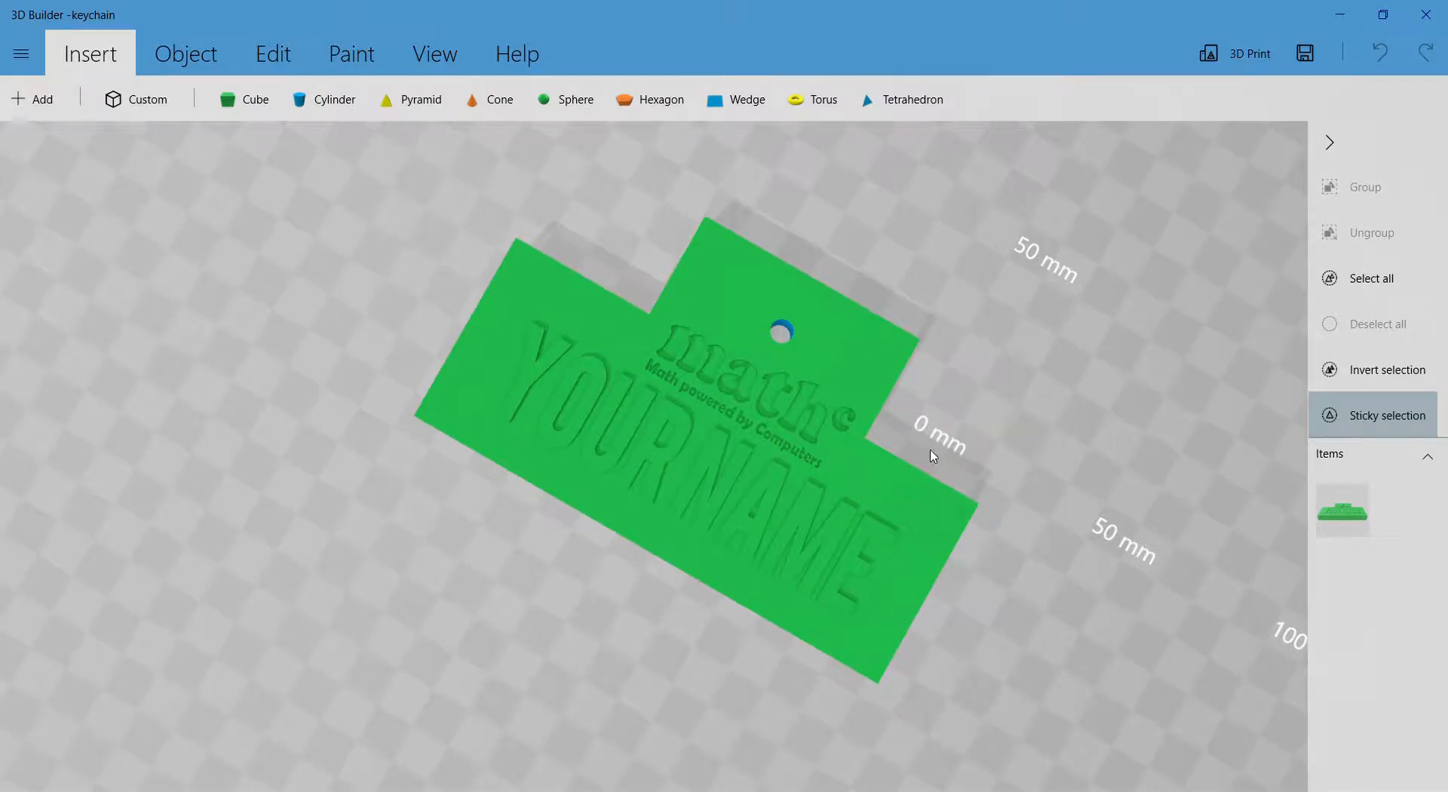
drag(1004, 447, 1037, 412)
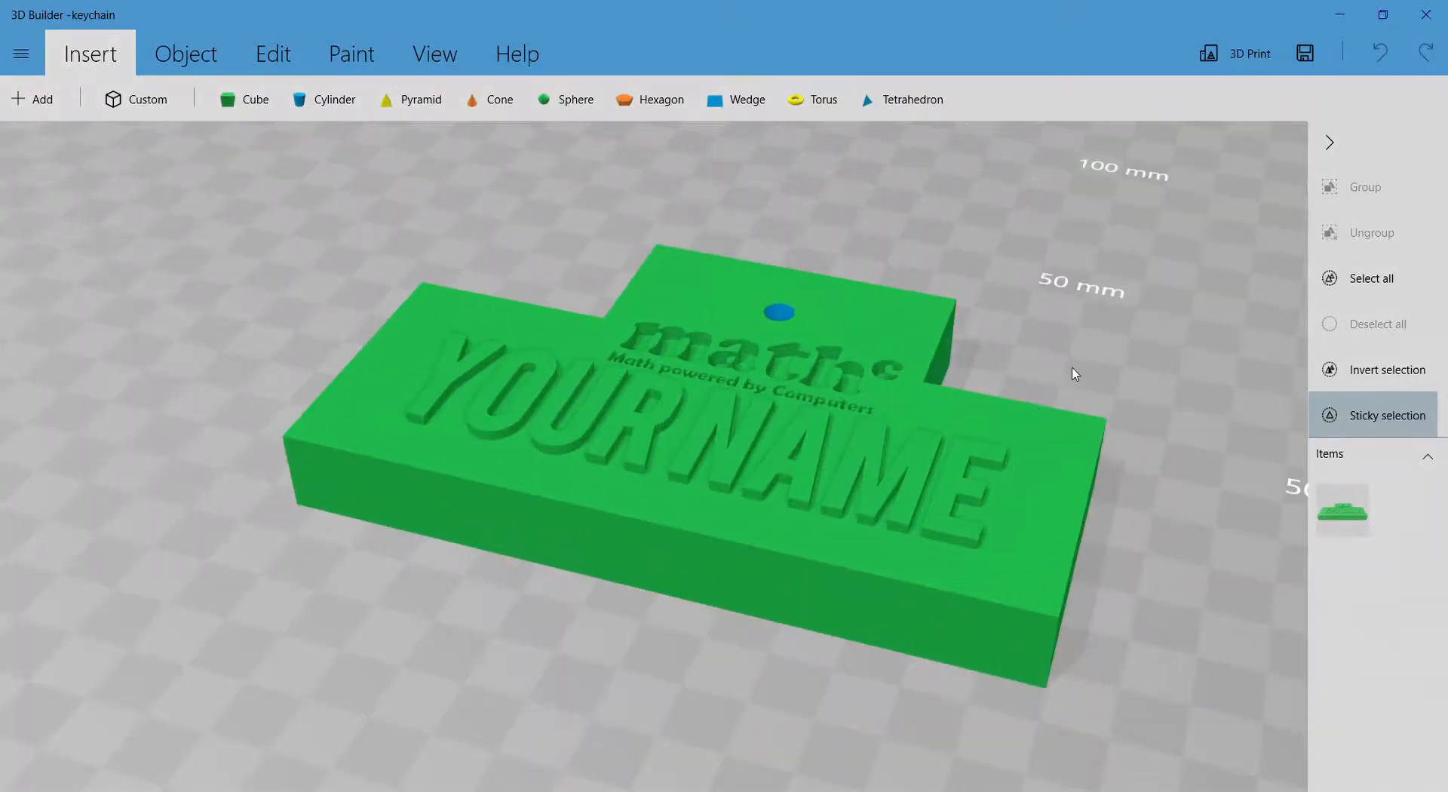
right_drag(1075, 374, 1044, 349)
scroll(1060, 337, up, 3)
drag(837, 347, 840, 408)
drag(1086, 279, 1097, 444)
drag(1099, 220, 1065, 537)
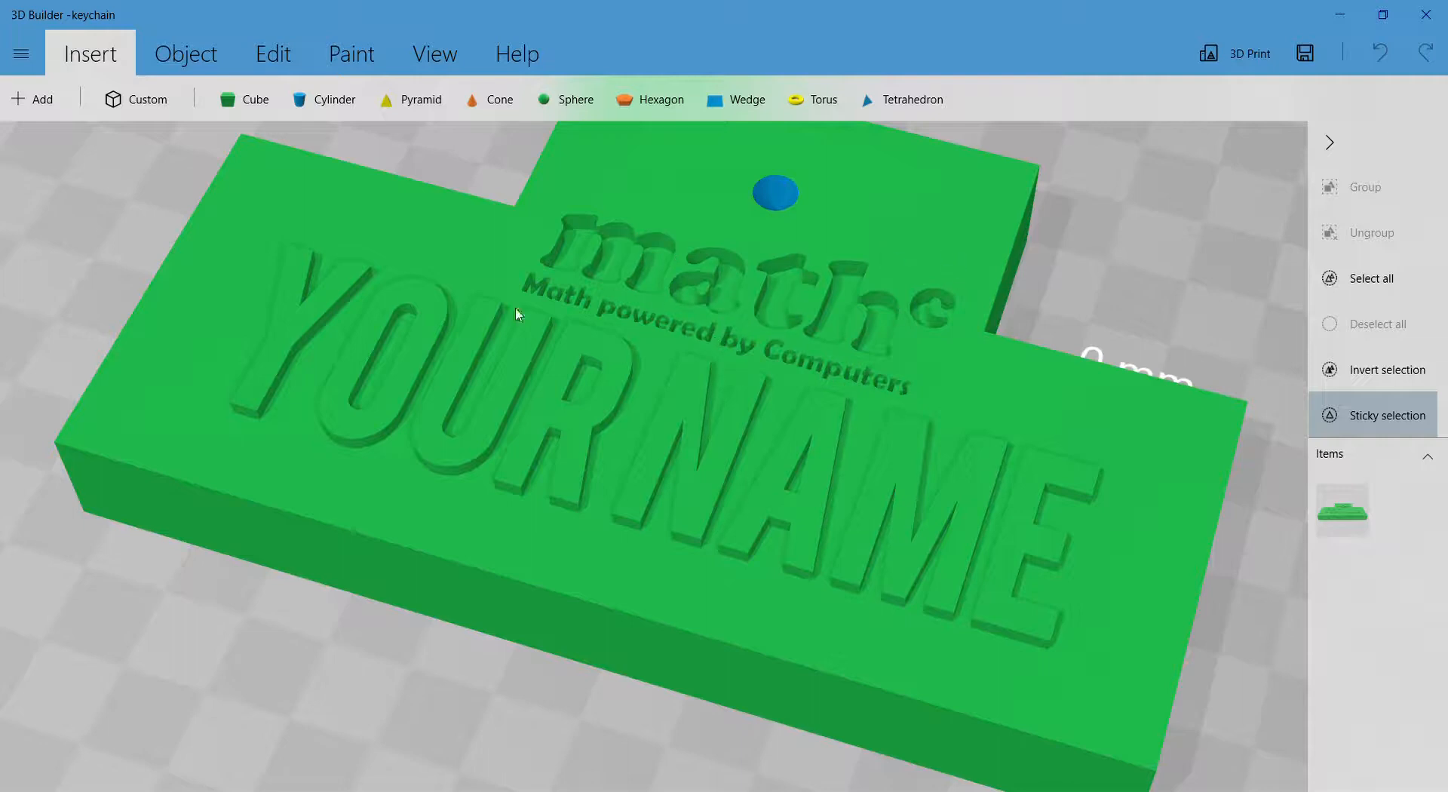
scroll(1046, 301, down, 5)
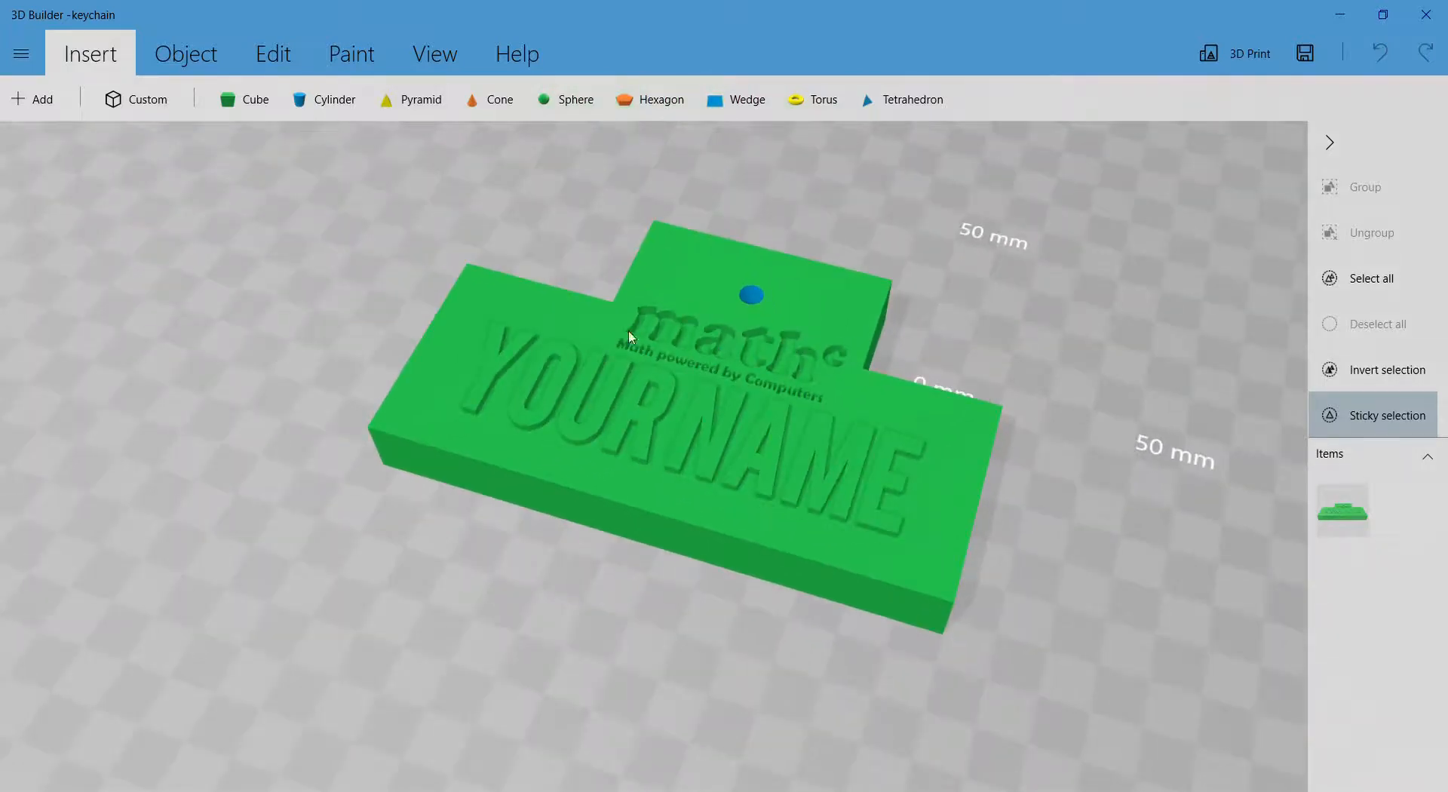
- Start a new empty scene, discarding the keychain model, and insert a cube
click(23, 67)
click(80, 93)
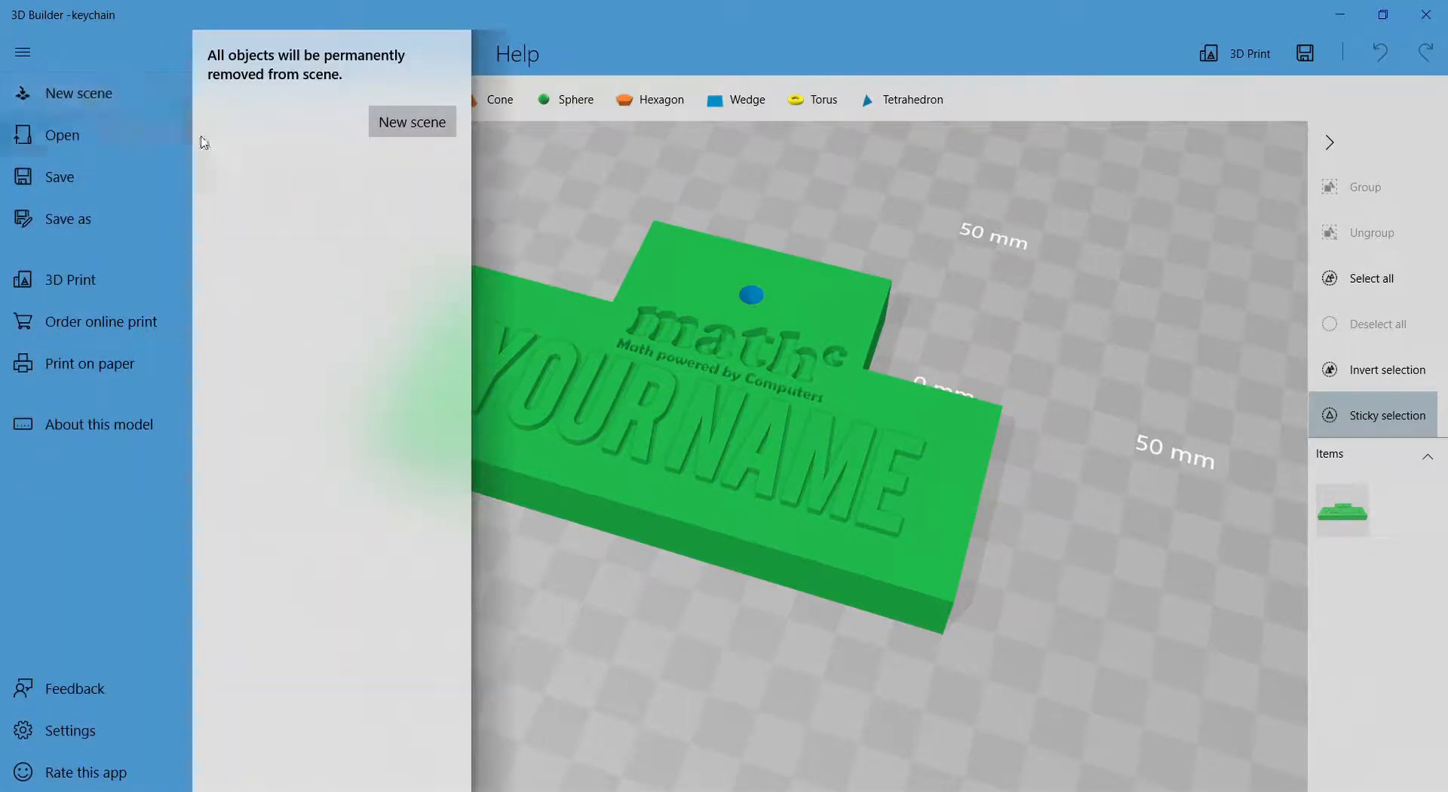
click(414, 123)
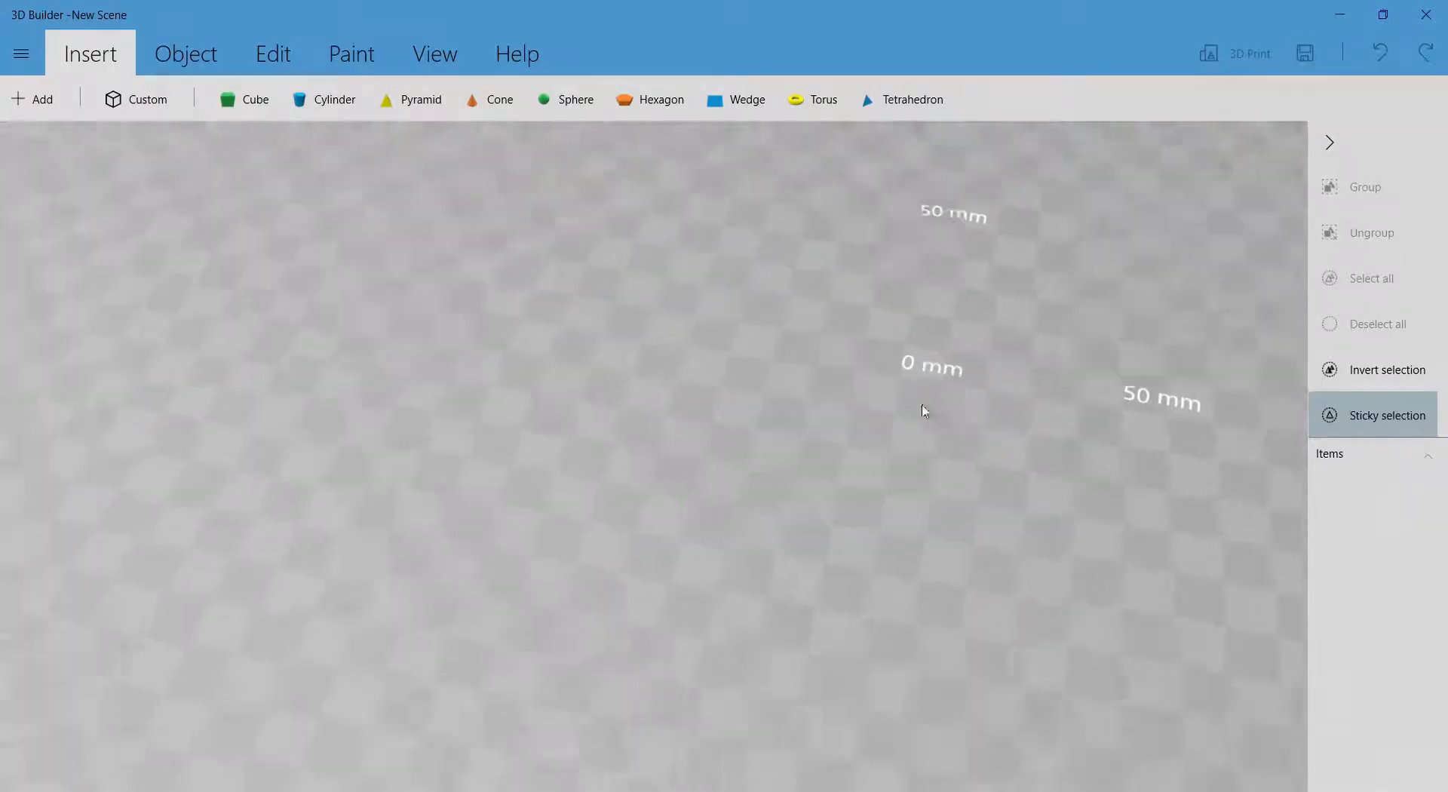
click(247, 105)
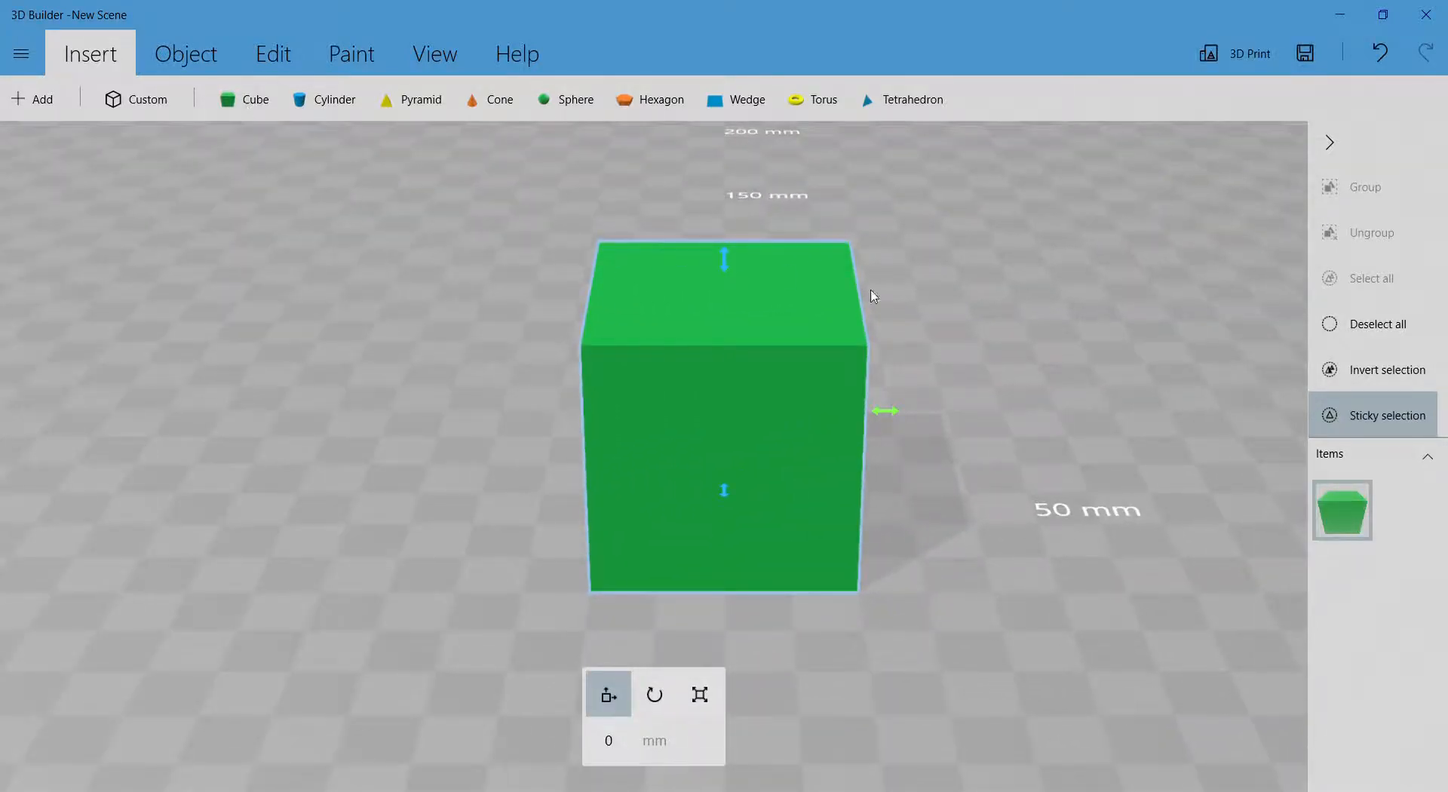
- Insert a cylinder and a hexagon, place them on either side of the cube, and delete both shapes
click(324, 99)
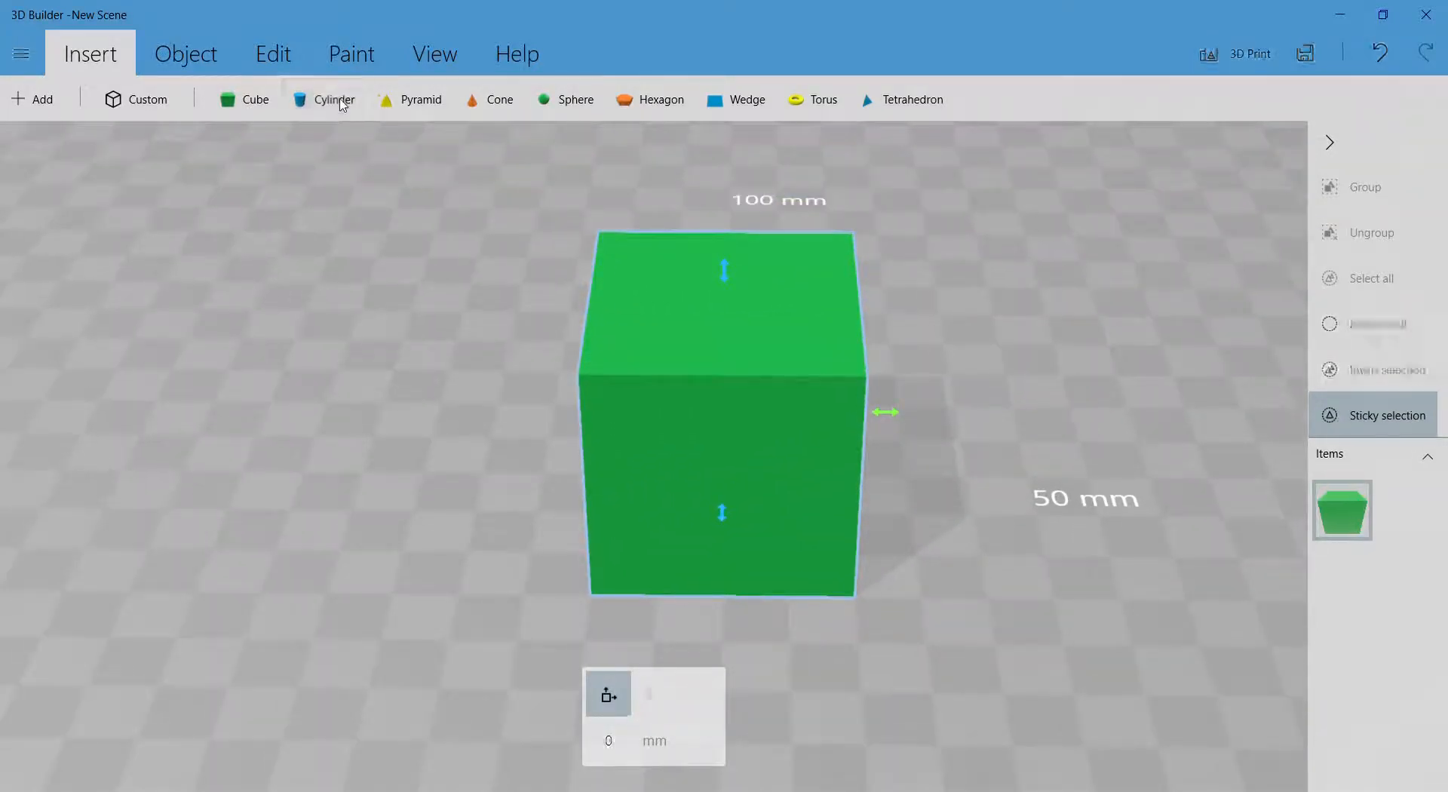
drag(884, 411, 475, 410)
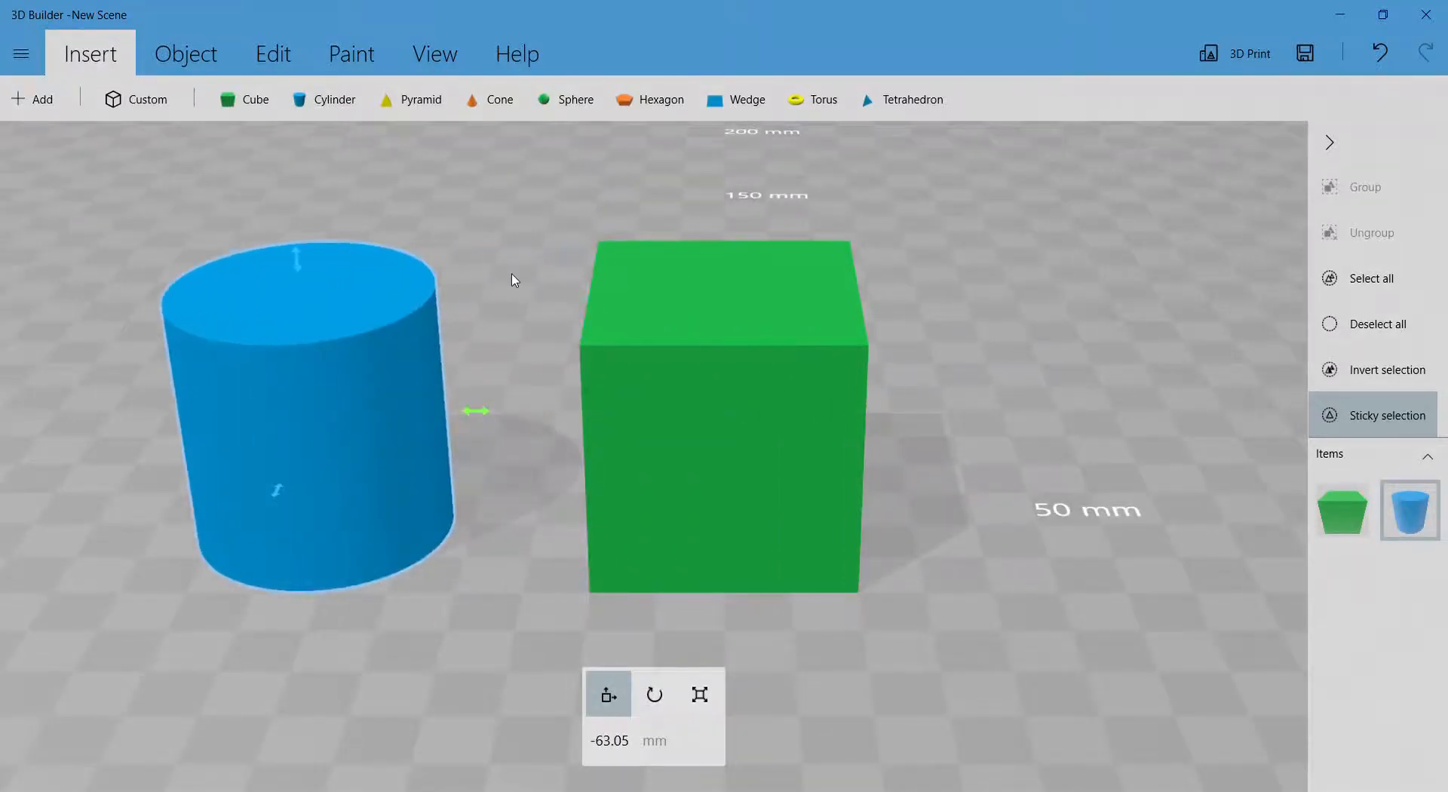
click(649, 100)
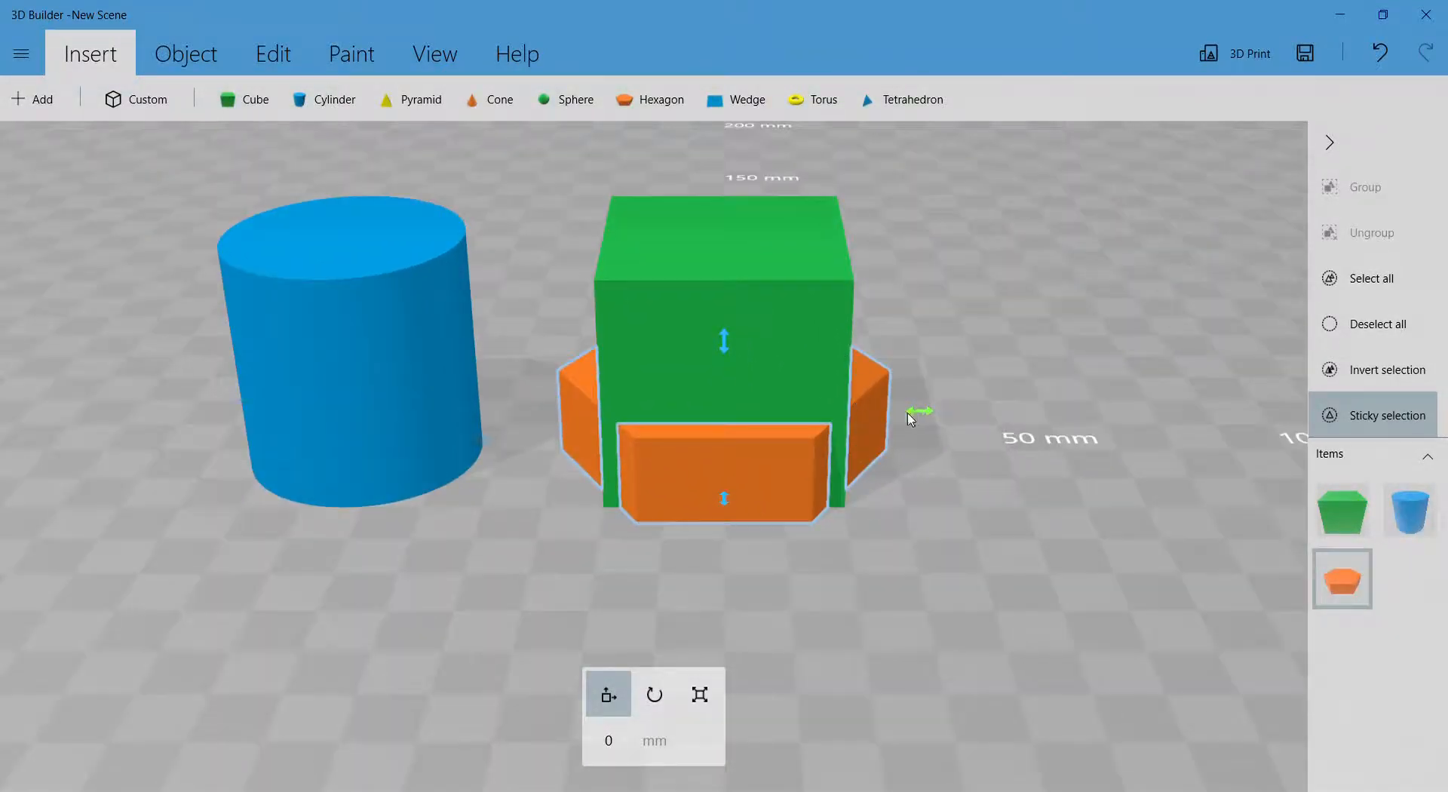
drag(910, 419, 1286, 390)
click(402, 311)
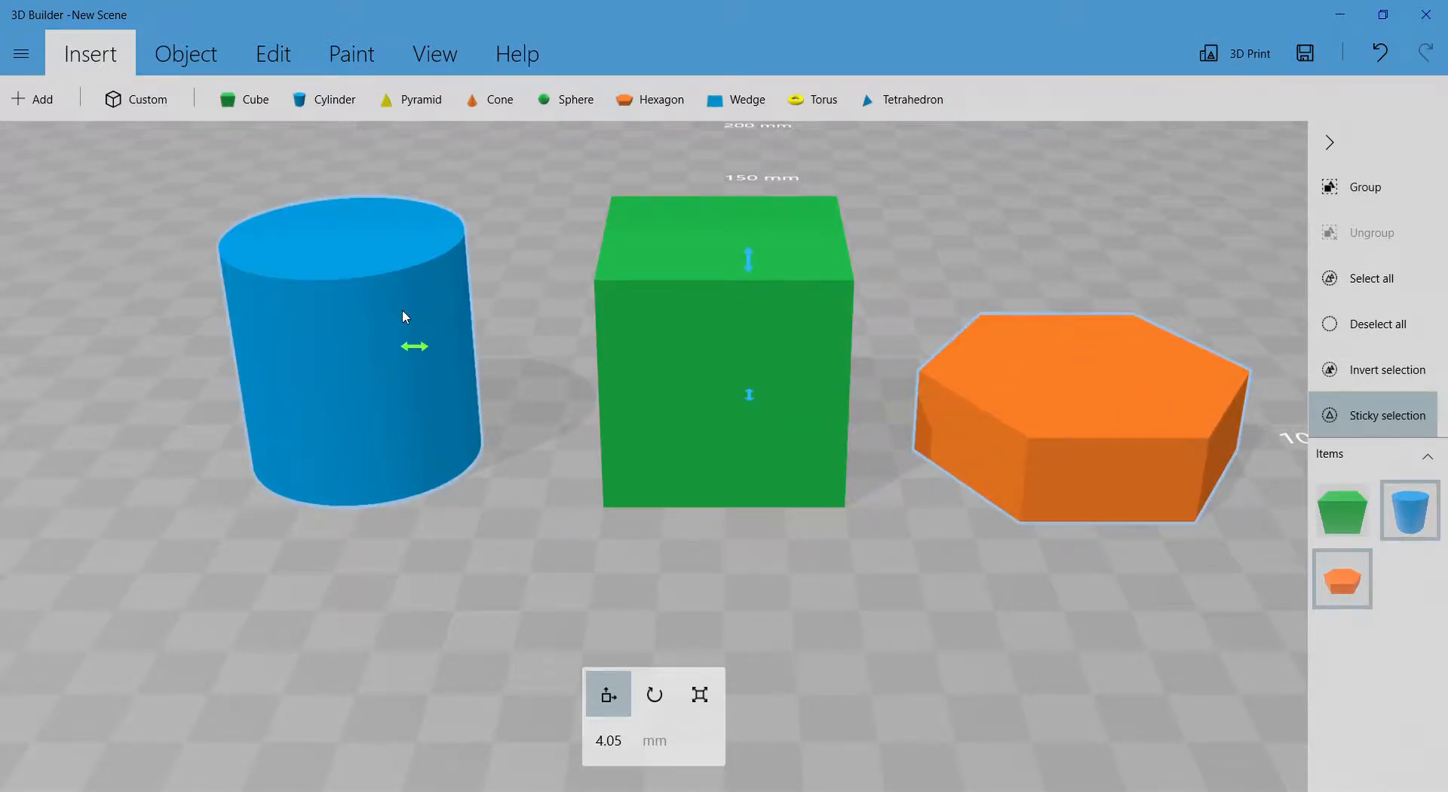
key(Delete)
- Scale the green cube into a thin, elongated rectangular plate about 3.5 mm thick
click(647, 280)
drag(912, 294, 934, 252)
drag(927, 319, 990, 312)
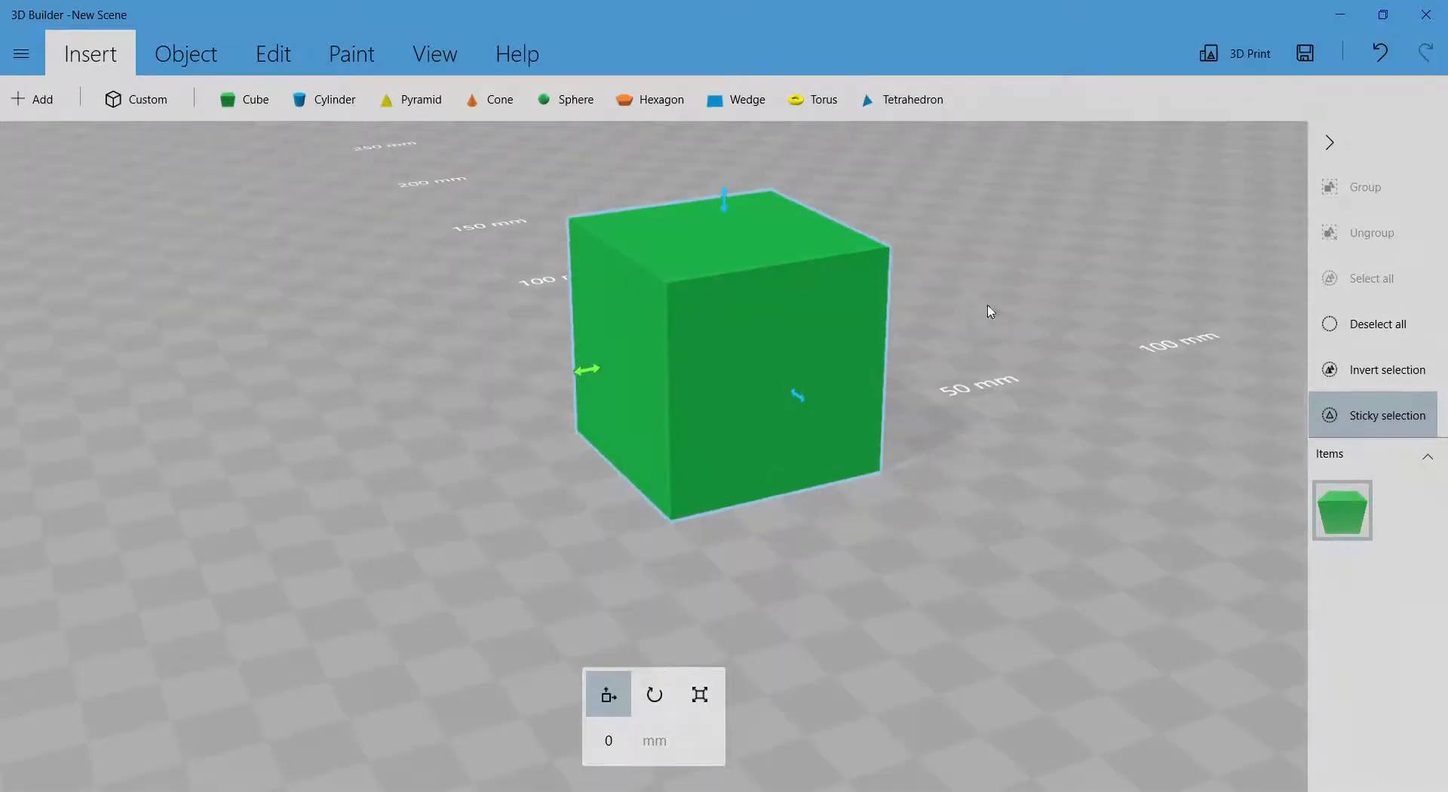
key(s)
drag(730, 192, 736, 368)
scroll(714, 388, down, 3)
drag(630, 445, 256, 521)
drag(632, 507, 649, 536)
drag(579, 423, 566, 281)
drag(436, 207, 717, 265)
drag(1007, 258, 656, 446)
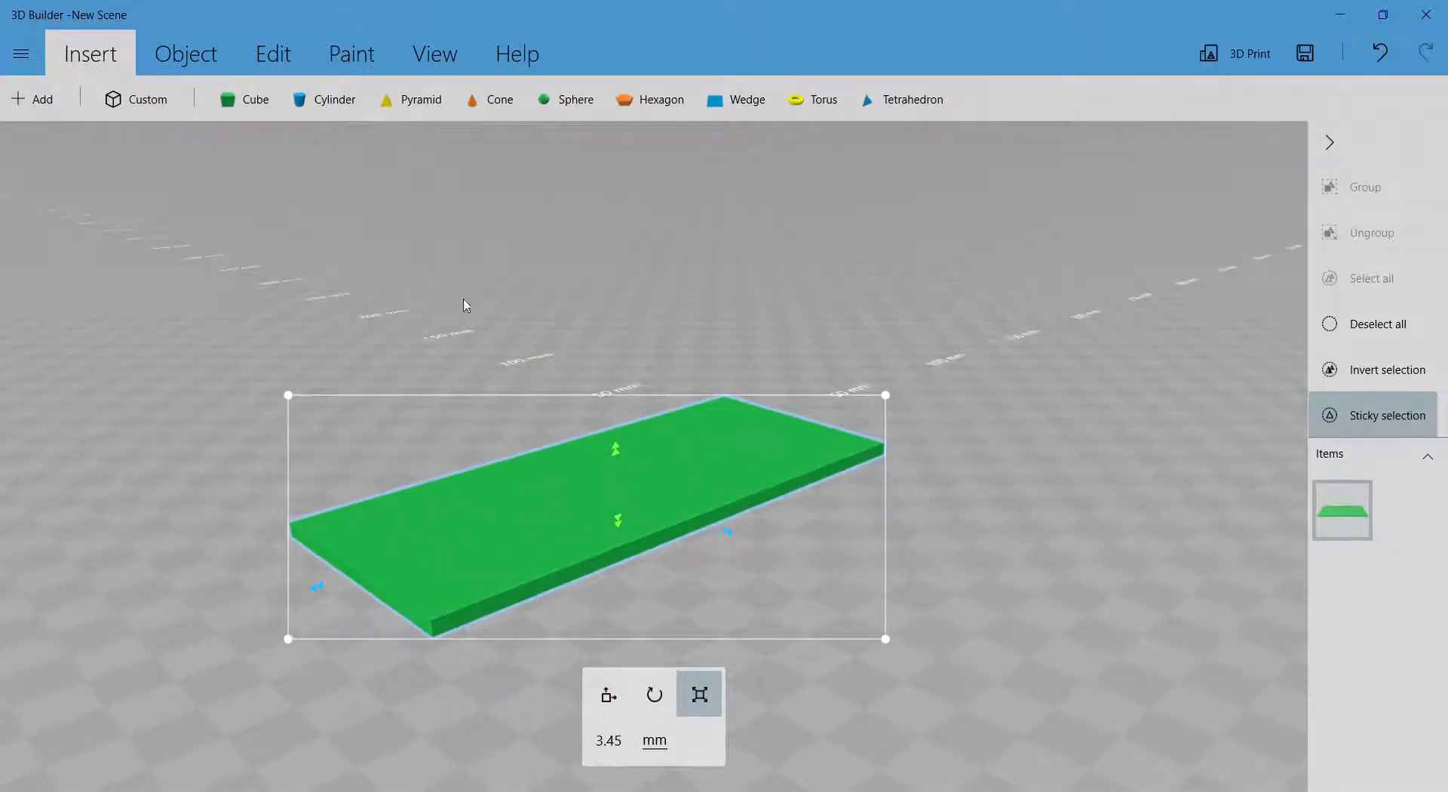
- Thicken the plate to about 13.2 mm and adjust its outline to roughly twice as long as wide
scroll(704, 268, up, 2)
drag(801, 295, 714, 335)
drag(749, 230, 637, 349)
scroll(1023, 462, down, 2)
drag(1043, 462, 749, 270)
drag(810, 319, 695, 373)
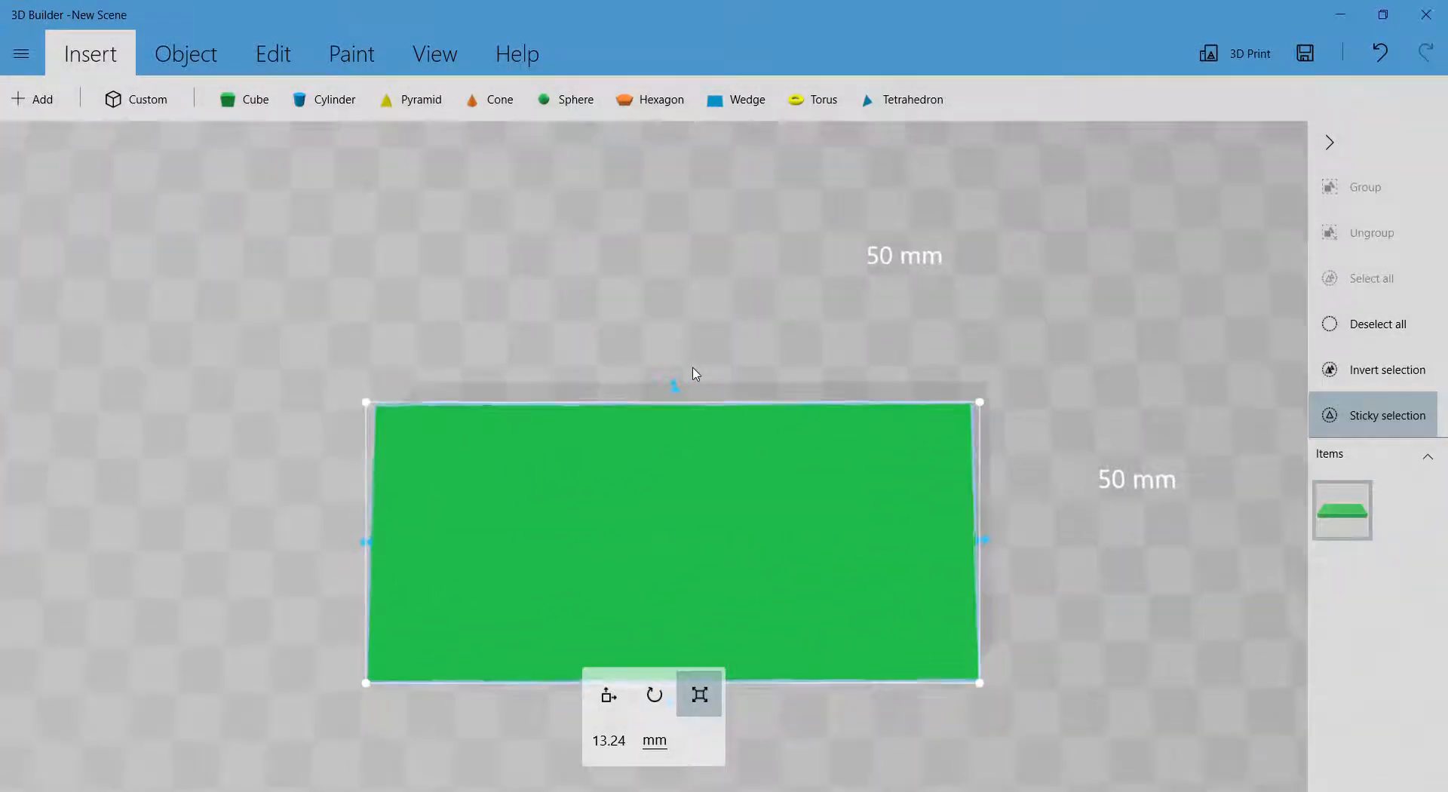
- Start an Emboss on the plate's top face with a text pattern reading YOUR NAME
click(283, 69)
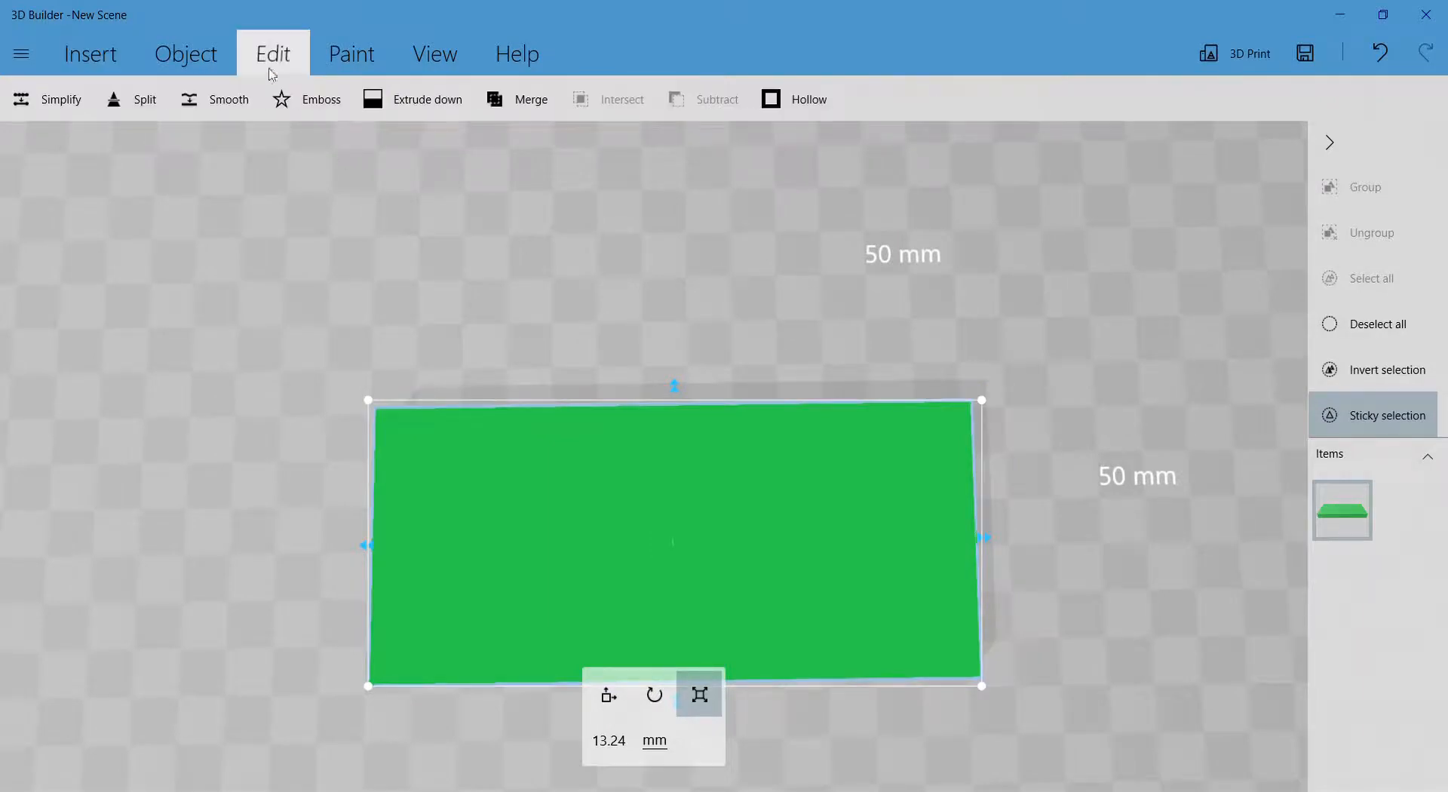
click(308, 92)
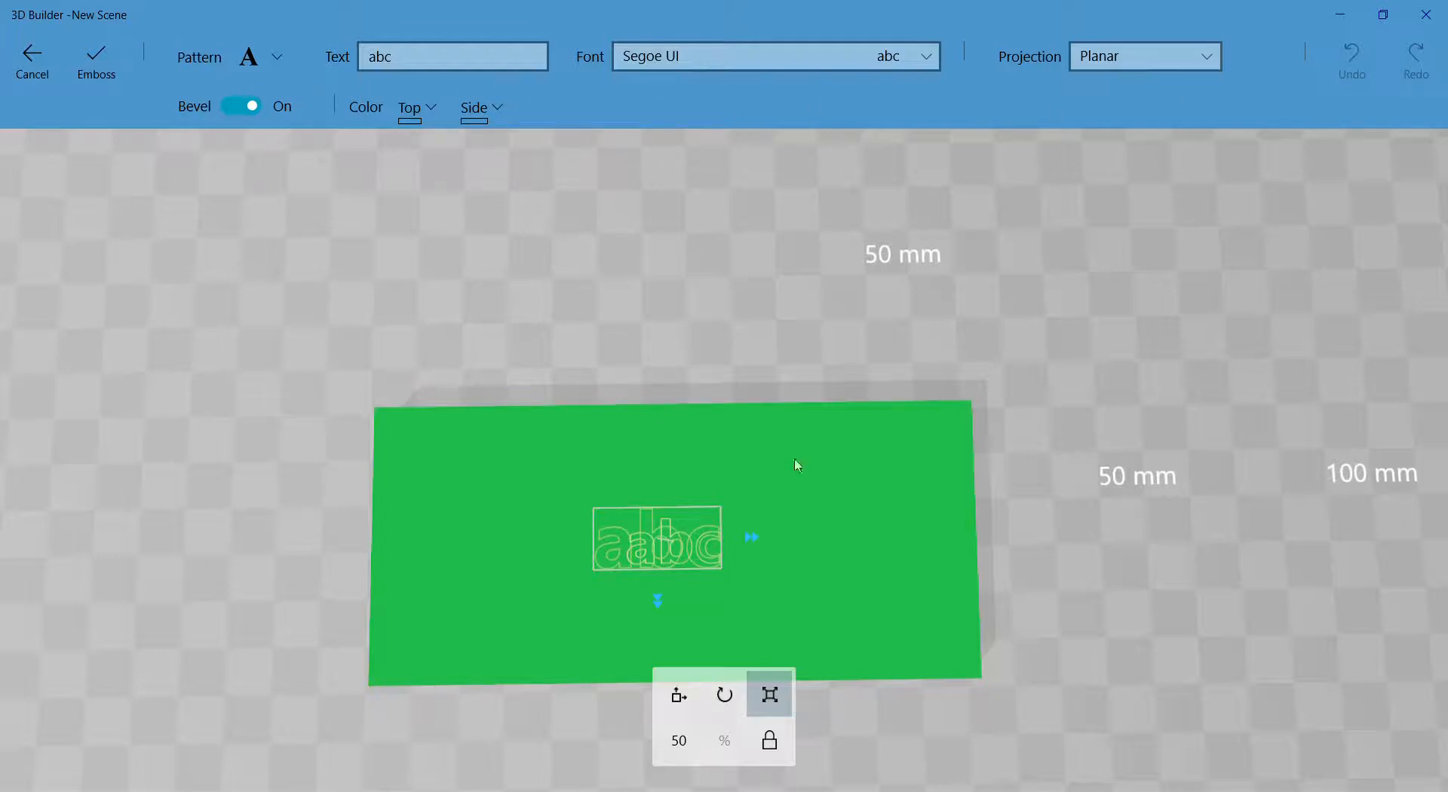
drag(1154, 494, 1178, 429)
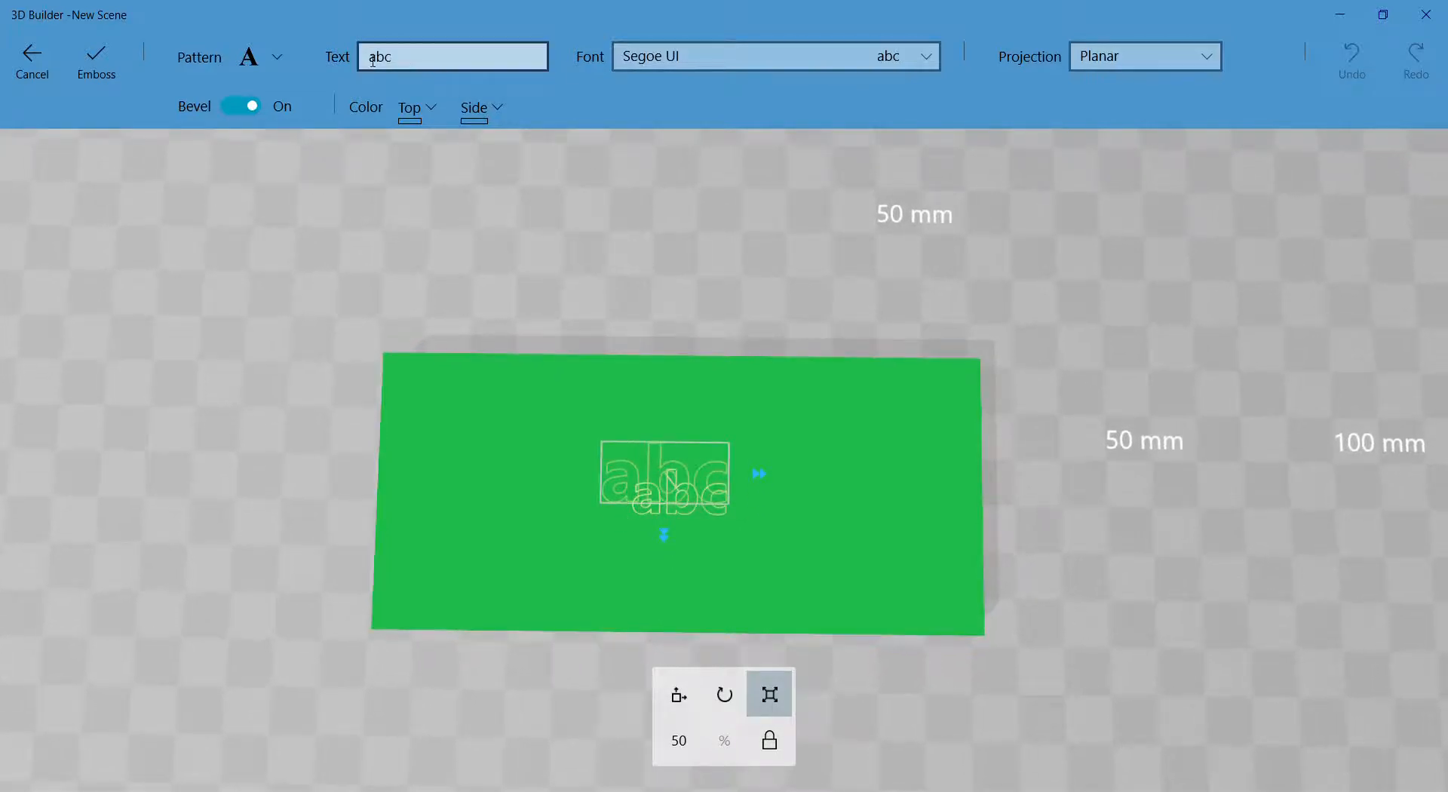
click(214, 65)
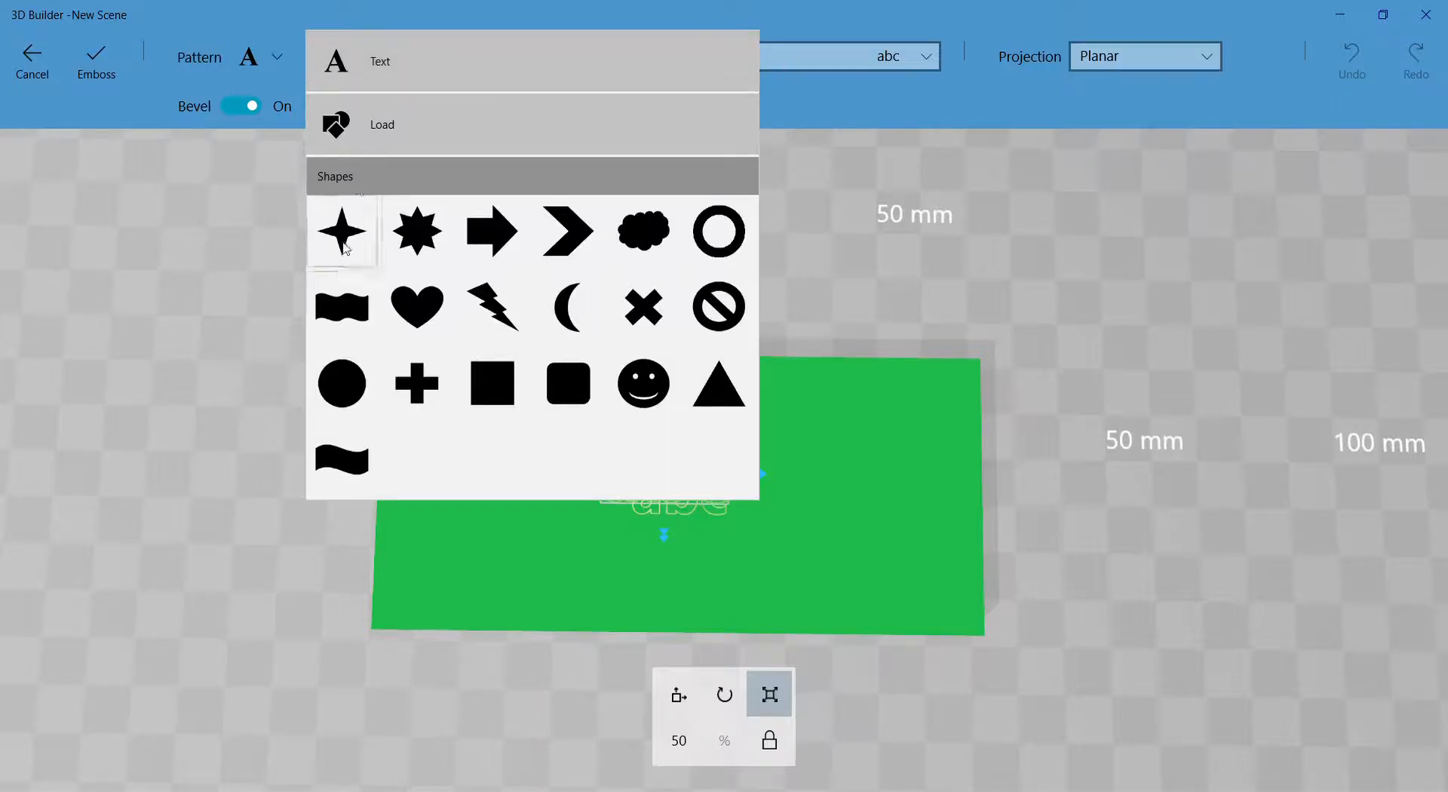
click(409, 65)
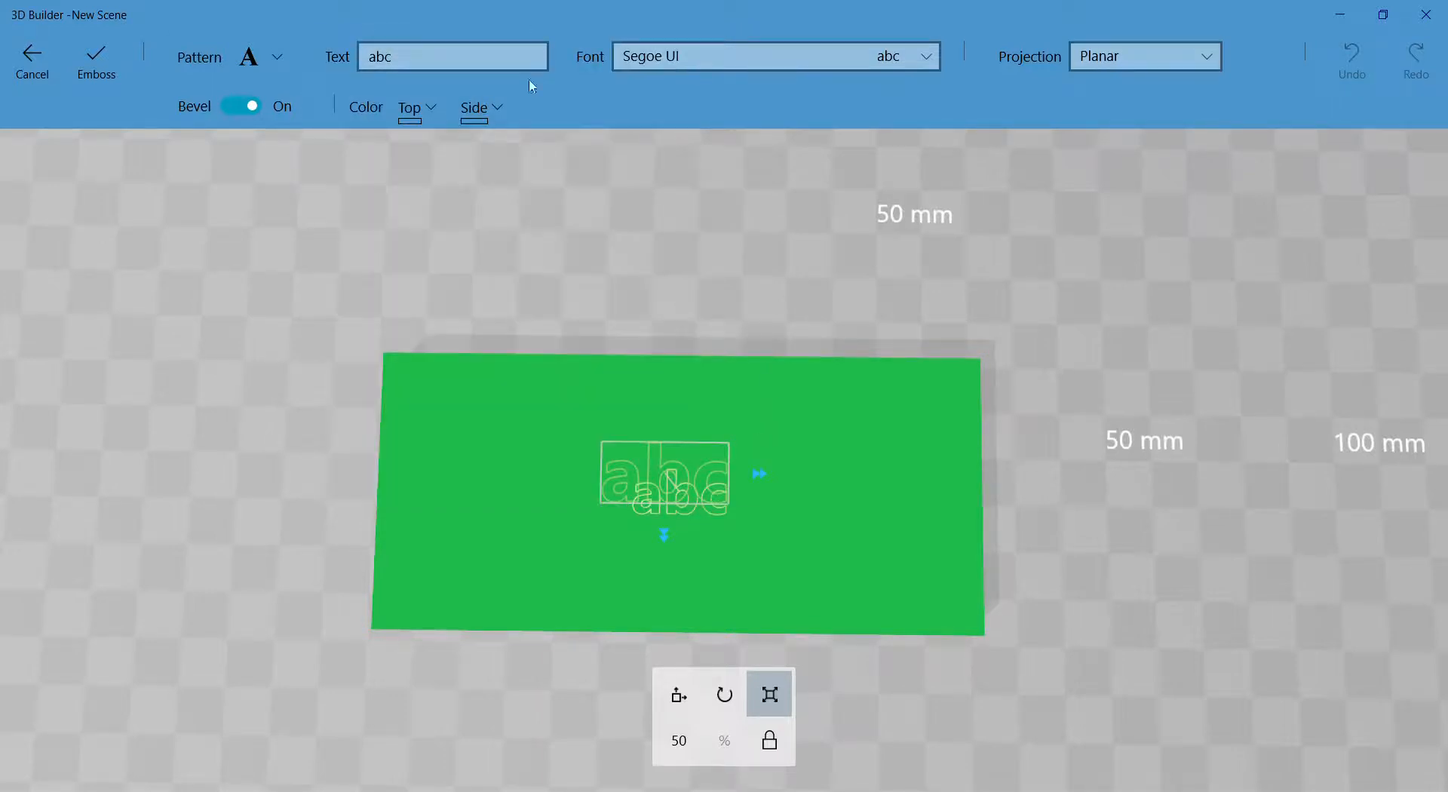
click(478, 55)
drag(478, 55, 357, 65)
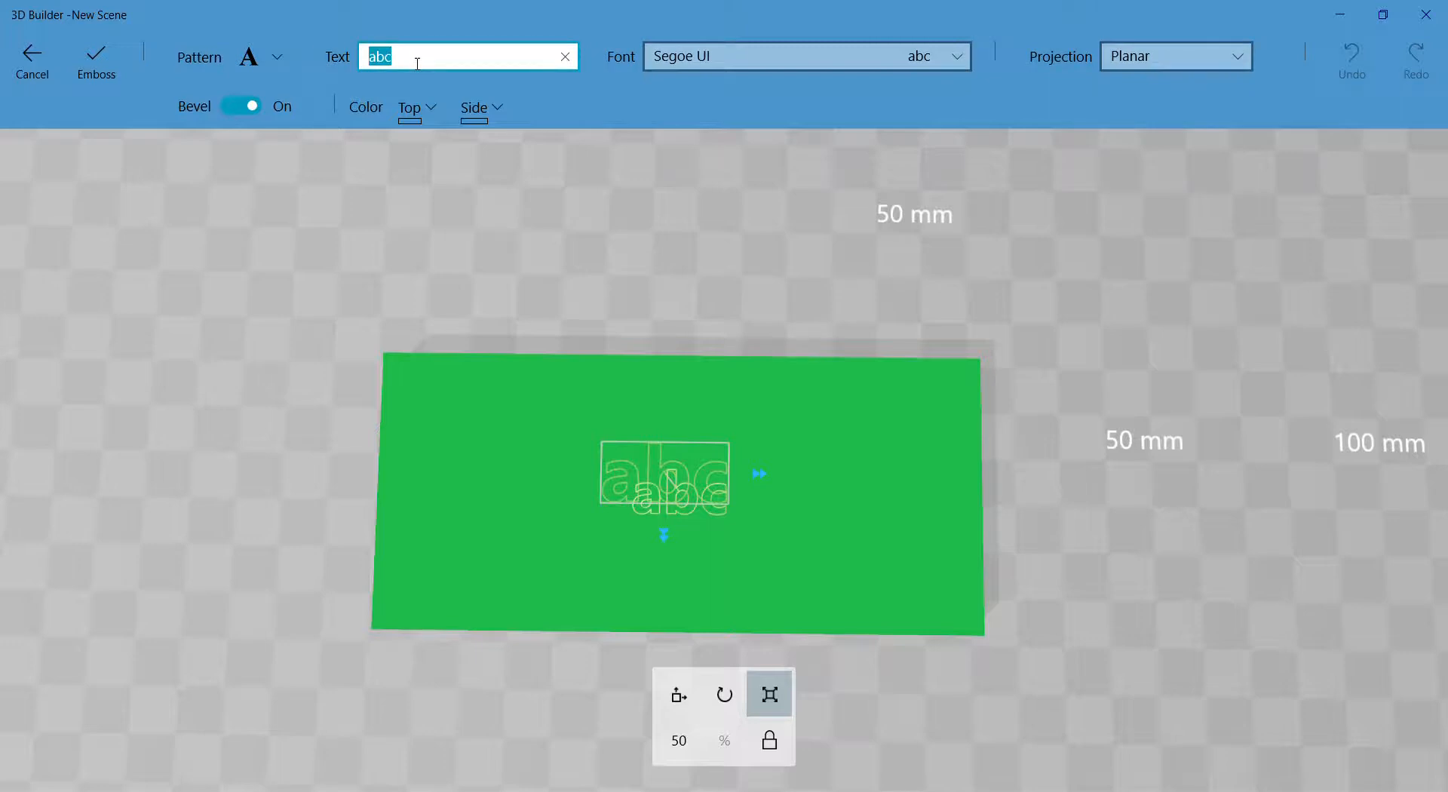
text(YO)
- Set the emboss text's font to Coolvetica and apply the embossing to the plate
drag(1173, 311, 1016, 319)
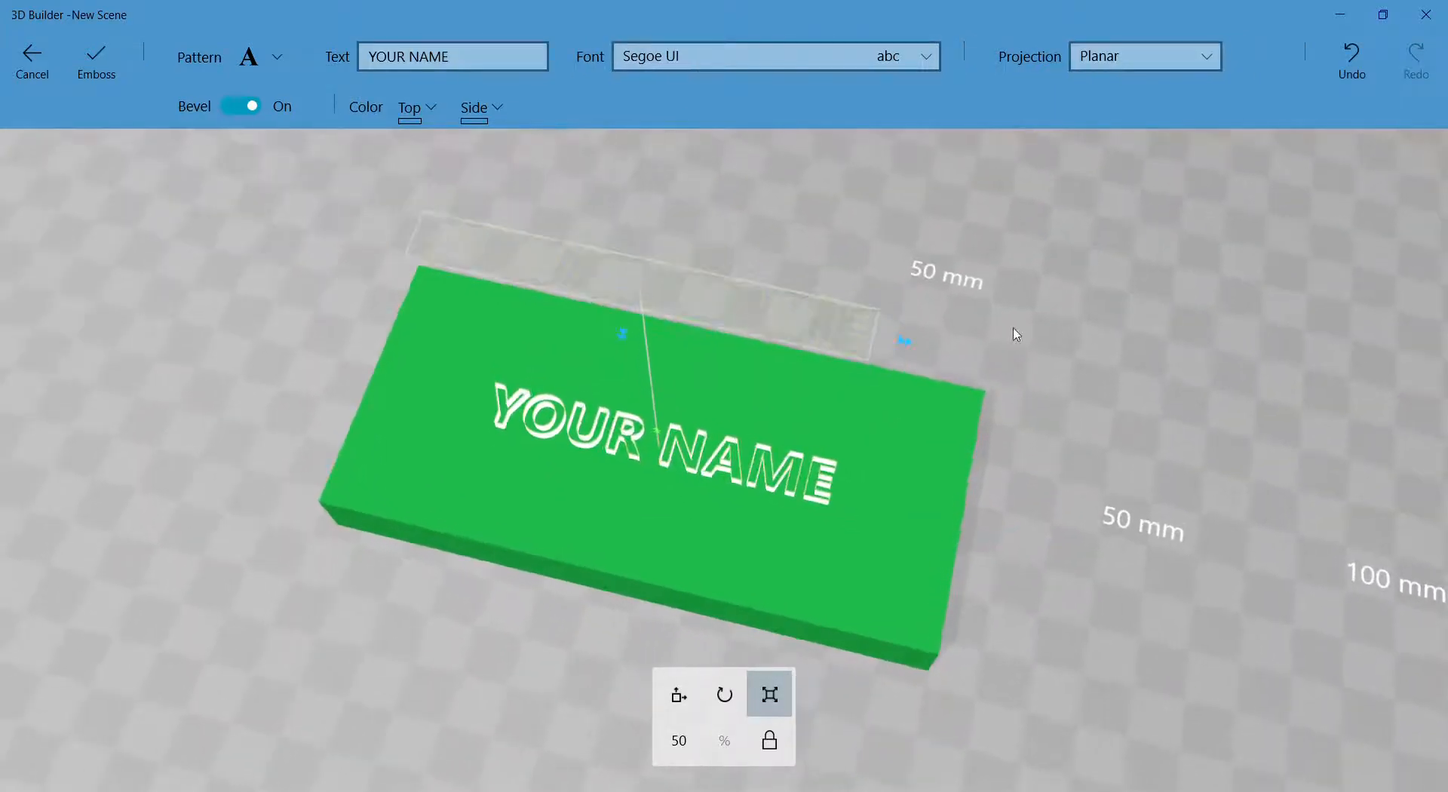
click(745, 60)
scroll(827, 208, down, 3)
scroll(827, 208, down, 4)
scroll(778, 220, up, 15)
scroll(761, 236, up, 10)
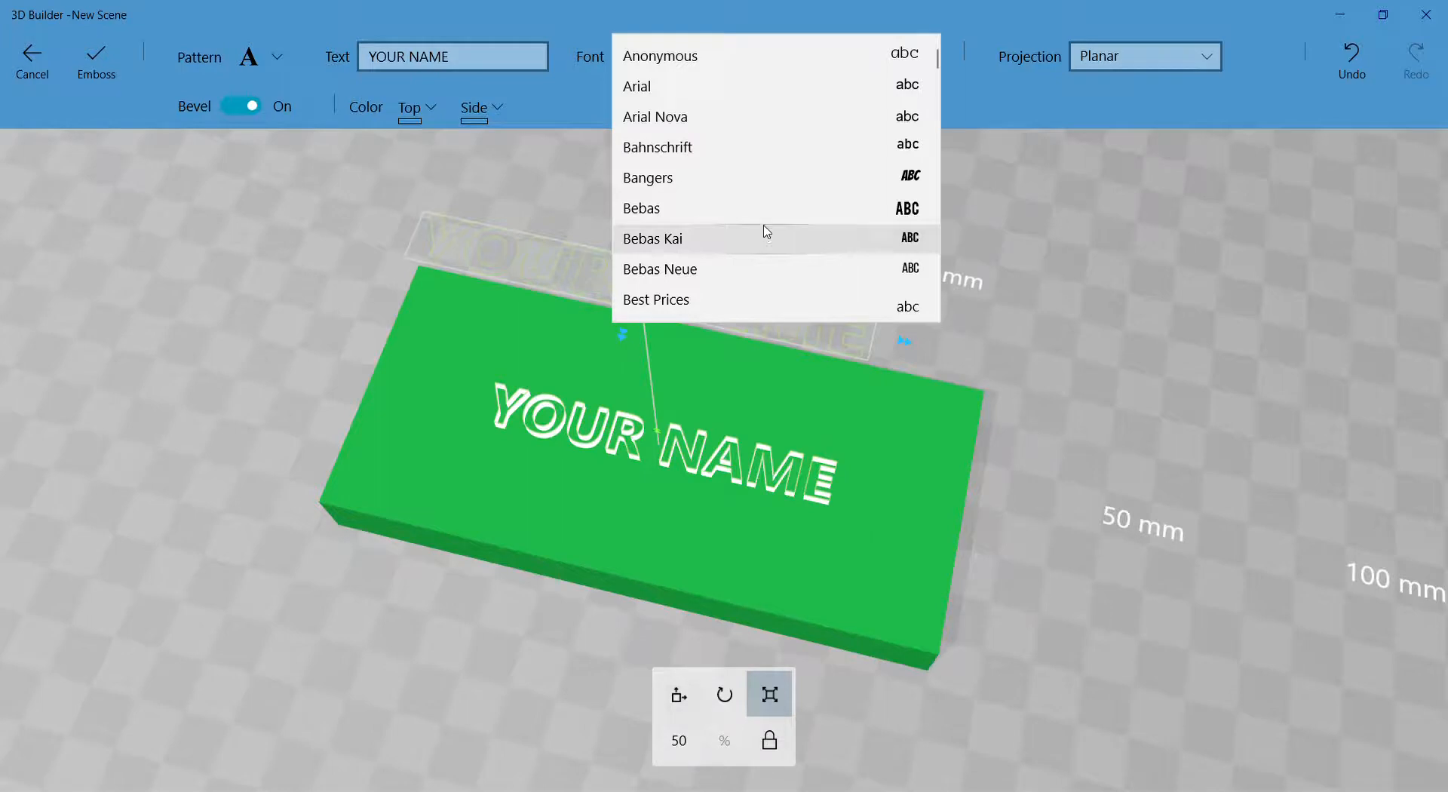
scroll(763, 234, down, 20)
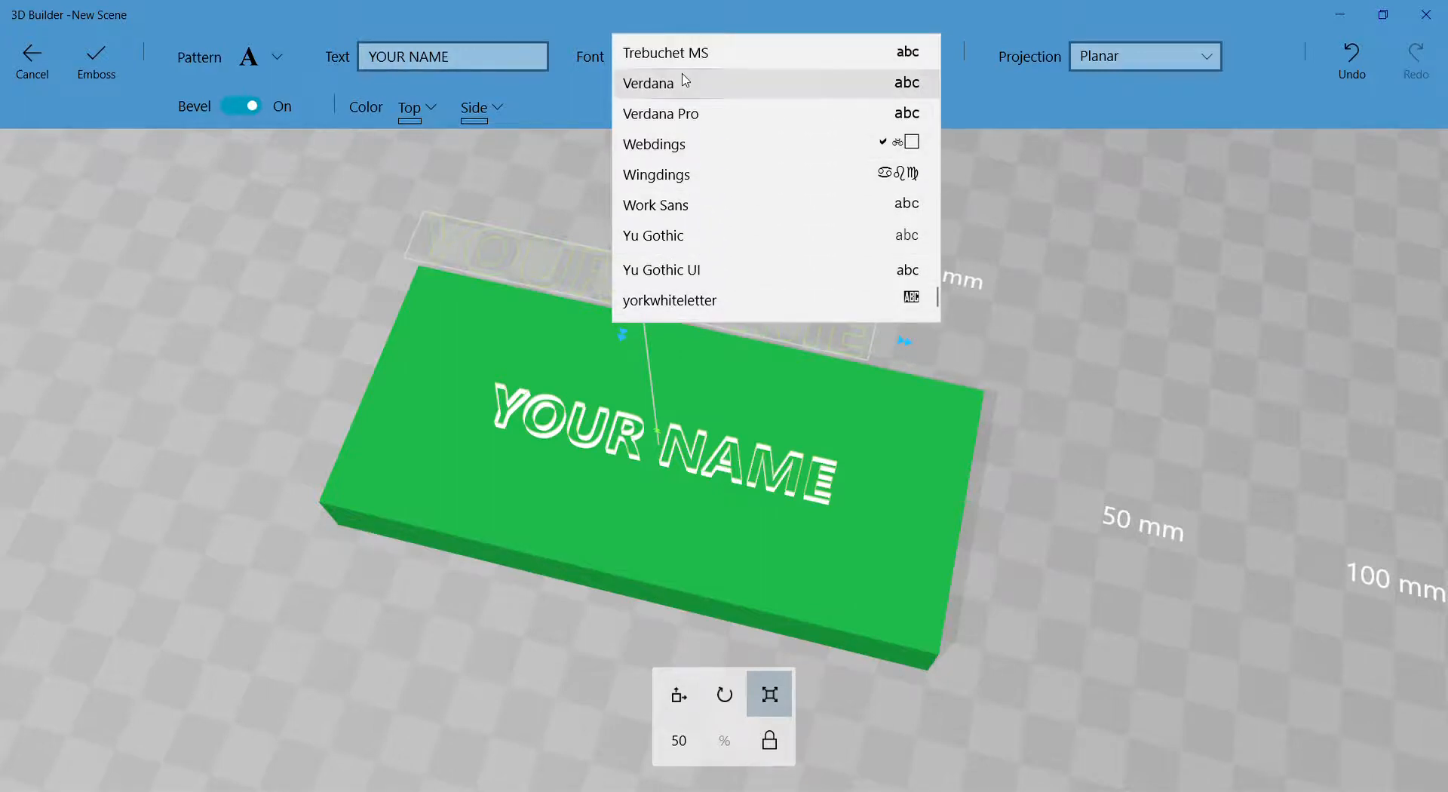
scroll(711, 200, up, 10)
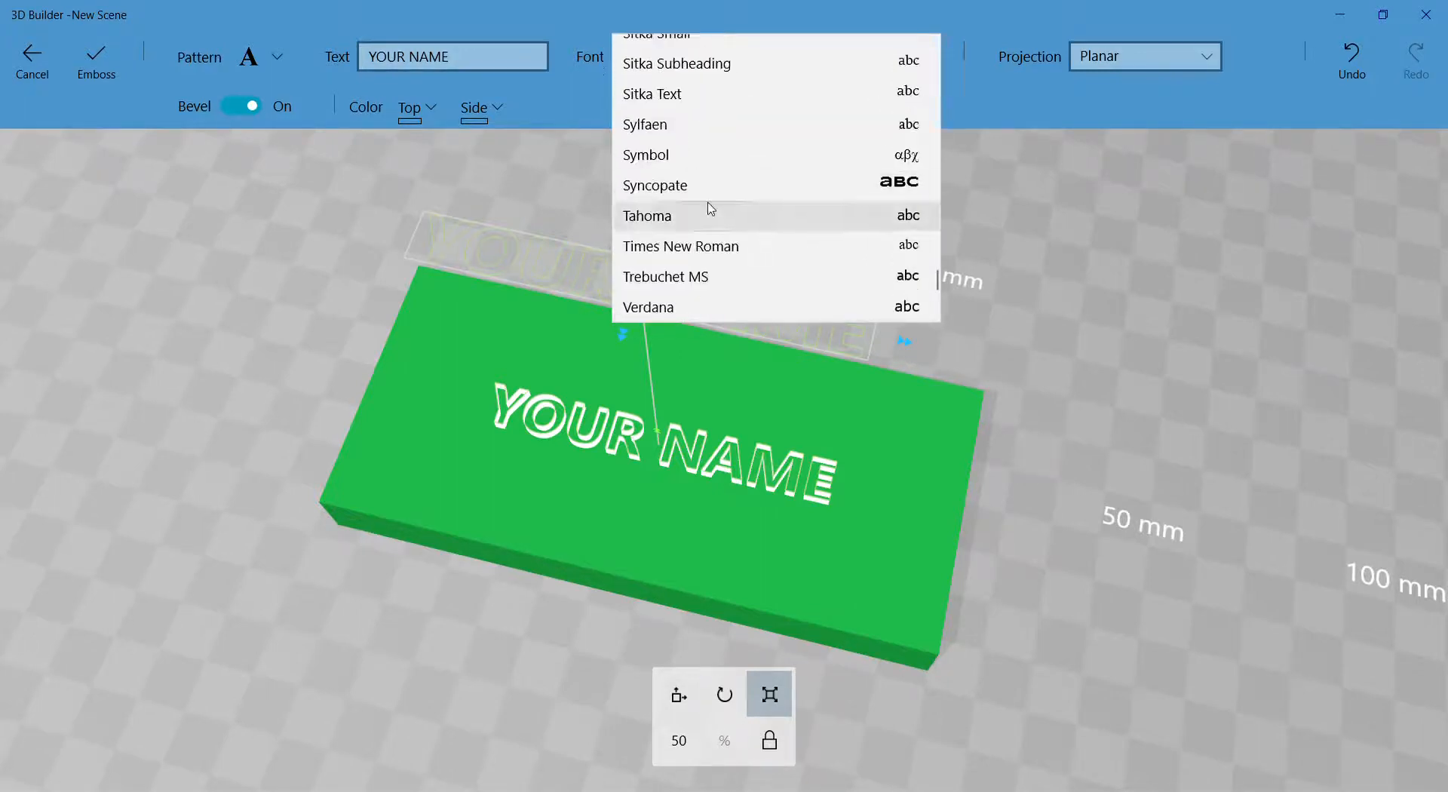
scroll(716, 207, up, 15)
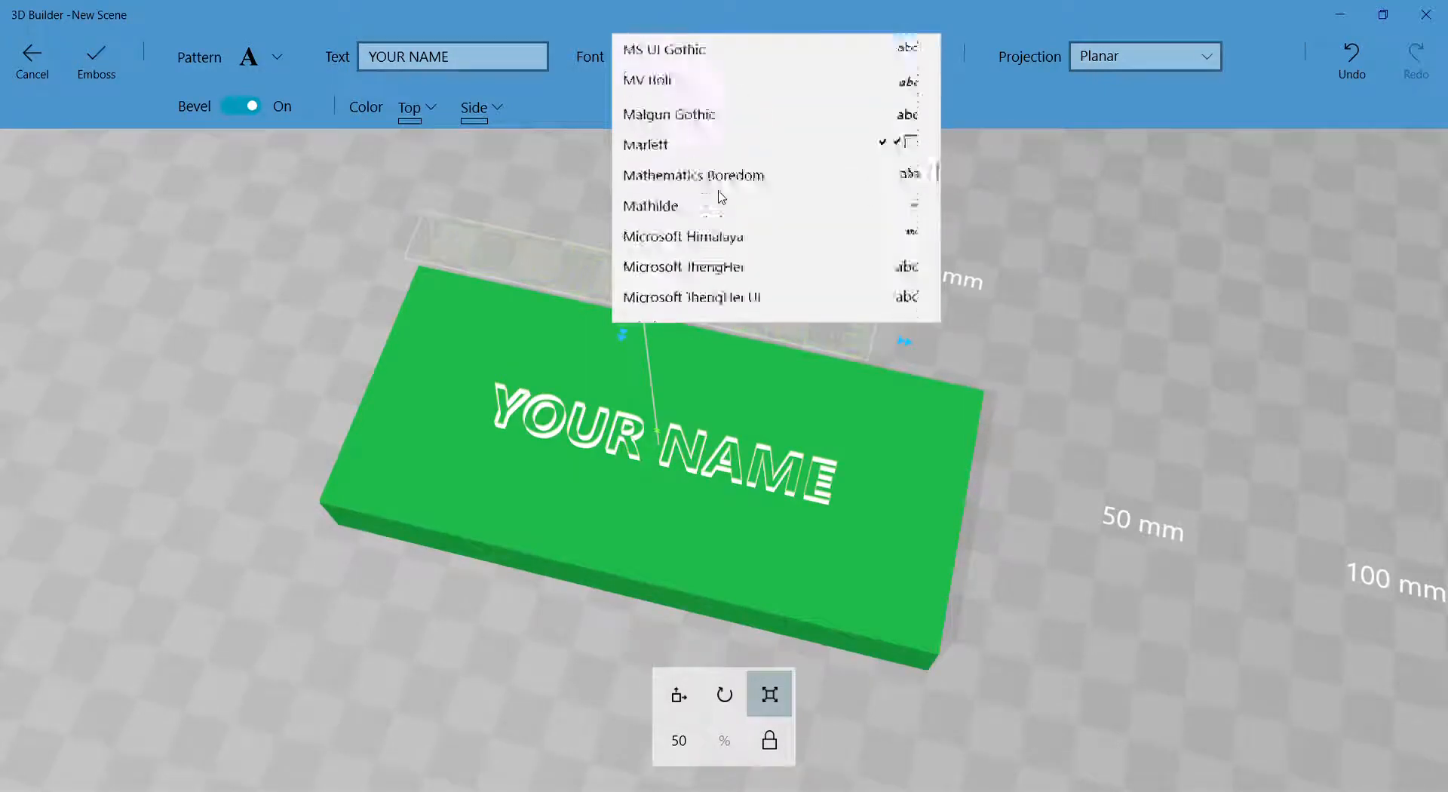
scroll(722, 197, down, 5)
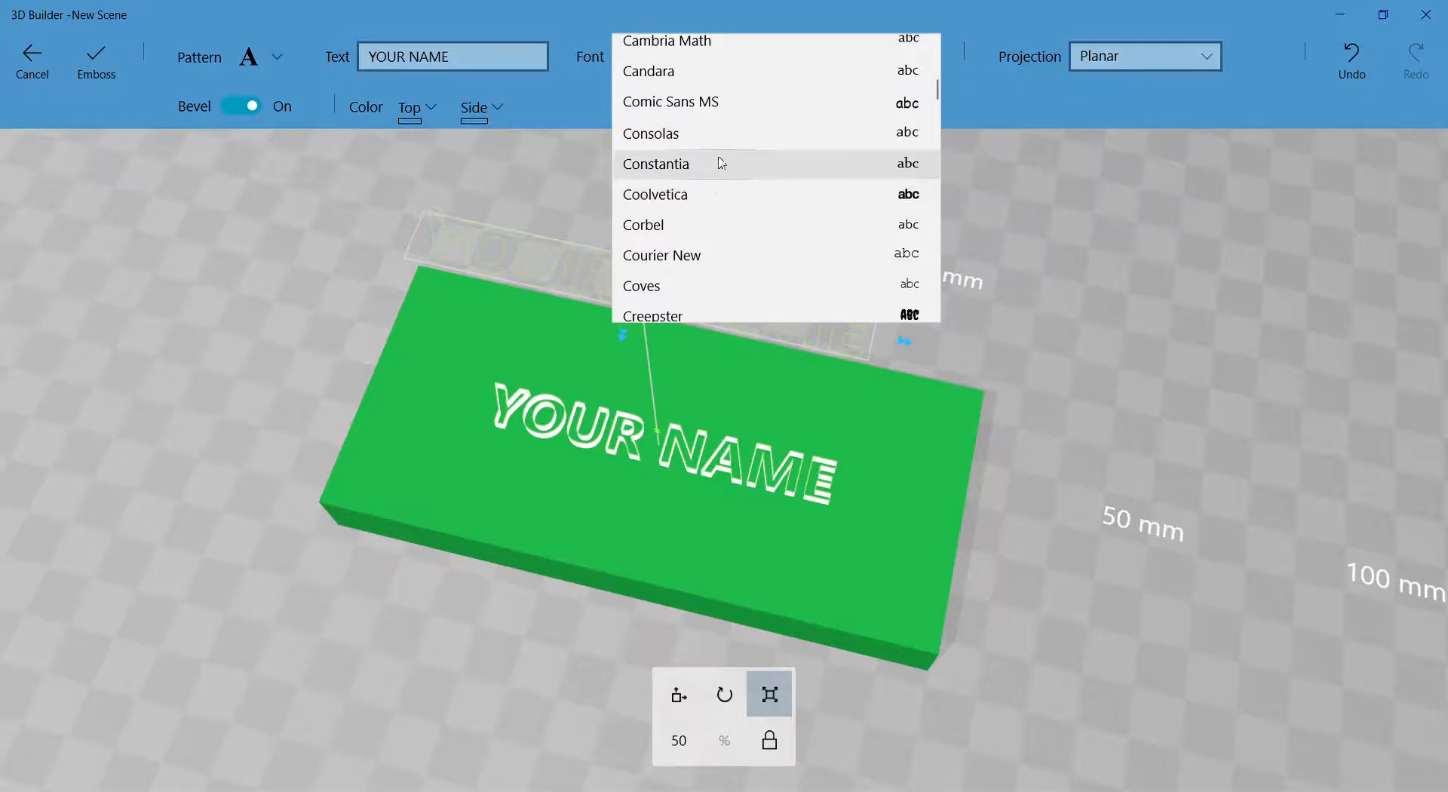
click(711, 194)
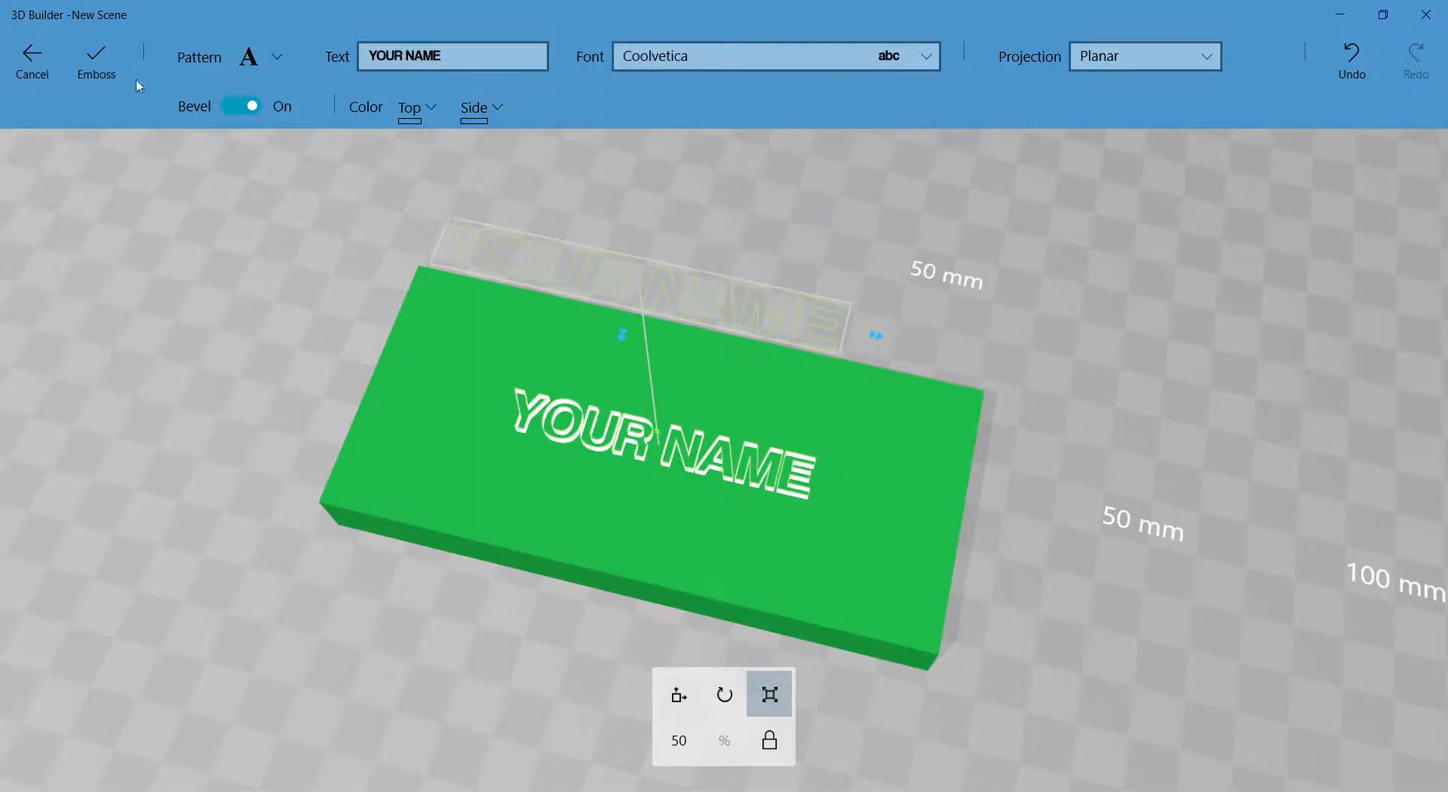
click(109, 70)
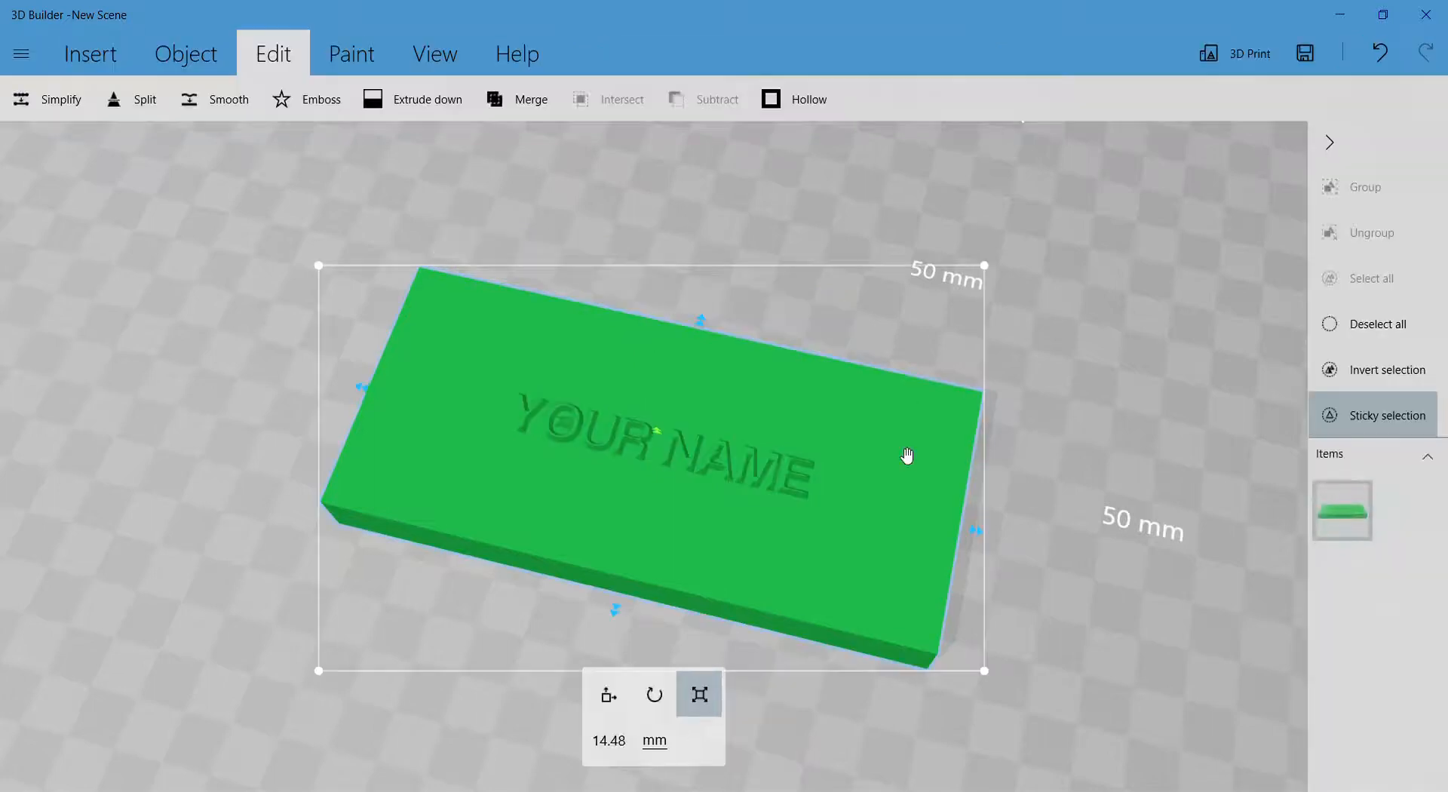
- Check the embossed lettering up close, reopen the Emboss and cancel it to leave the plate plain
scroll(905, 456, up, 8)
middle_drag(764, 459, 784, 277)
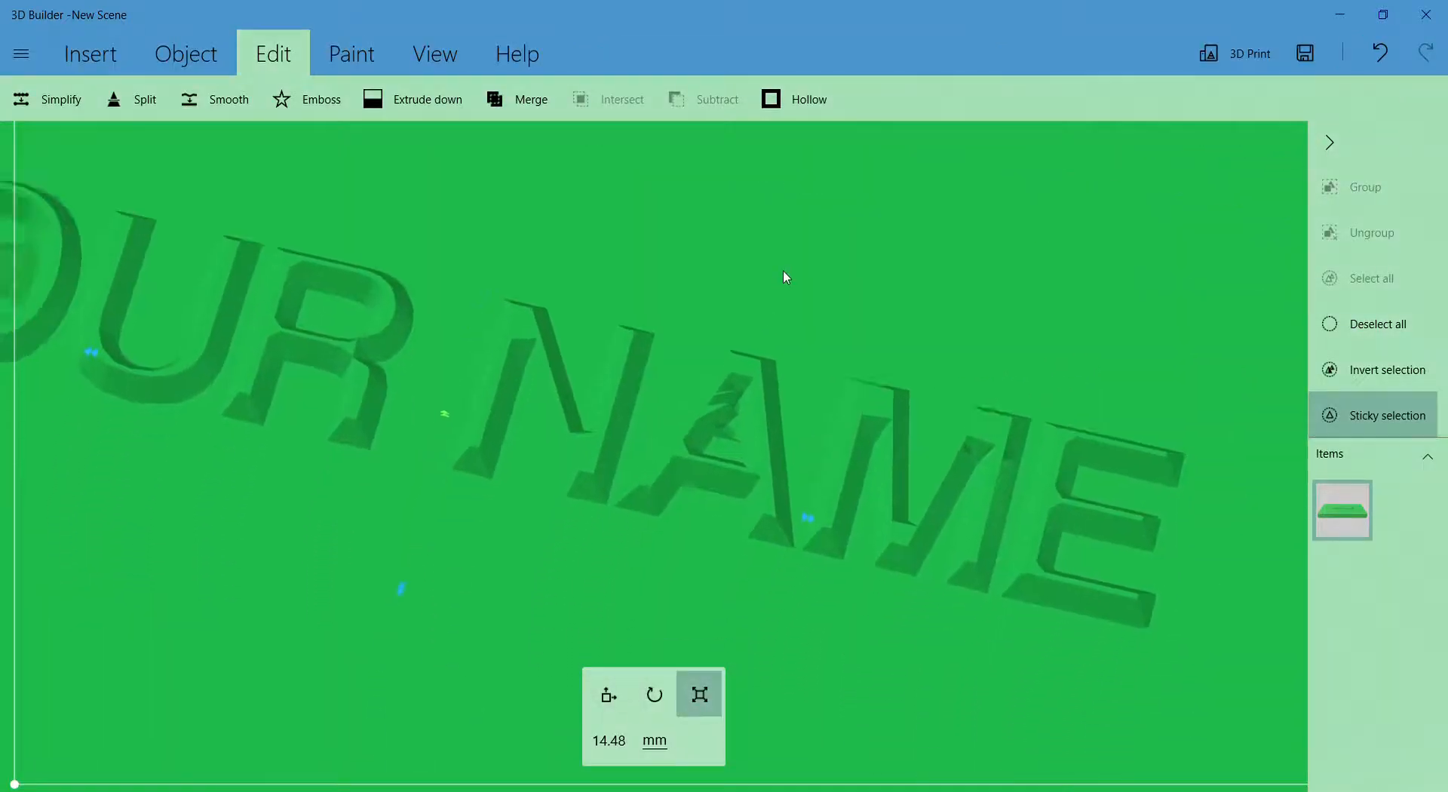
scroll(747, 420, down, 3)
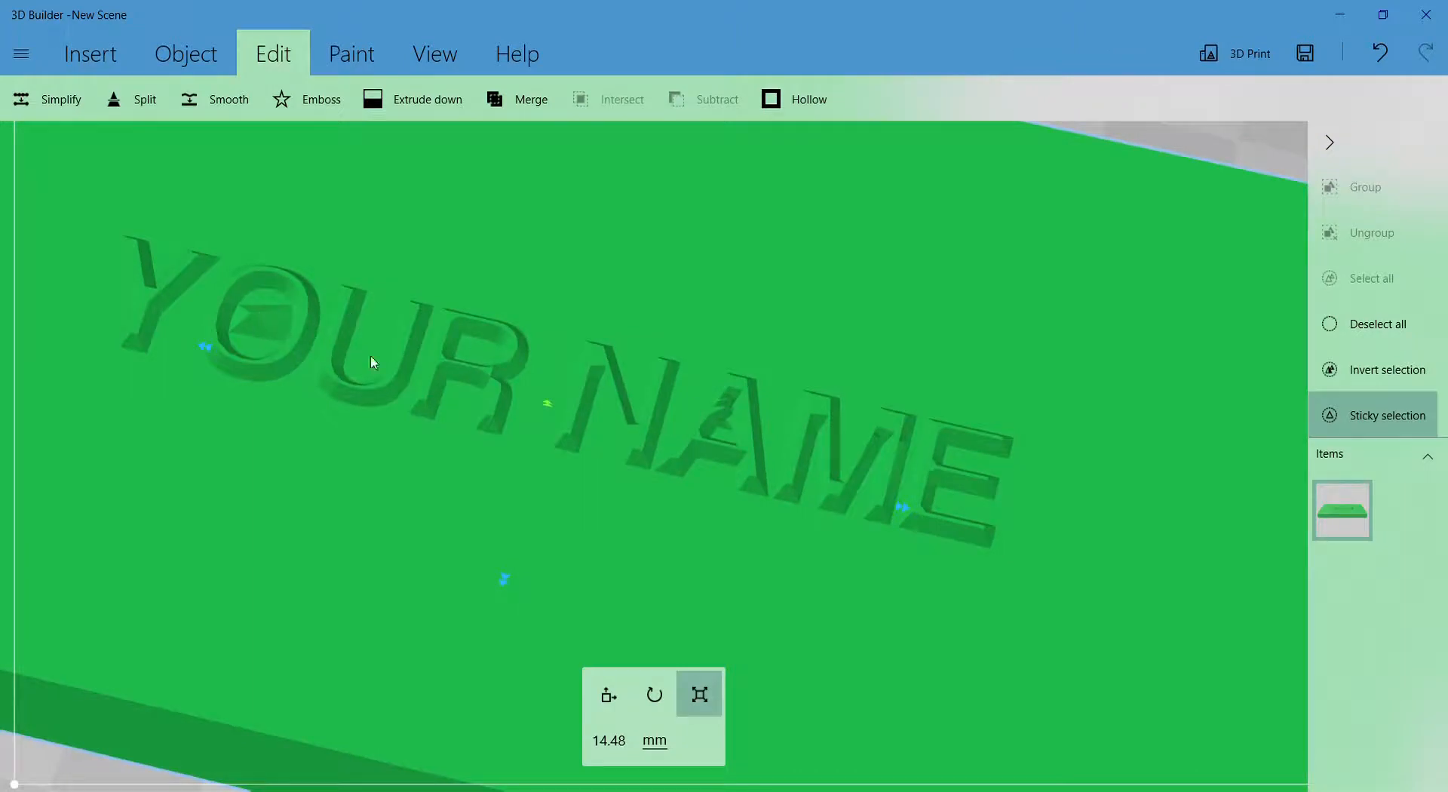
scroll(371, 362, down, 5)
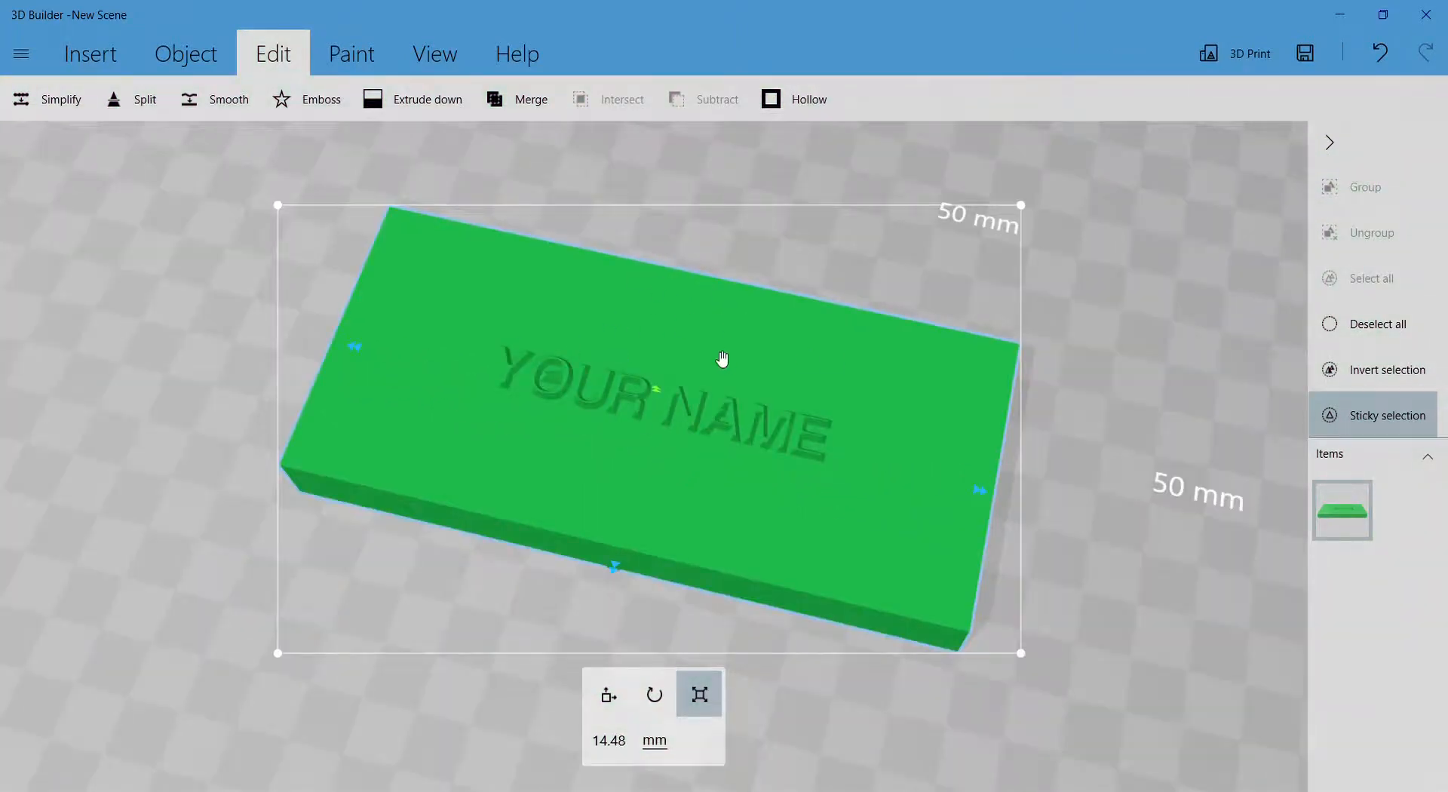
click(305, 99)
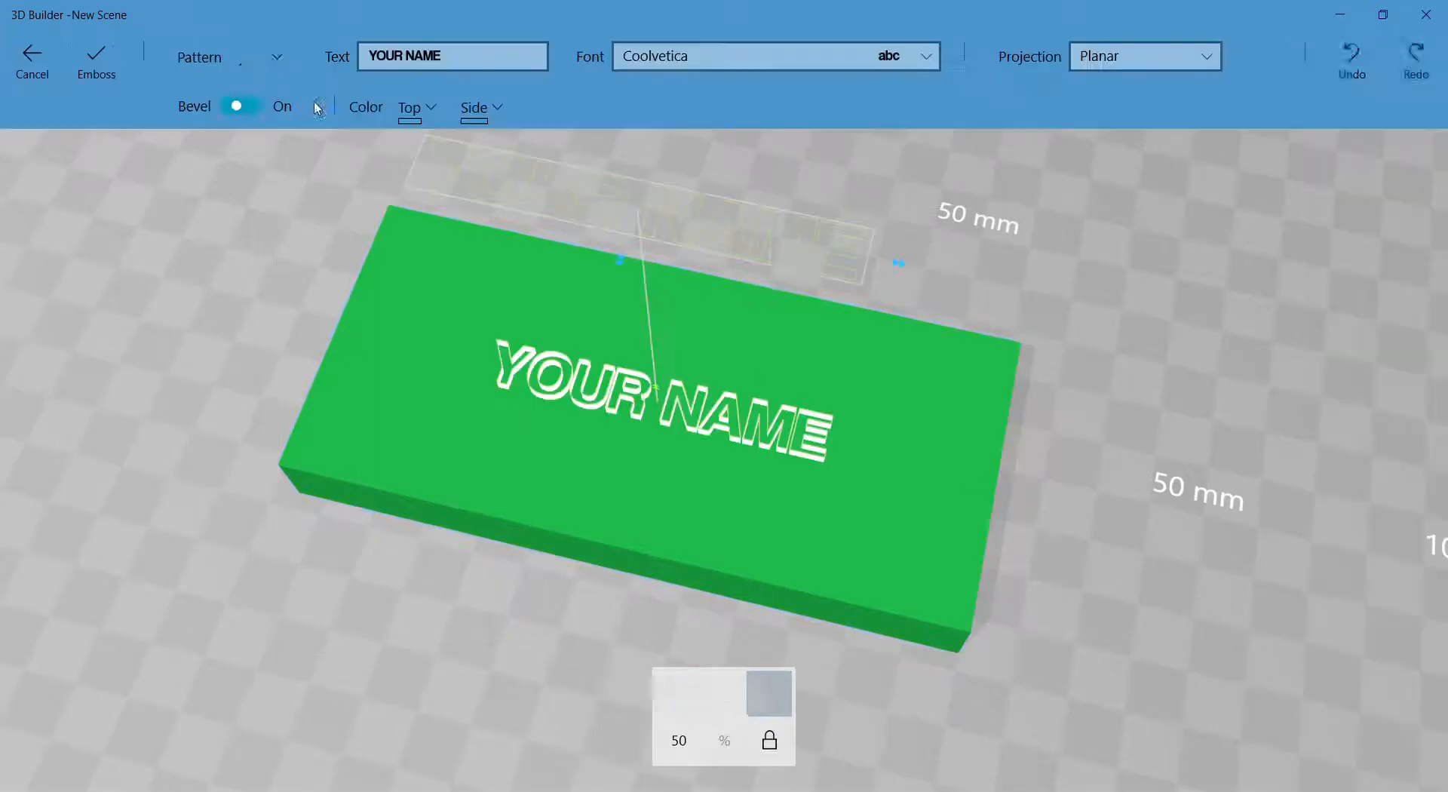
click(33, 67)
right_drag(1165, 461, 1227, 245)
drag(1135, 254, 1139, 270)
scroll(1138, 269, up, 3)
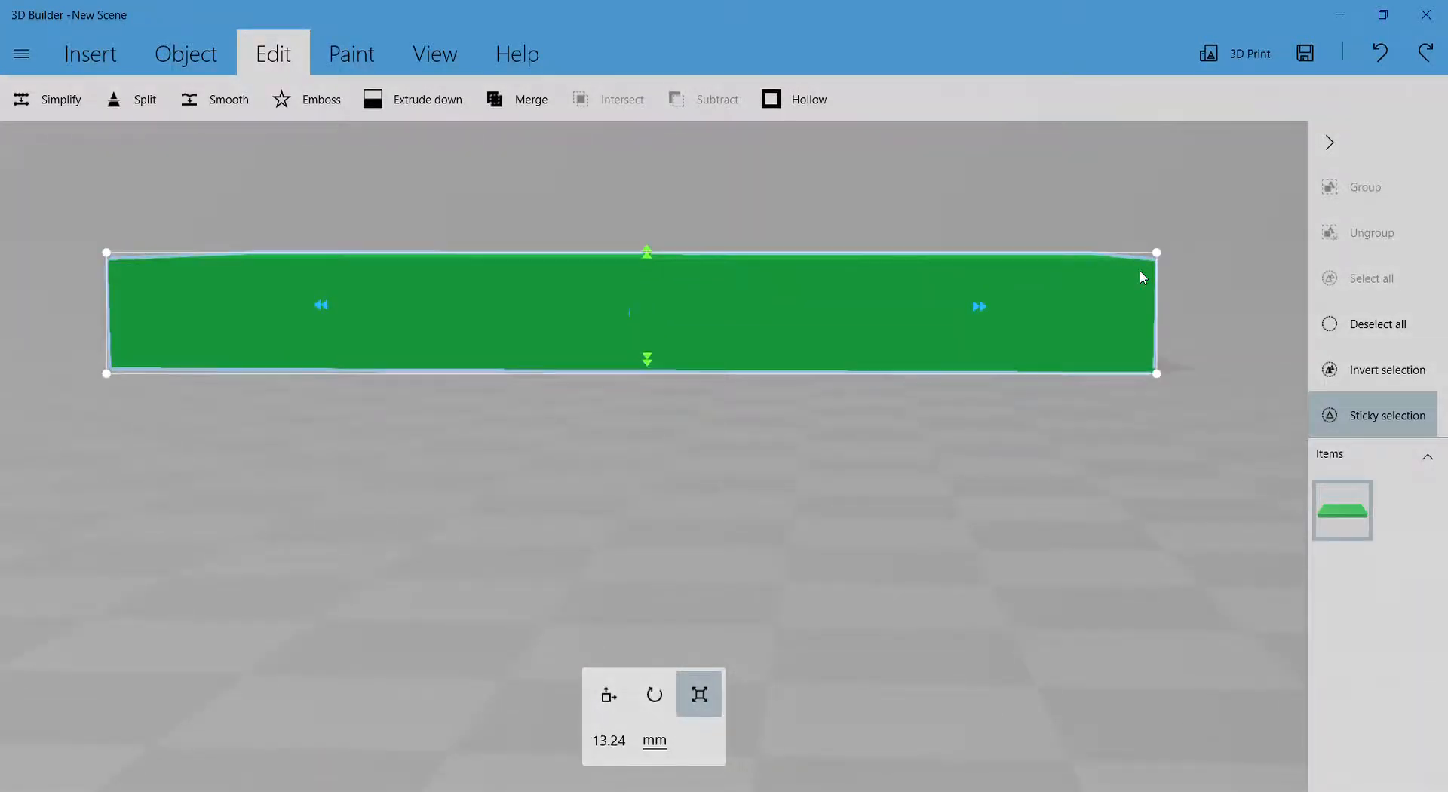
right_drag(860, 172, 912, 207)
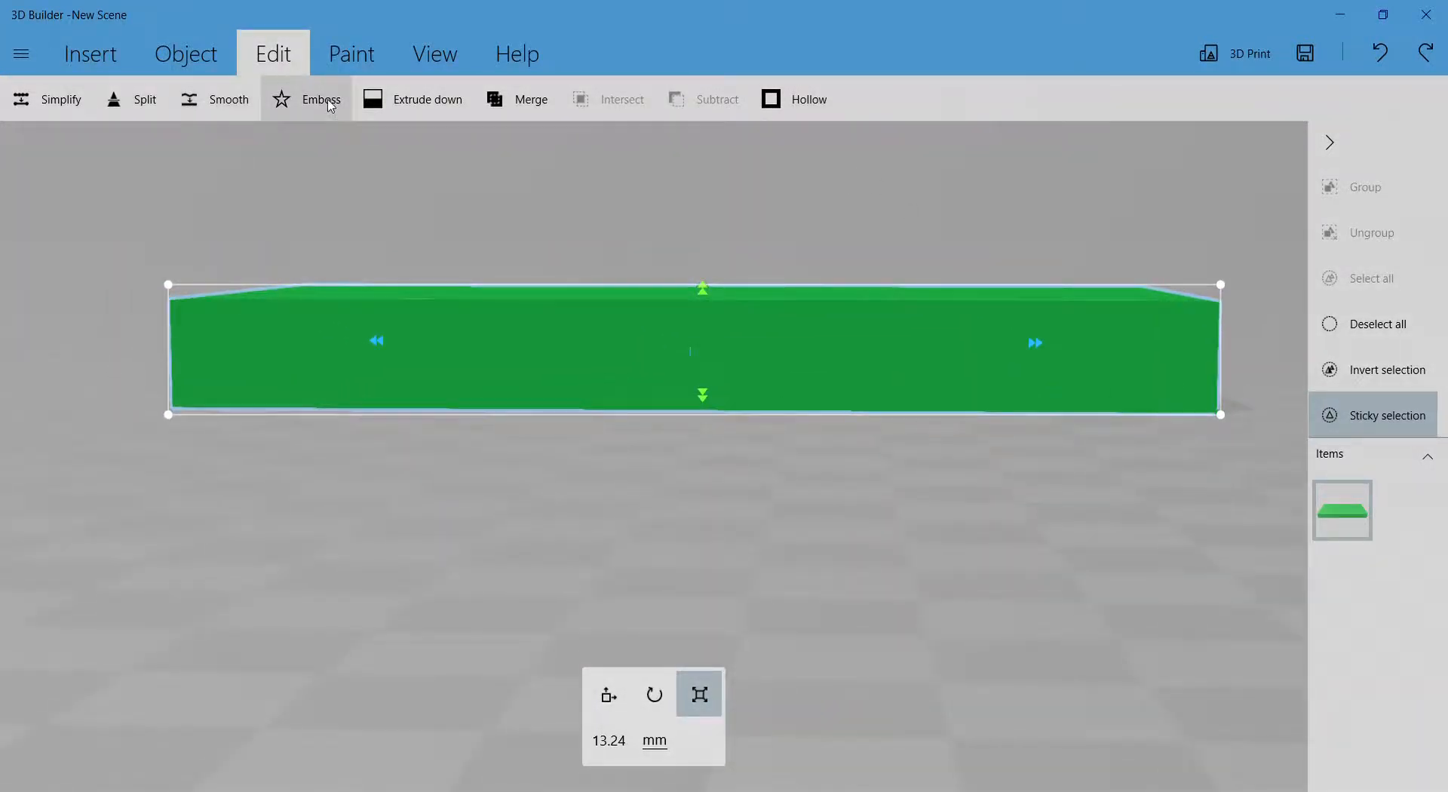
click(324, 100)
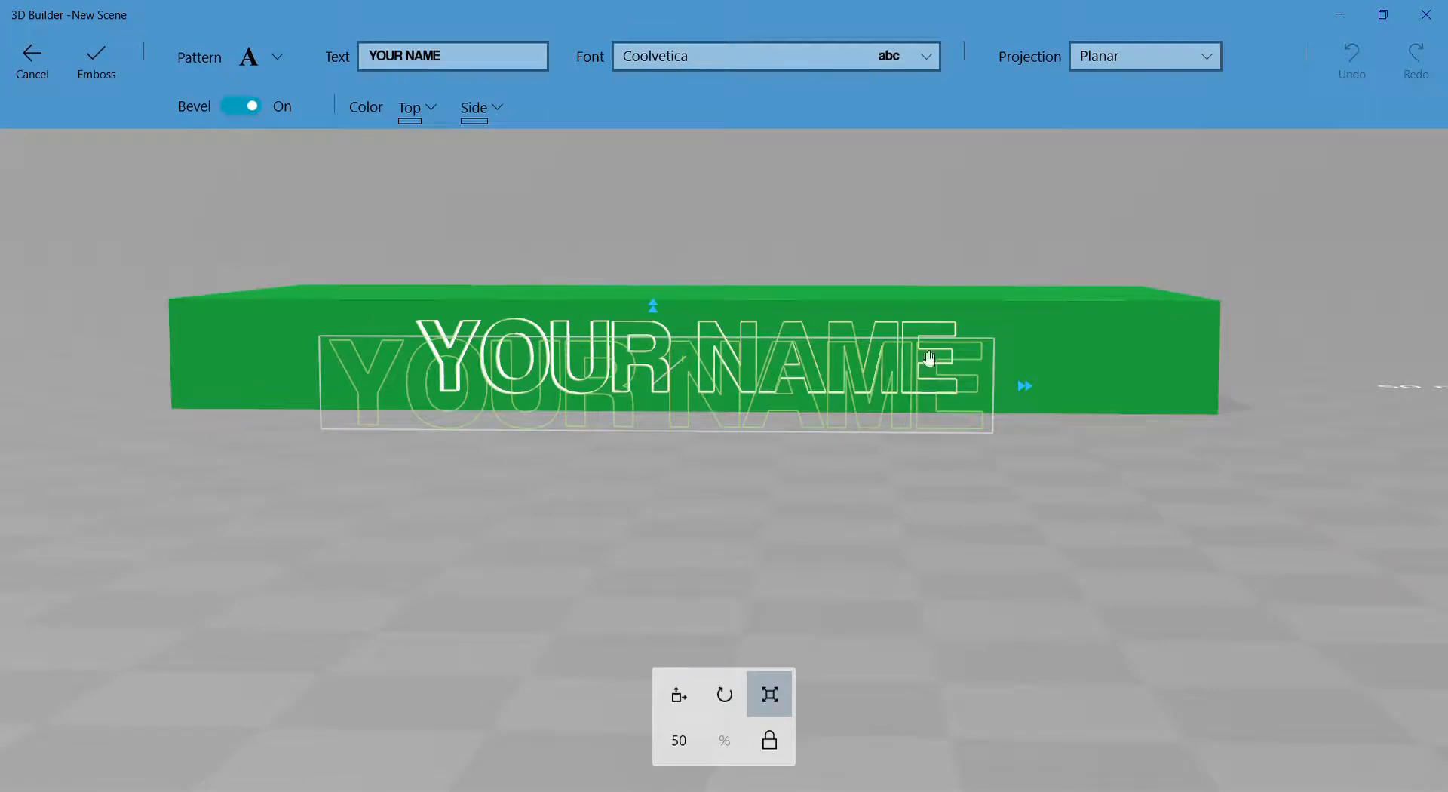
drag(884, 215, 684, 302)
drag(829, 183, 1035, 362)
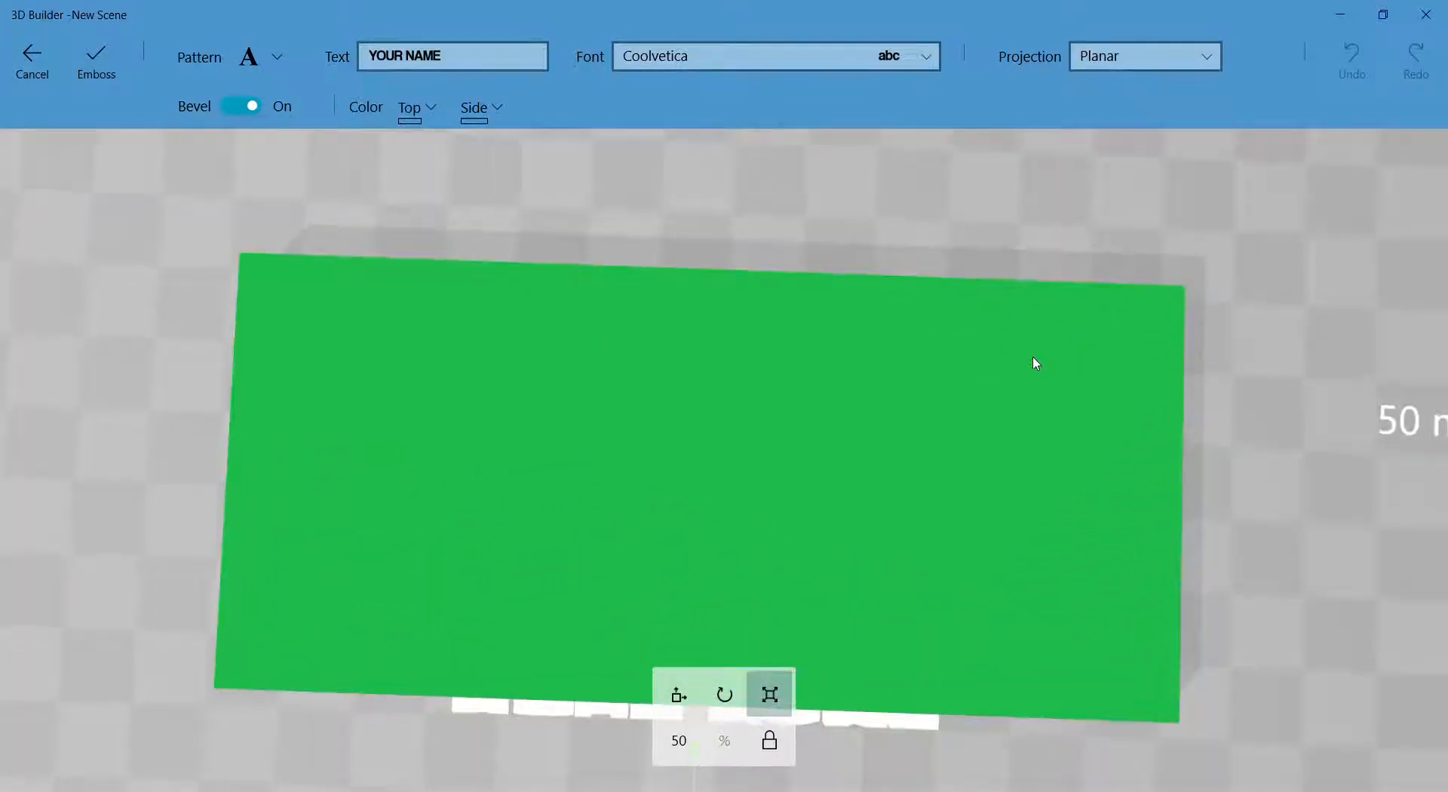
click(33, 64)
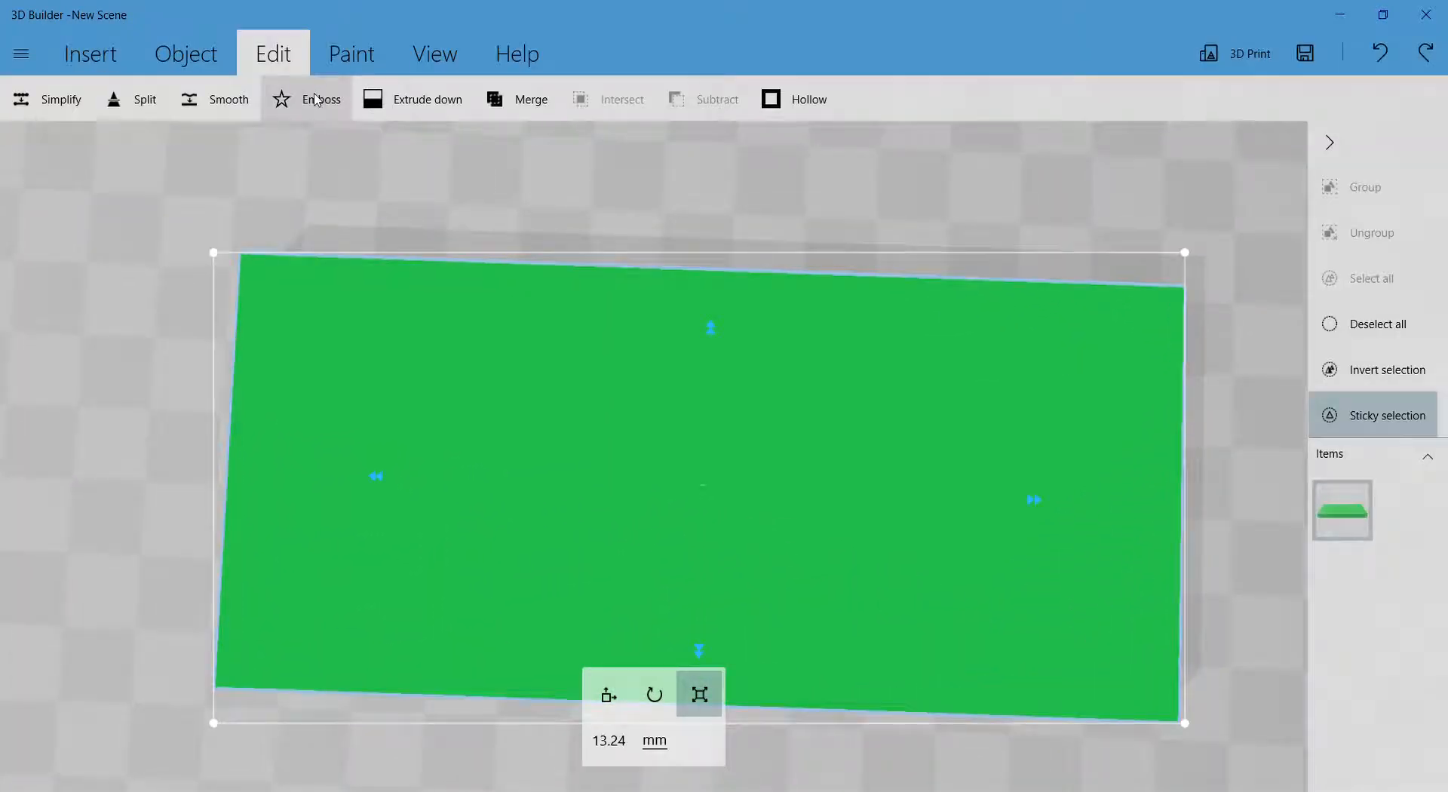
- Try moving the YOUR NAME emboss text onto the plate's end face and back onto its top face
click(317, 97)
drag(1284, 516, 1049, 311)
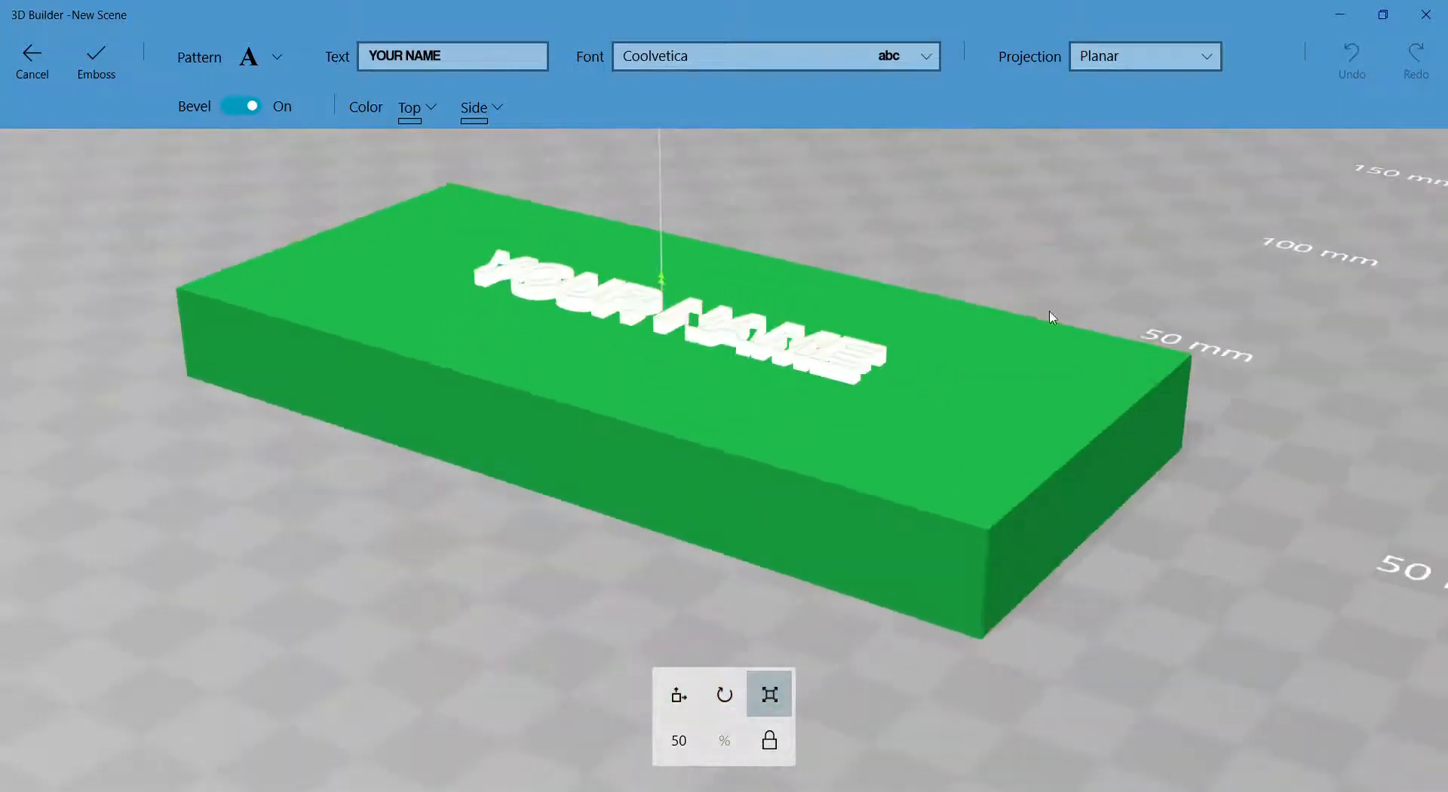
click(743, 367)
drag(708, 347, 1118, 518)
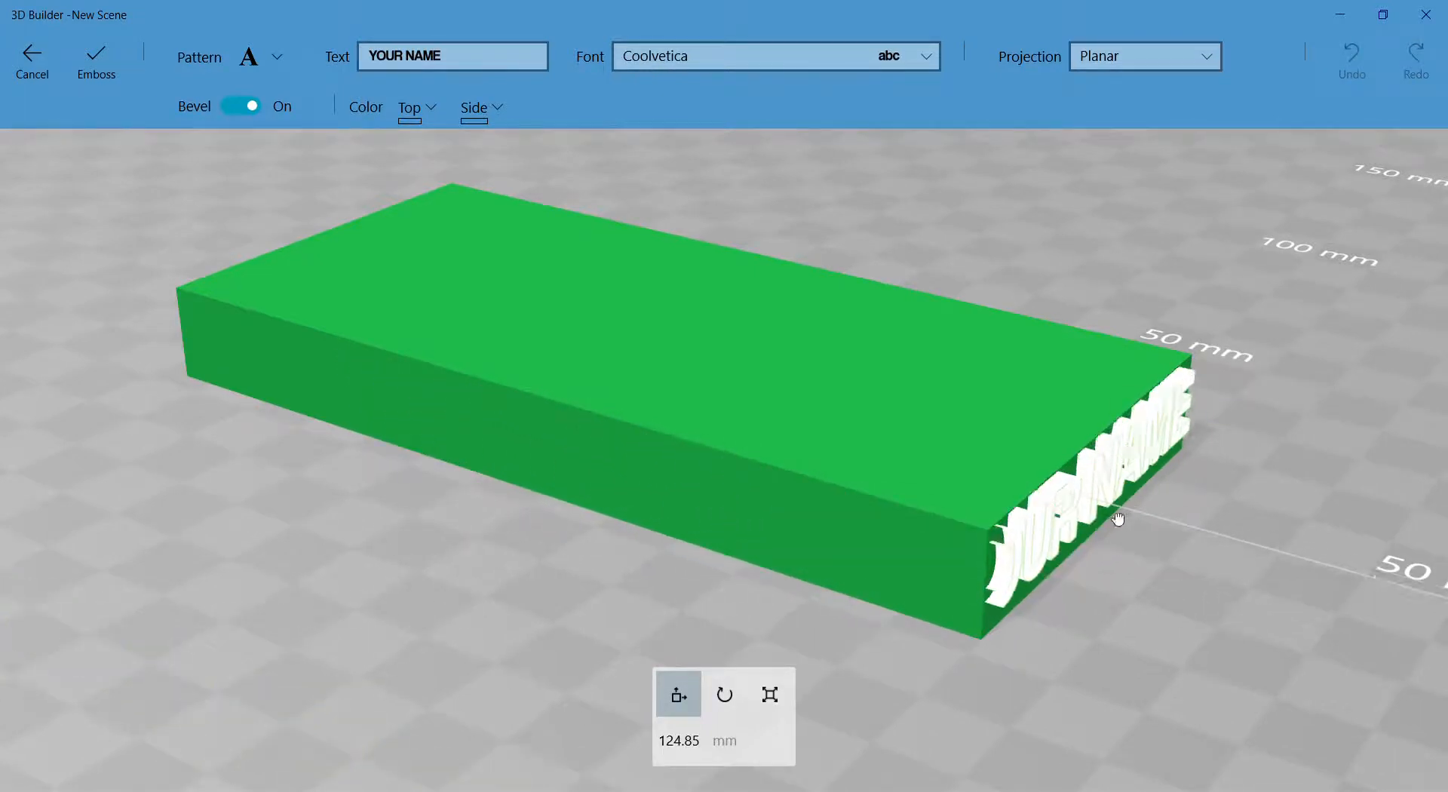
drag(1247, 320, 980, 328)
drag(780, 517, 702, 329)
drag(304, 412, 766, 509)
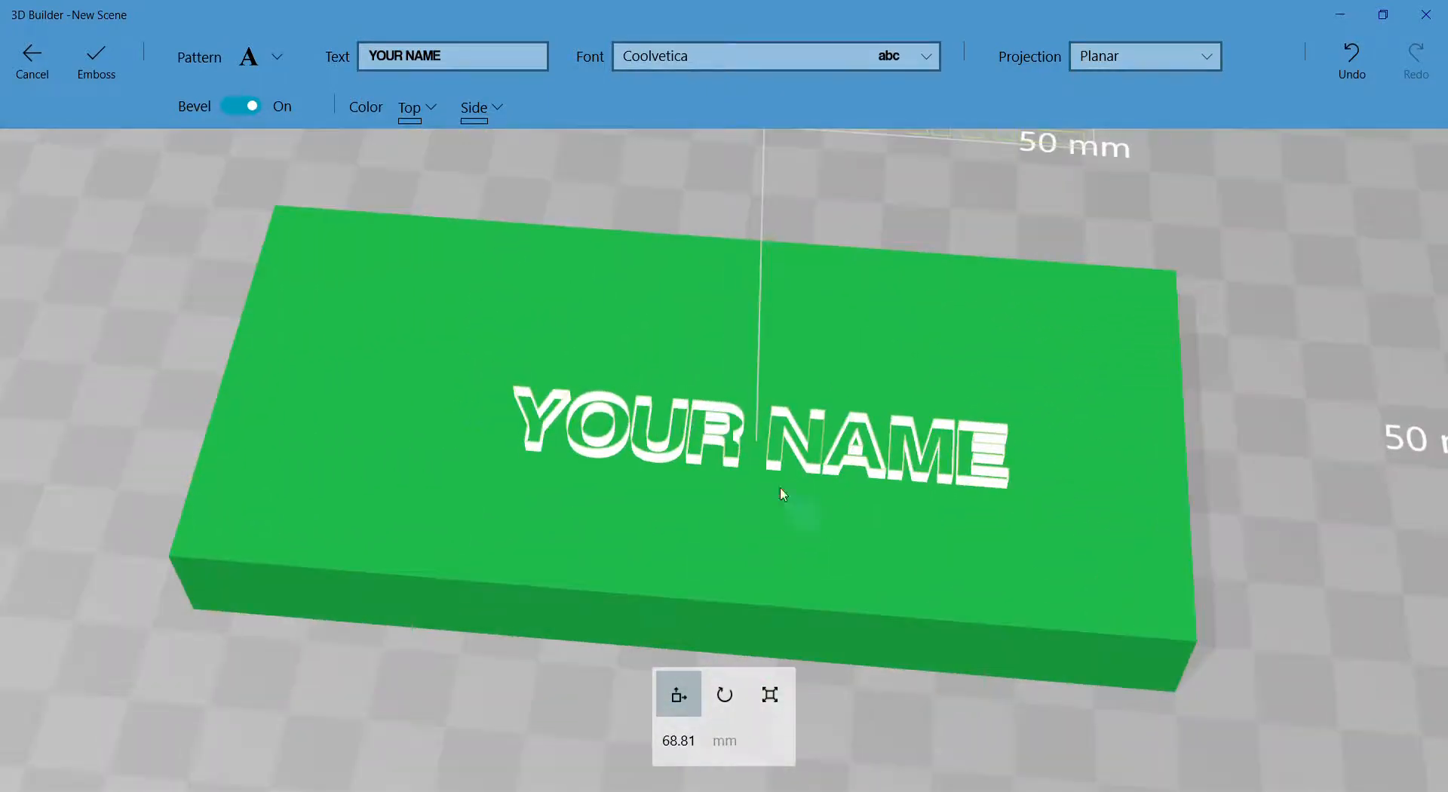
click(32, 58)
drag(853, 197, 921, 272)
right_drag(1254, 424, 1194, 313)
scroll(1194, 313, down, 3)
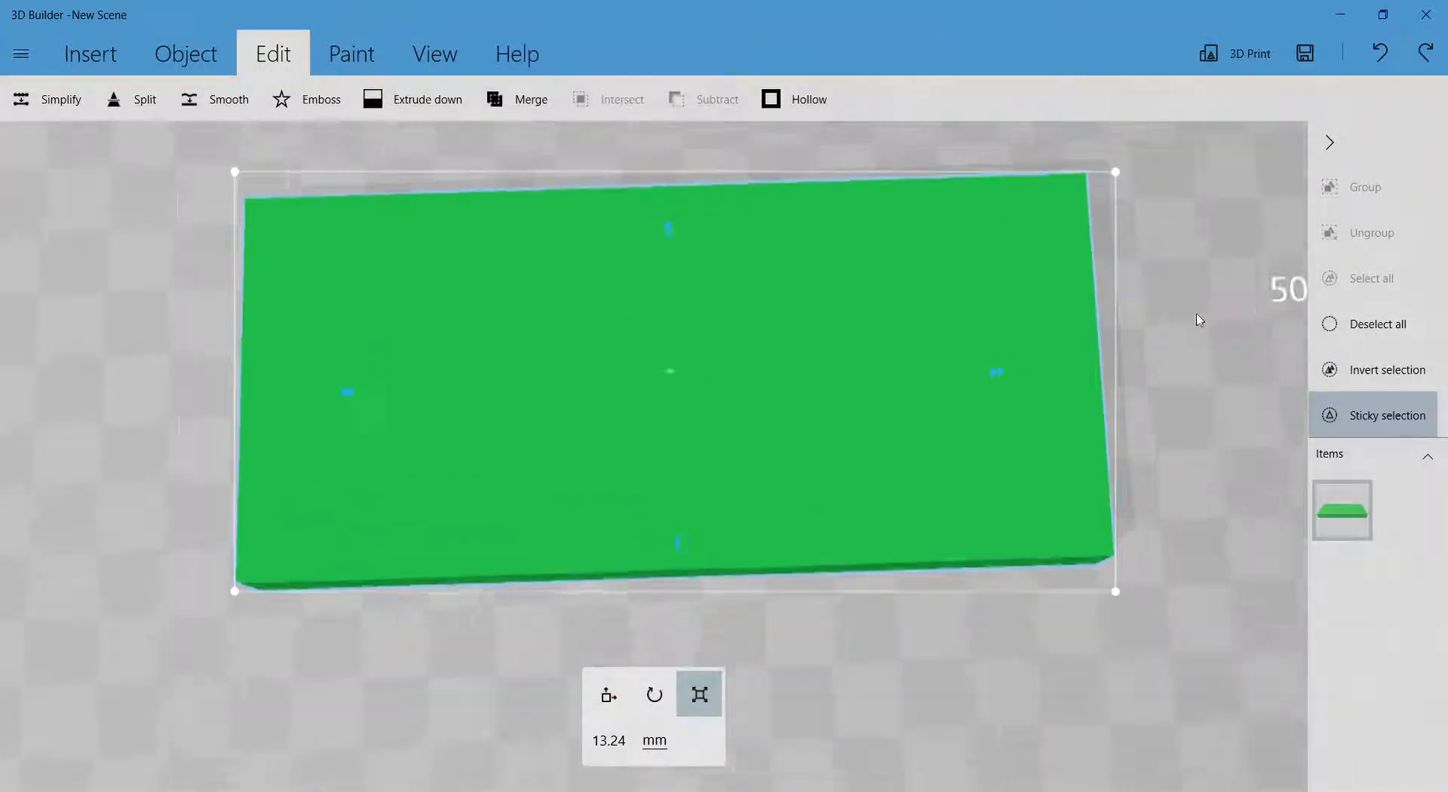
drag(1182, 347, 1140, 344)
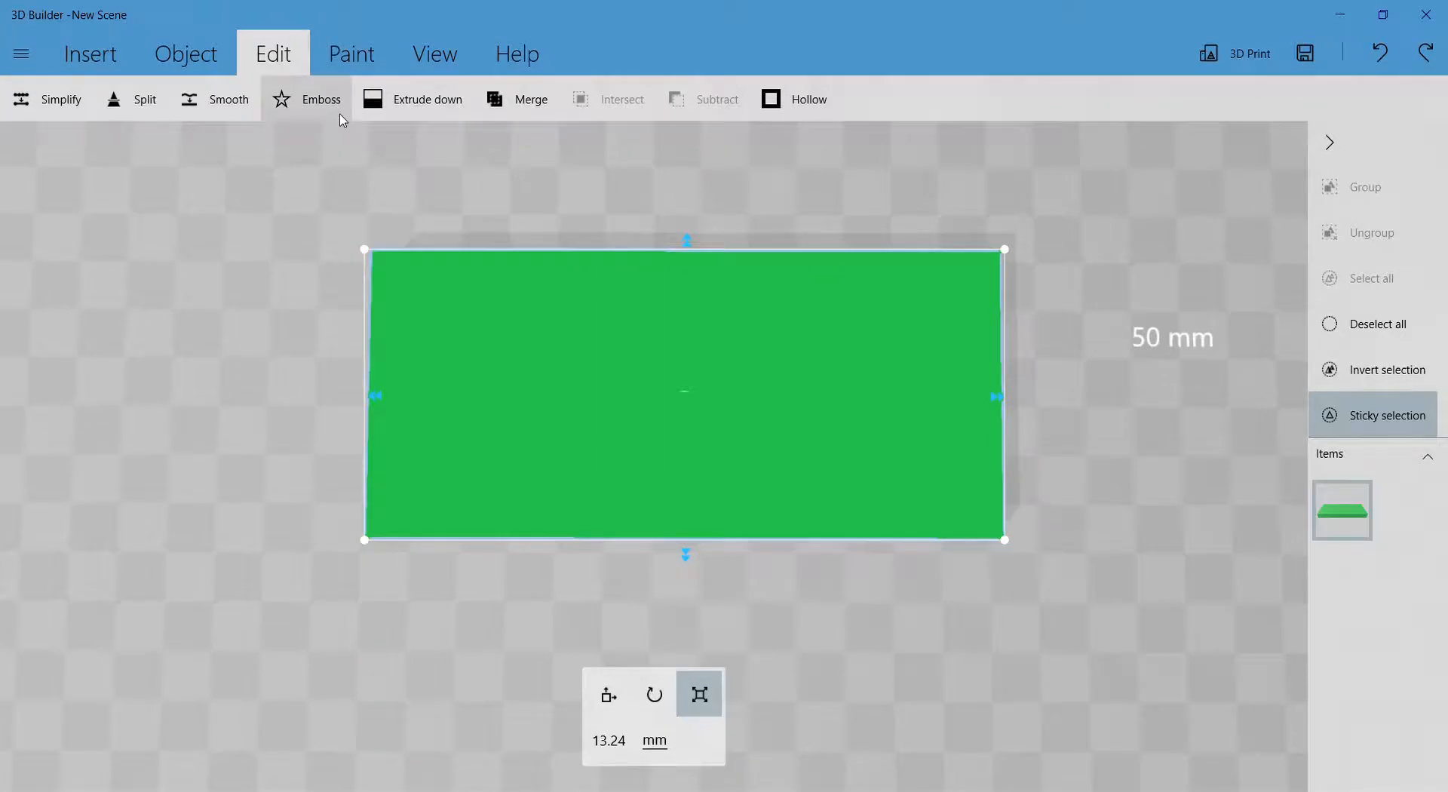
click(301, 101)
drag(1127, 528, 1027, 421)
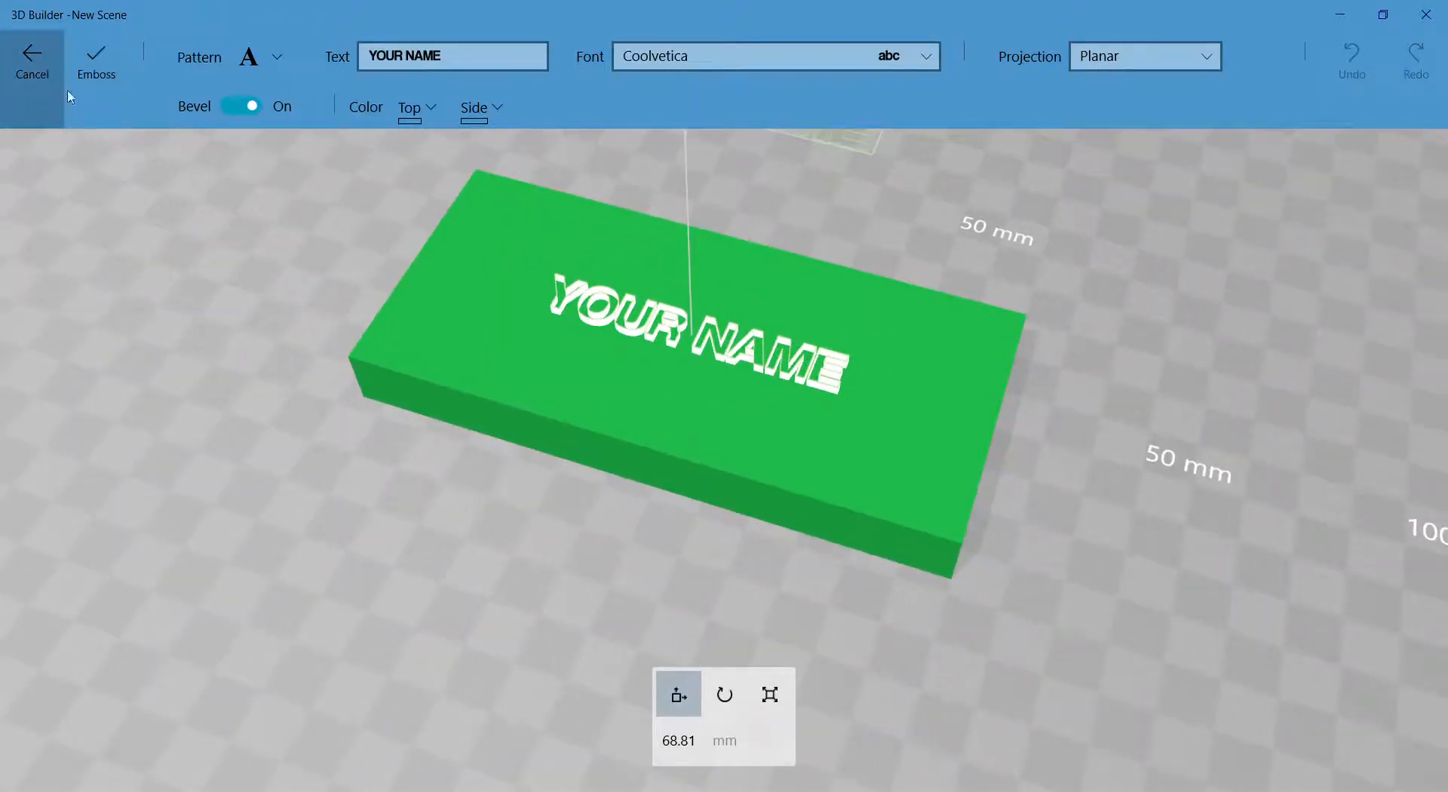
click(33, 62)
click(770, 366)
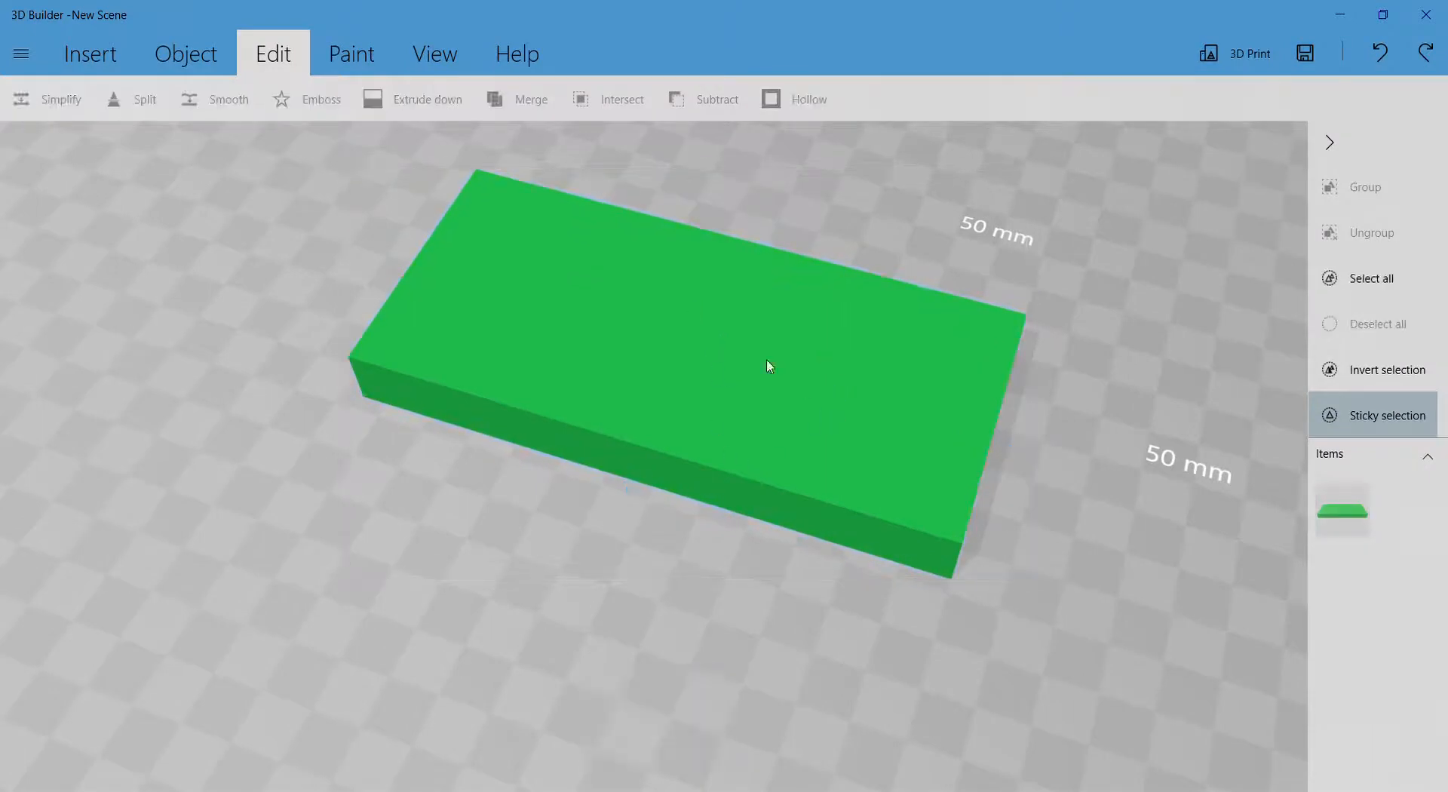
click(623, 270)
- Start an Emboss of YOUR NAME on the plate's top face and scale the text to about 37%, nearly spanning the plate's length
drag(194, 336, 323, 453)
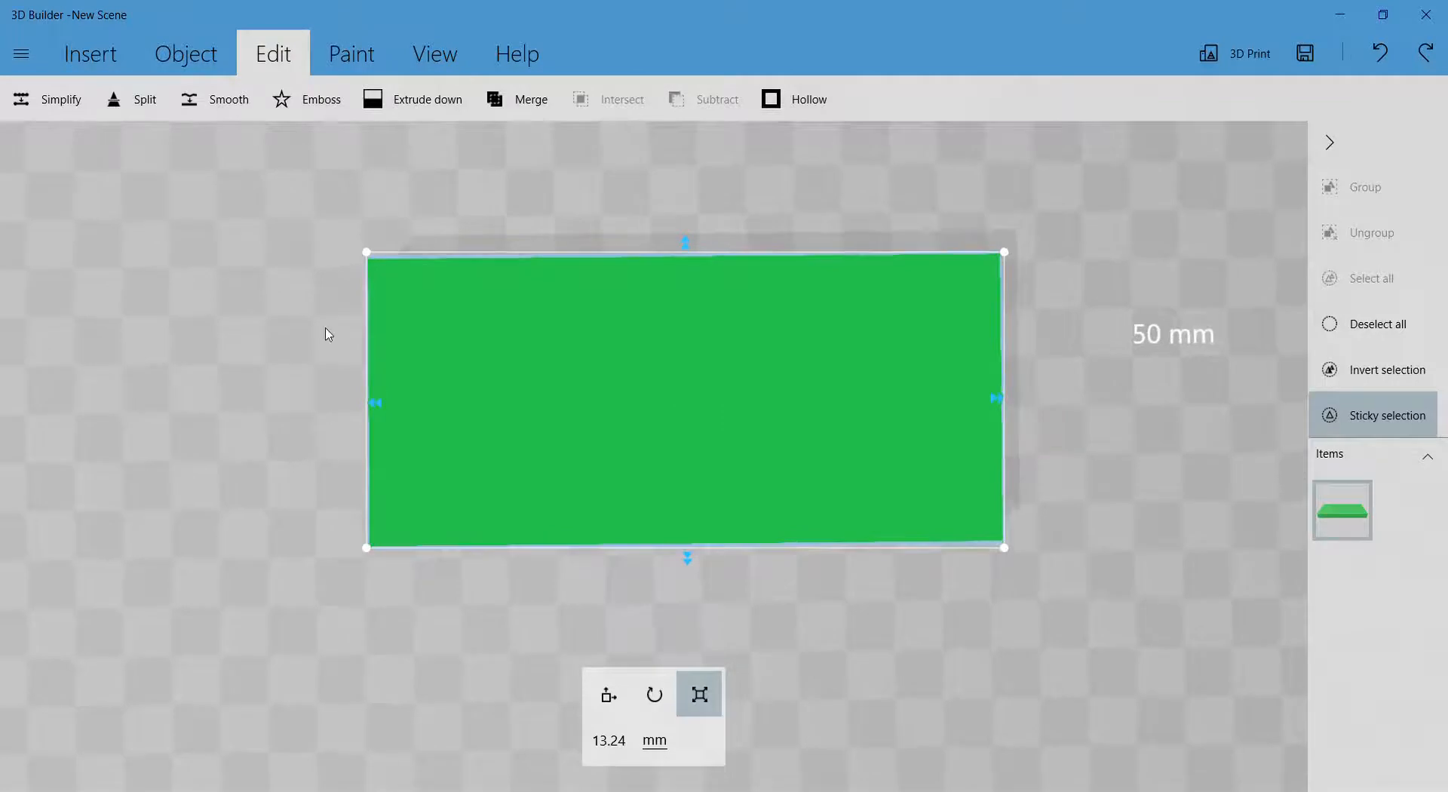
click(317, 98)
drag(1207, 486, 882, 345)
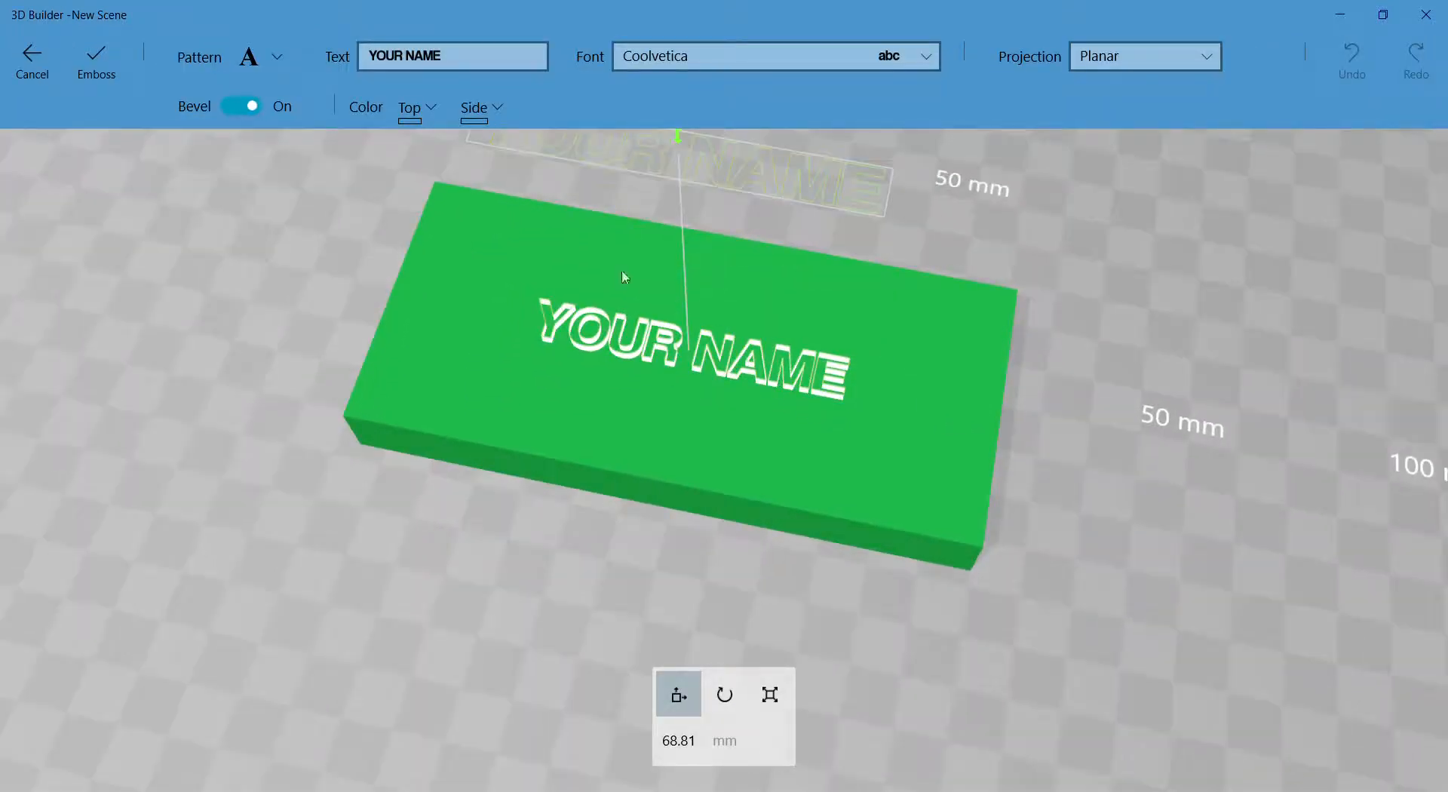
click(832, 395)
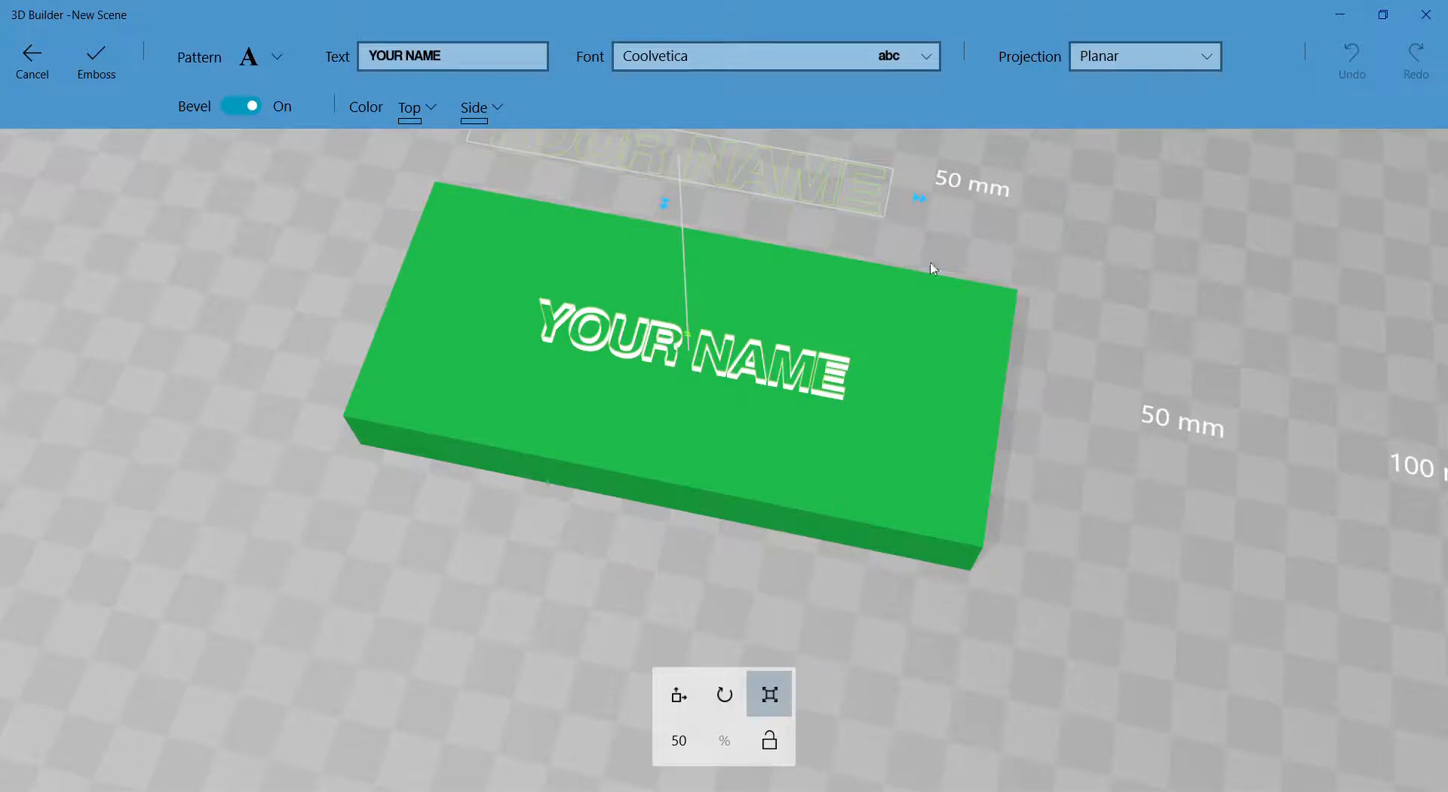
scroll(894, 485, down, 1)
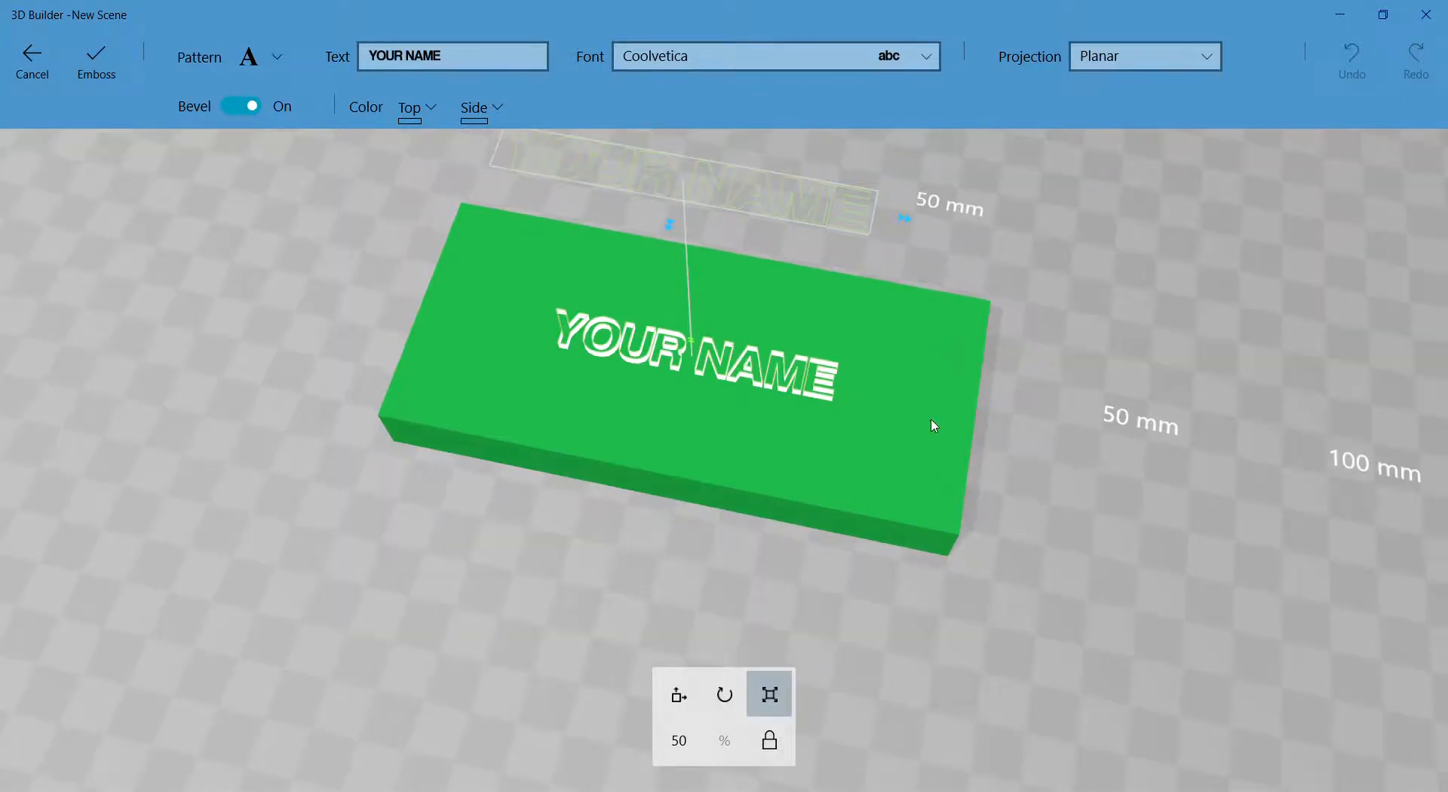
drag(906, 221, 1079, 228)
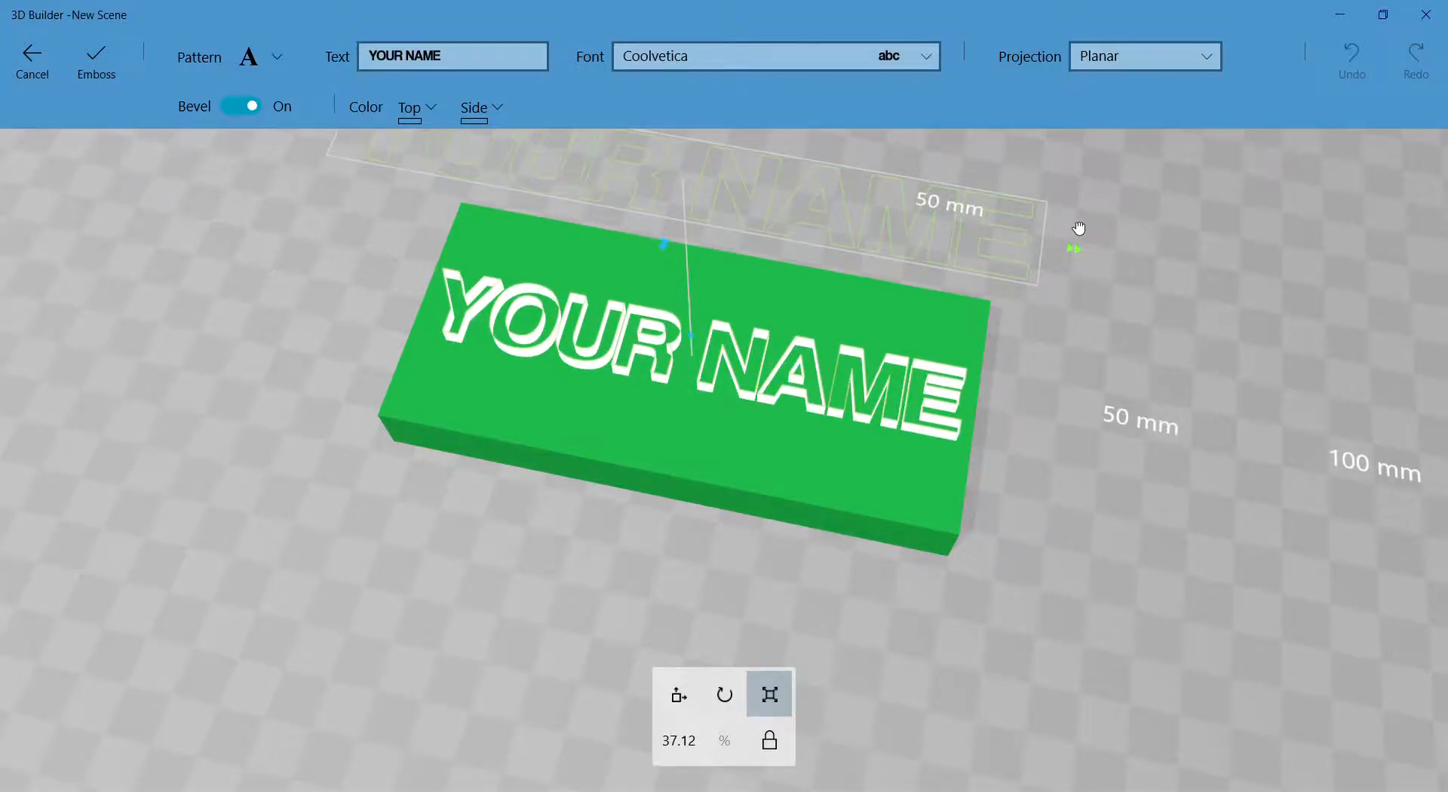
- Move the emboss text to sit along the plate's front long edge
click(754, 343)
drag(725, 347, 708, 435)
drag(1206, 433, 1291, 485)
right_drag(1057, 347, 1080, 367)
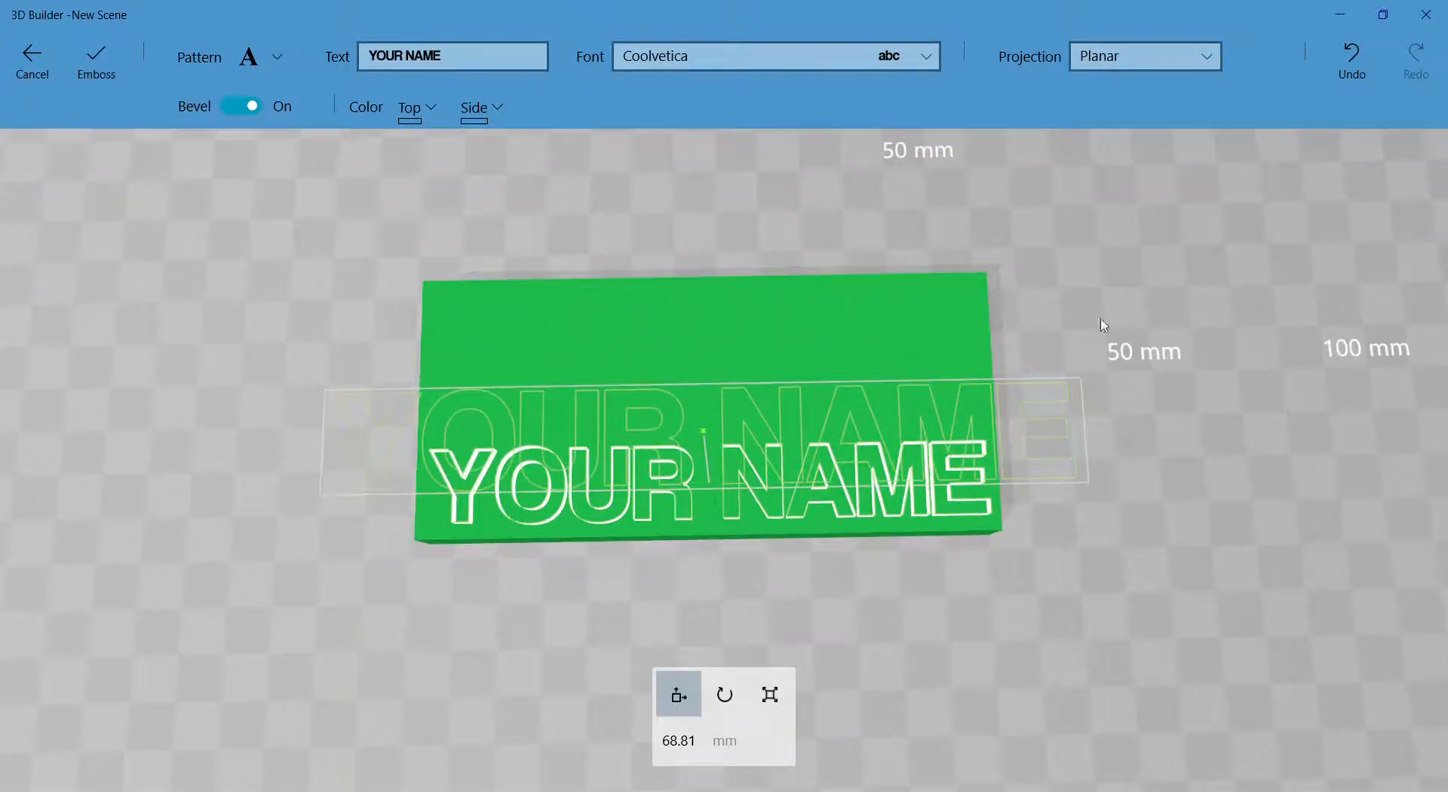
- Change the emboss text's font to Helvetica
click(690, 55)
scroll(678, 272, down, 3)
scroll(703, 283, down, 3)
click(656, 144)
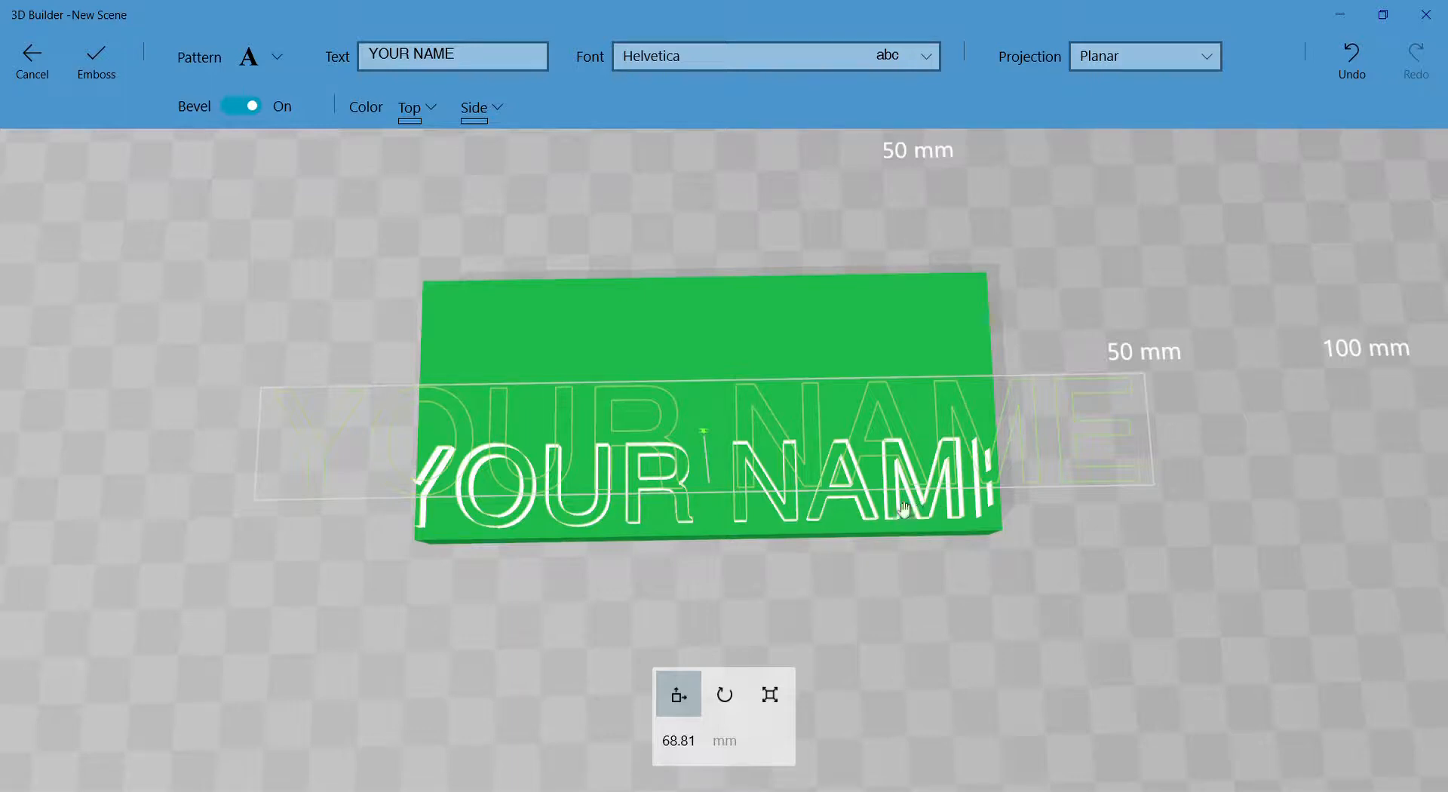
- Scale the emboss text to about 31% so it fits within the plate's length and apply the embossing
drag(1117, 619, 959, 506)
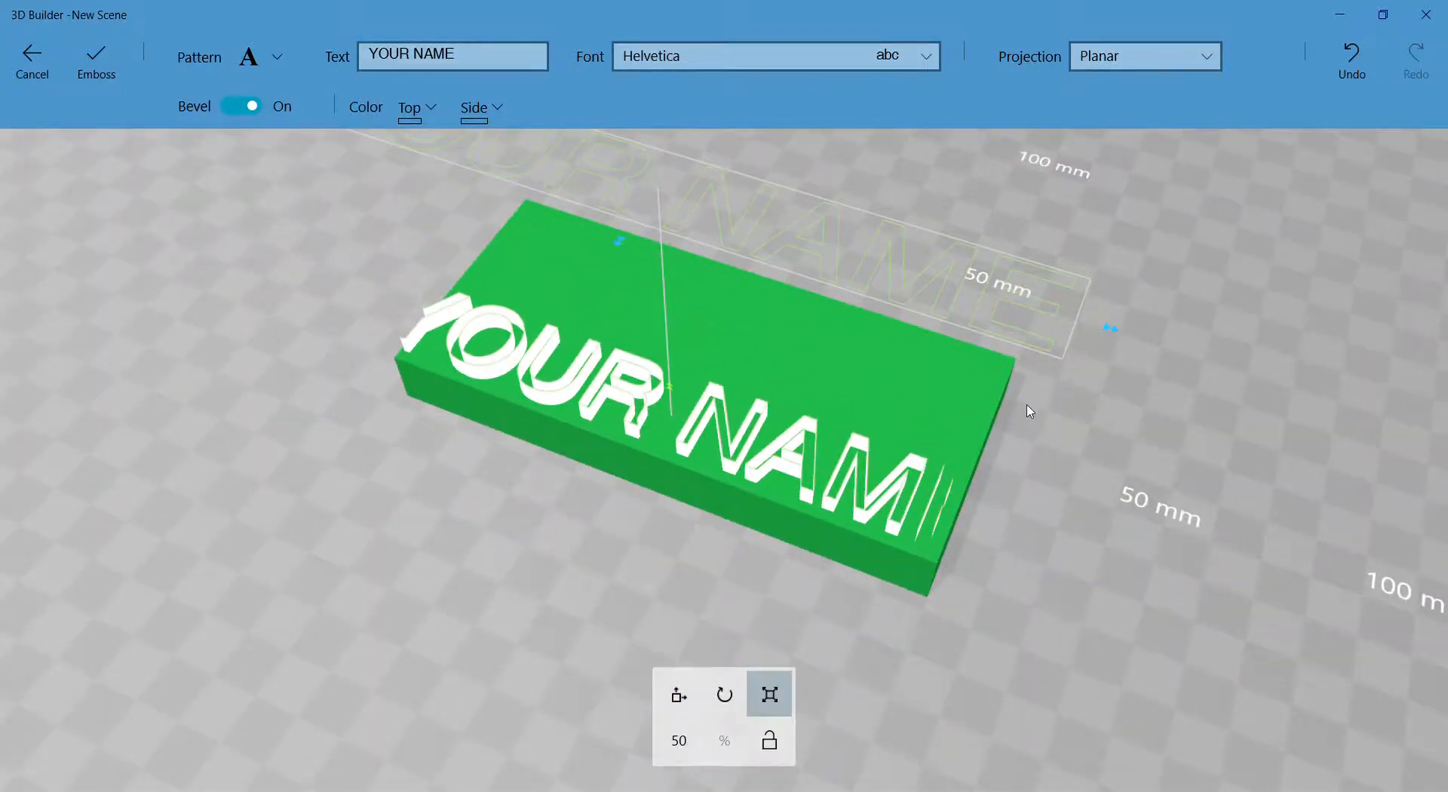
drag(1110, 328, 1032, 303)
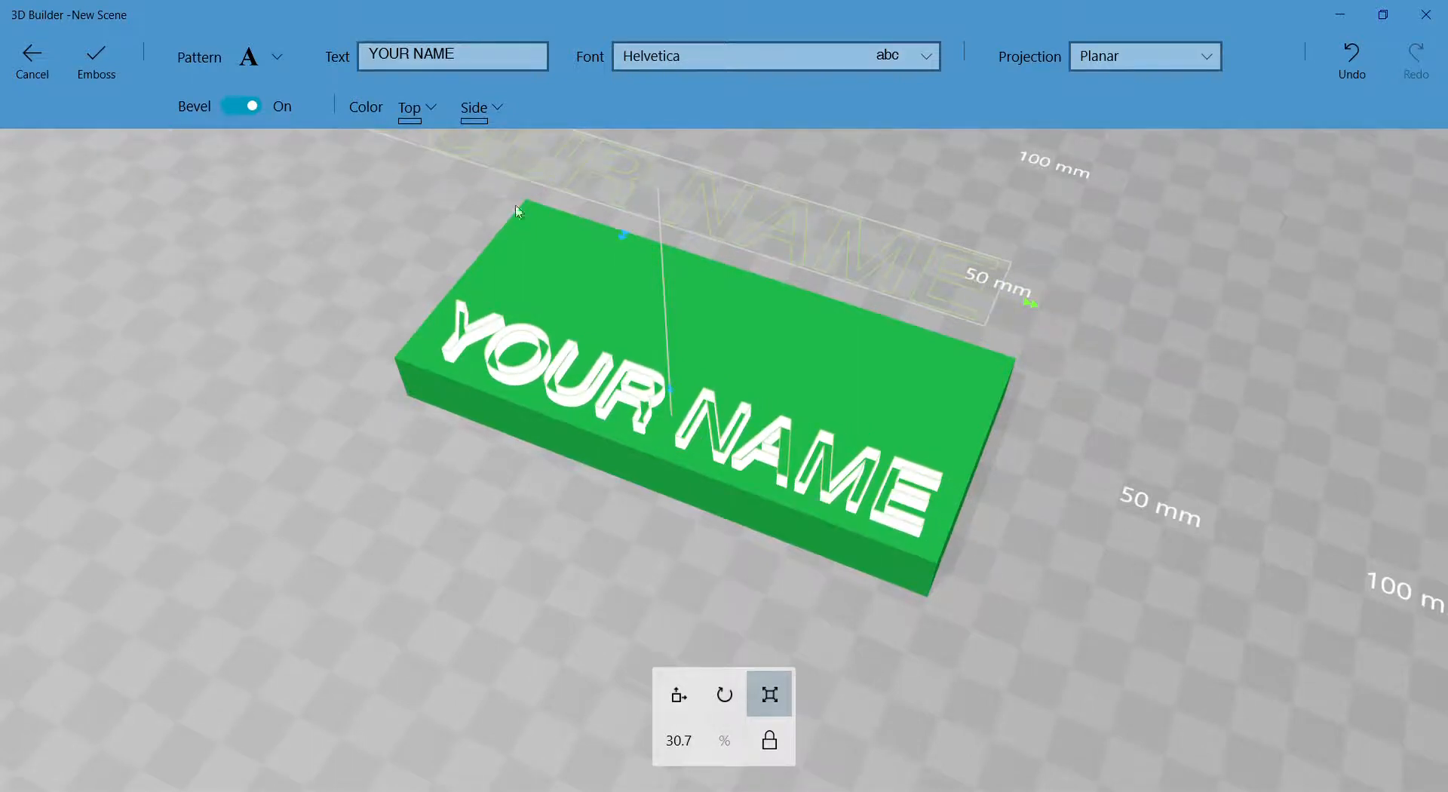
click(79, 63)
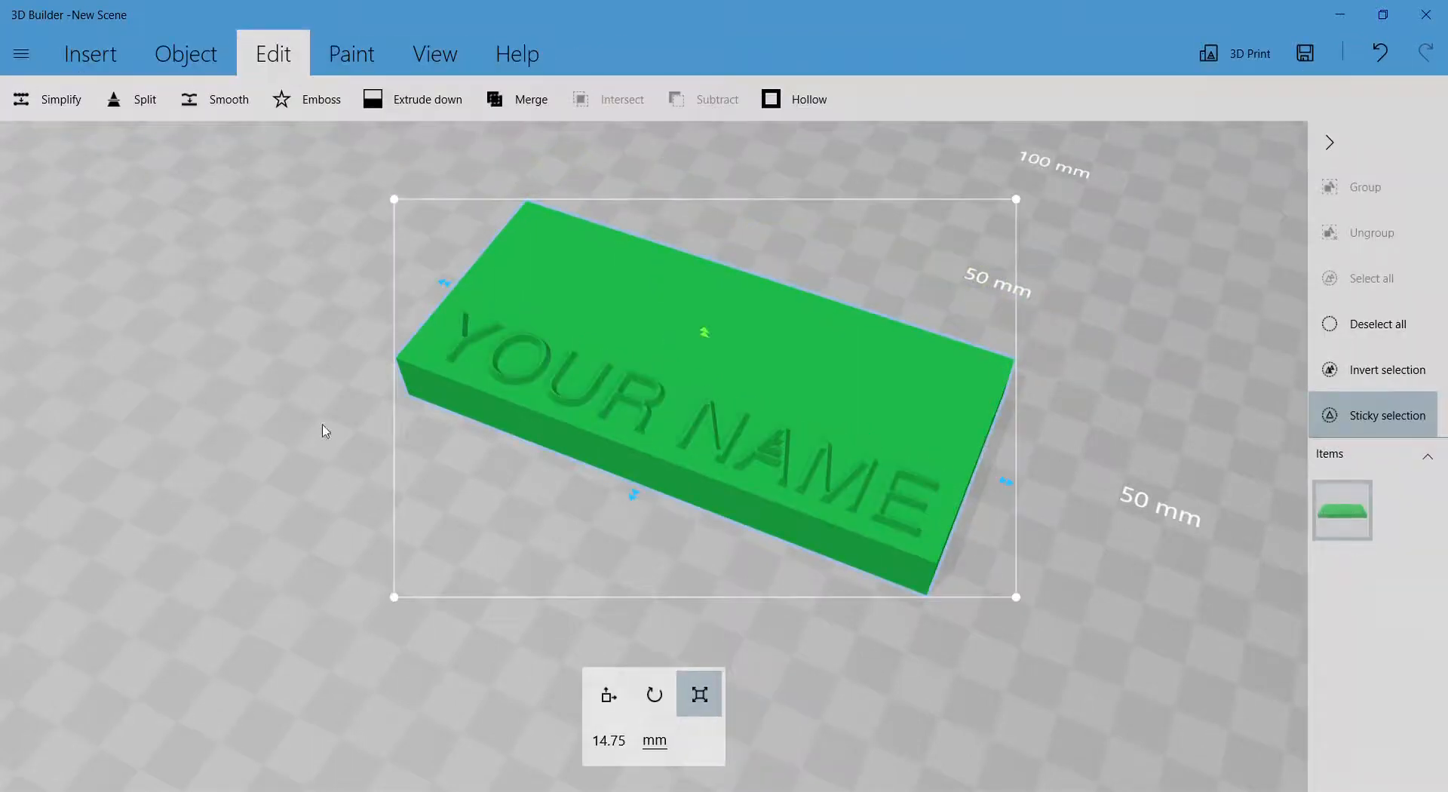
- Examine the embossed YOUR NAME lettering up close and from straight above the plate
right_drag(315, 410, 407, 515)
scroll(776, 504, up, 3)
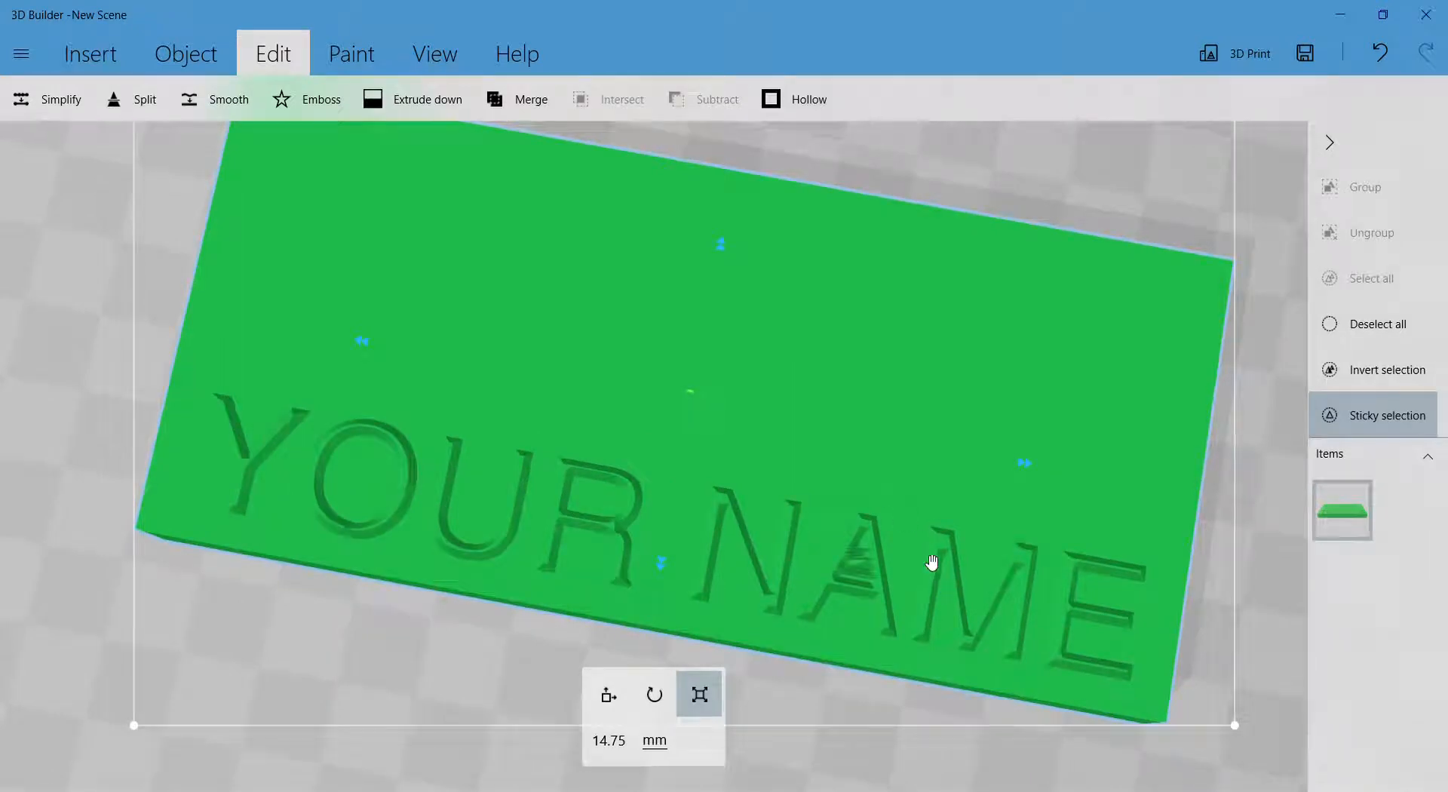
scroll(931, 562, down, 1)
right_drag(1153, 445, 1211, 457)
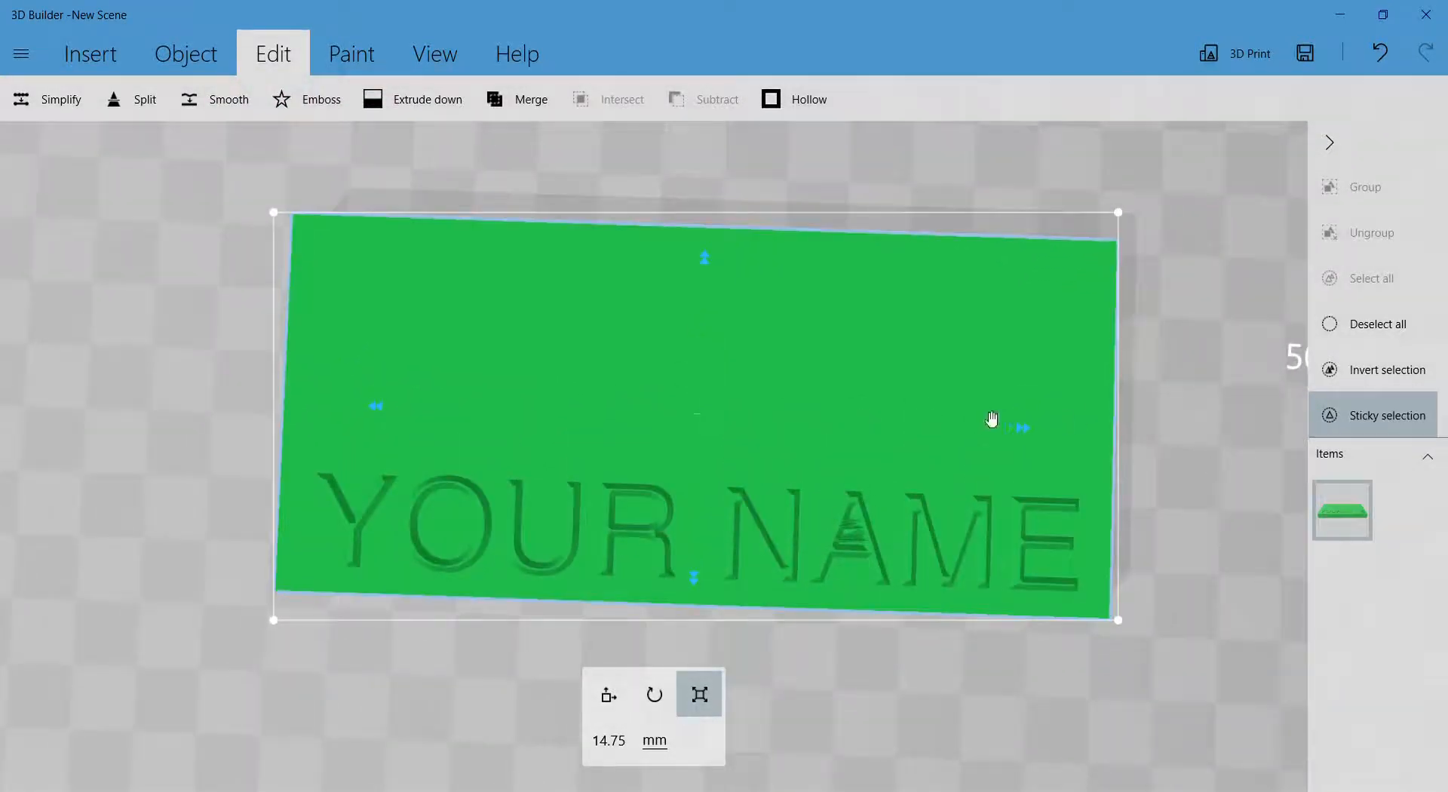
click(1194, 382)
right_drag(1187, 363, 966, 413)
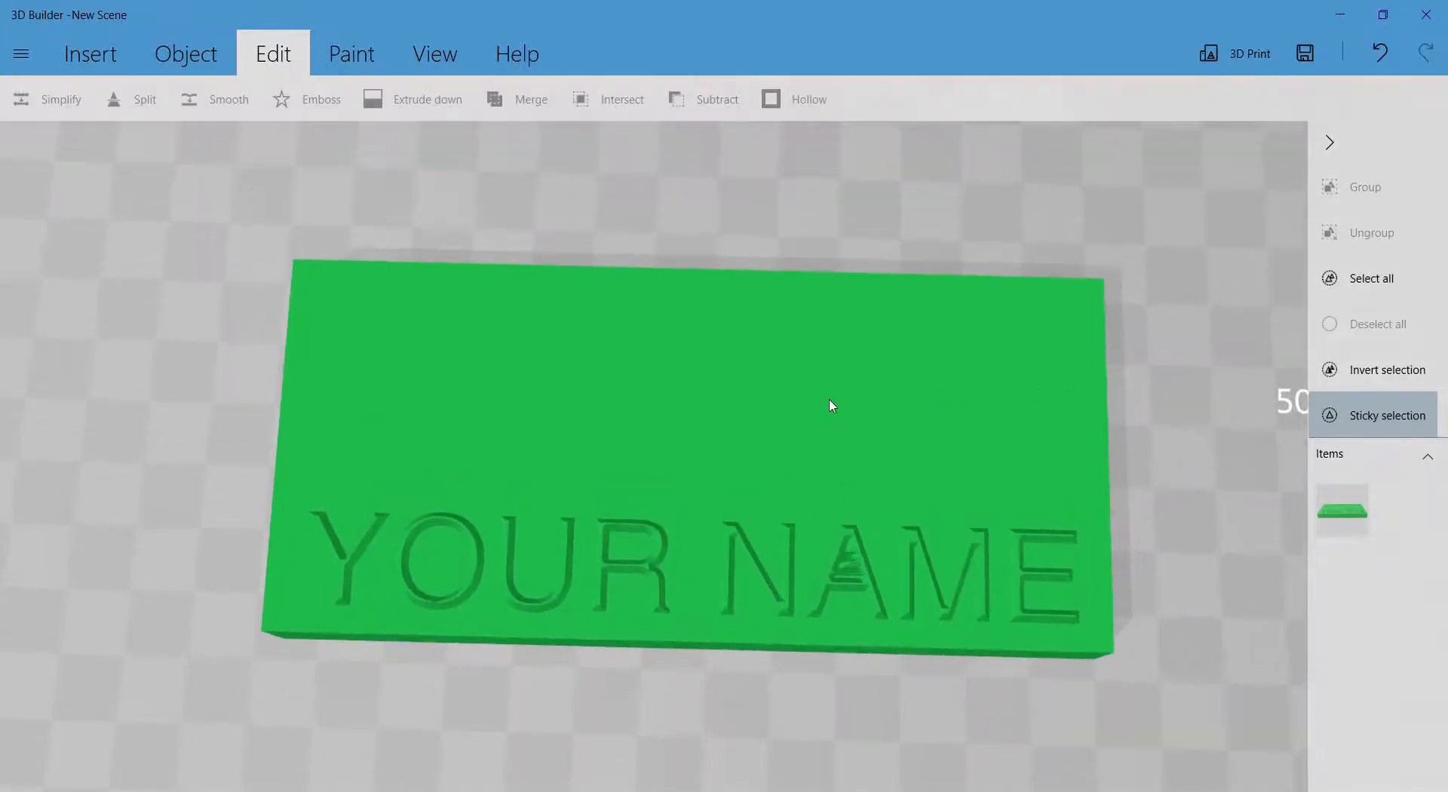
click(966, 413)
mouse_move(834, 223)
right_down()
mouse_move(791, 233)
mouse_move(867, 229)
mouse_move(840, 220)
right_up()
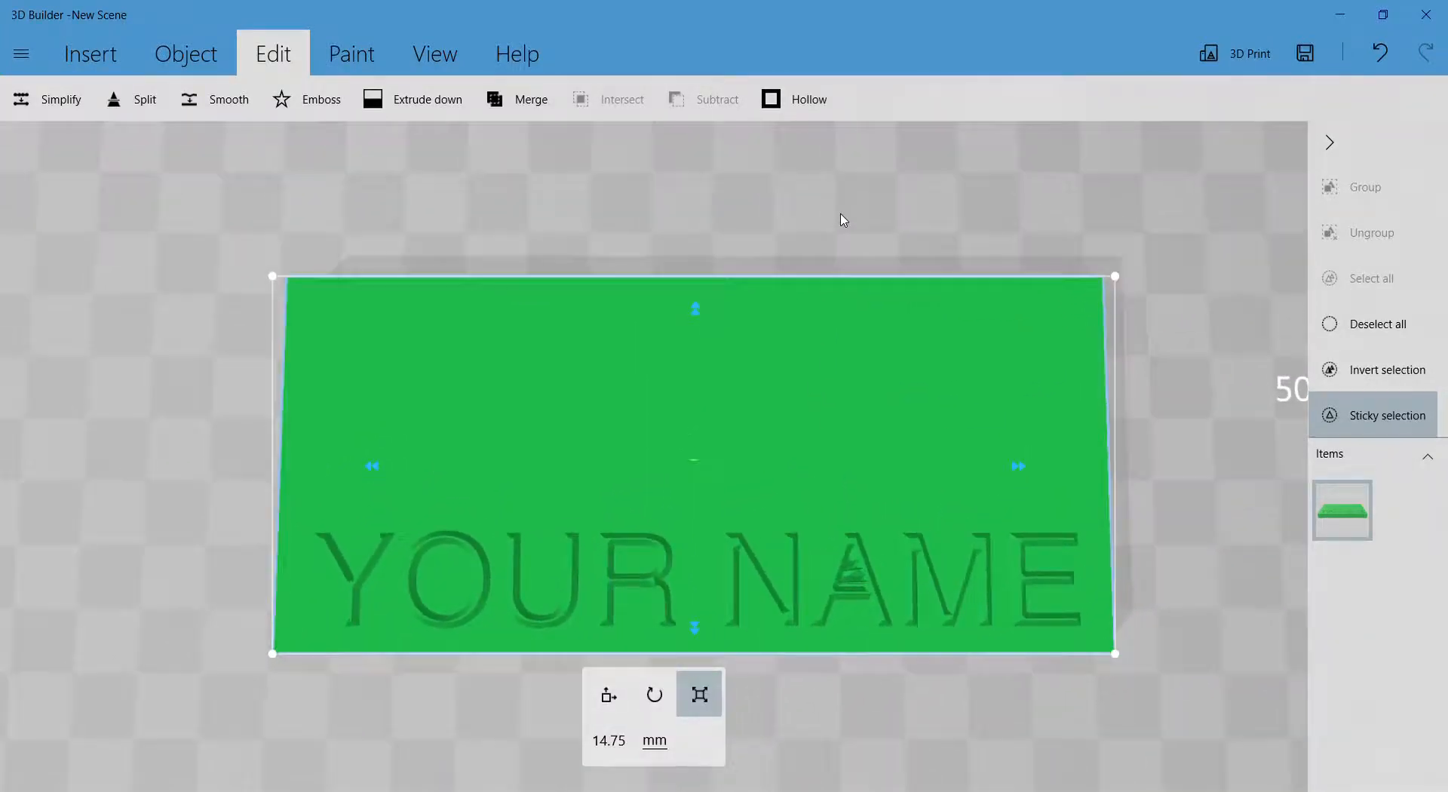
- Start an Emboss with the heart shape pattern on the plate's top face and scale the heart to about 34%
click(314, 98)
click(251, 79)
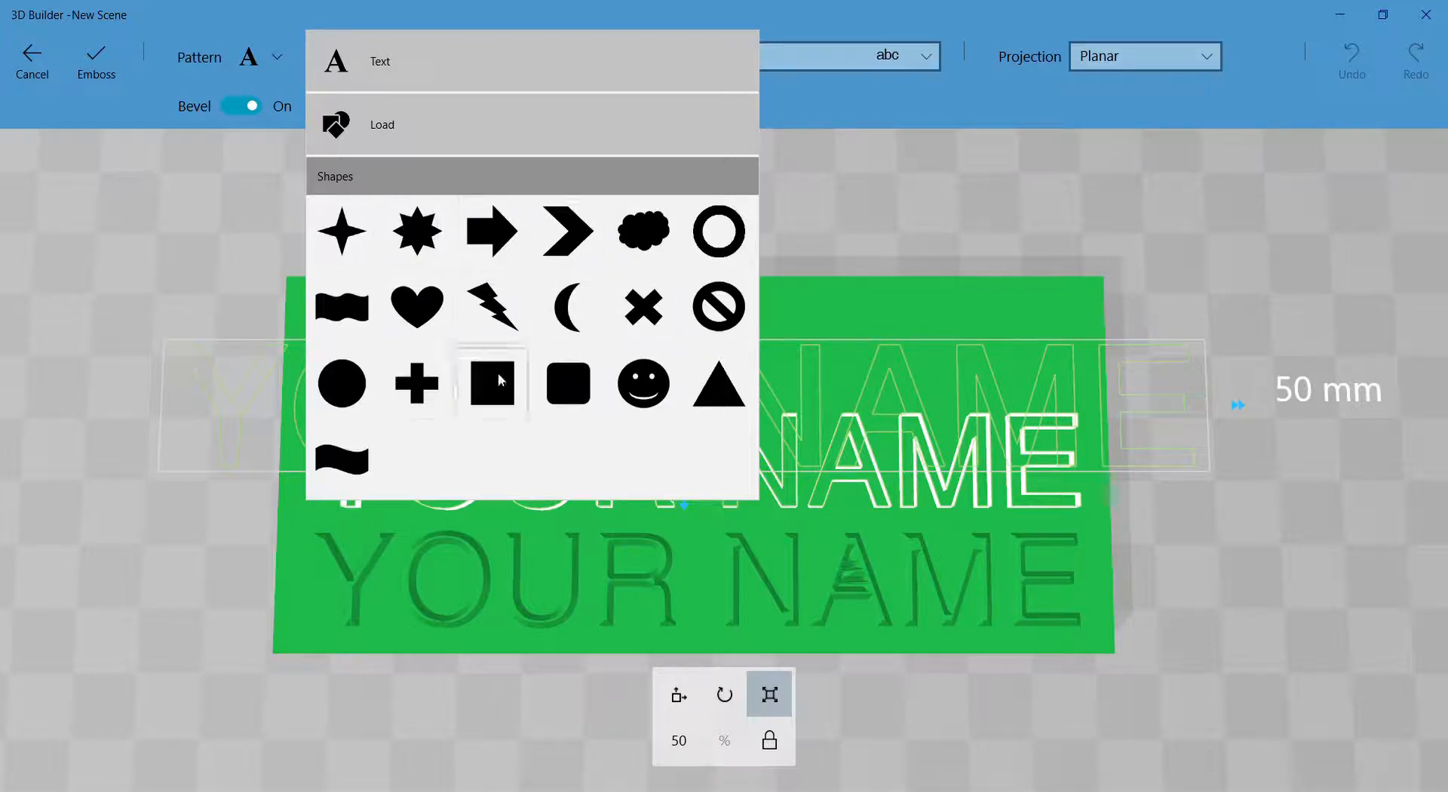
click(422, 317)
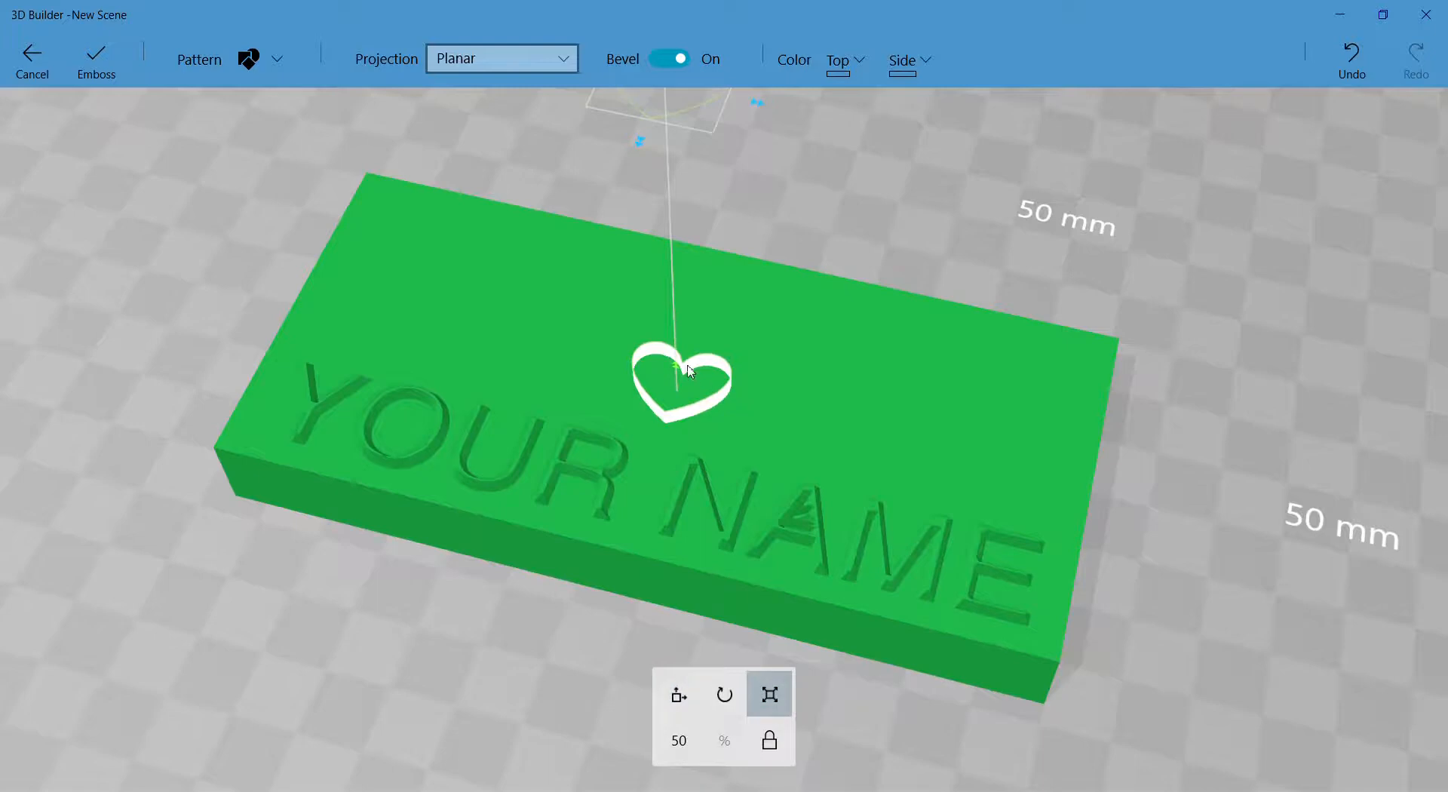
drag(644, 156, 630, 214)
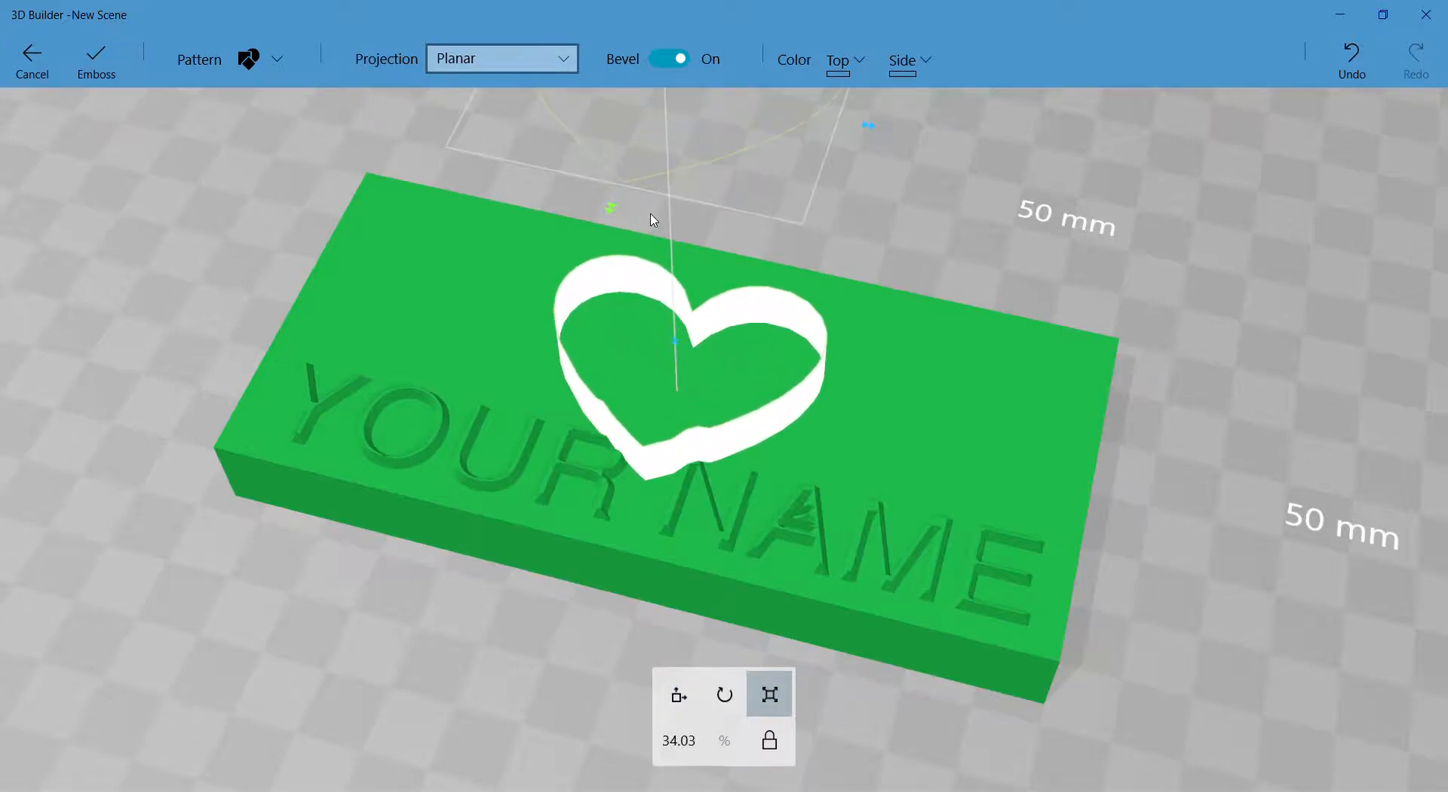
drag(683, 364, 695, 340)
- Set the heart emboss depth to -100% so it cuts down into the plate
right_drag(1024, 270, 869, 259)
drag(866, 254, 955, 218)
scroll(943, 258, down, 3)
right_drag(958, 222, 738, 282)
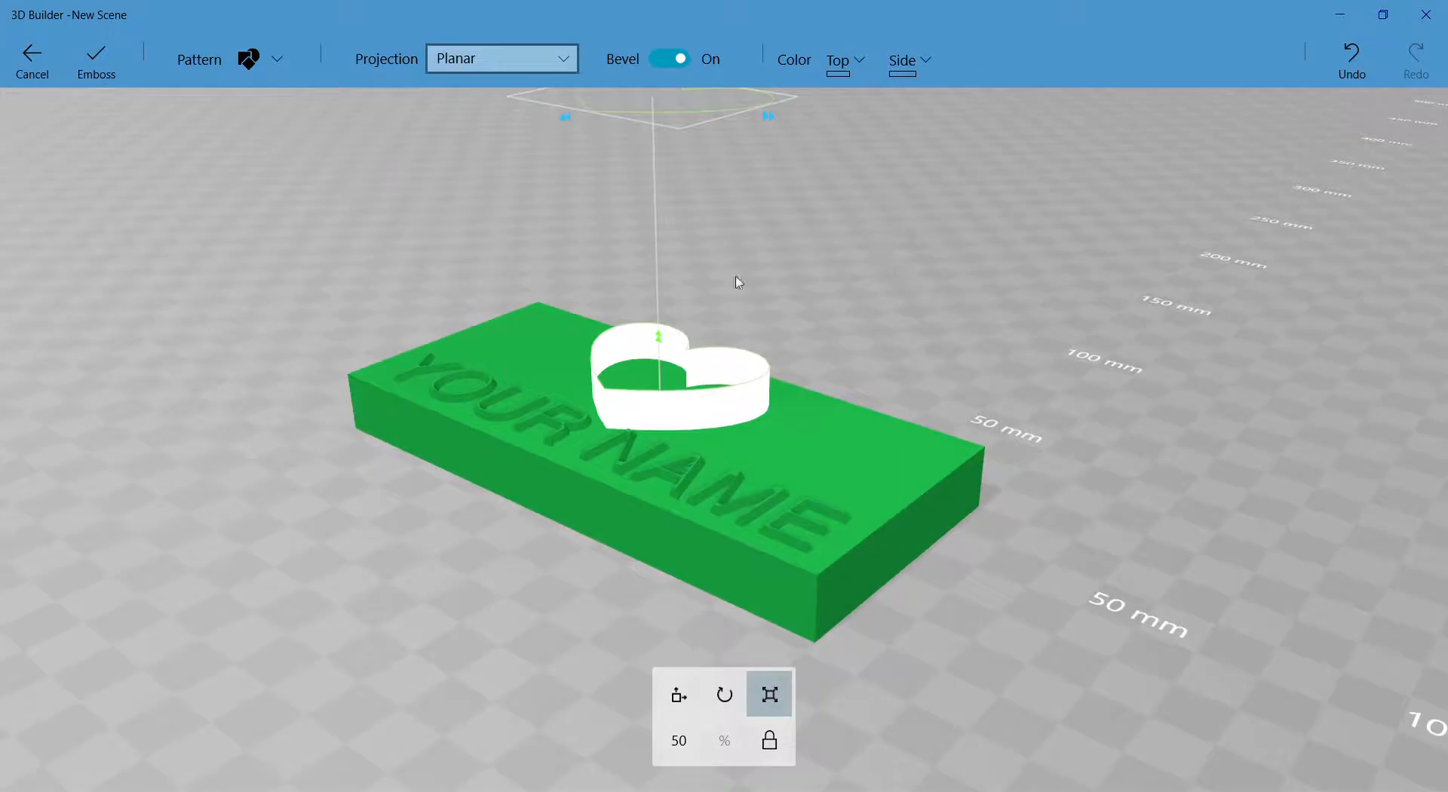
scroll(865, 294, up, 2)
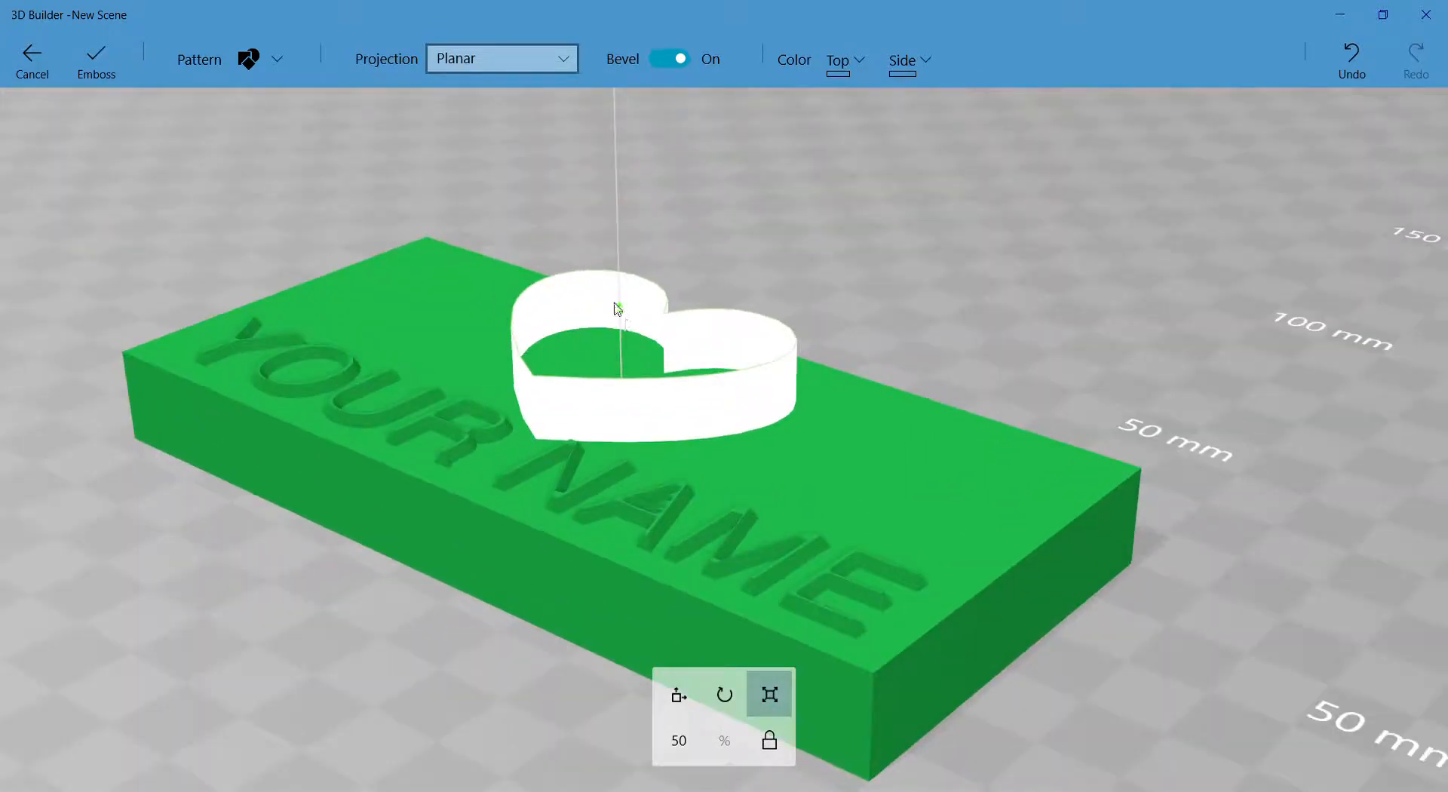
right_drag(797, 277, 810, 215)
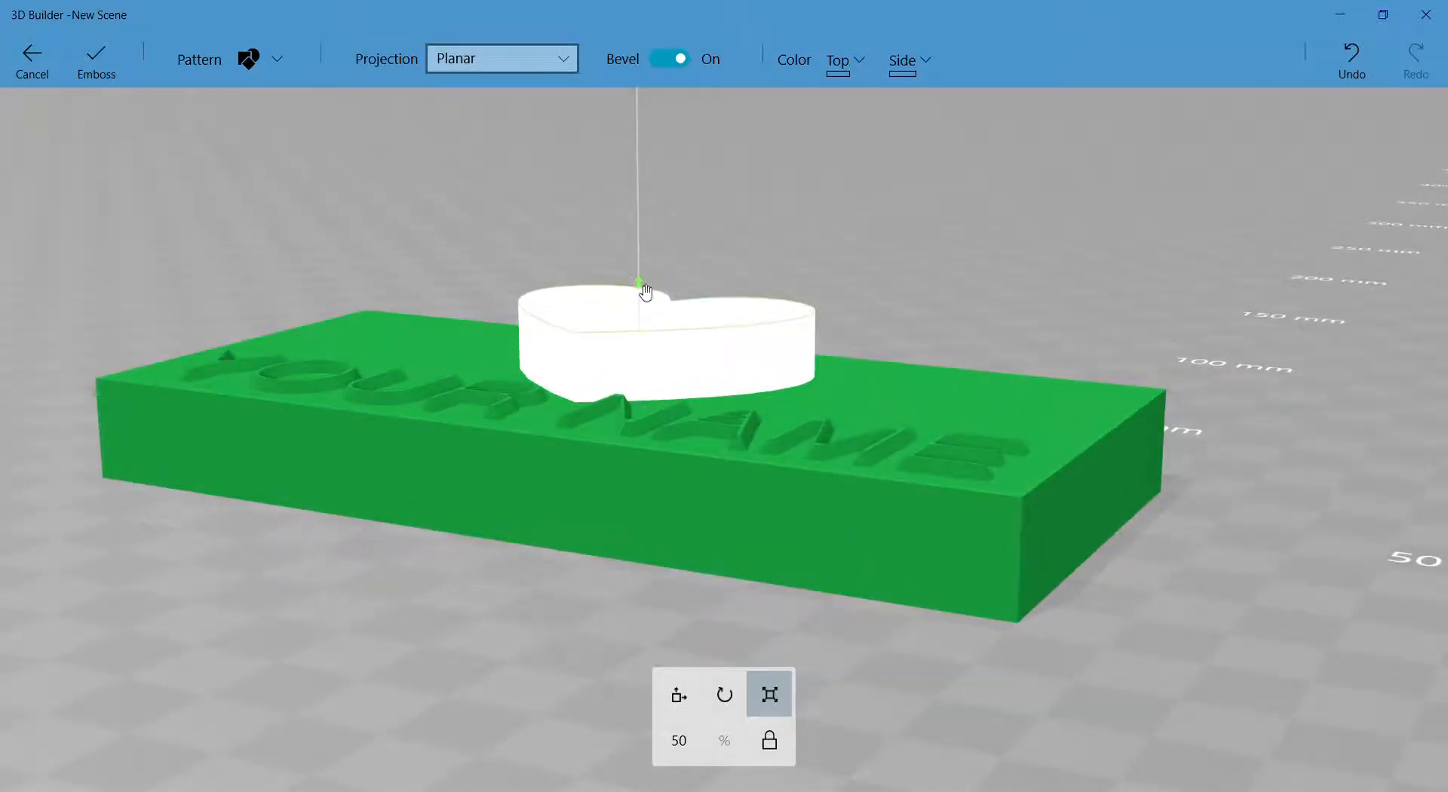
scroll(743, 257, up, 2)
right_drag(794, 217, 790, 243)
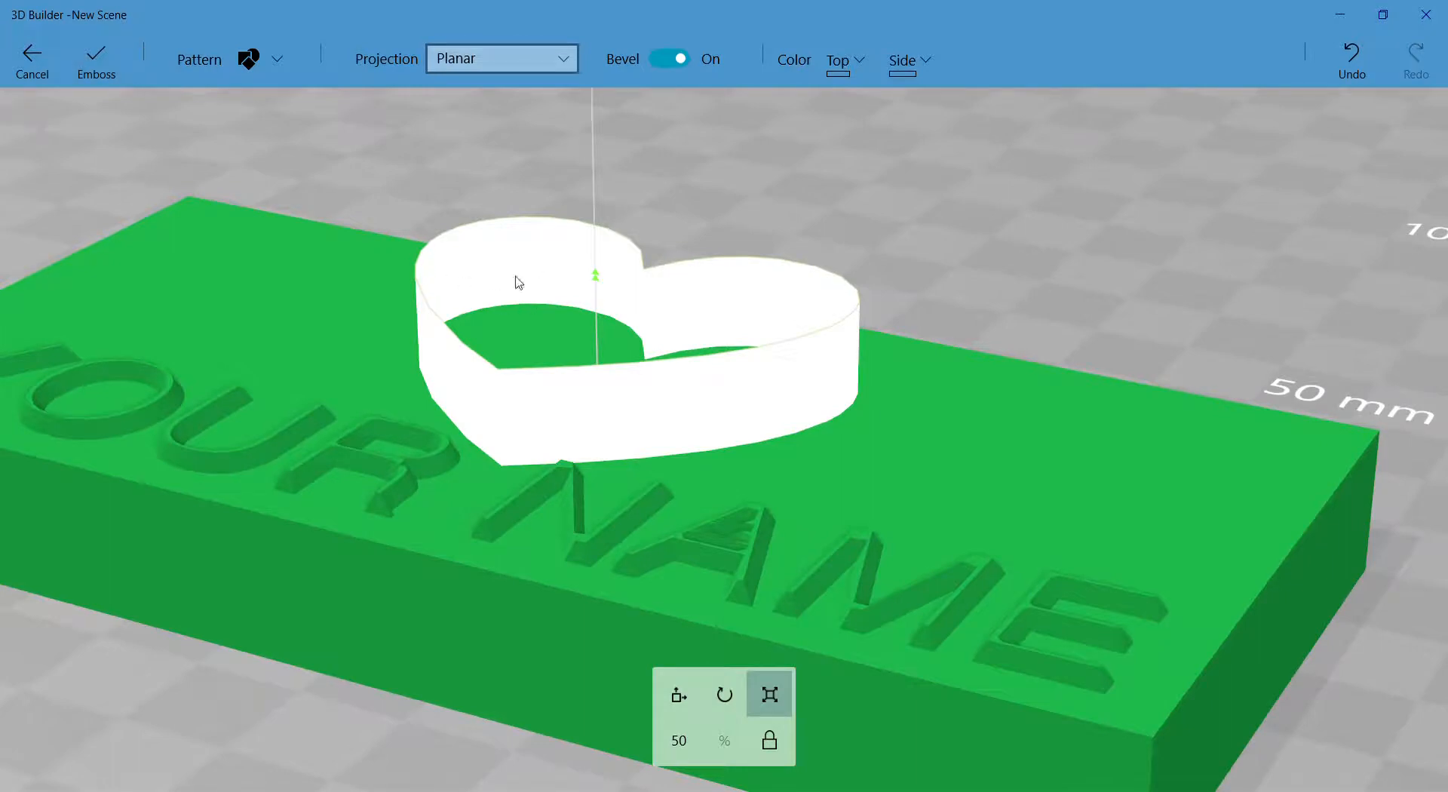
drag(603, 278, 646, 459)
scroll(822, 290, down, 3)
right_drag(834, 294, 786, 197)
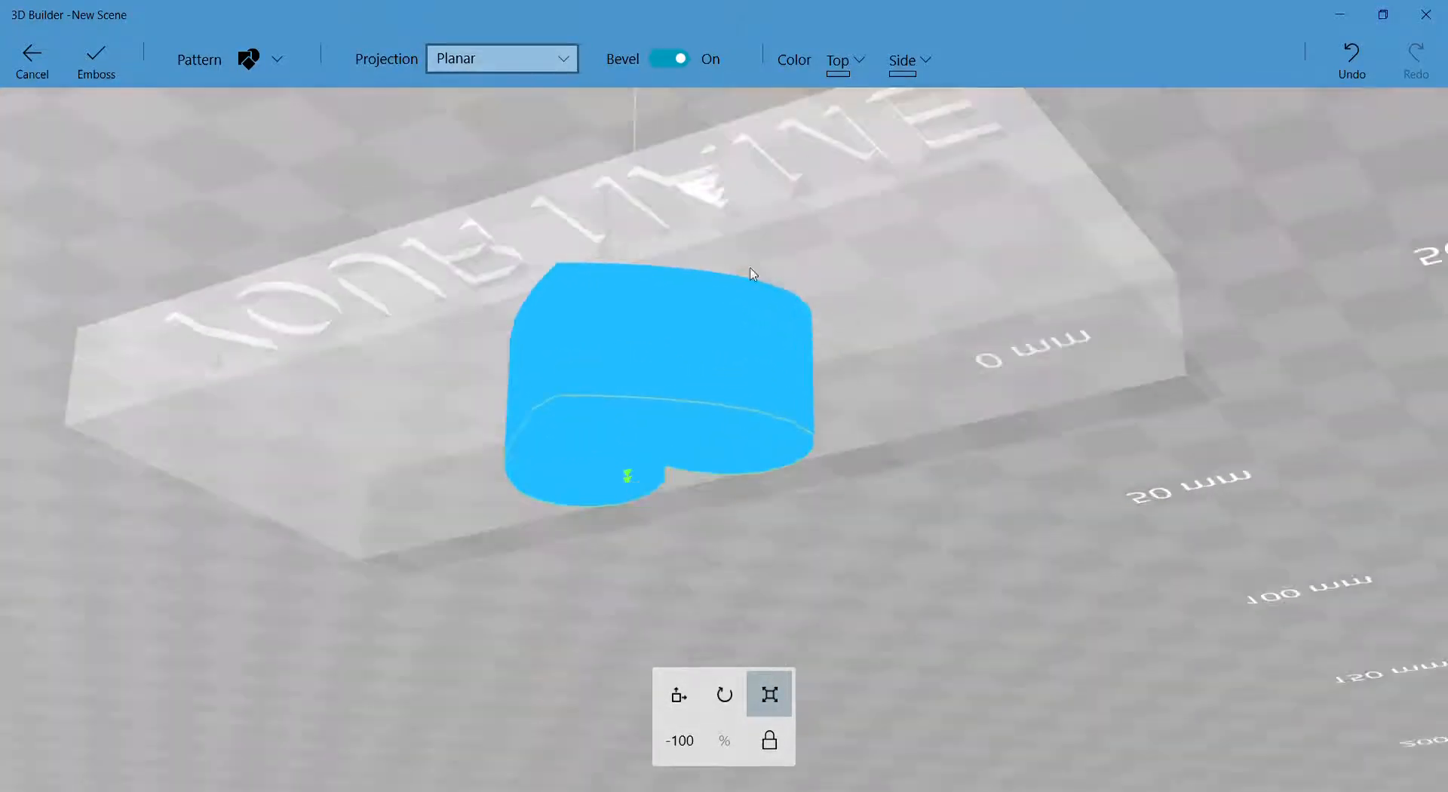
- Apply the heart cut to the plate and undo it
right_drag(561, 564, 540, 508)
right_drag(475, 576, 345, 231)
click(93, 57)
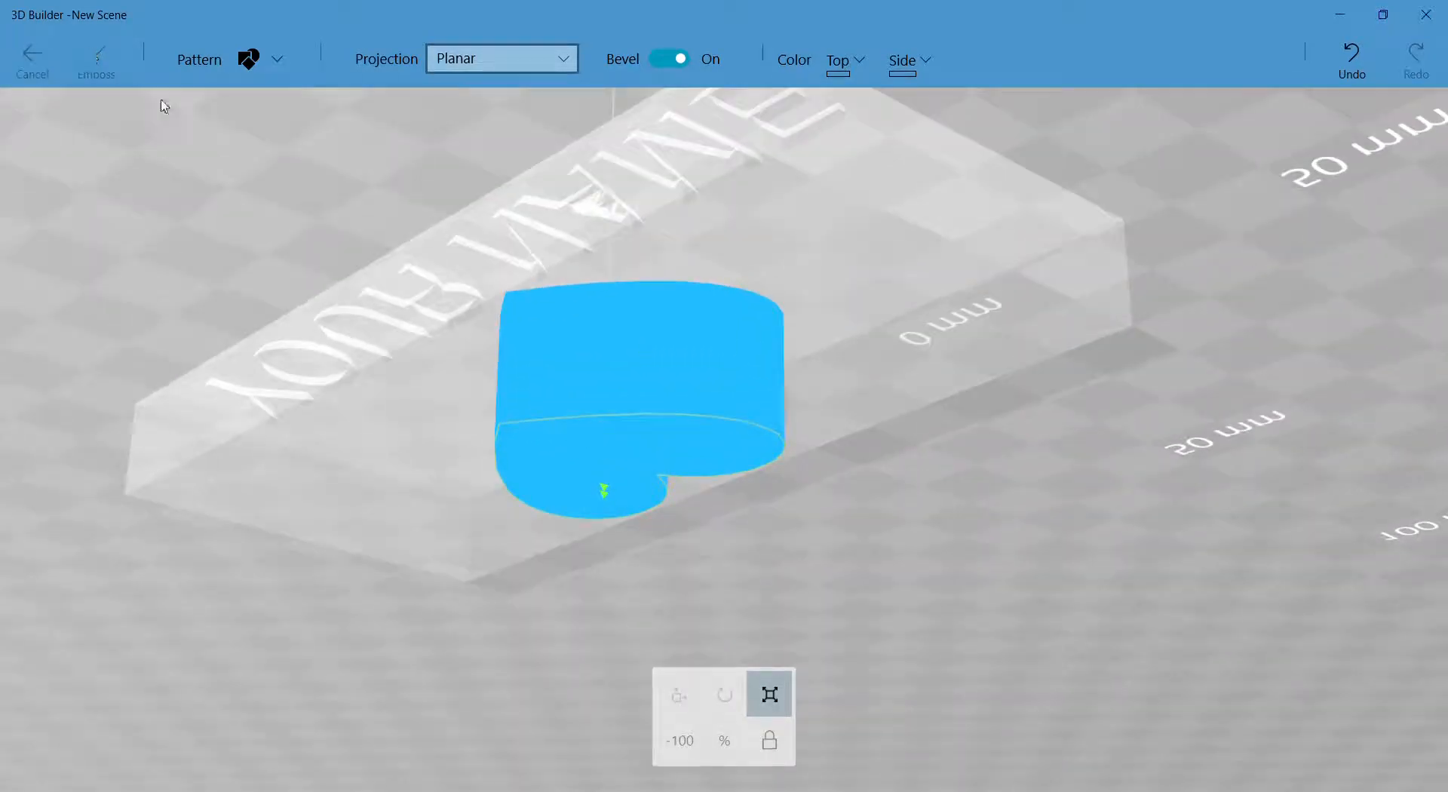
drag(442, 186, 503, 388)
key(ctrl+z)
- Restart Emboss on the plate with the heart pattern and adjust the heart's position above the lettering
drag(871, 255, 547, 260)
click(313, 99)
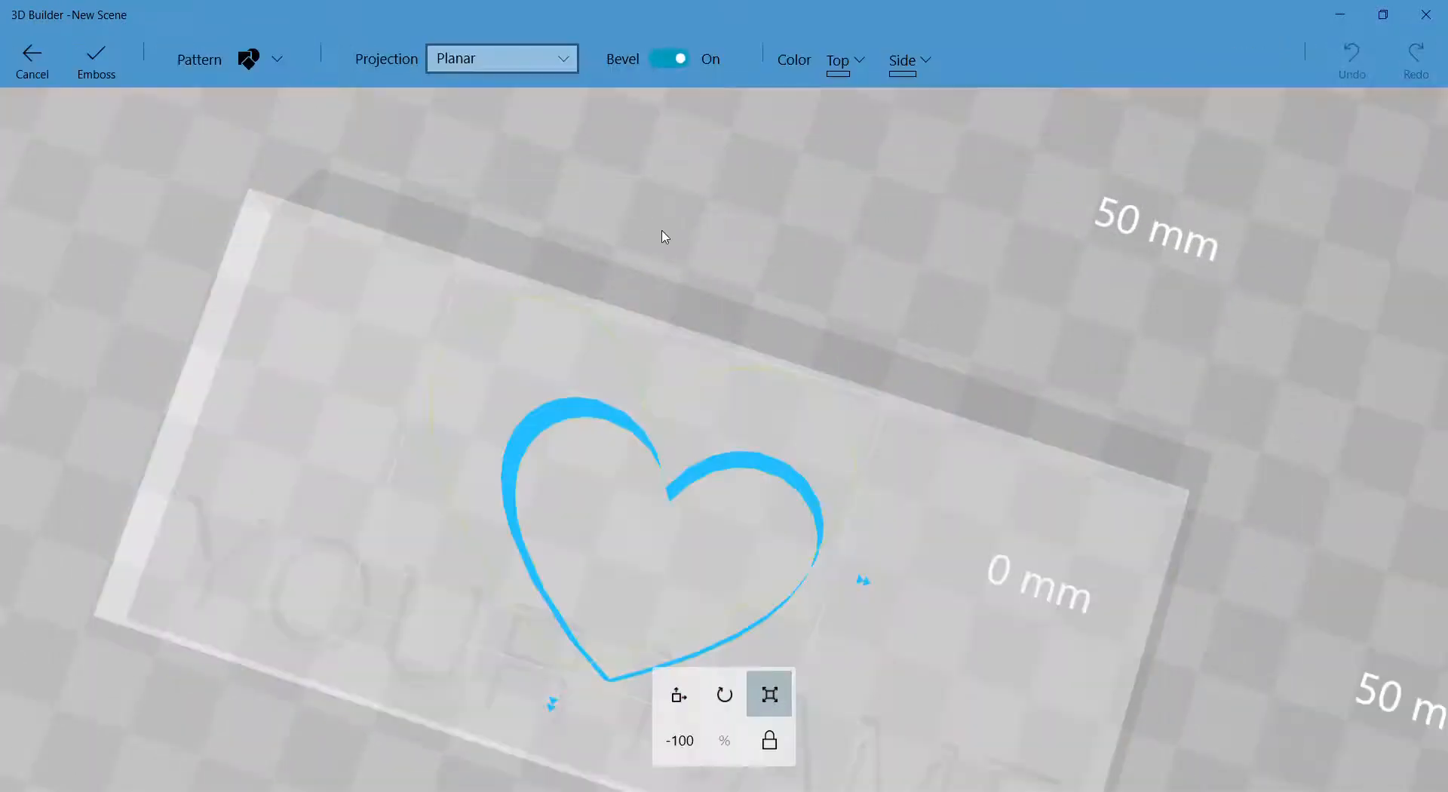
drag(1034, 219, 669, 402)
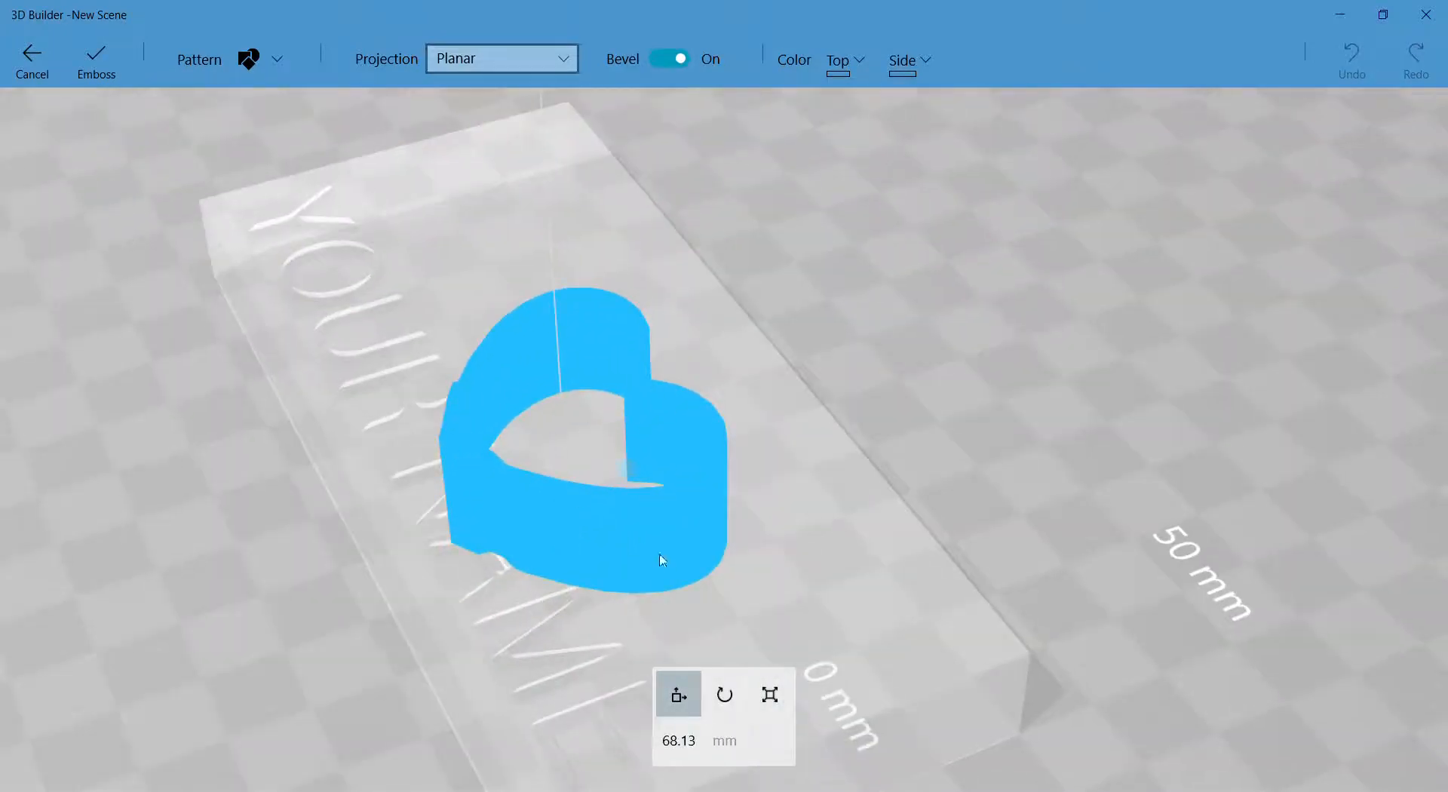
drag(556, 477, 590, 486)
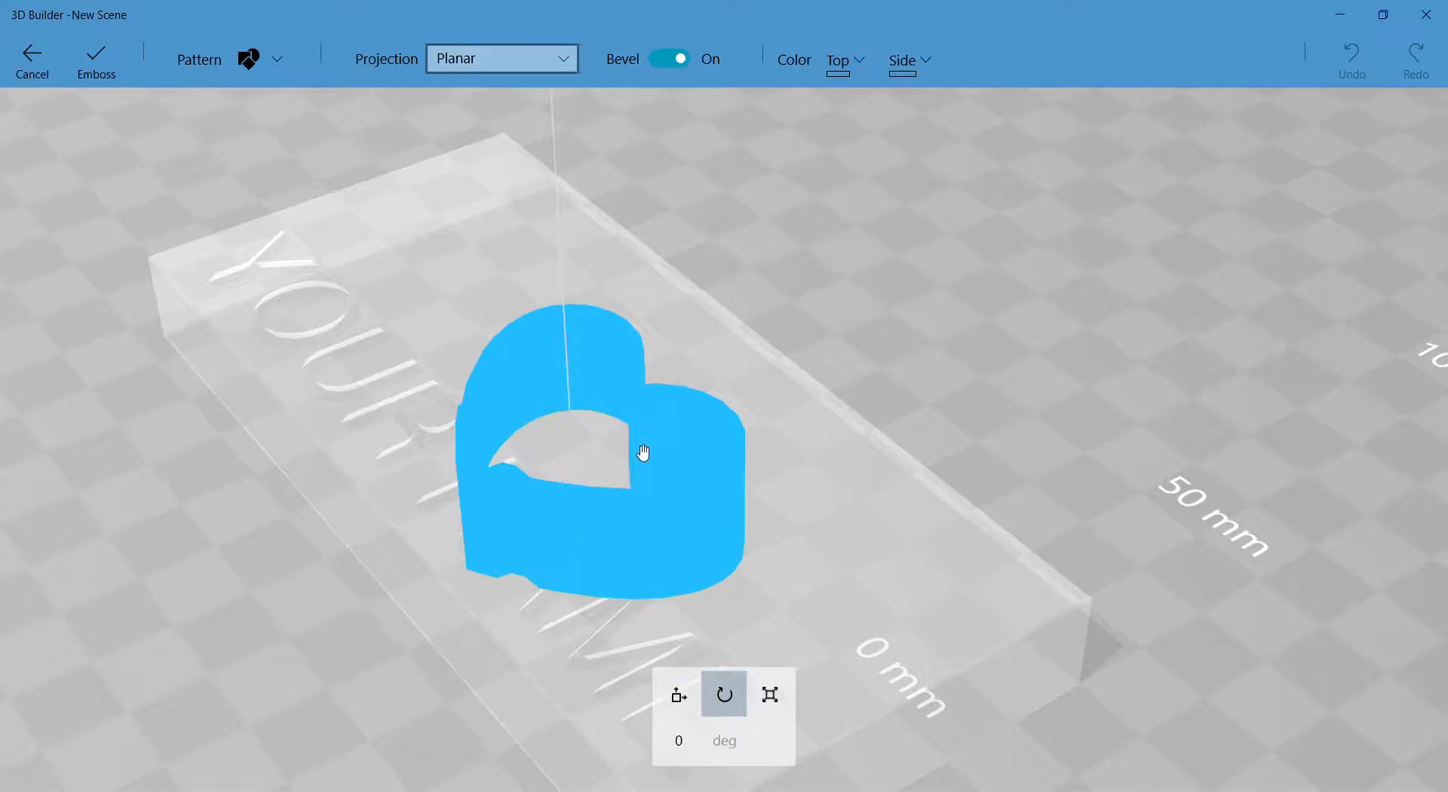
drag(608, 504, 587, 479)
drag(617, 404, 668, 370)
- Set the heart's emboss depth to about -28% and apply the cut to the plate
drag(867, 392, 955, 194)
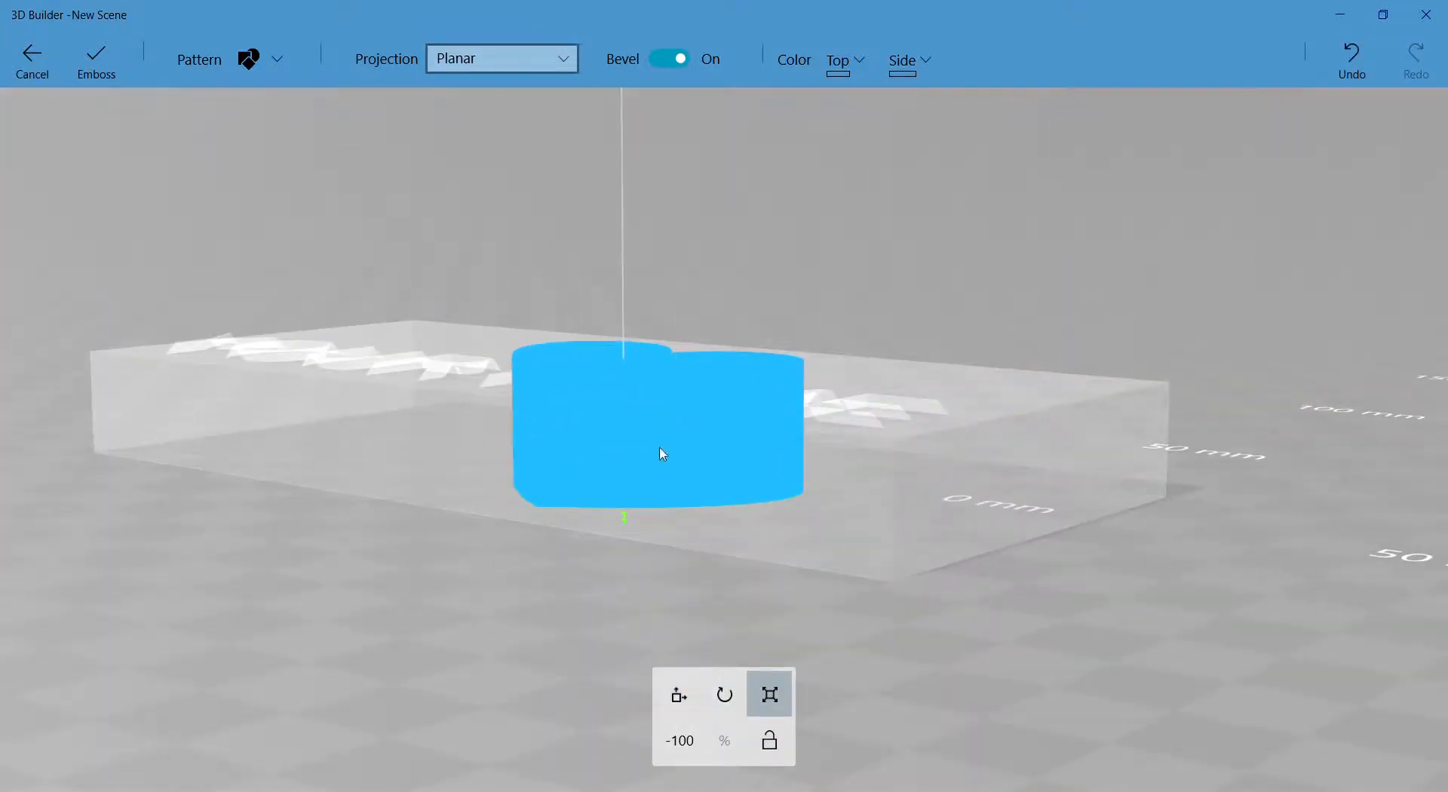
drag(628, 530, 624, 456)
click(96, 58)
- Examine the heart cut and the YOUR NAME lettering from several angles
drag(613, 219, 857, 474)
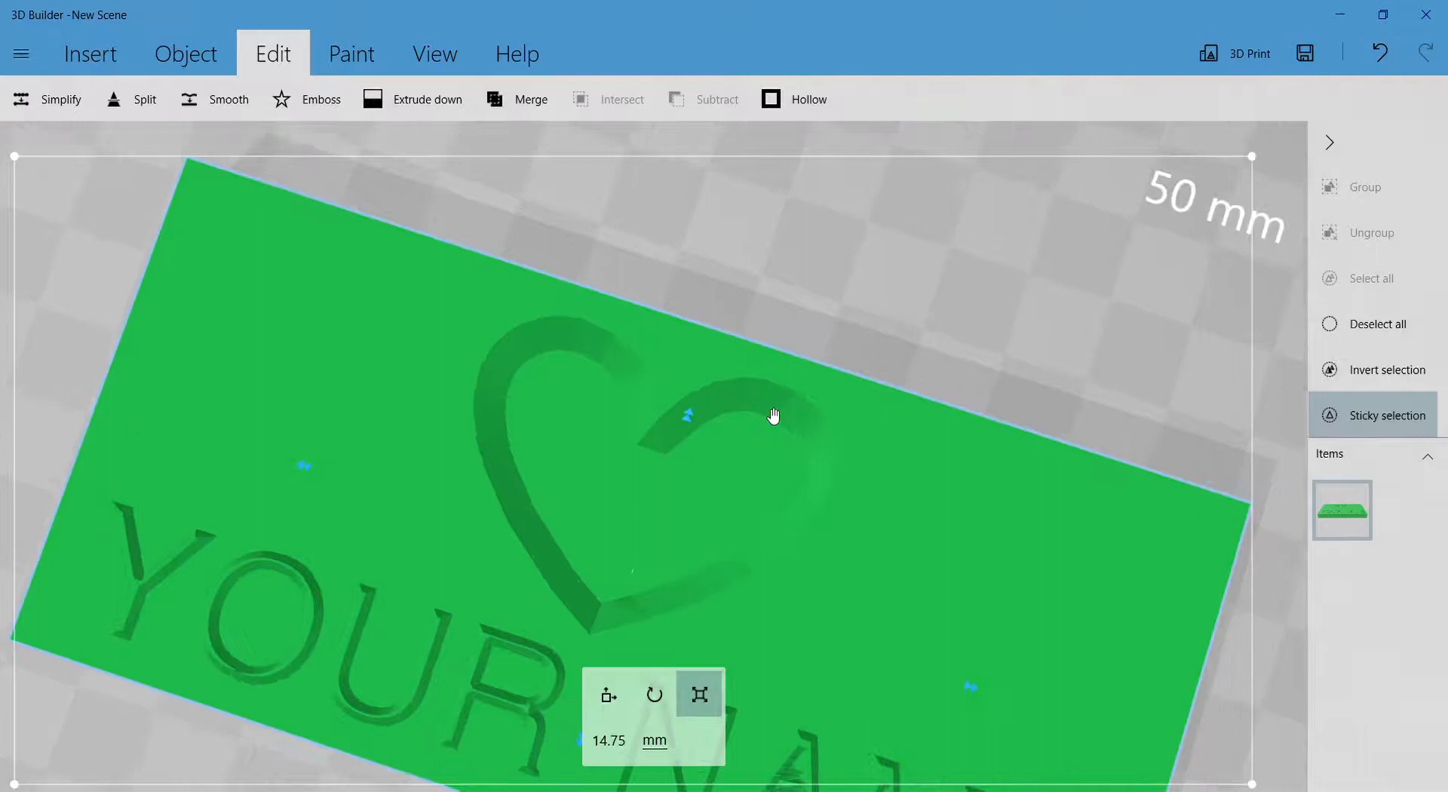
drag(1002, 297, 599, 205)
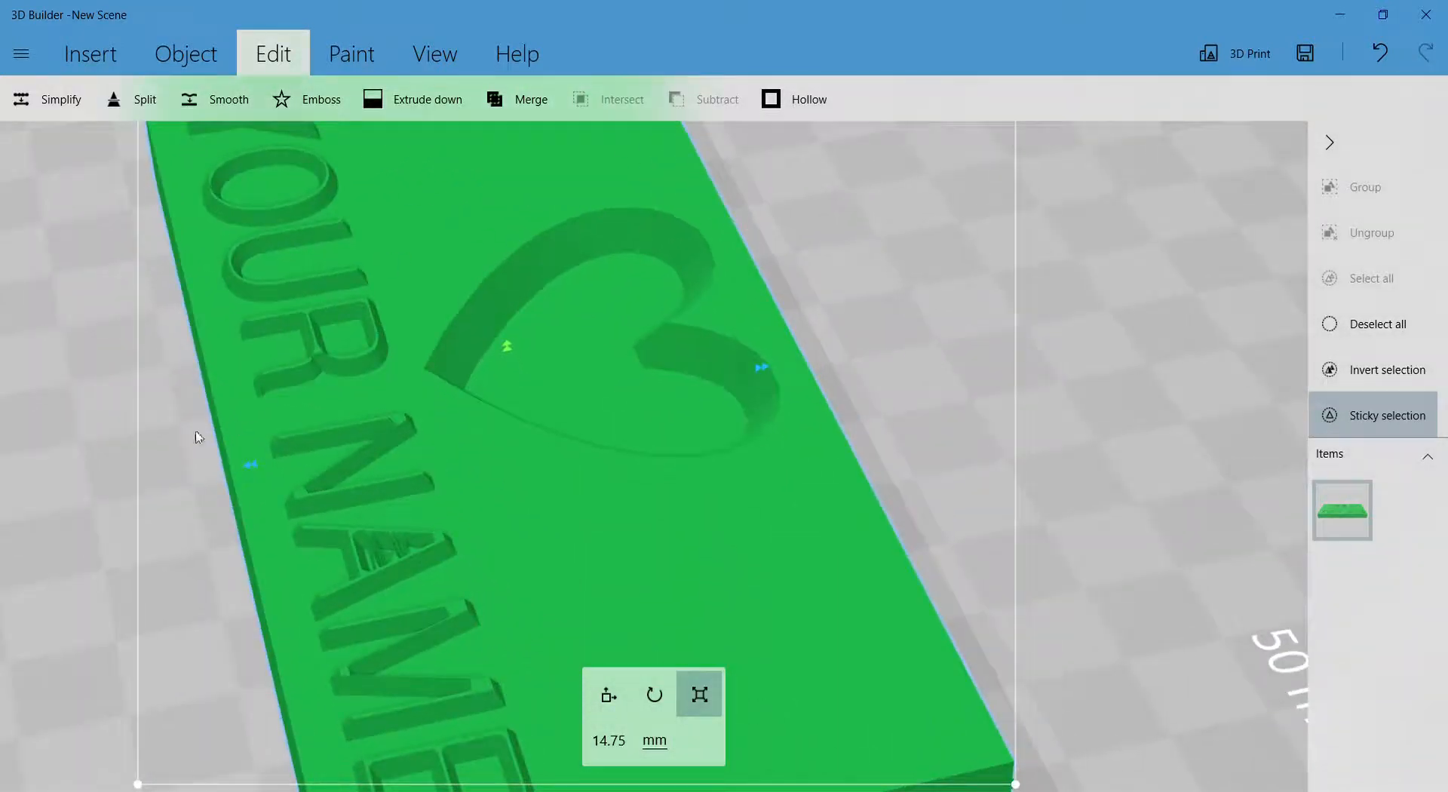
drag(105, 453, 603, 537)
scroll(748, 362, down, 5)
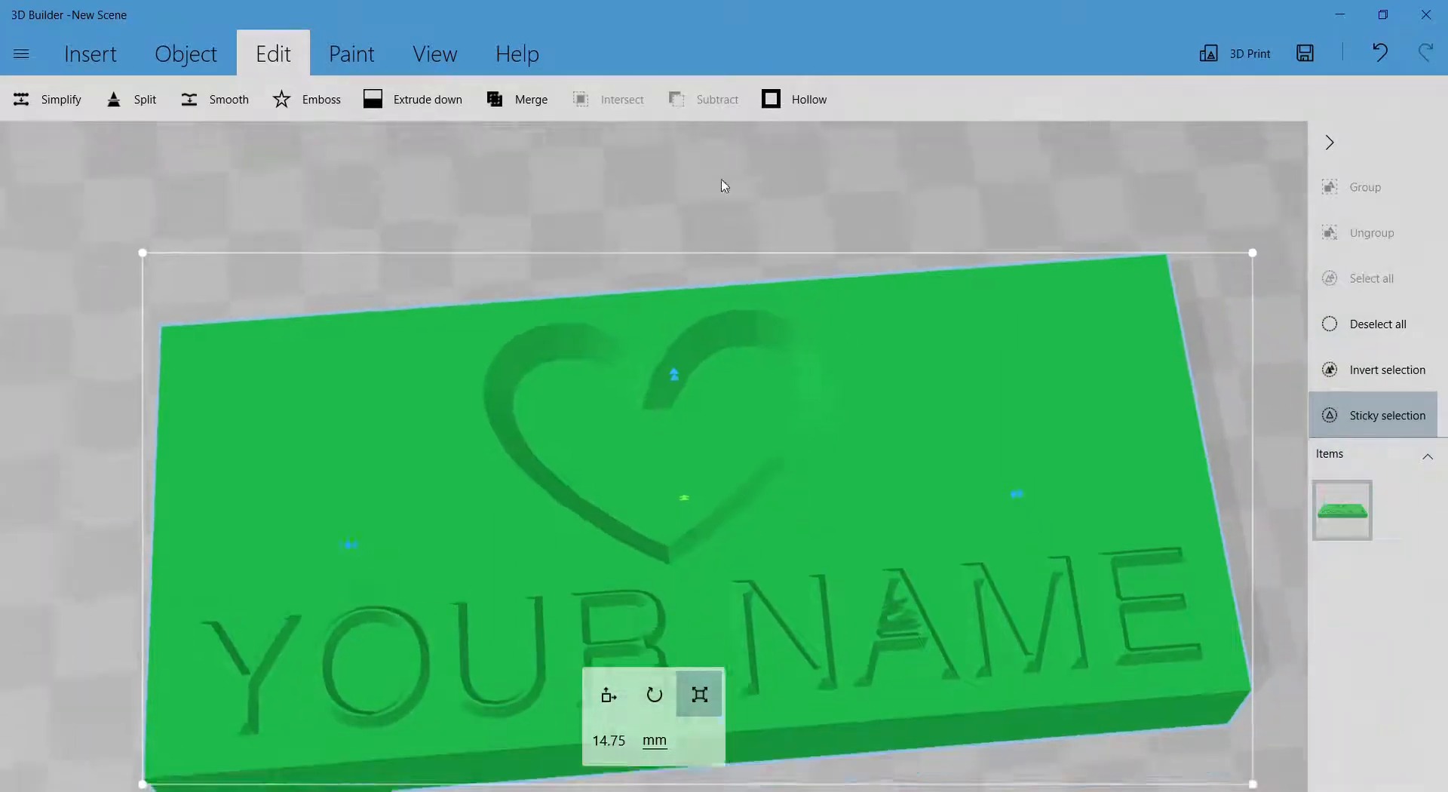
drag(697, 198, 492, 108)
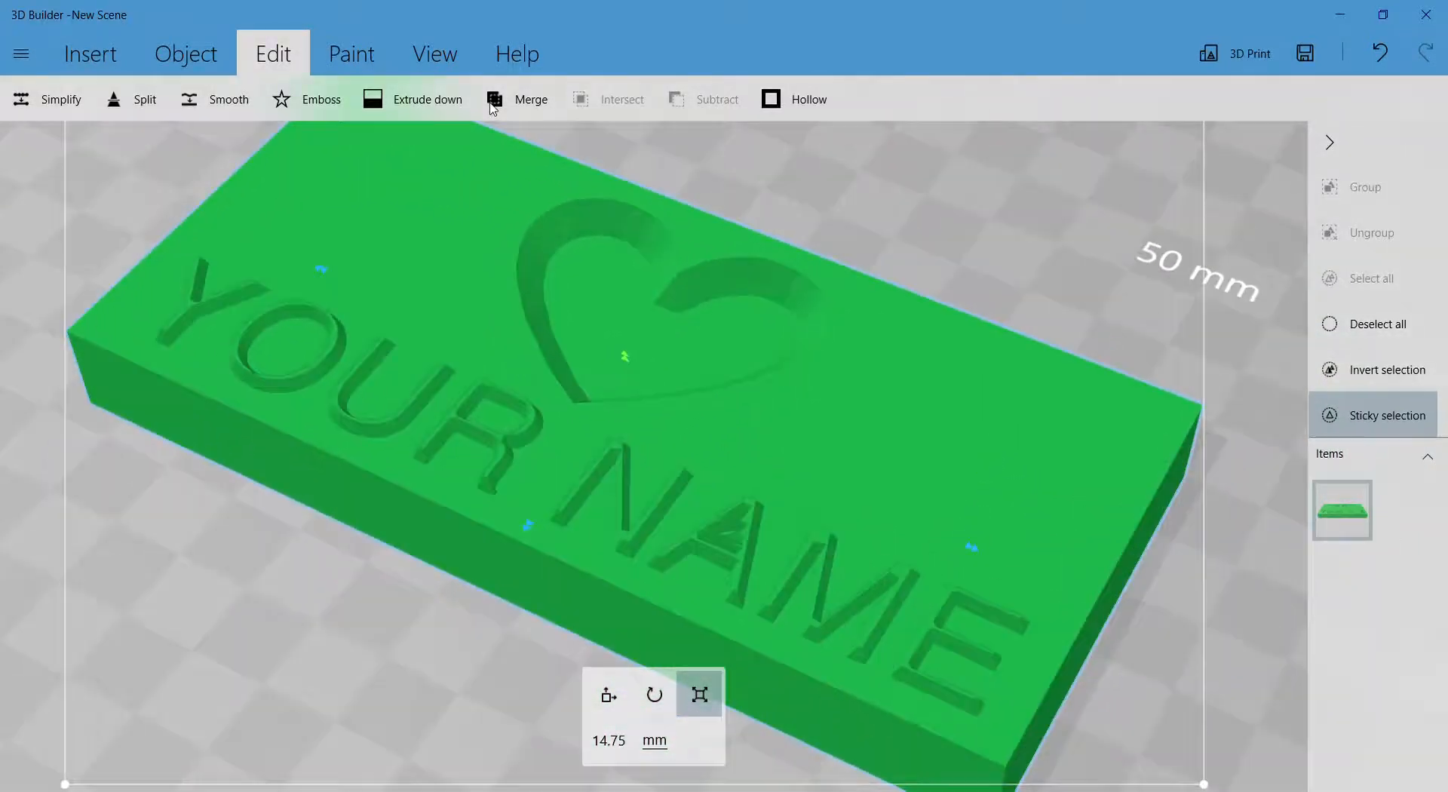
drag(762, 335, 692, 282)
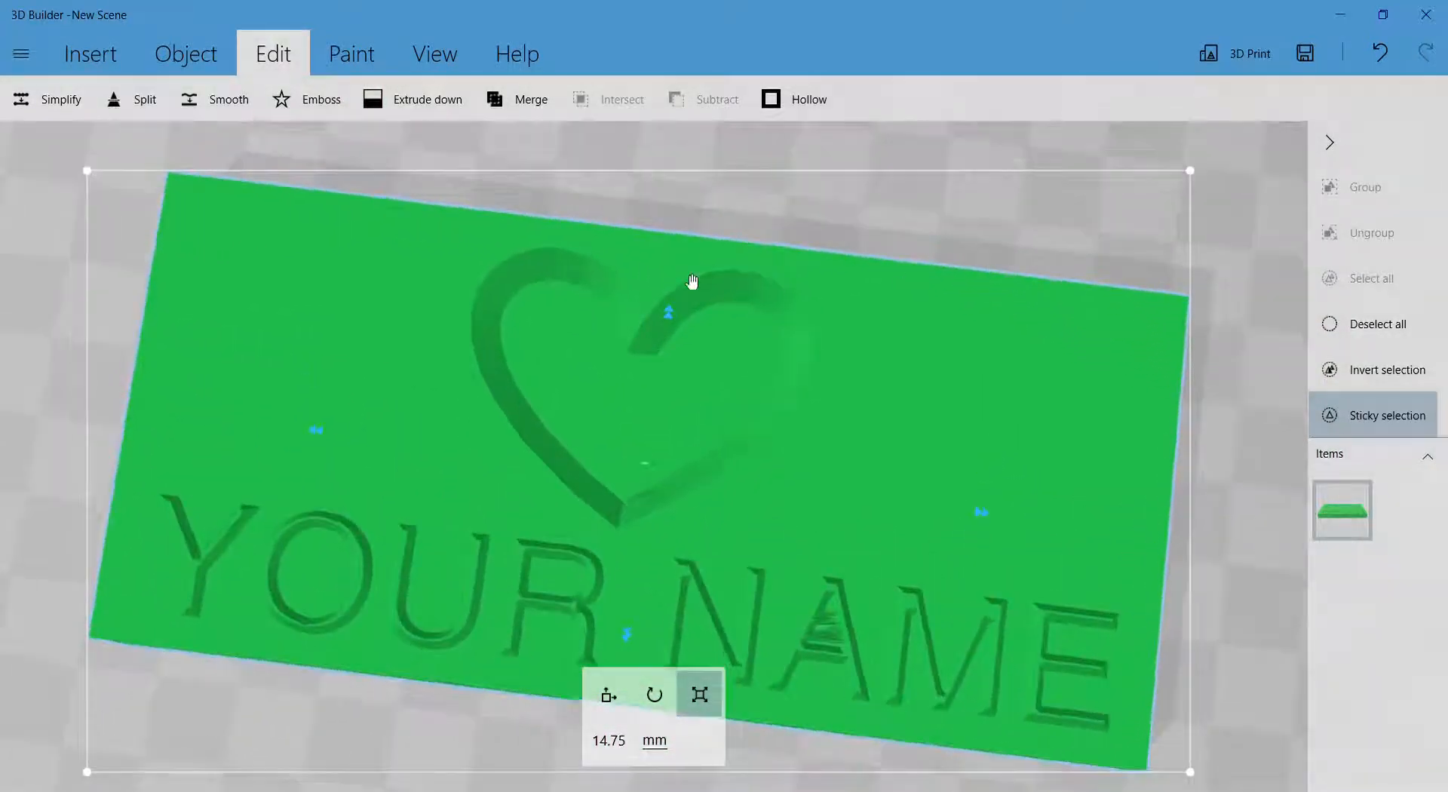
- Start another Emboss on the plate and load the turtle line-art image as its pattern
drag(573, 149, 627, 170)
click(305, 99)
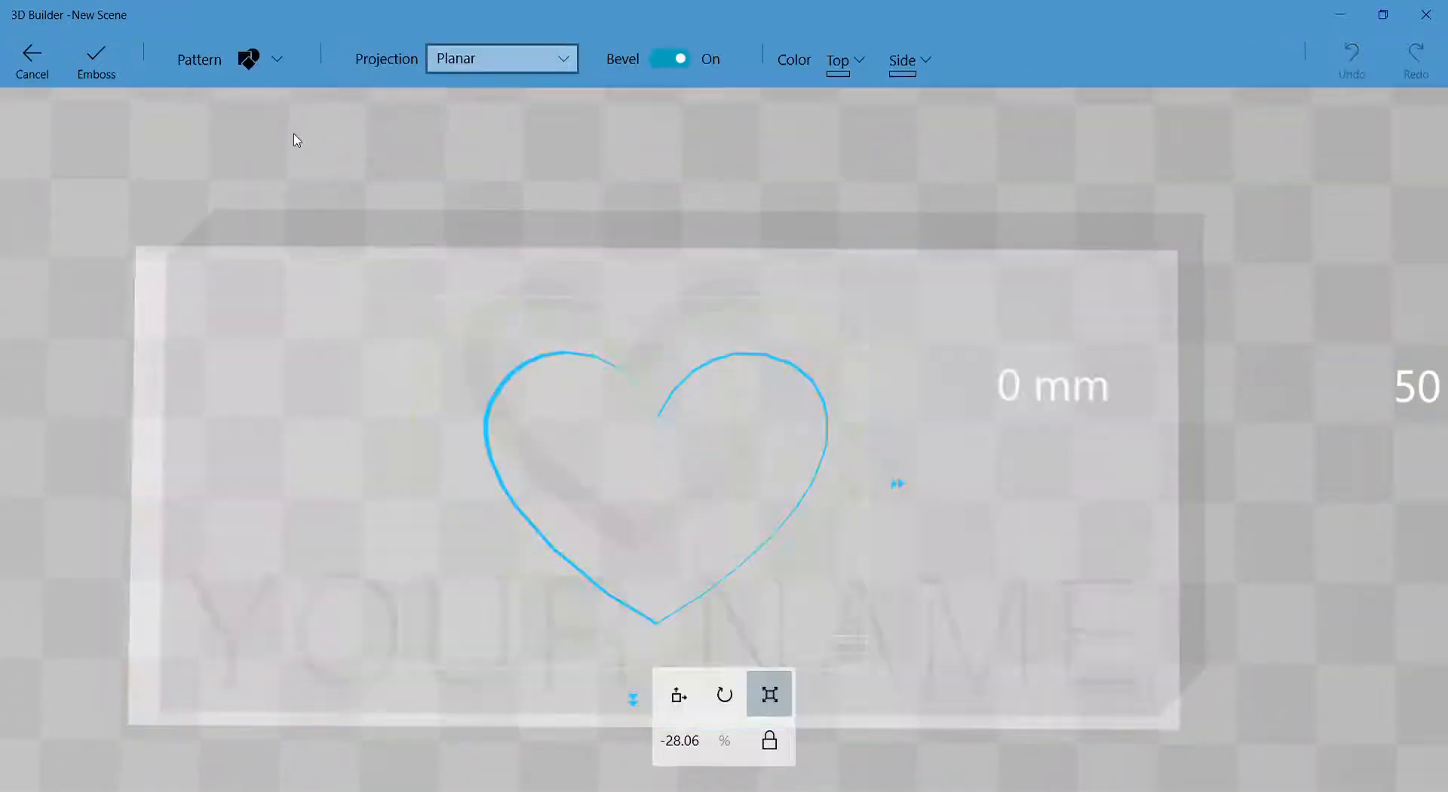
click(276, 64)
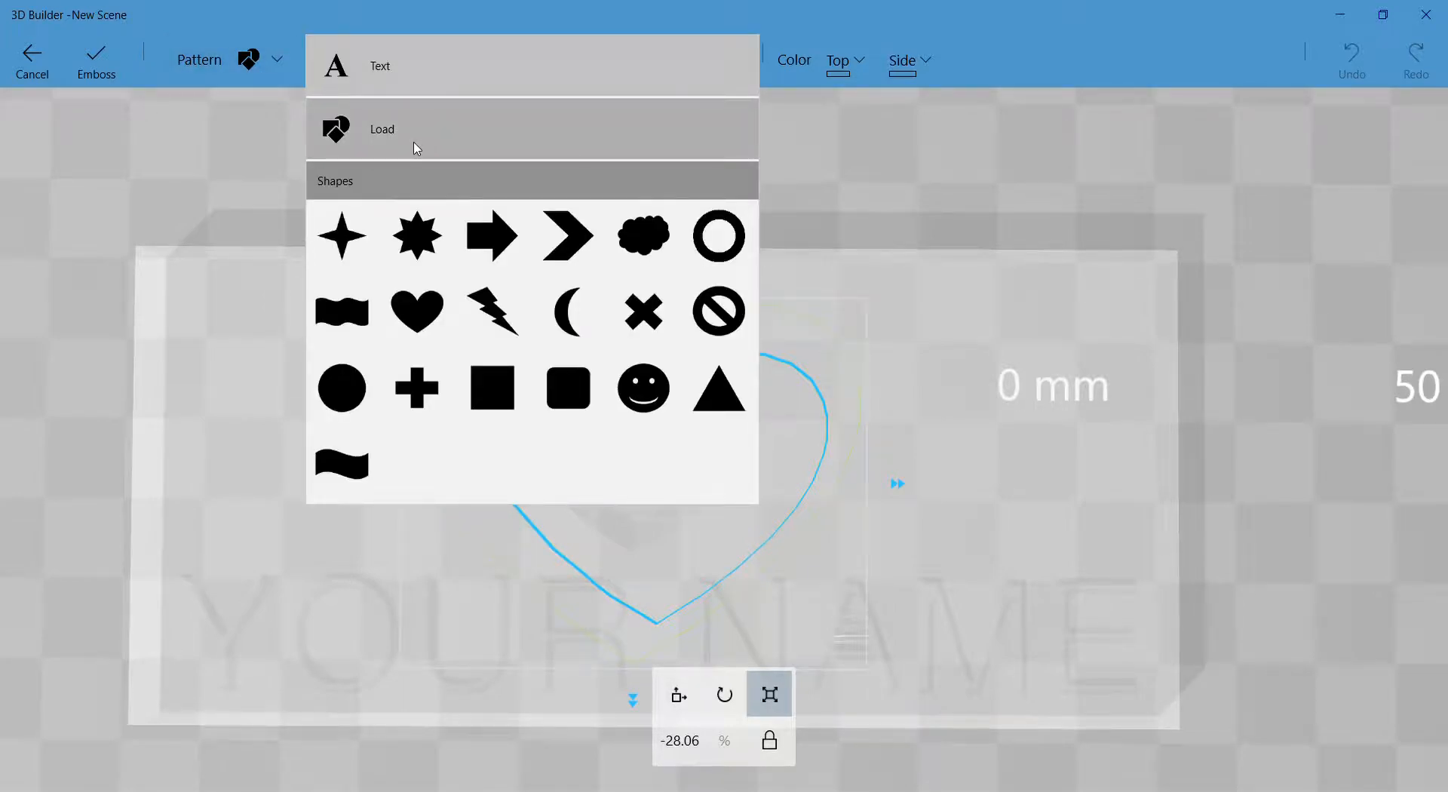
click(413, 146)
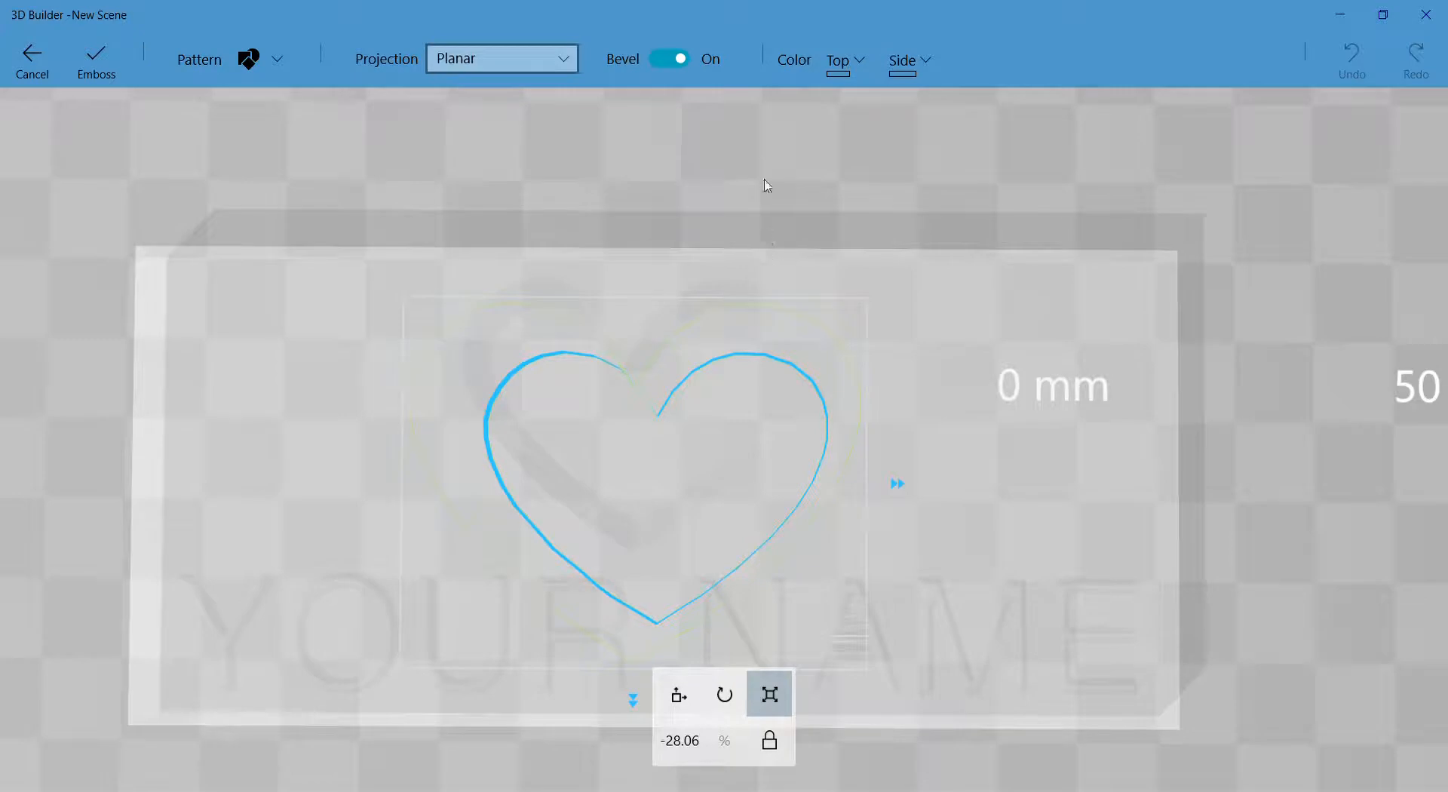
drag(943, 179, 937, 221)
key(space)
- Move the turtle pattern onto the blank area of the plate beside the heart, above the word YOUR
mouse_move(673, 470)
mouse_down()
mouse_move(420, 375)
mouse_move(372, 326)
mouse_up()
mouse_move(616, 105)
right_down()
mouse_move(840, 146)
mouse_move(888, 181)
mouse_move(890, 220)
right_up()
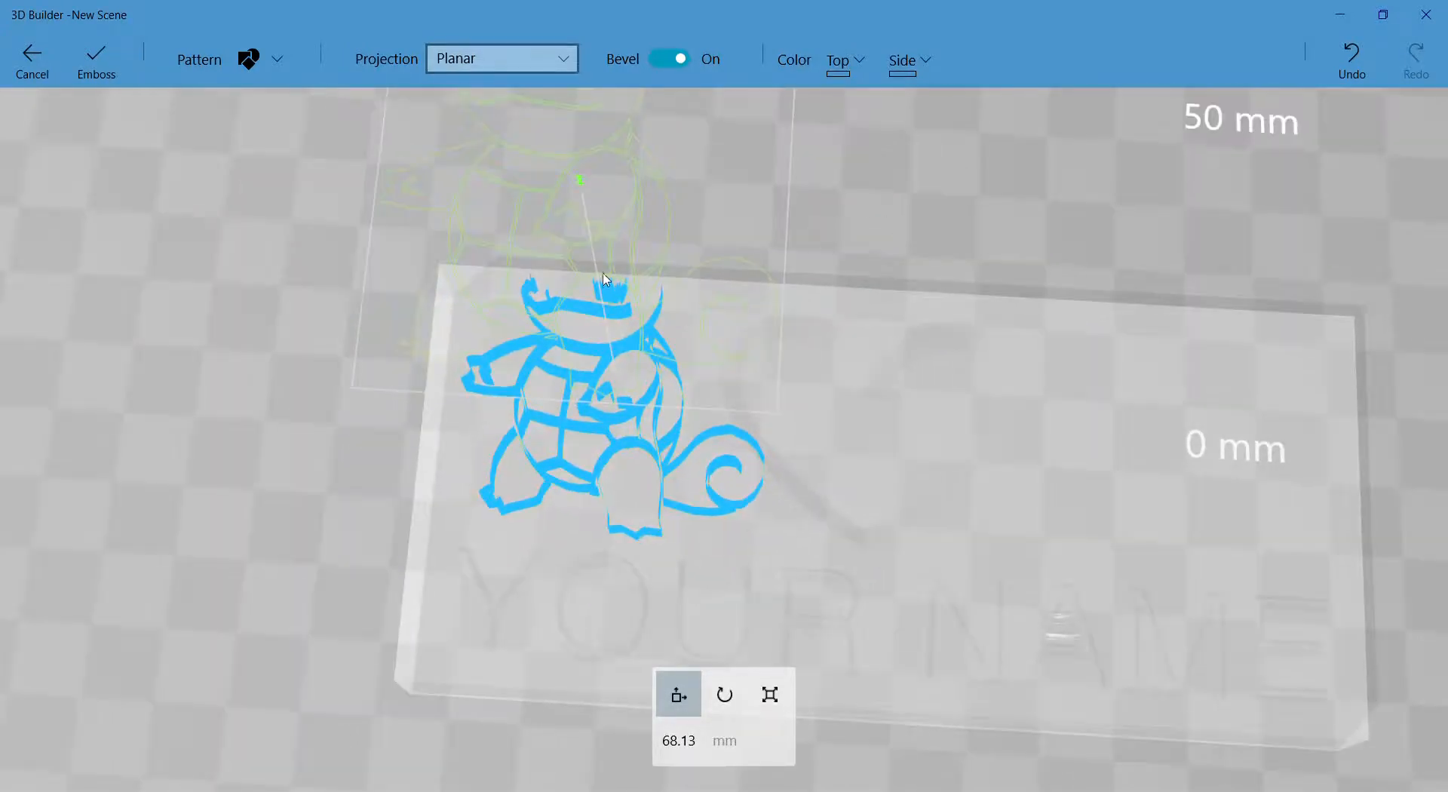
right_drag(604, 279, 594, 308)
right_drag(930, 275, 754, 296)
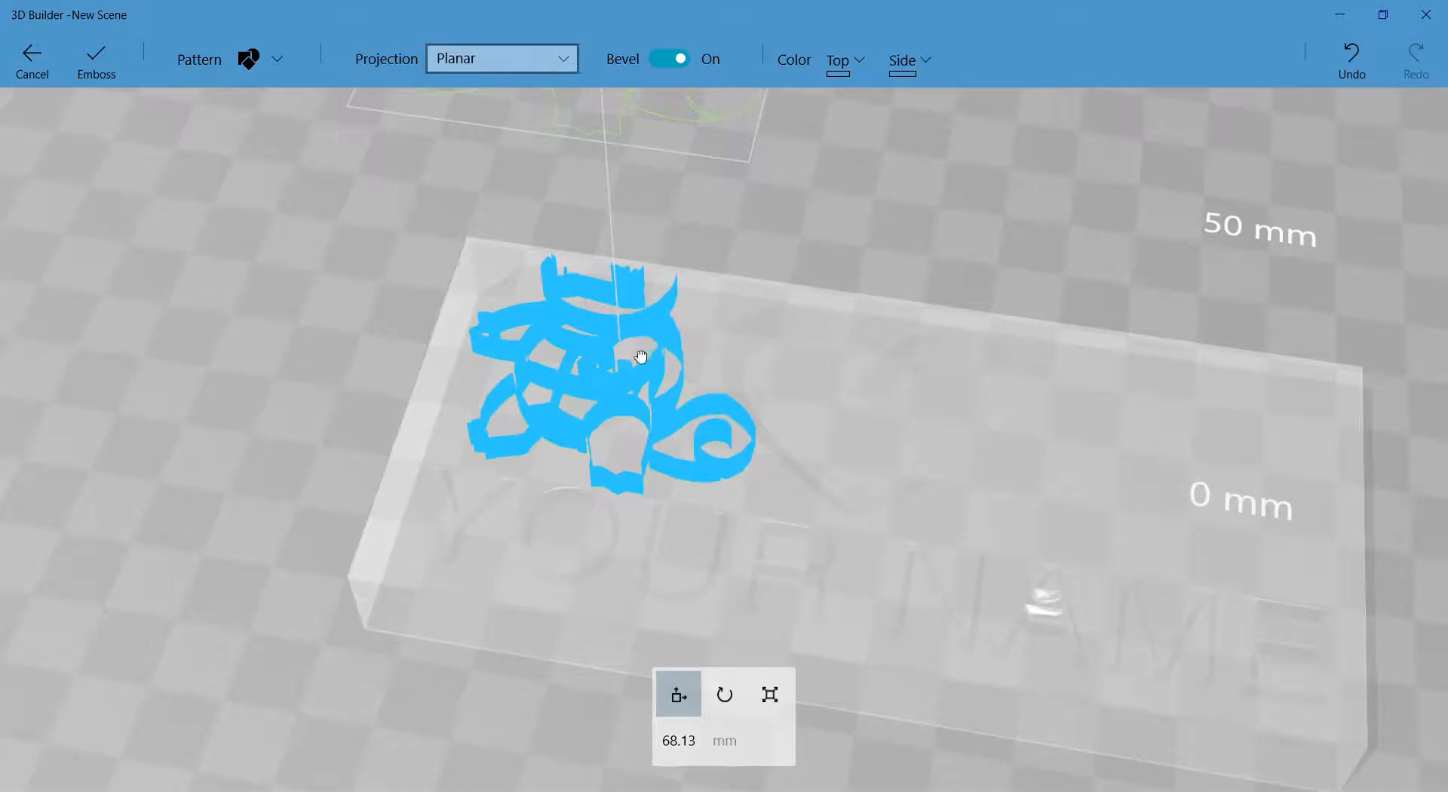
drag(644, 345, 634, 383)
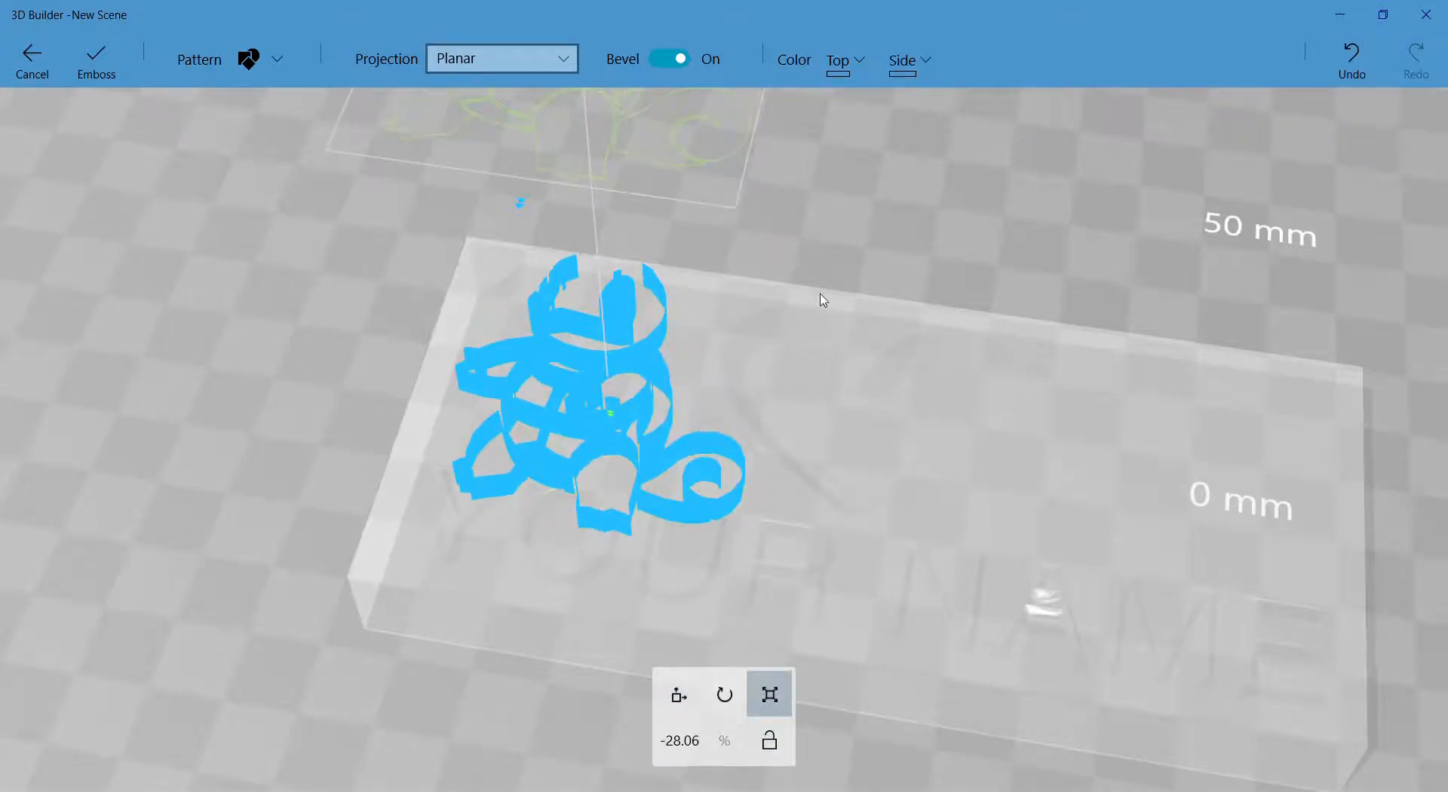
scroll(823, 300, down, 2)
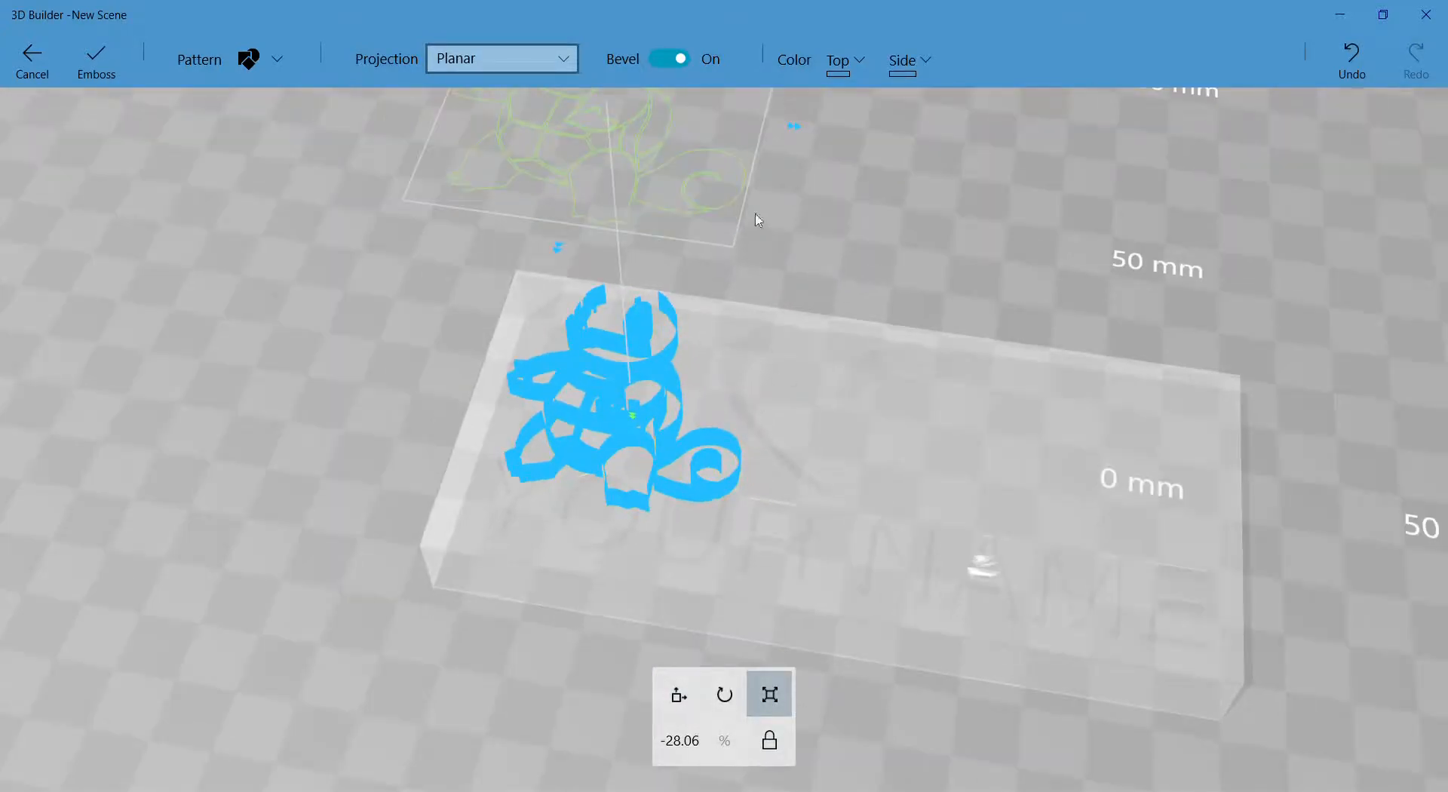
- Scale the turtle pattern to about 21% so it fits in the blank area beside the heart
drag(560, 253, 579, 199)
scroll(715, 236, up, 3)
right_drag(715, 236, 915, 275)
right_drag(862, 159, 915, 148)
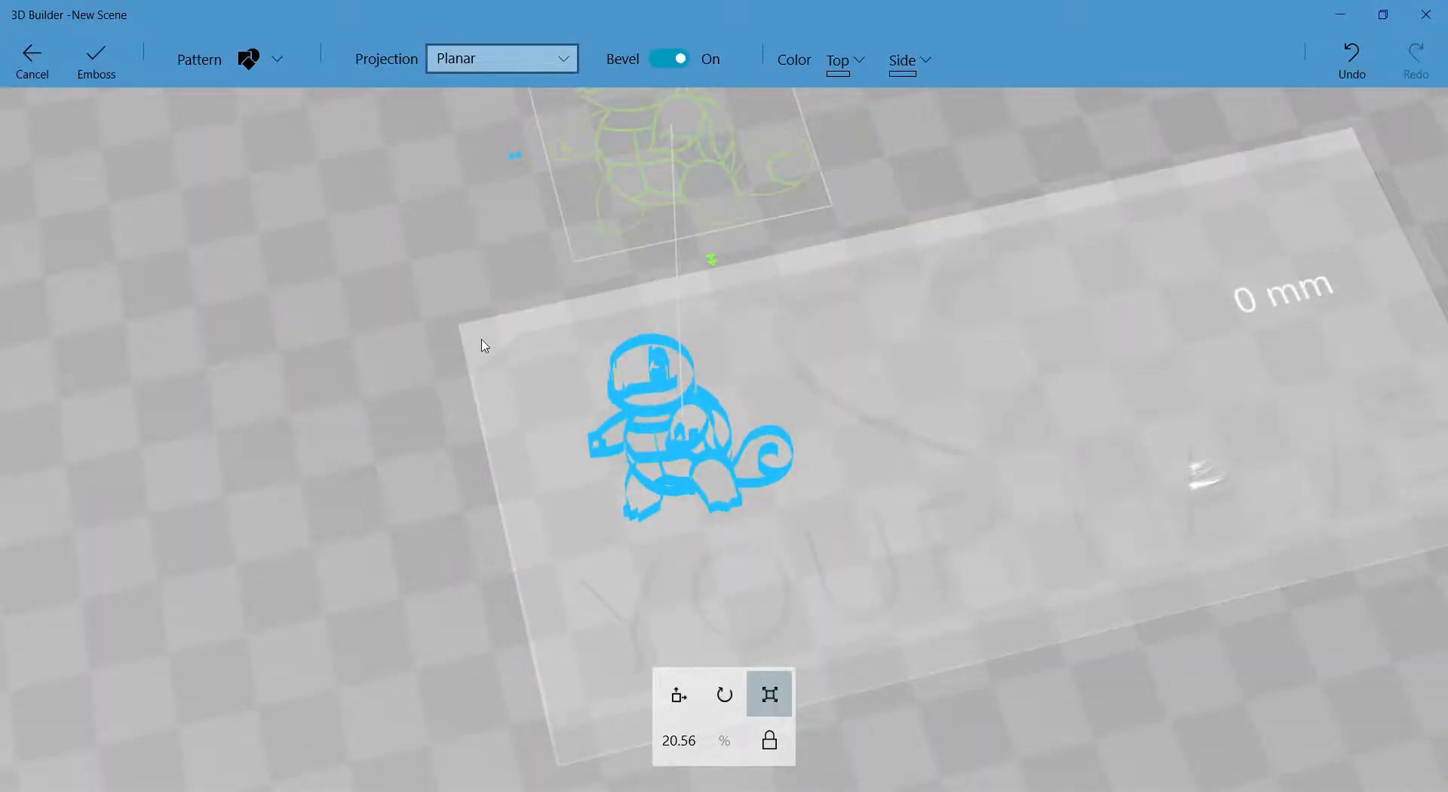
right_drag(827, 215, 834, 263)
click(601, 361)
right_drag(898, 228, 890, 125)
- Try embossing the turtle raised above the plate at a depth of about 35%, and undo it
drag(620, 442, 628, 377)
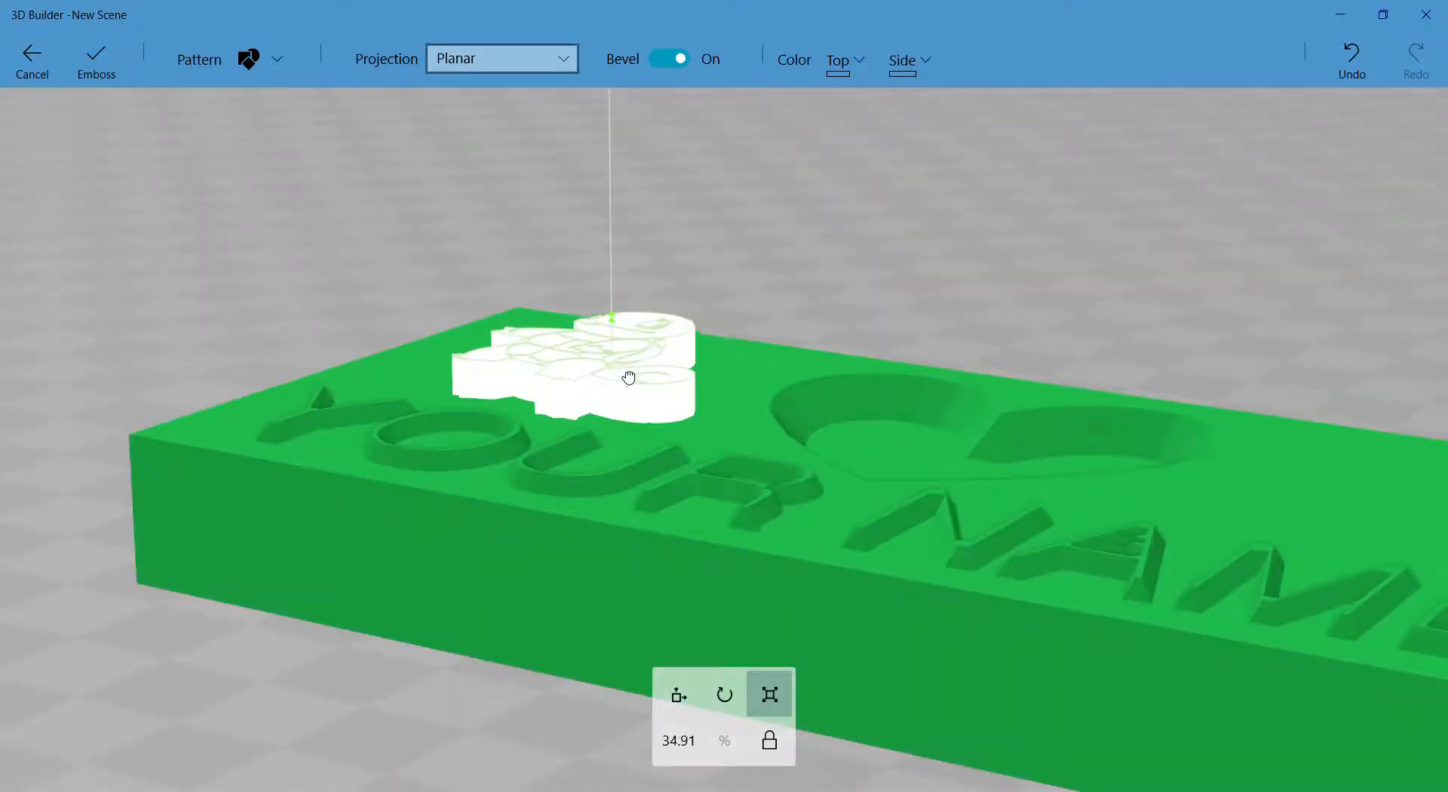
right_drag(639, 369, 914, 459)
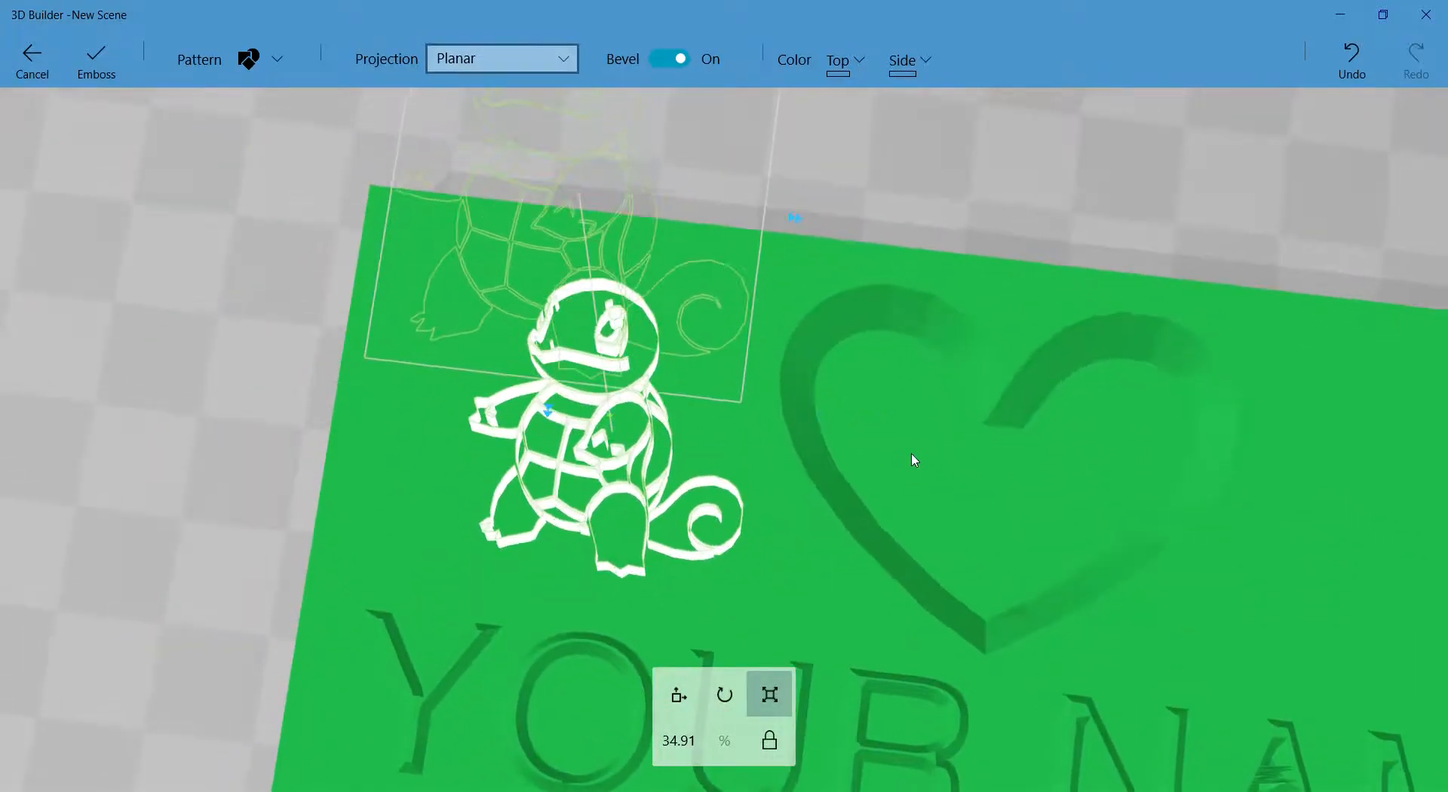
click(97, 61)
right_drag(177, 447, 785, 268)
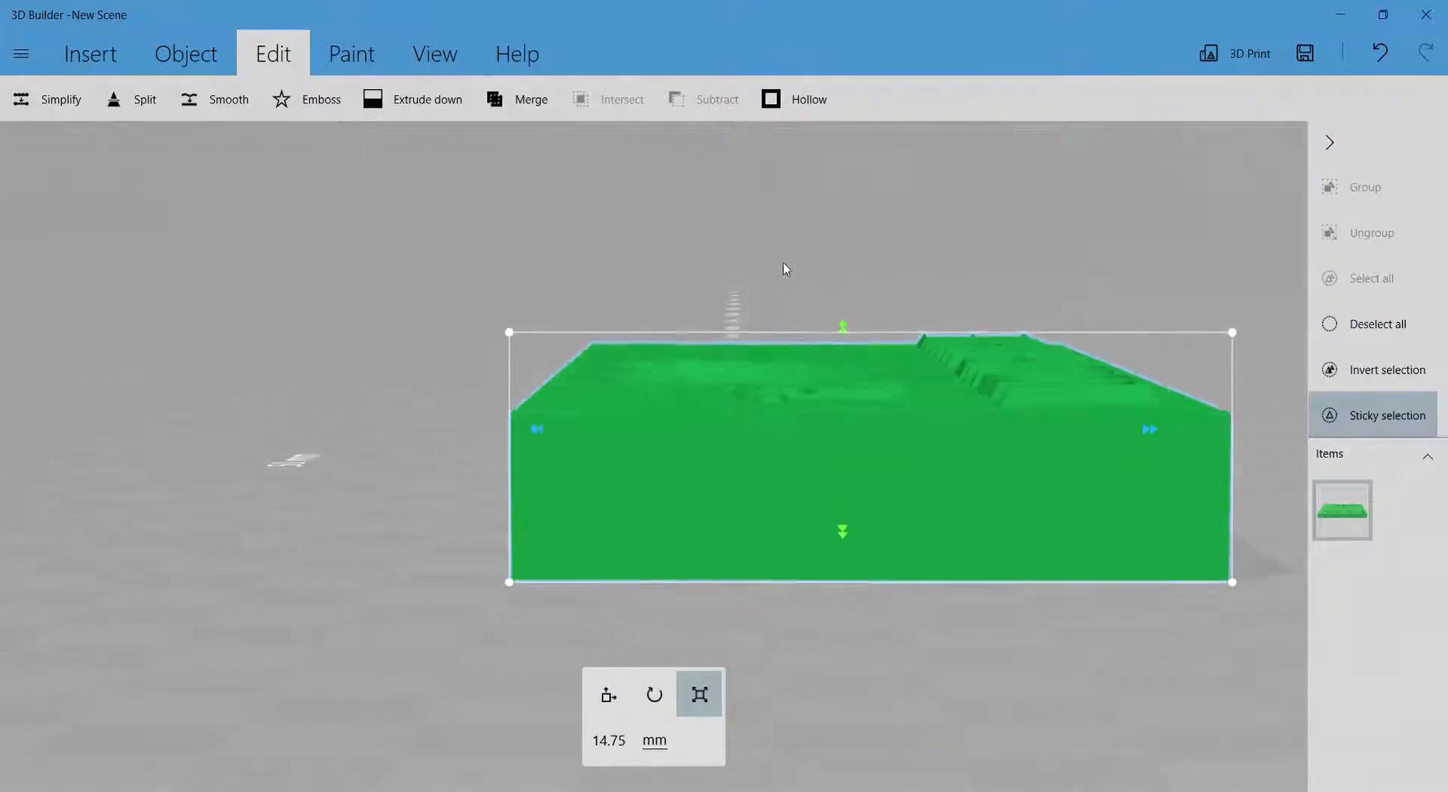
right_drag(705, 308, 307, 462)
key(ctrl+z)
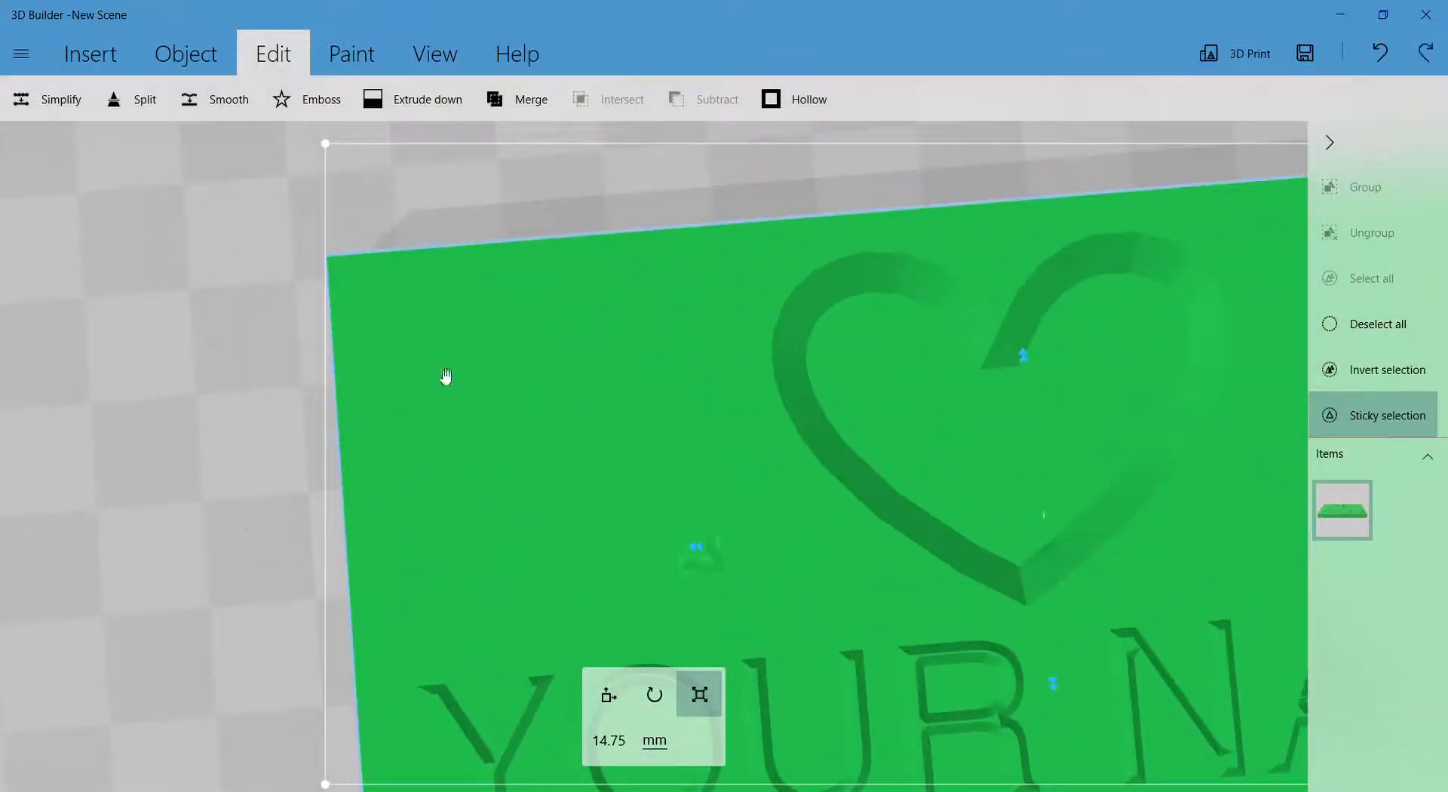
- Try embossing the turtle into the plate at a depth of about -27%, and undo it
click(291, 107)
drag(1138, 491, 424, 266)
drag(611, 362, 611, 473)
click(106, 48)
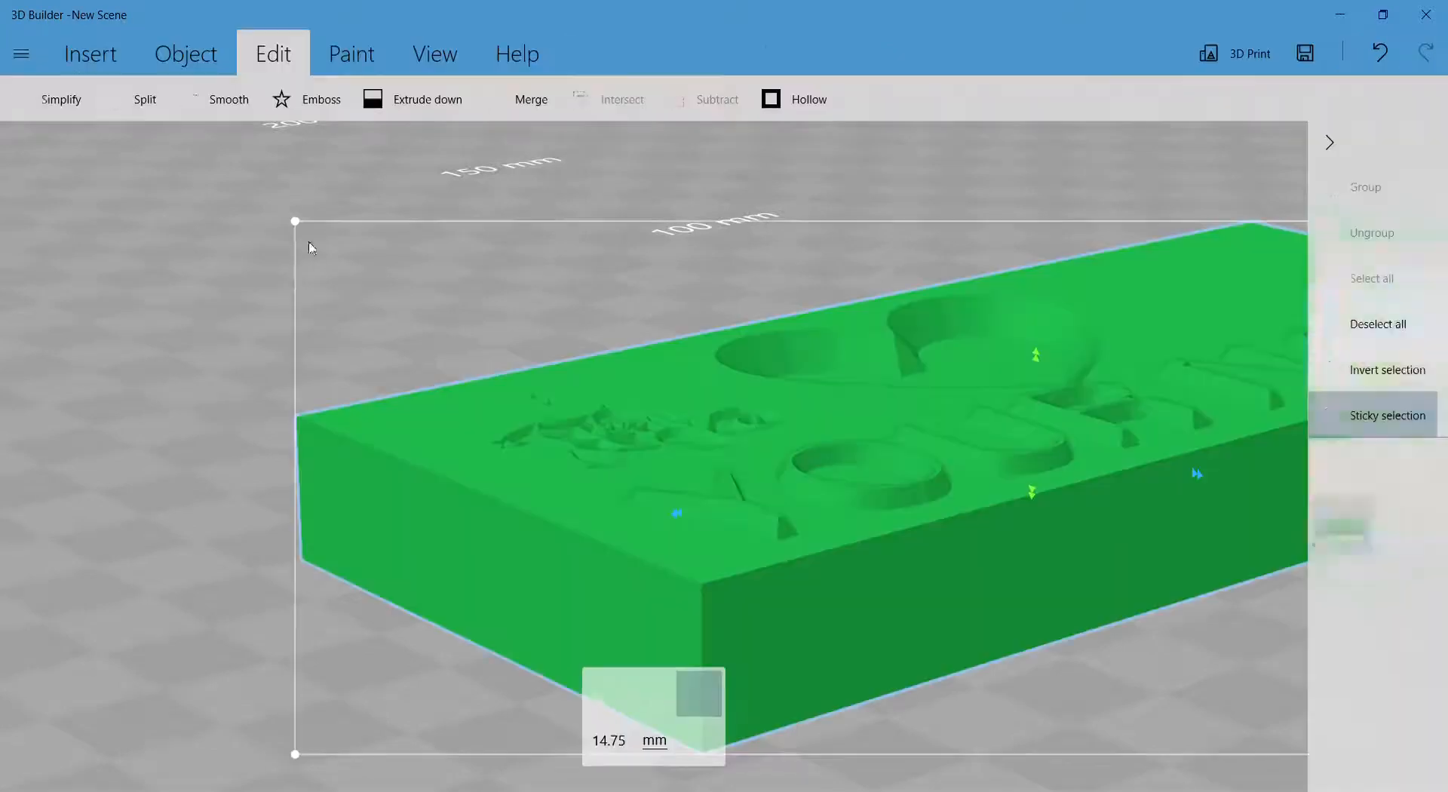
drag(501, 196, 518, 400)
key(ctrl+z)
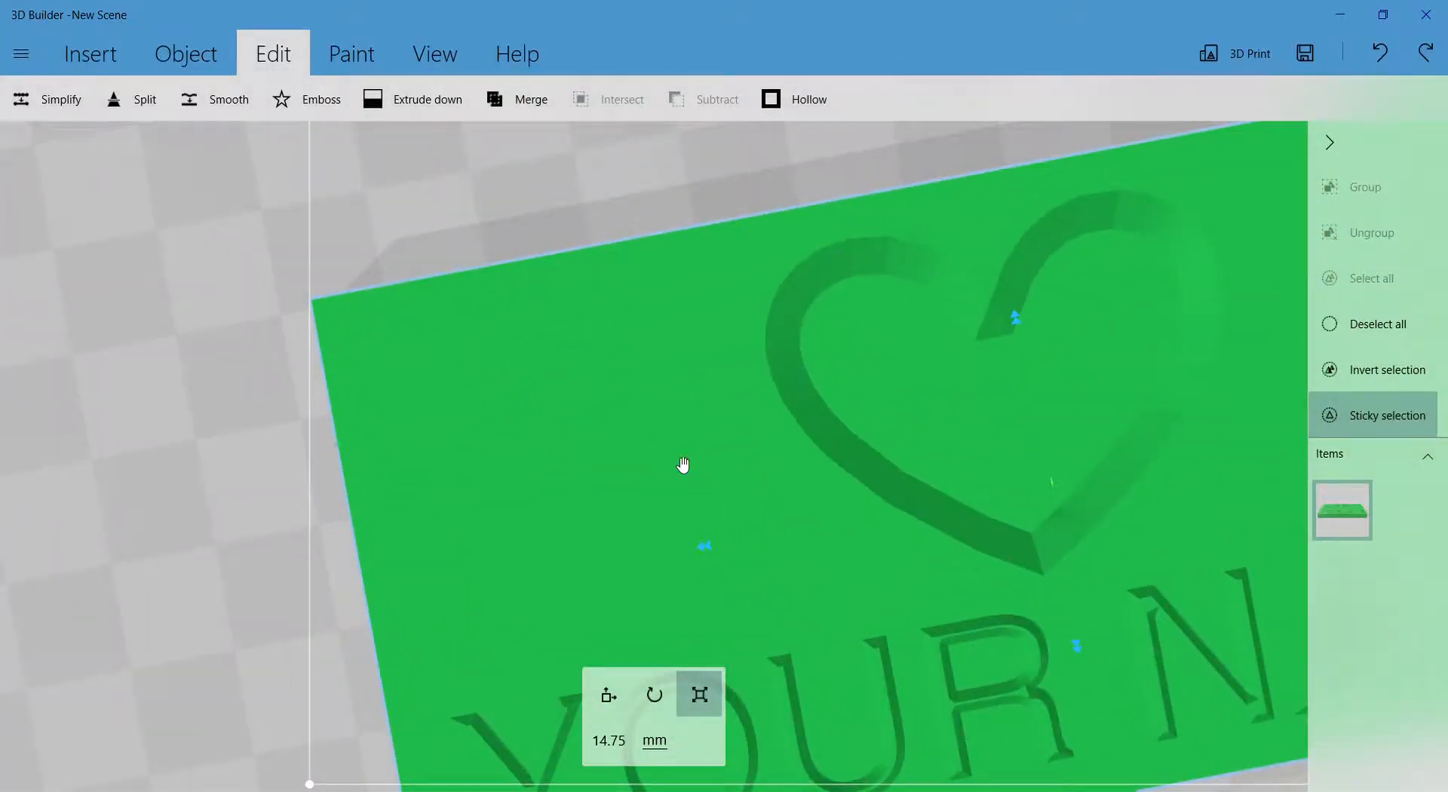
- Restart Emboss, load the winged dragon image as the pattern, and move it onto the blank area beside the heart
drag(181, 228, 121, 261)
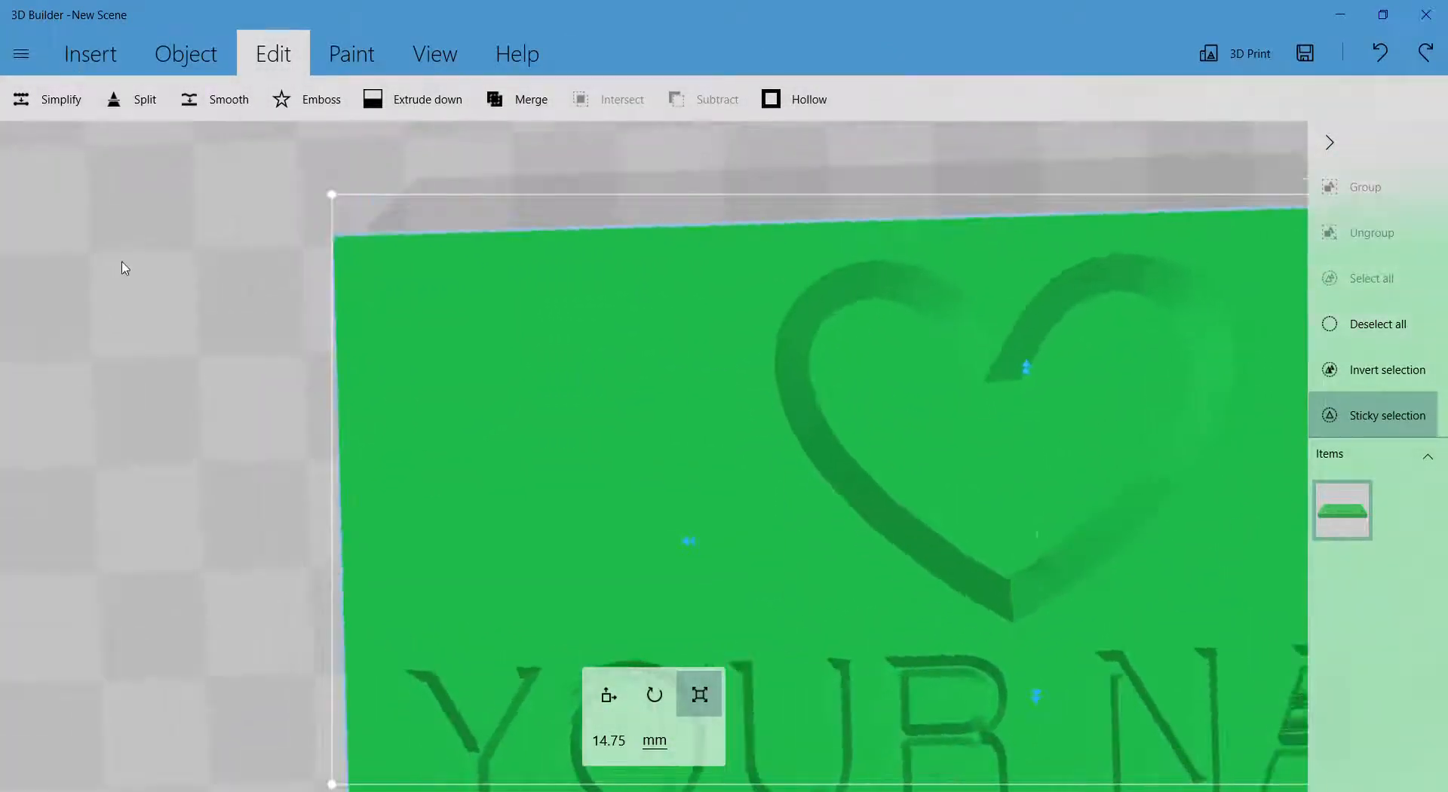
click(306, 104)
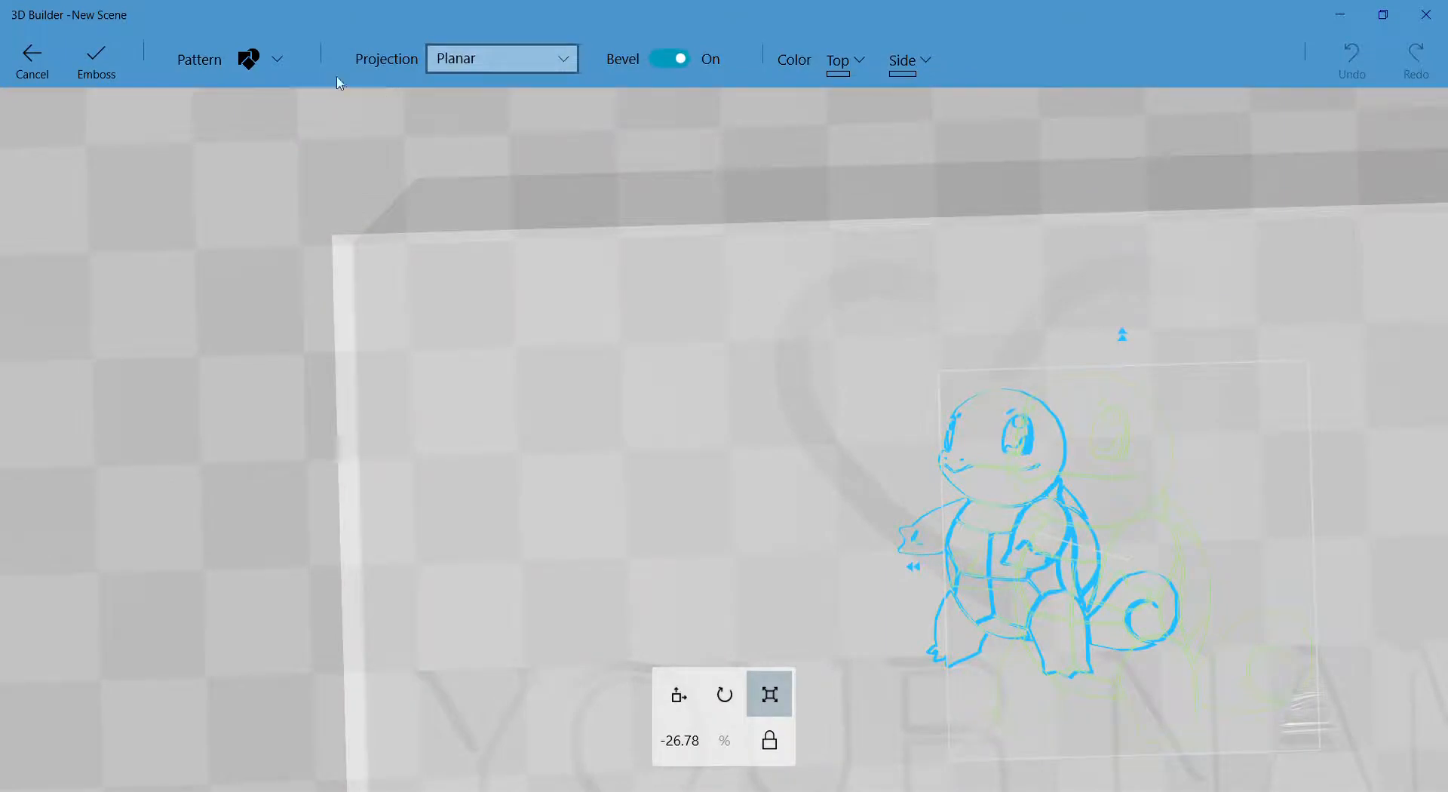
click(269, 64)
click(346, 150)
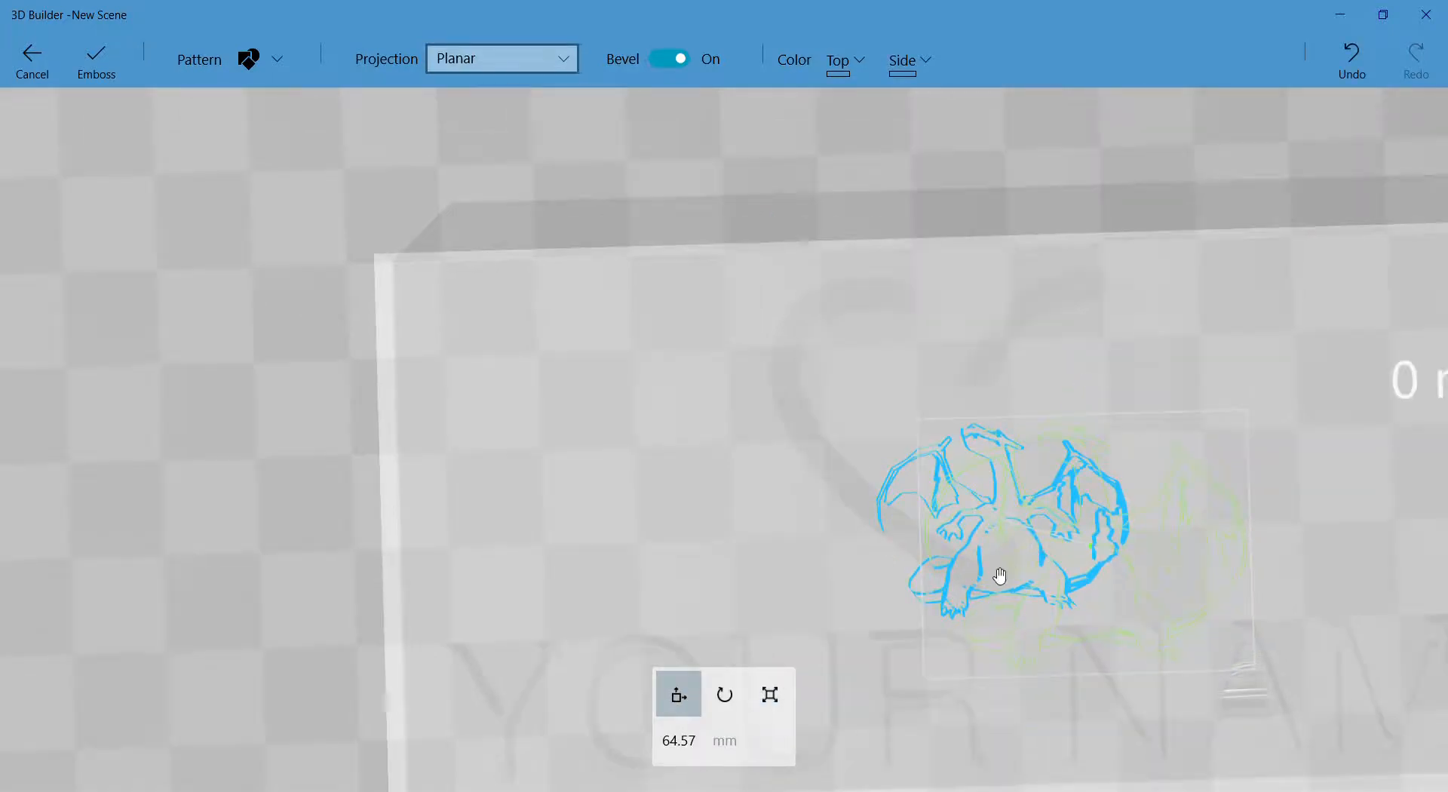
drag(965, 550, 585, 478)
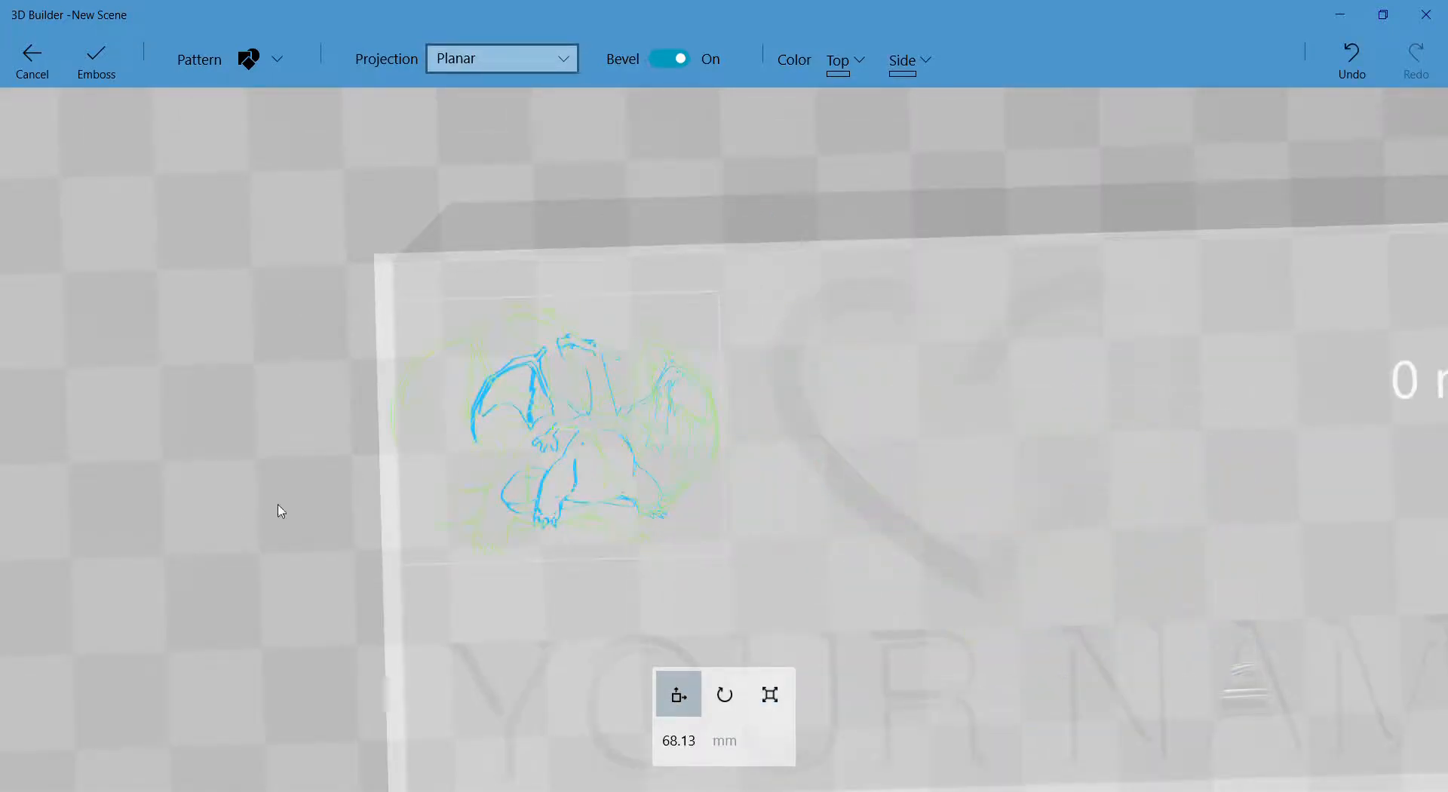
- Scale the winged dragon pattern to about 41% on the plate
right_drag(278, 508, 408, 334)
click(646, 462)
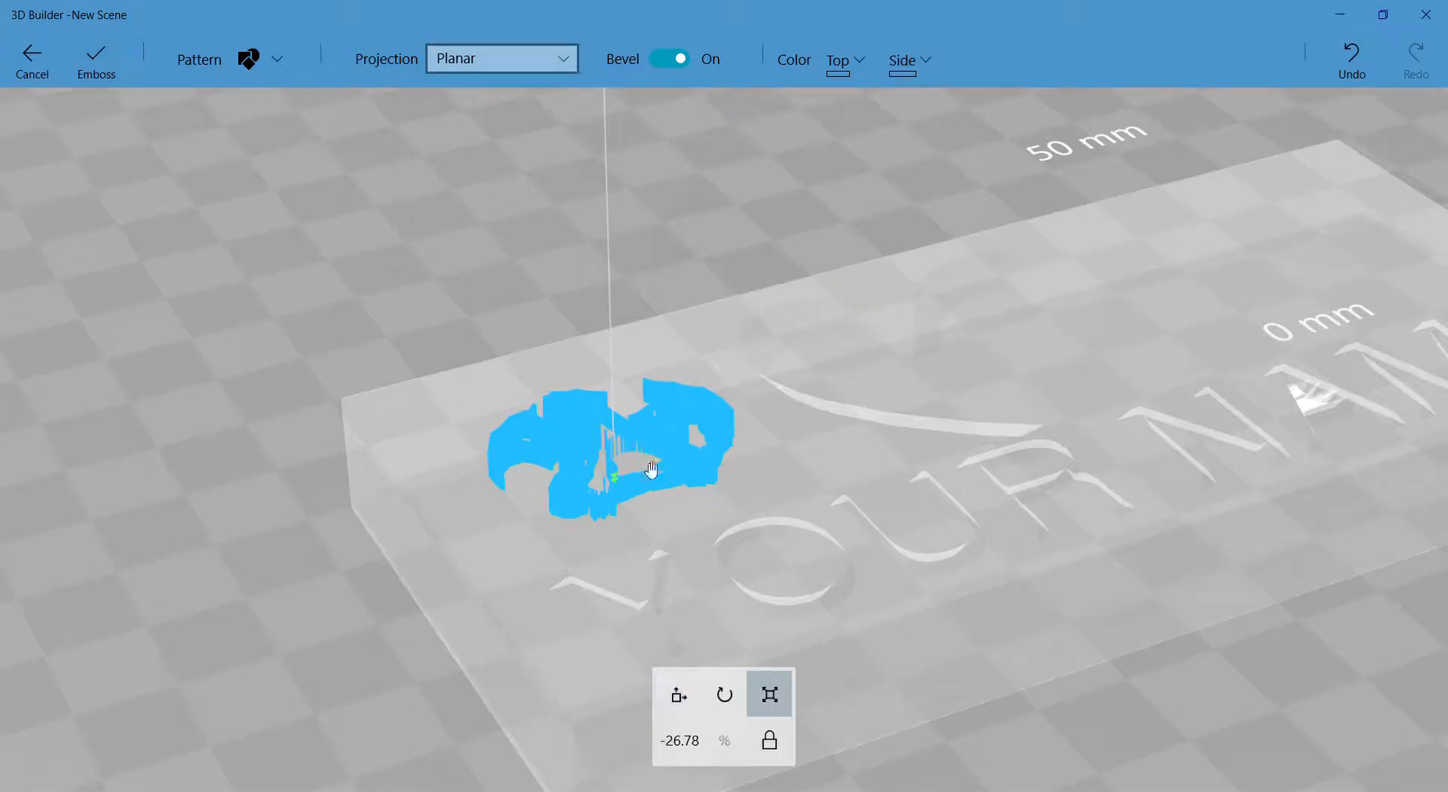
scroll(624, 482, down, 5)
right_drag(756, 214, 752, 291)
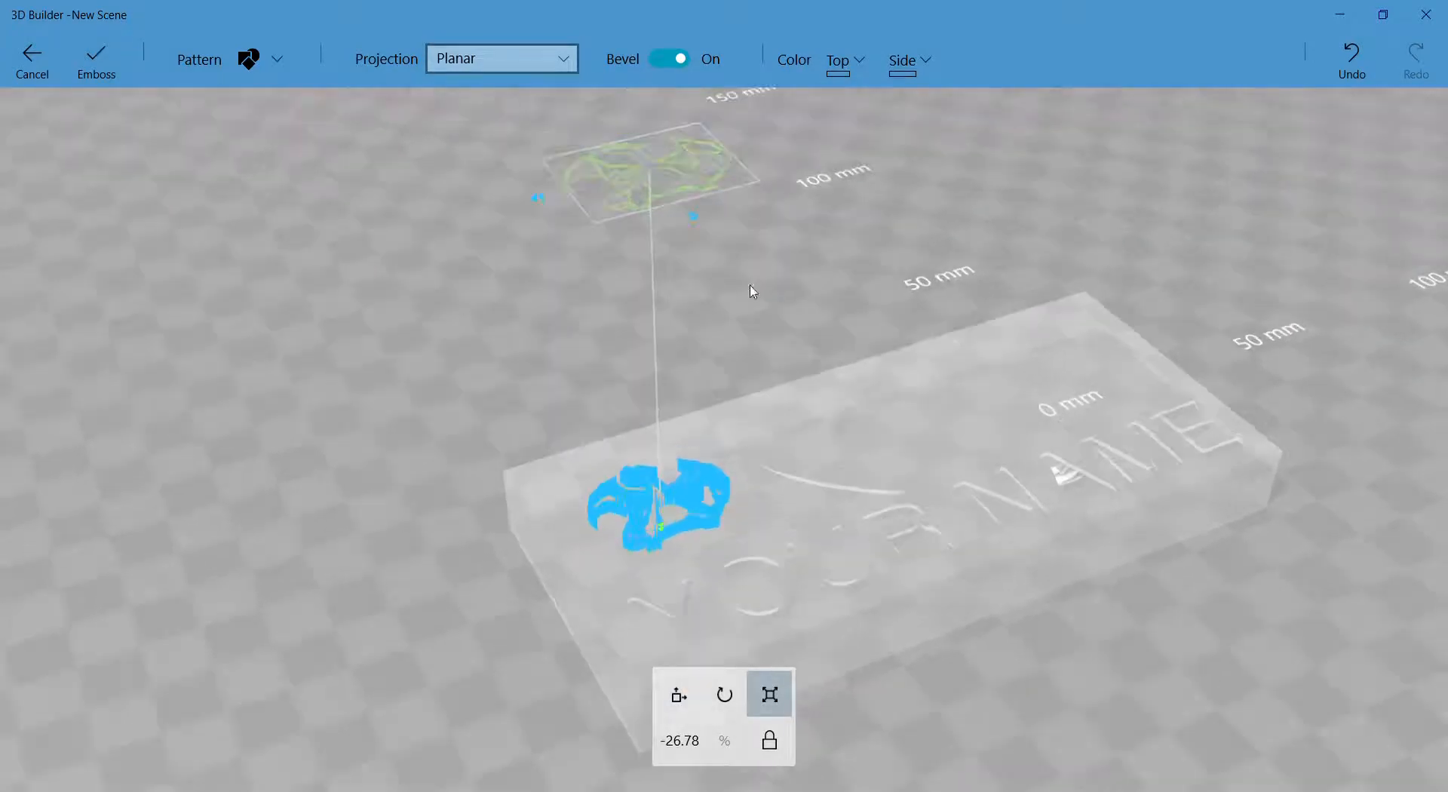
drag(685, 228, 747, 249)
right_drag(475, 533, 559, 507)
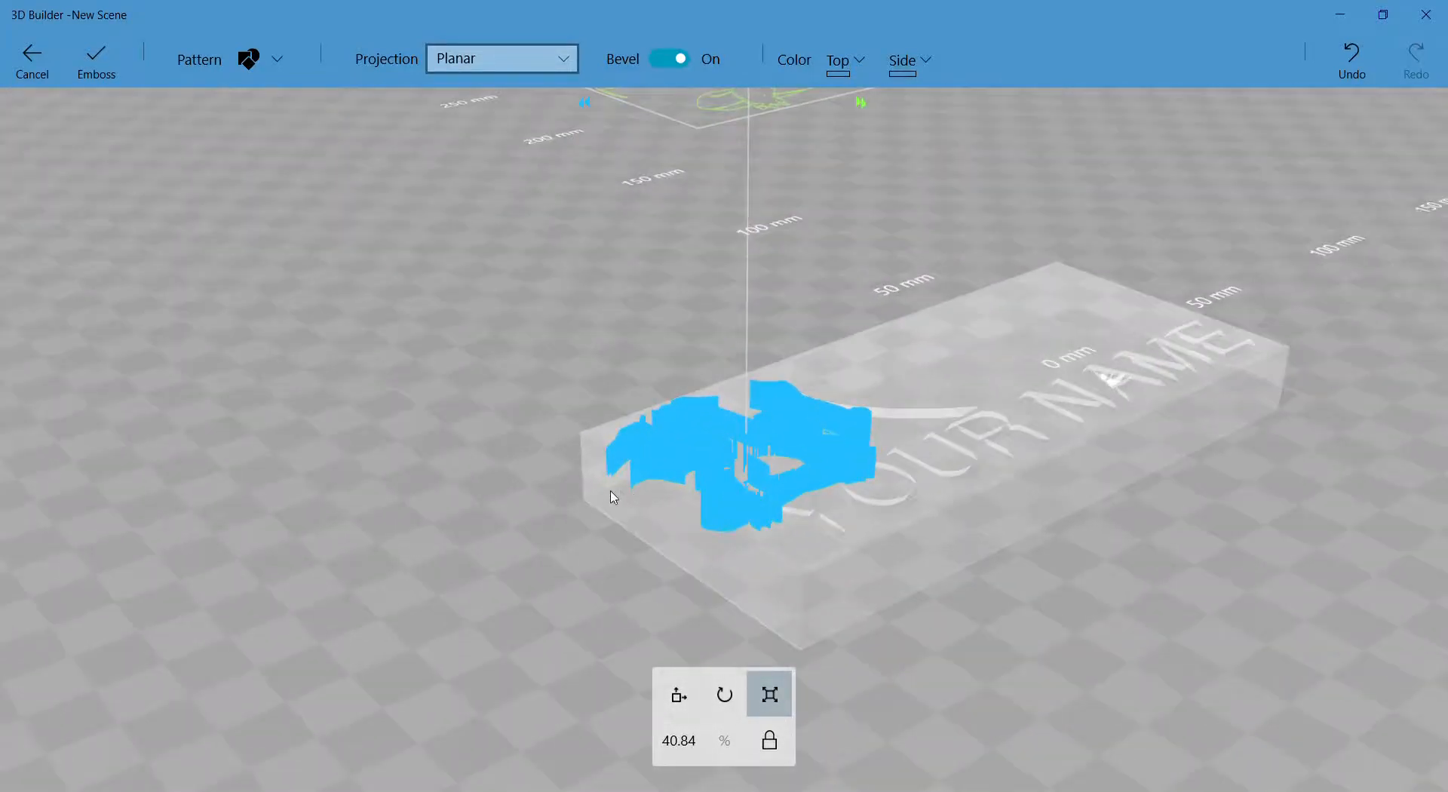
right_drag(656, 334, 588, 427)
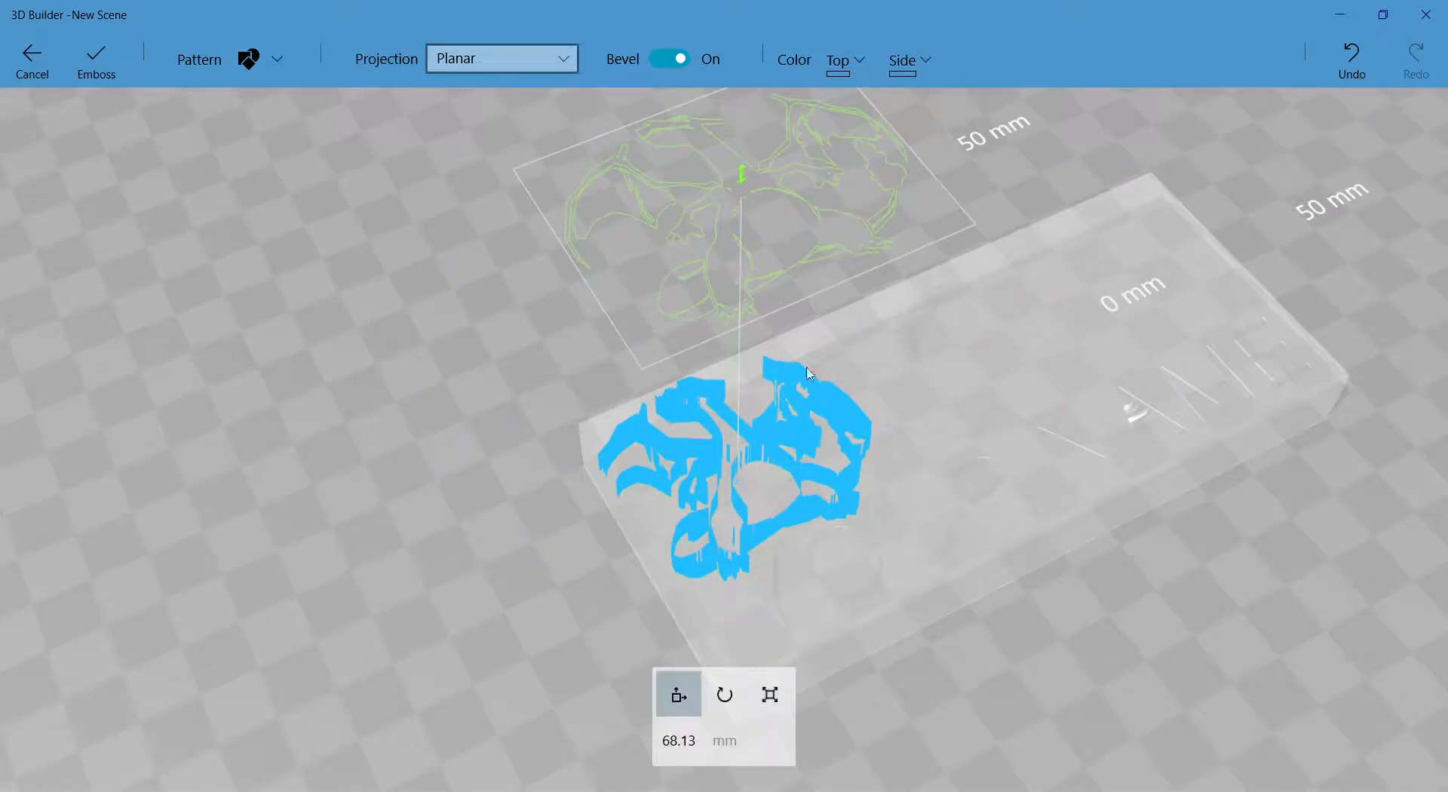
- Shift the dragon pattern slightly, apply its emboss to the plate, and undo it
drag(553, 284, 598, 274)
right_drag(598, 274, 385, 443)
click(117, 61)
right_drag(307, 481, 482, 528)
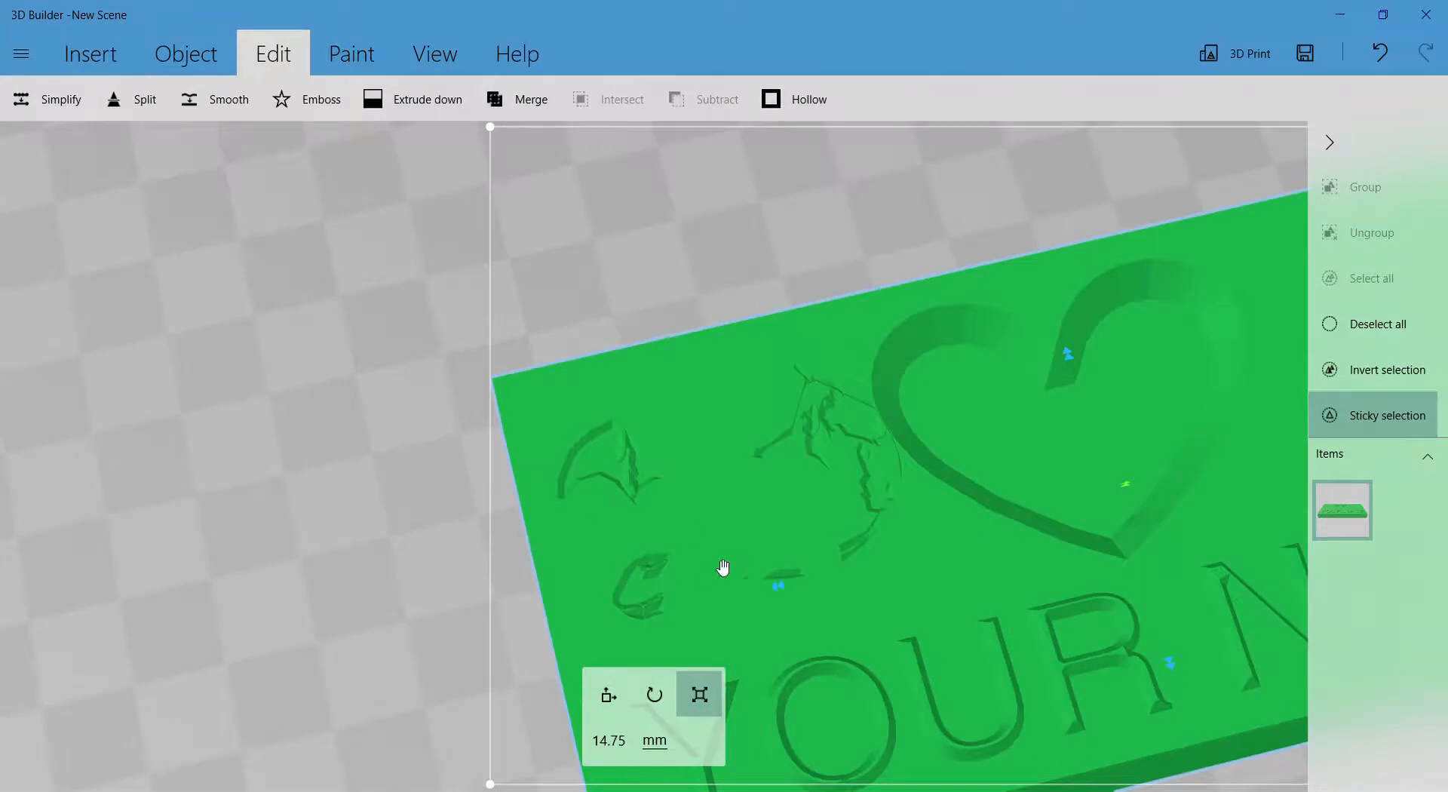
key(ctrl+z)
right_drag(824, 233, 740, 294)
click(187, 54)
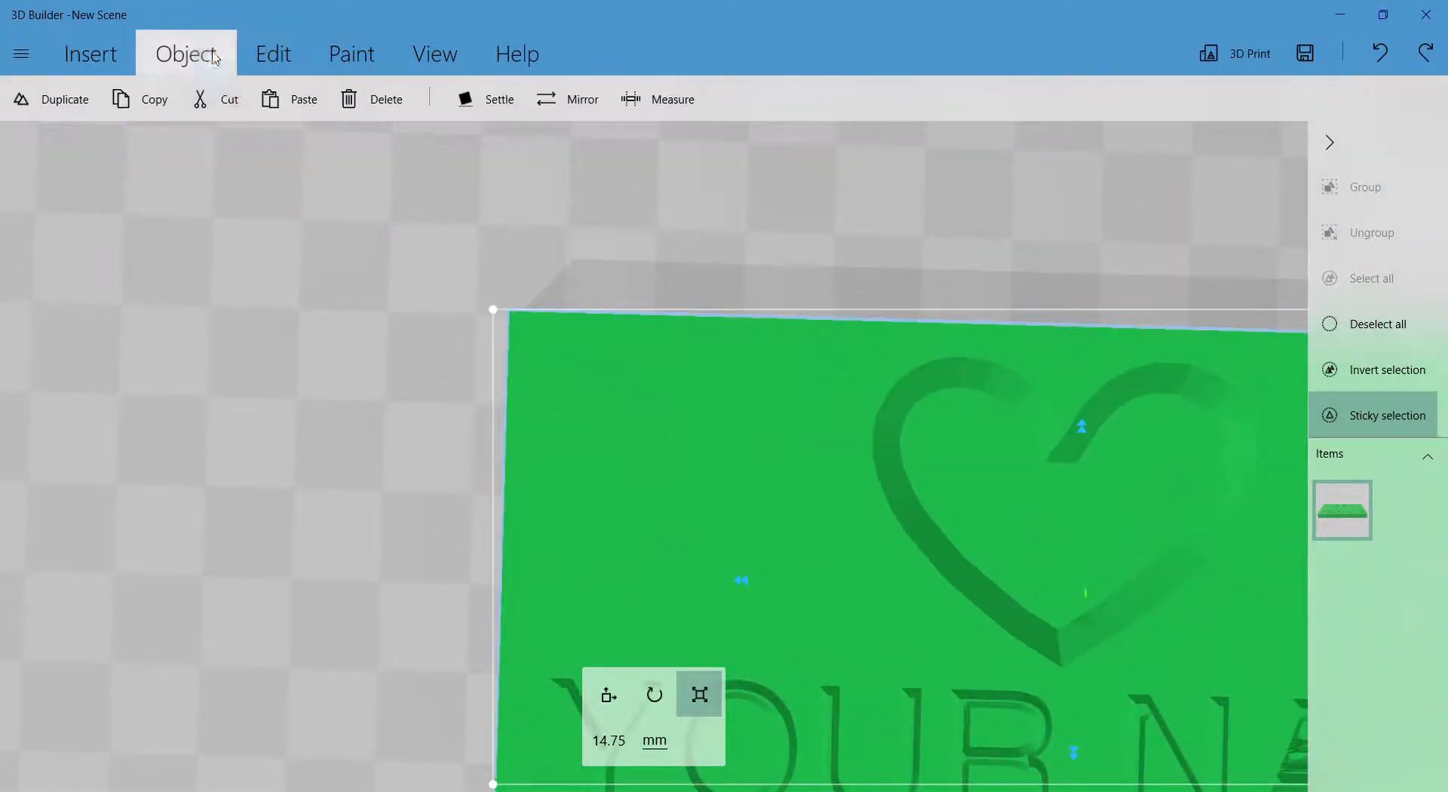
click(273, 54)
click(237, 102)
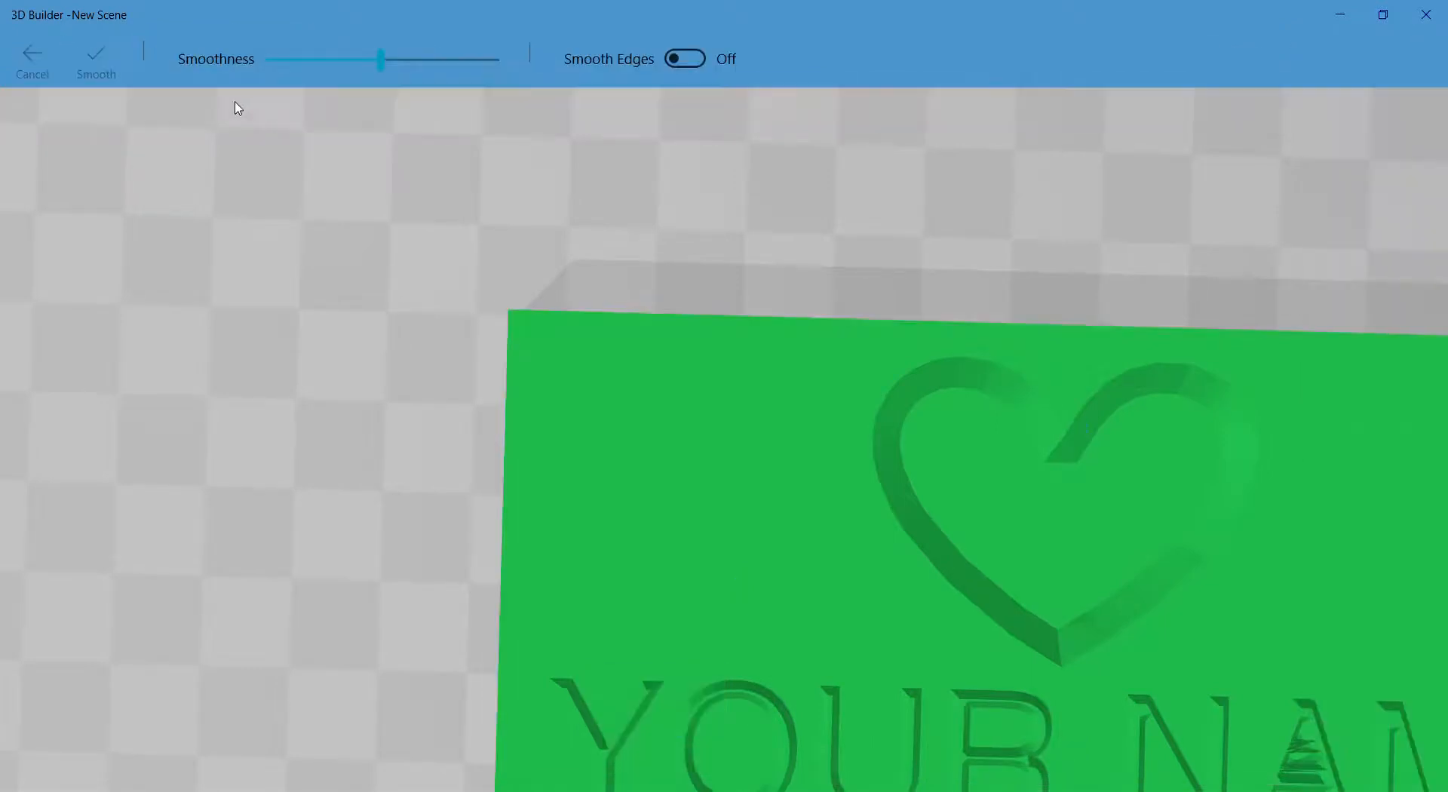
click(39, 71)
- Restart Emboss and load the "math done right" logo image as the pattern
click(317, 101)
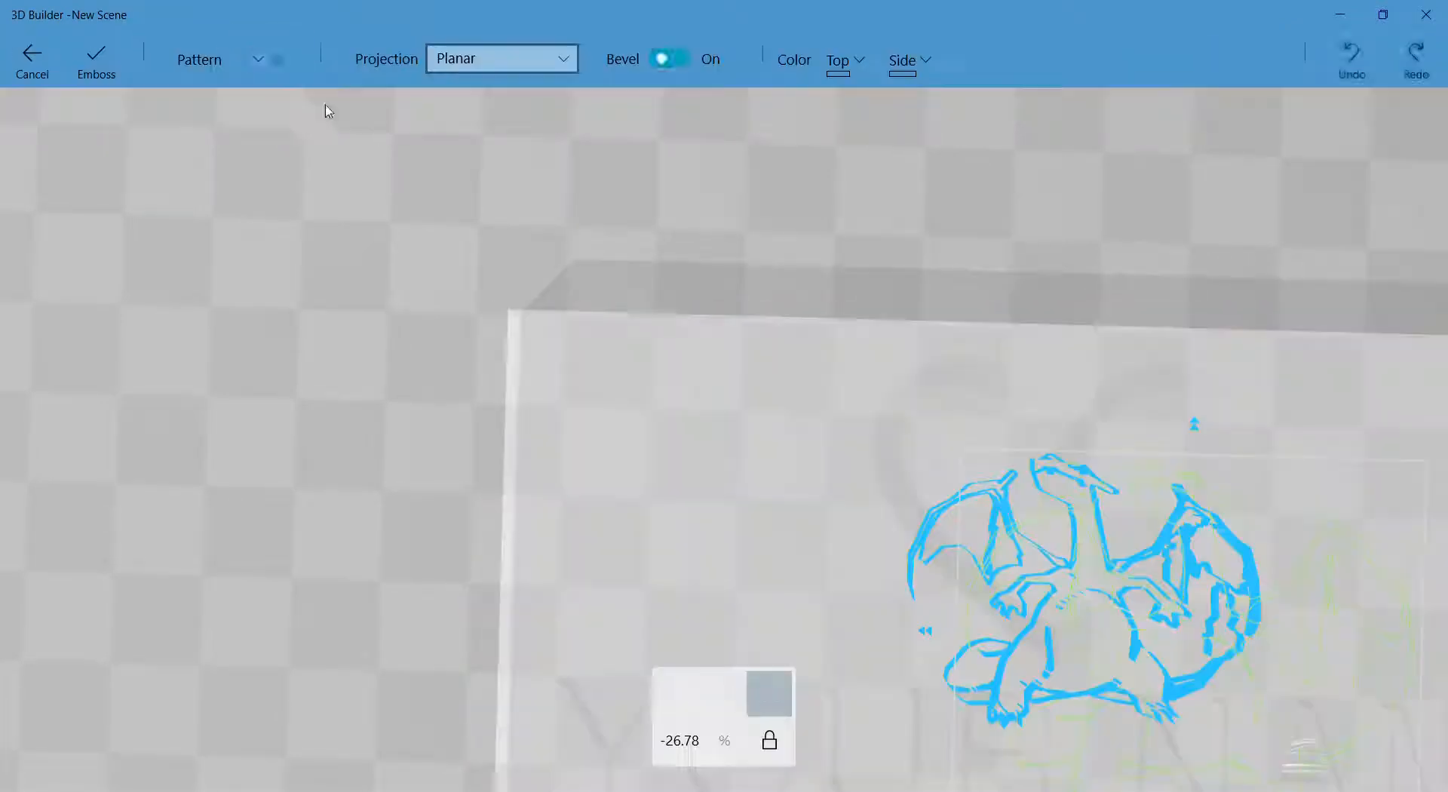
click(227, 79)
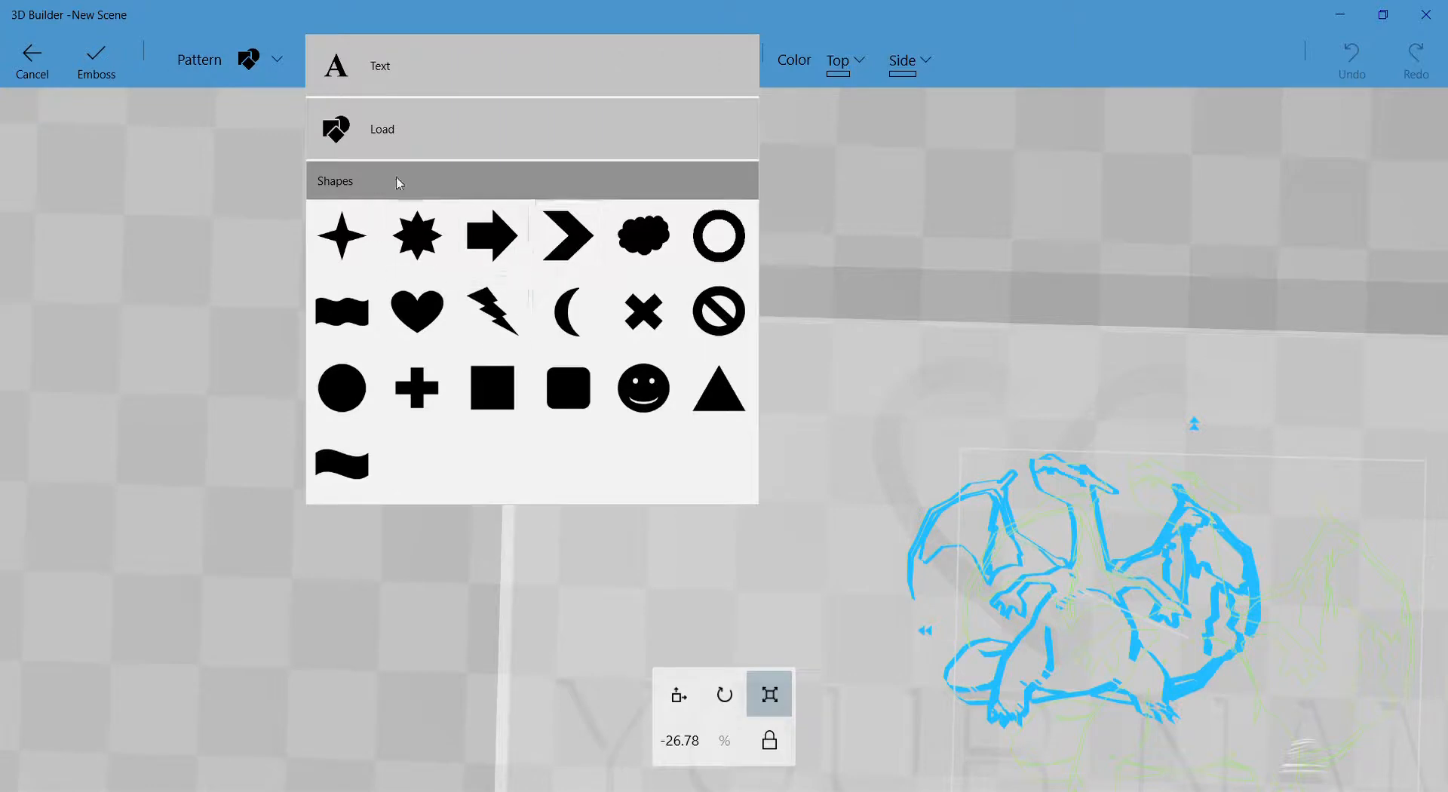
click(387, 133)
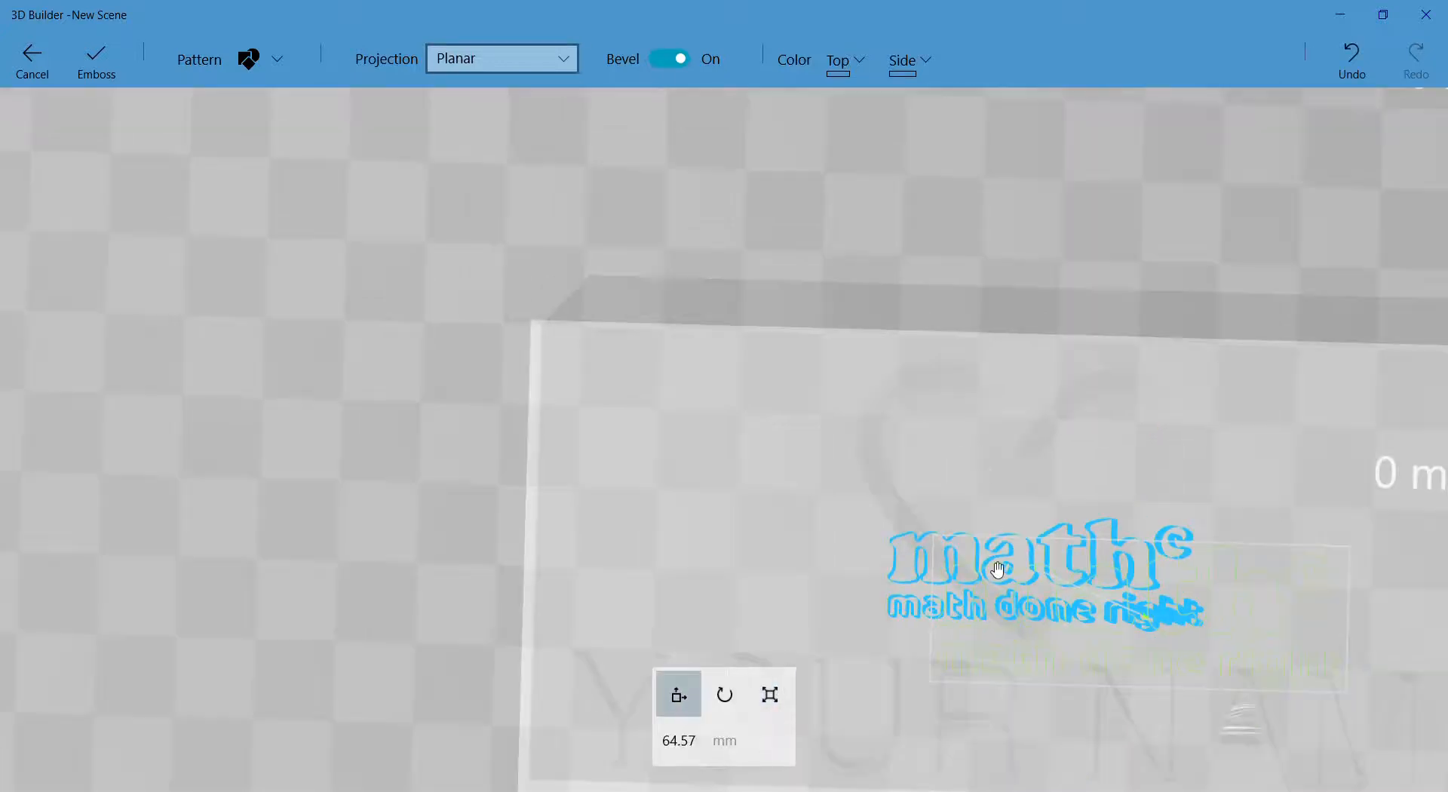
- Move the math logo pattern onto the blank area beside the heart, above YOUR NAME, and apply the emboss to the plate
drag(905, 521, 683, 492)
drag(347, 445, 384, 457)
drag(696, 498, 686, 525)
drag(458, 528, 343, 468)
click(111, 71)
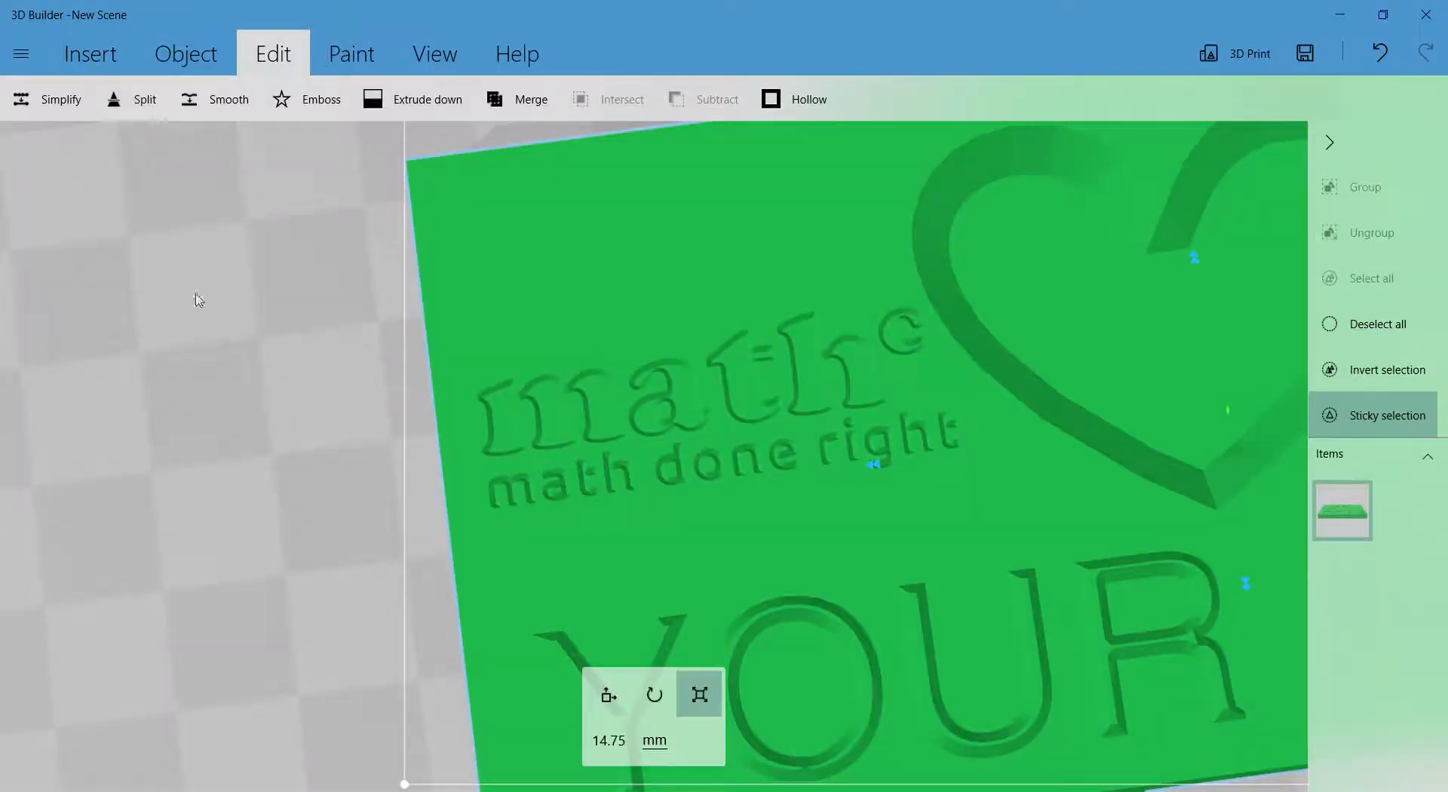
- Examine the embossed math logo up close and the whole plate from several angles
drag(198, 299, 307, 476)
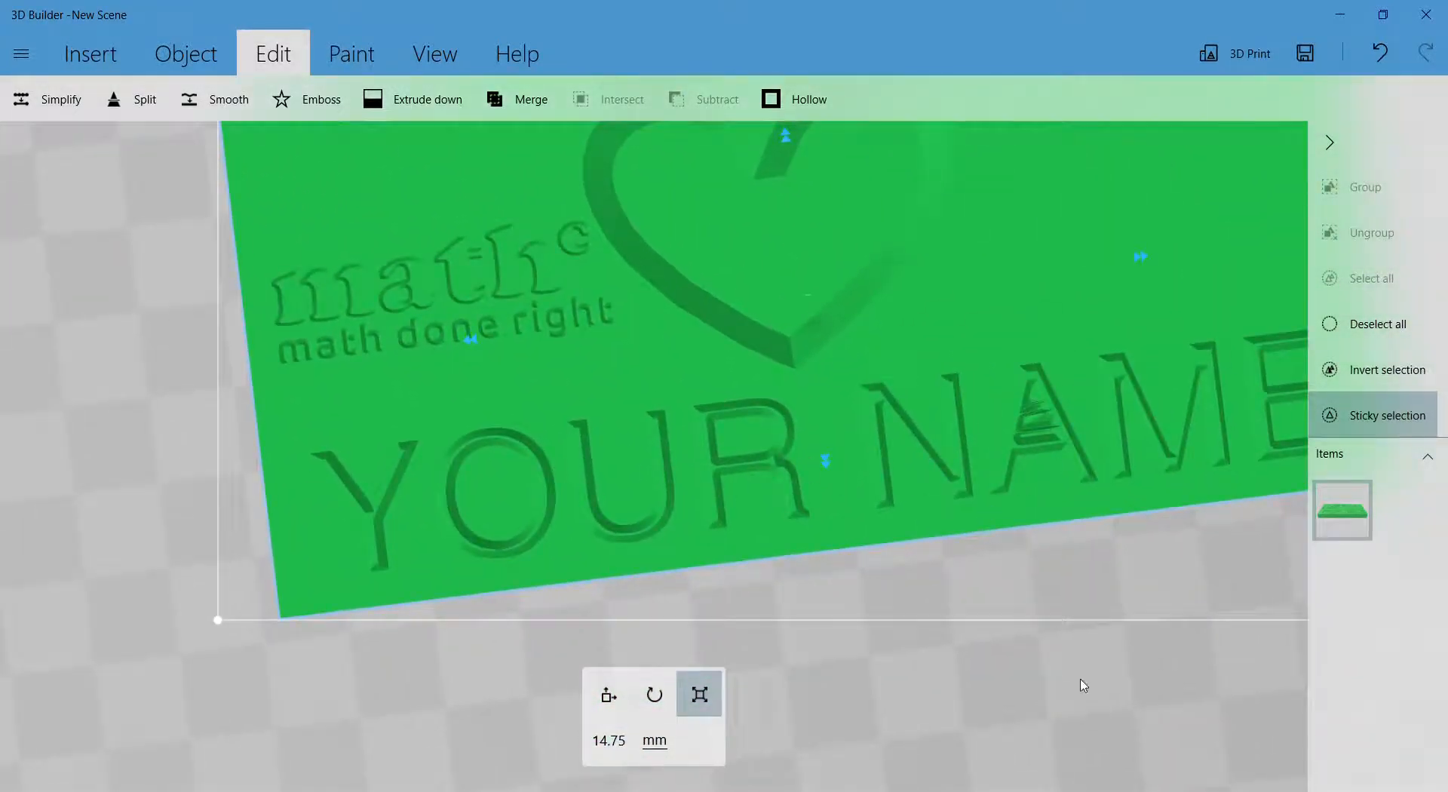
scroll(1083, 686, down, 2)
scroll(439, 458, up, 1)
scroll(700, 366, up, 2)
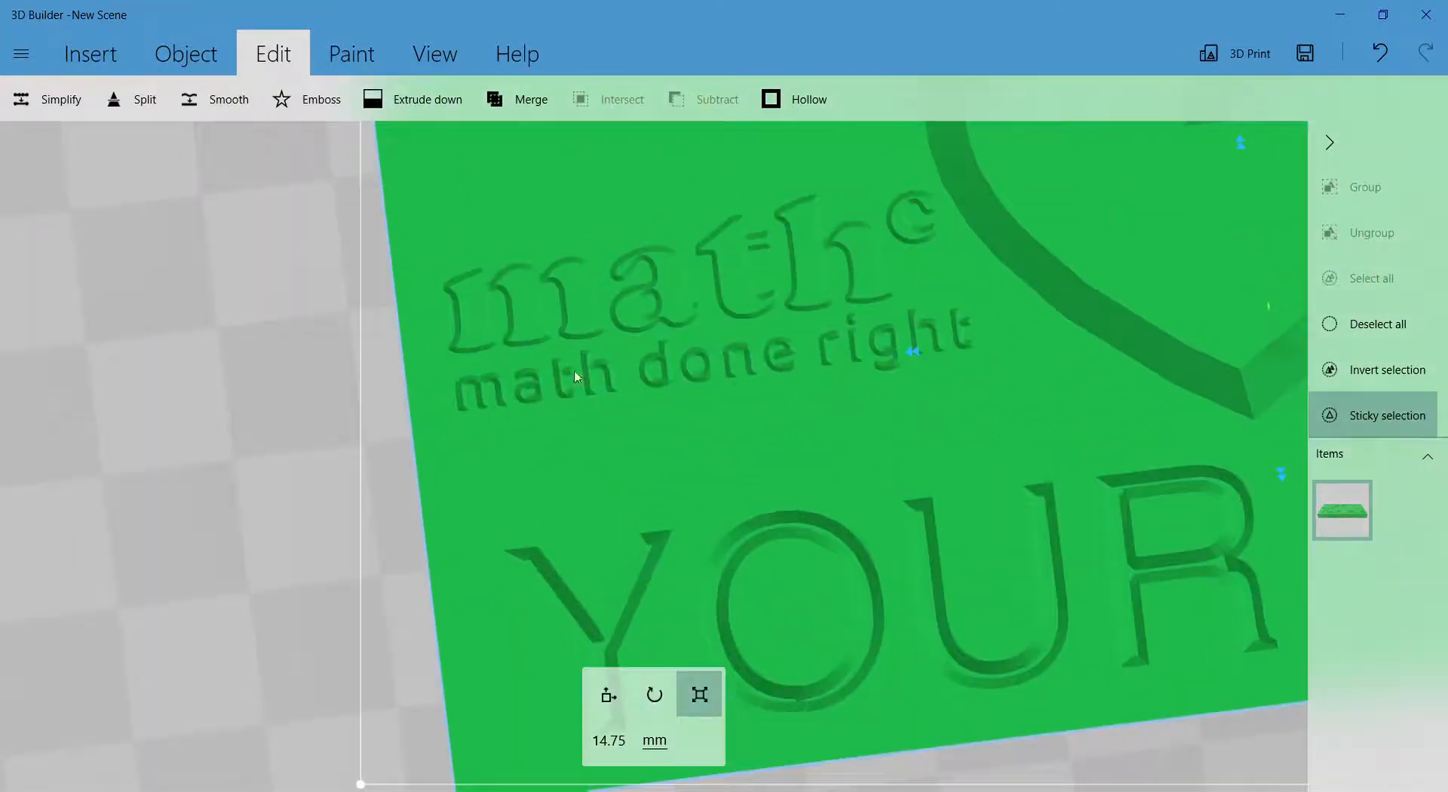
drag(266, 416, 202, 537)
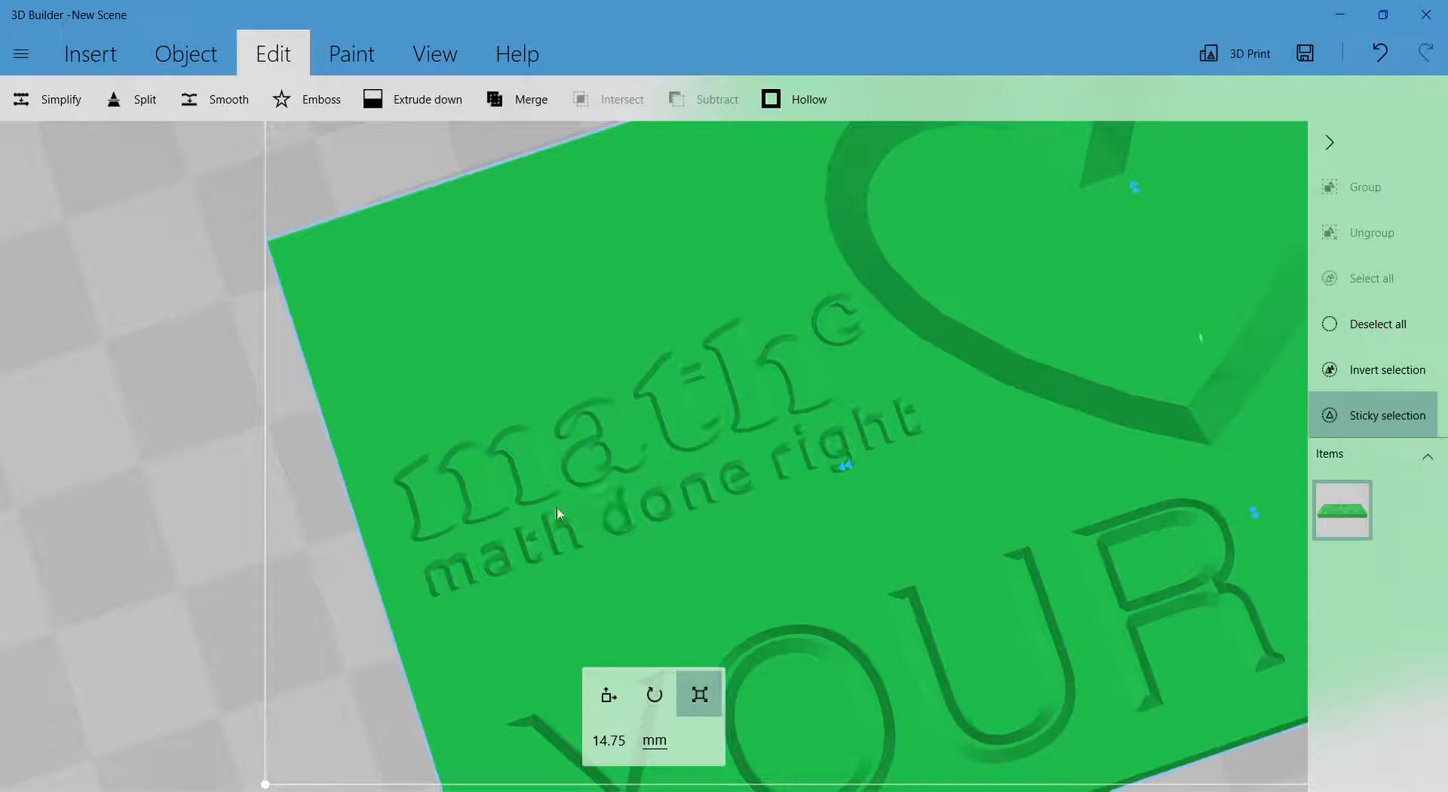
scroll(798, 427, down, 2)
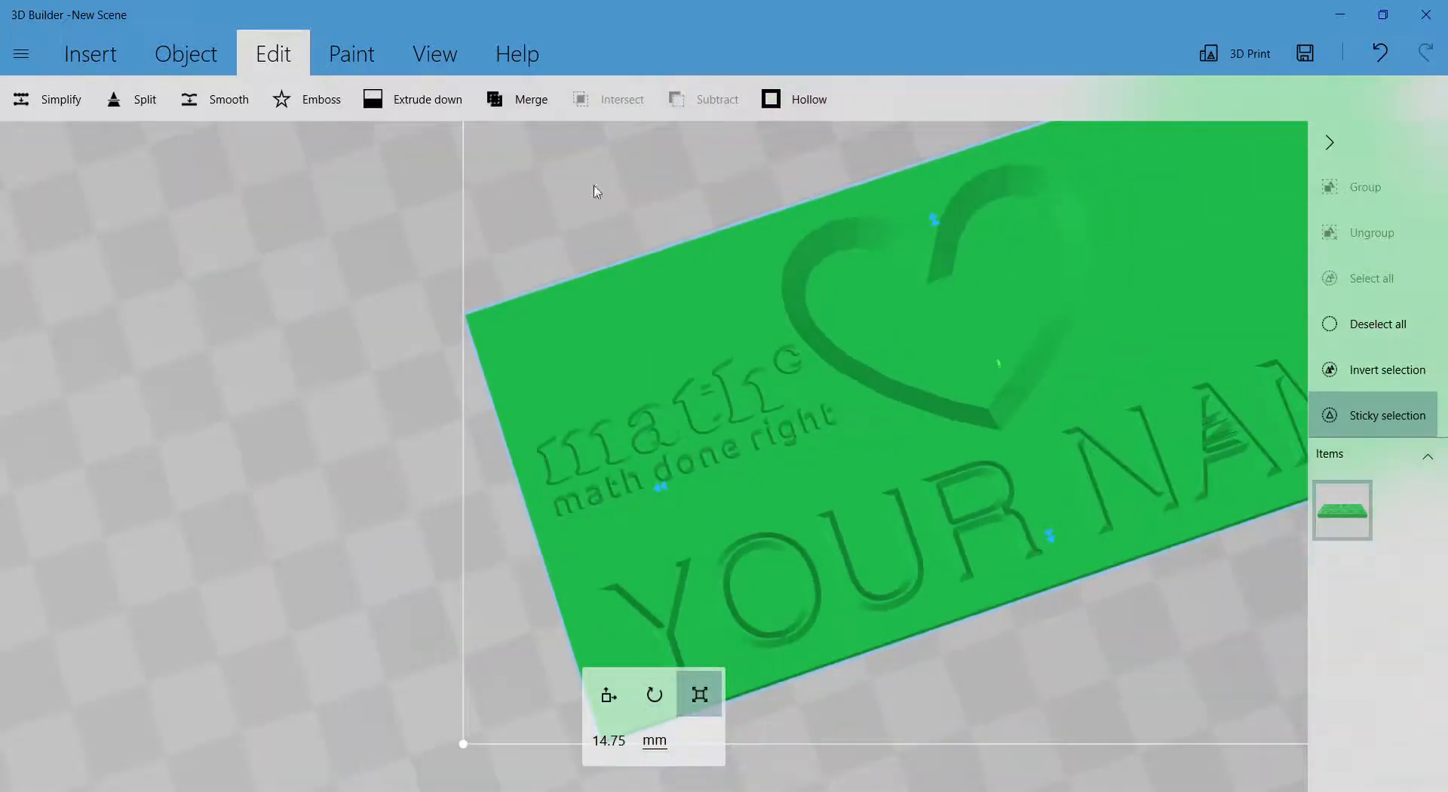
scroll(360, 277, down, 1)
drag(375, 287, 437, 246)
right_drag(715, 196, 567, 211)
drag(604, 201, 629, 161)
drag(822, 259, 669, 324)
drag(939, 338, 901, 402)
drag(963, 339, 1241, 405)
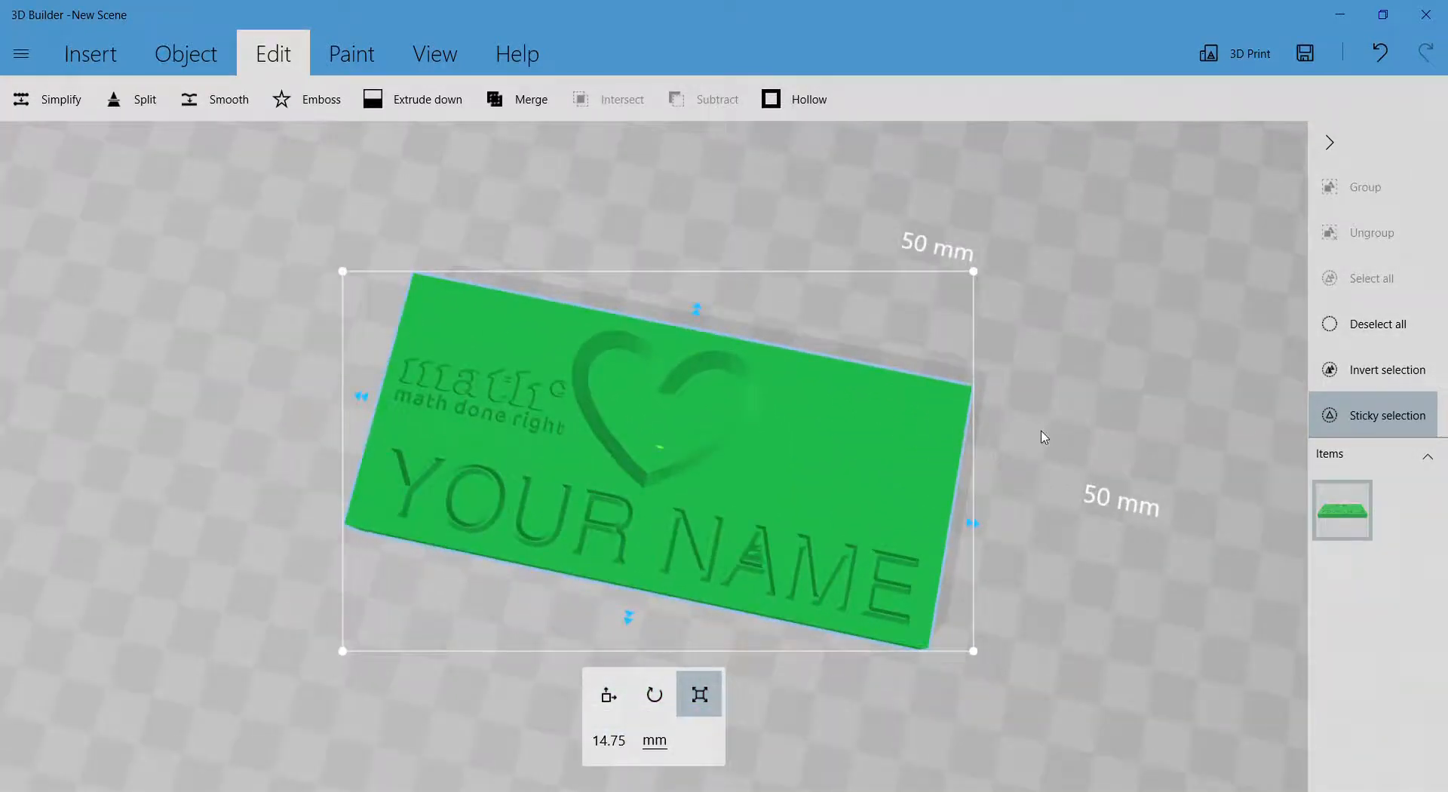
drag(1092, 388, 864, 322)
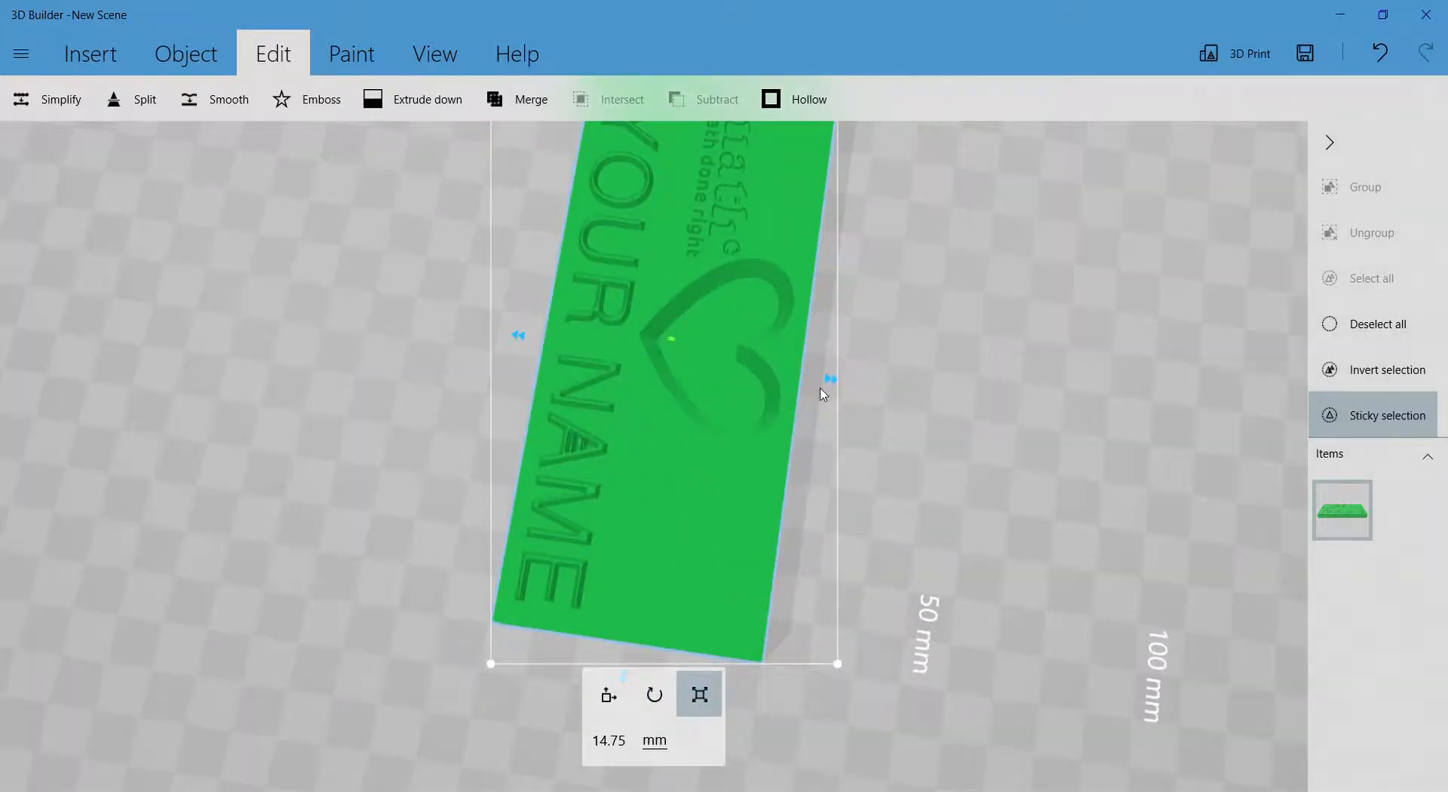
- Try stretching the plate's short side to about 104 mm, and undo the change
drag(840, 390, 1147, 405)
drag(461, 419, 548, 415)
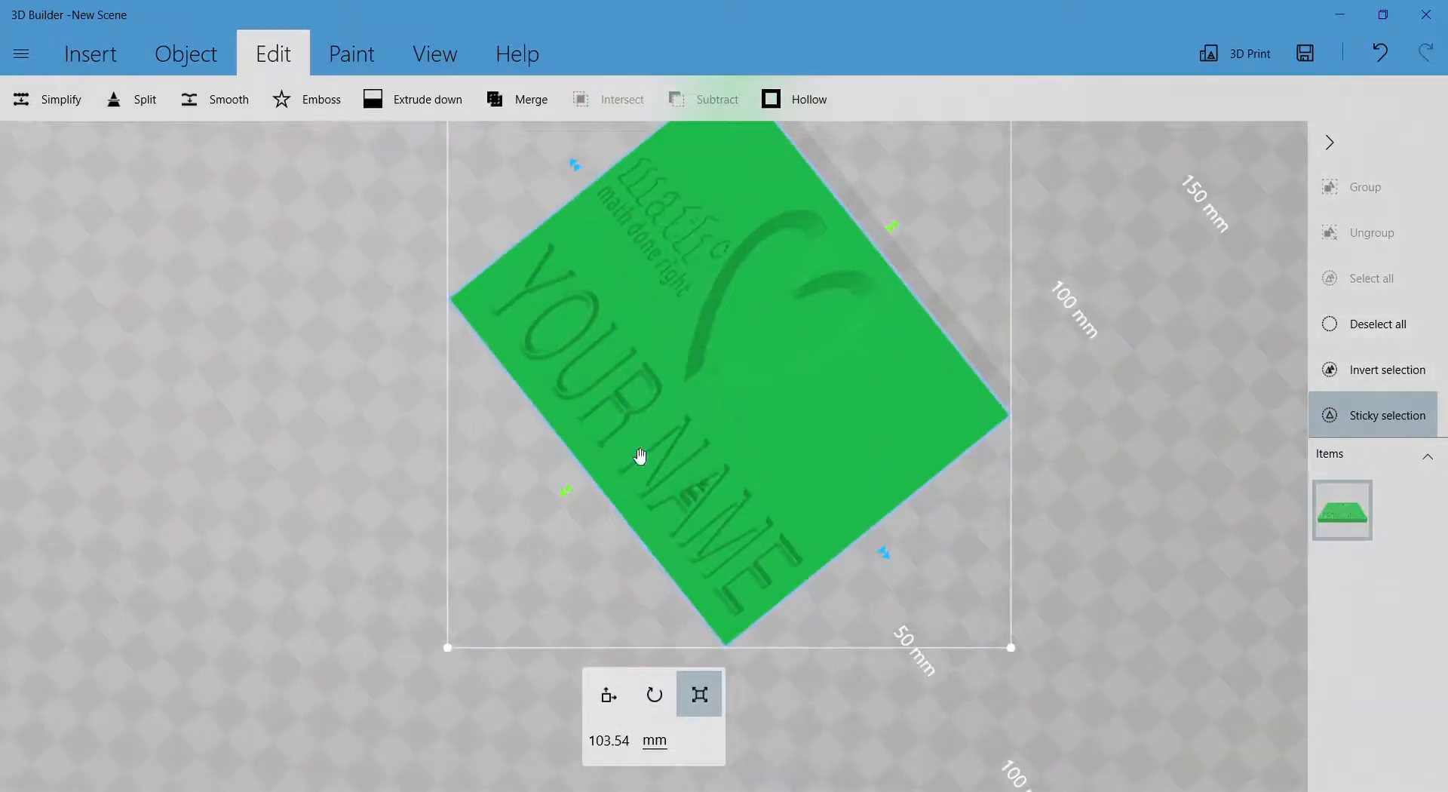
key(ctrl+z)
drag(306, 556, 630, 560)
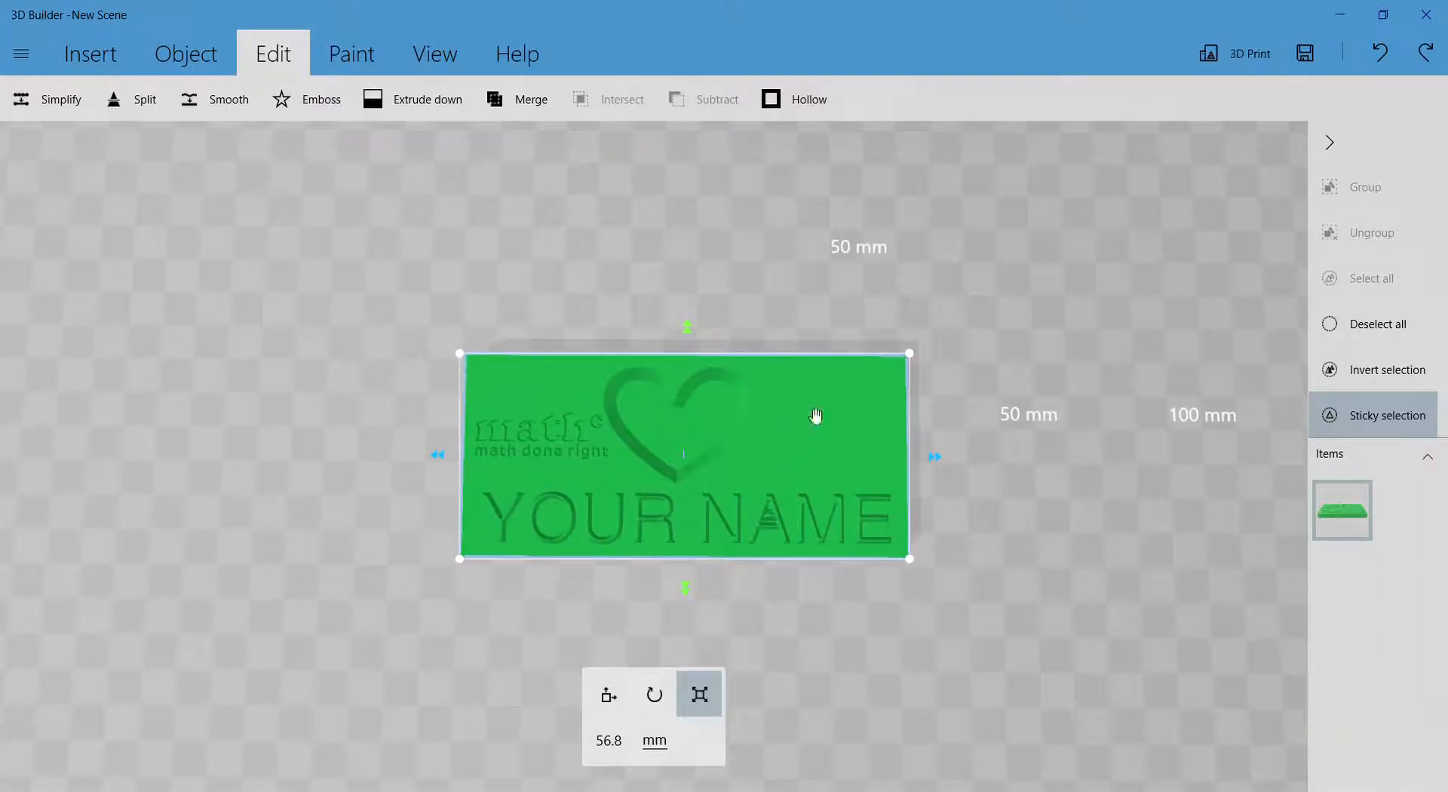
- Insert a cylinder and stretch it to about 79 mm tall so that it passes through the plate
scroll(1018, 453, up, 3)
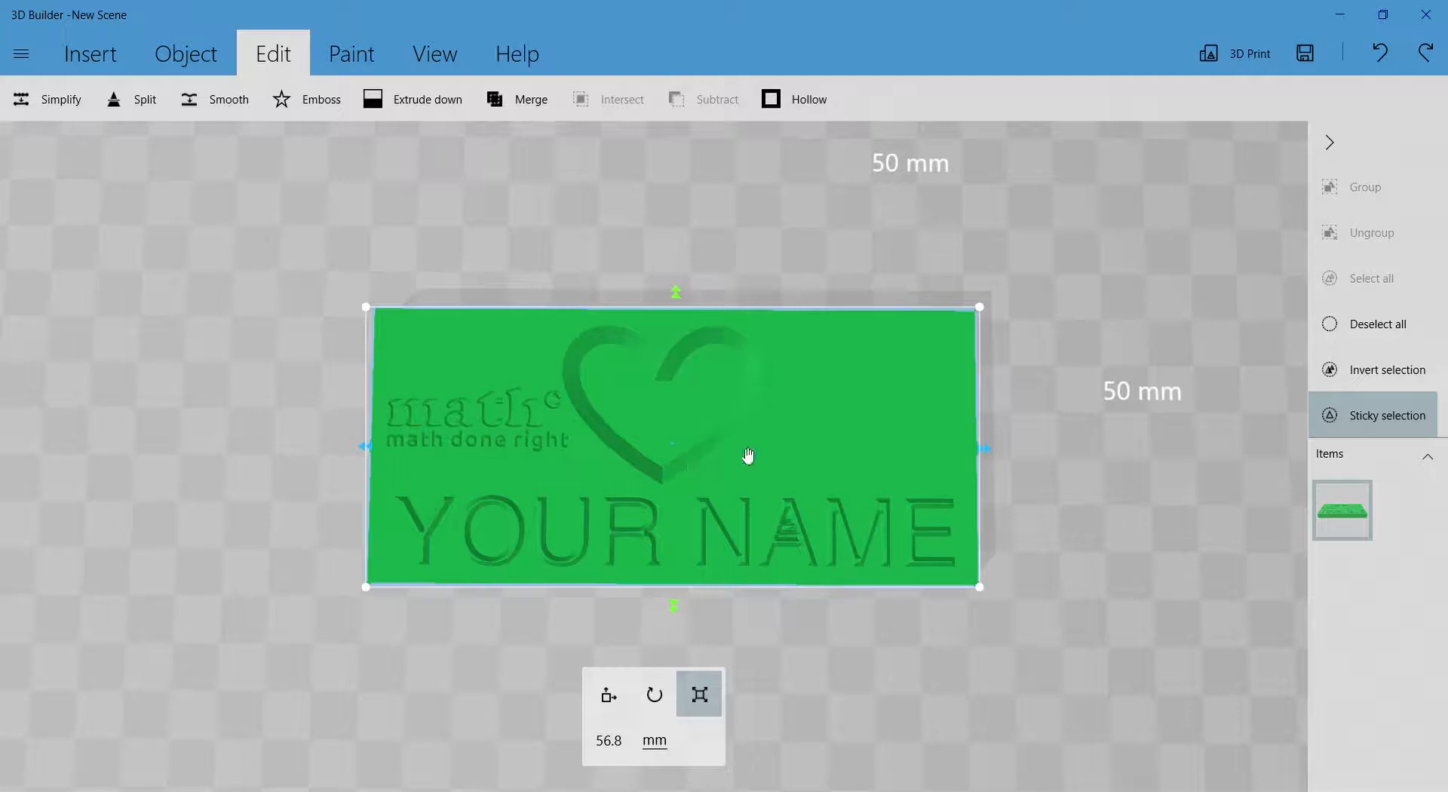
drag(1169, 407, 787, 249)
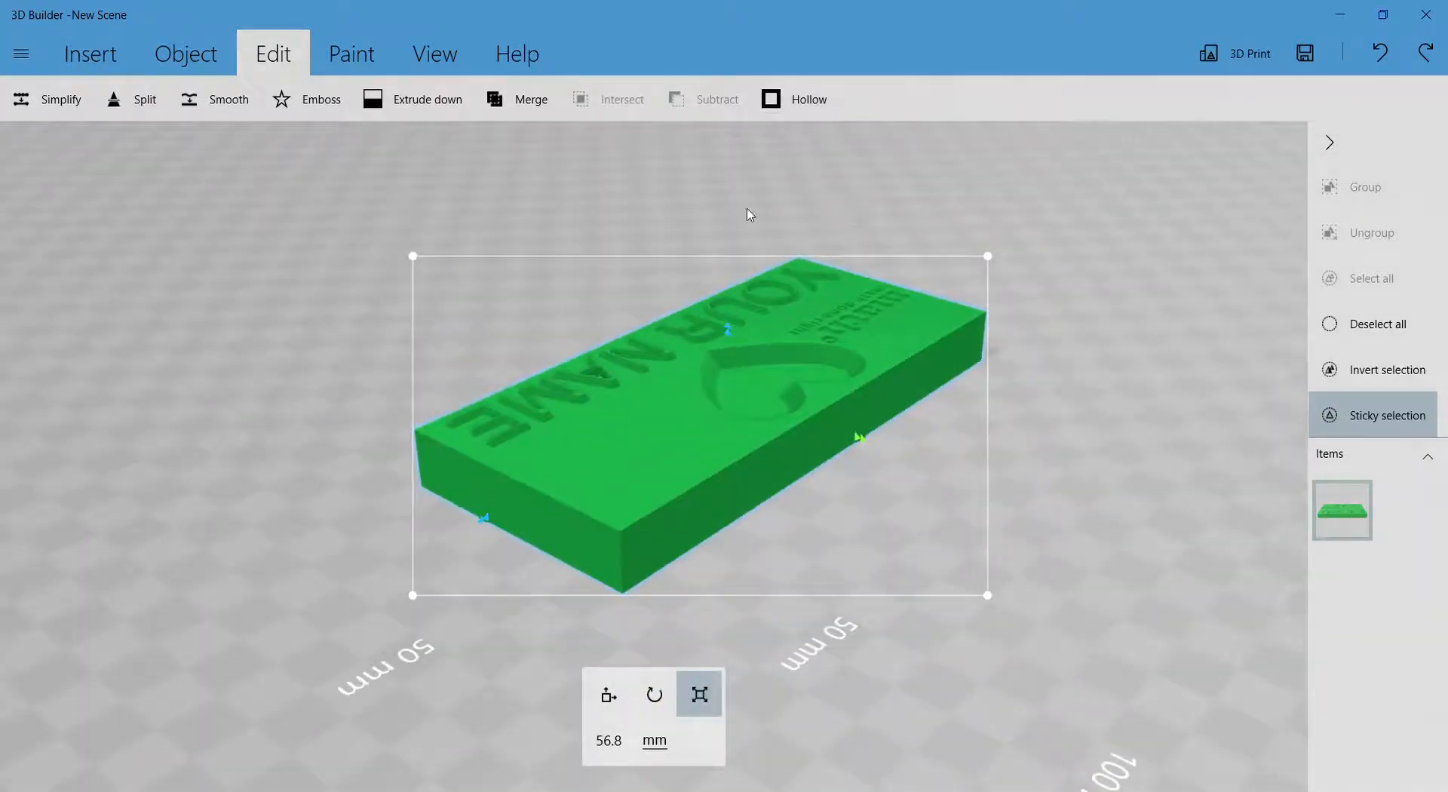
right_drag(799, 214, 676, 207)
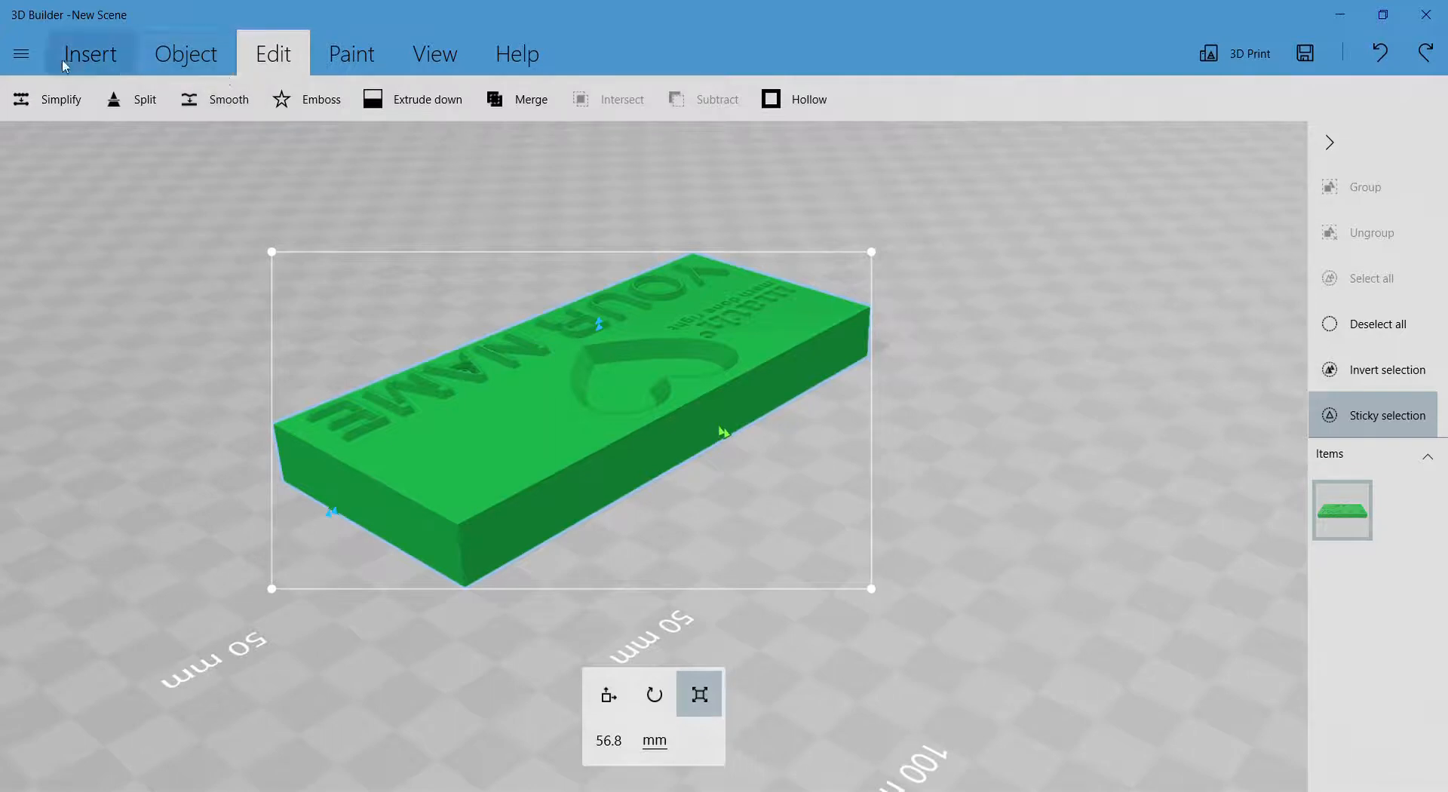
click(95, 55)
drag(718, 189, 1251, 317)
drag(1124, 455, 1074, 369)
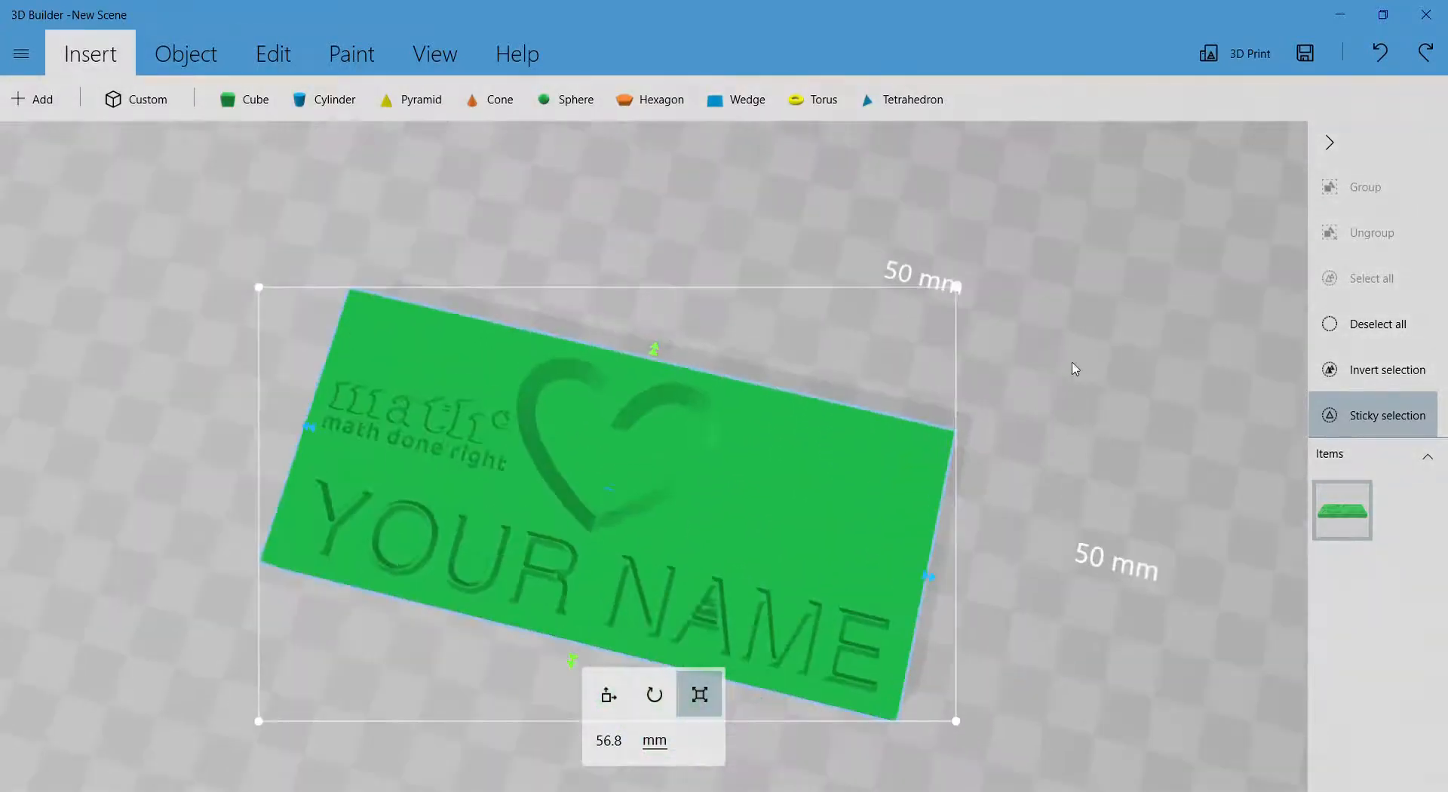
drag(981, 454, 1170, 382)
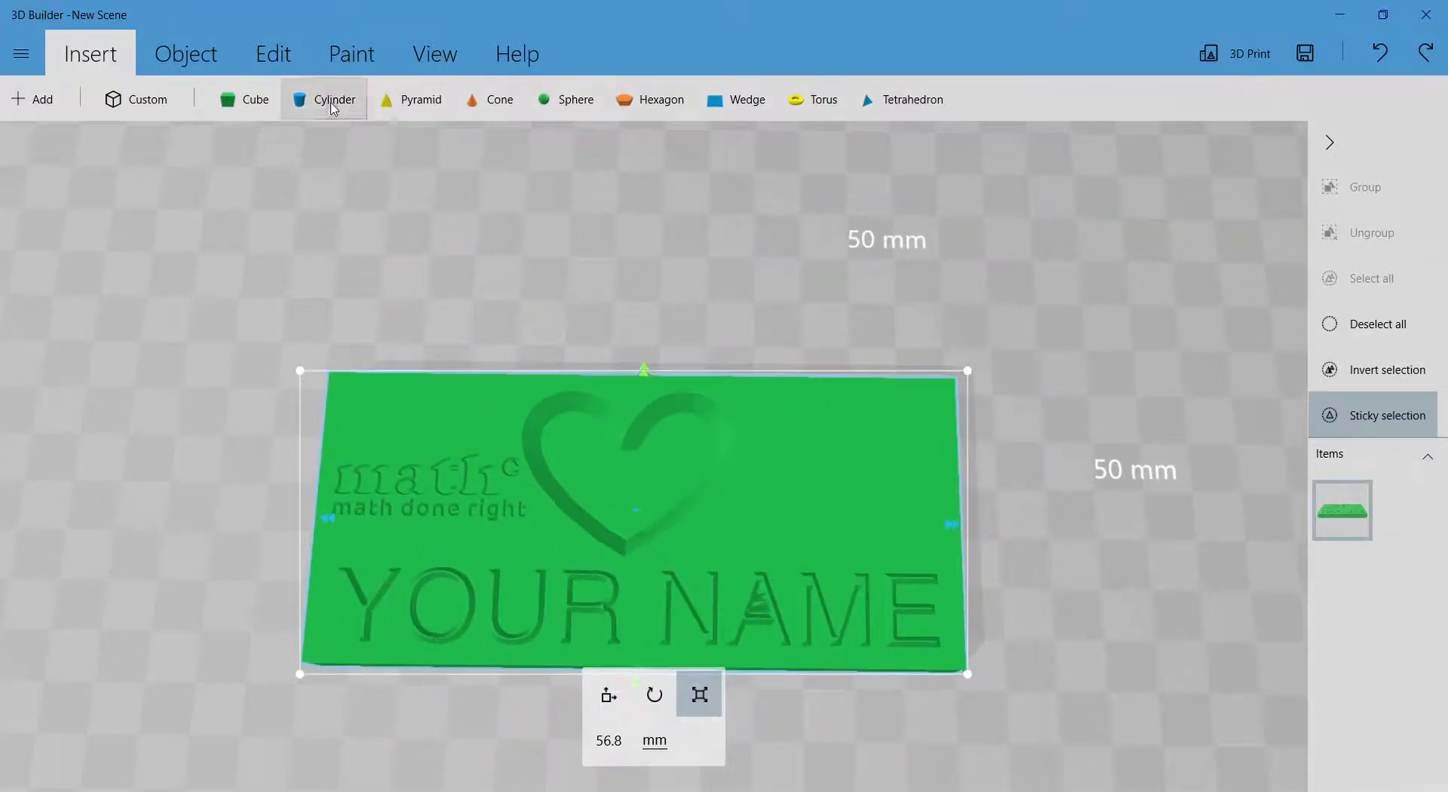
click(327, 99)
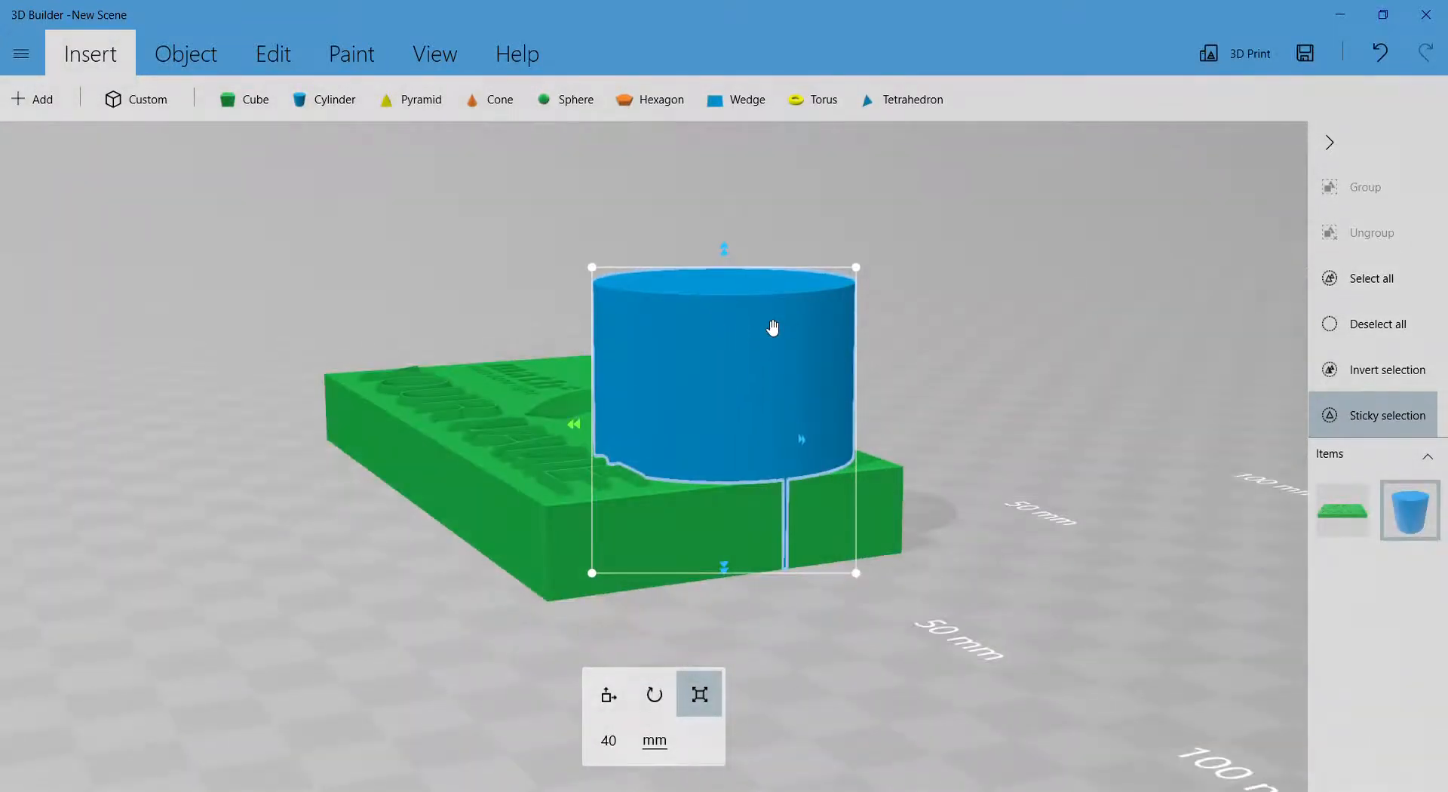
drag(731, 256, 729, 165)
drag(682, 655, 772, 747)
drag(942, 444, 950, 552)
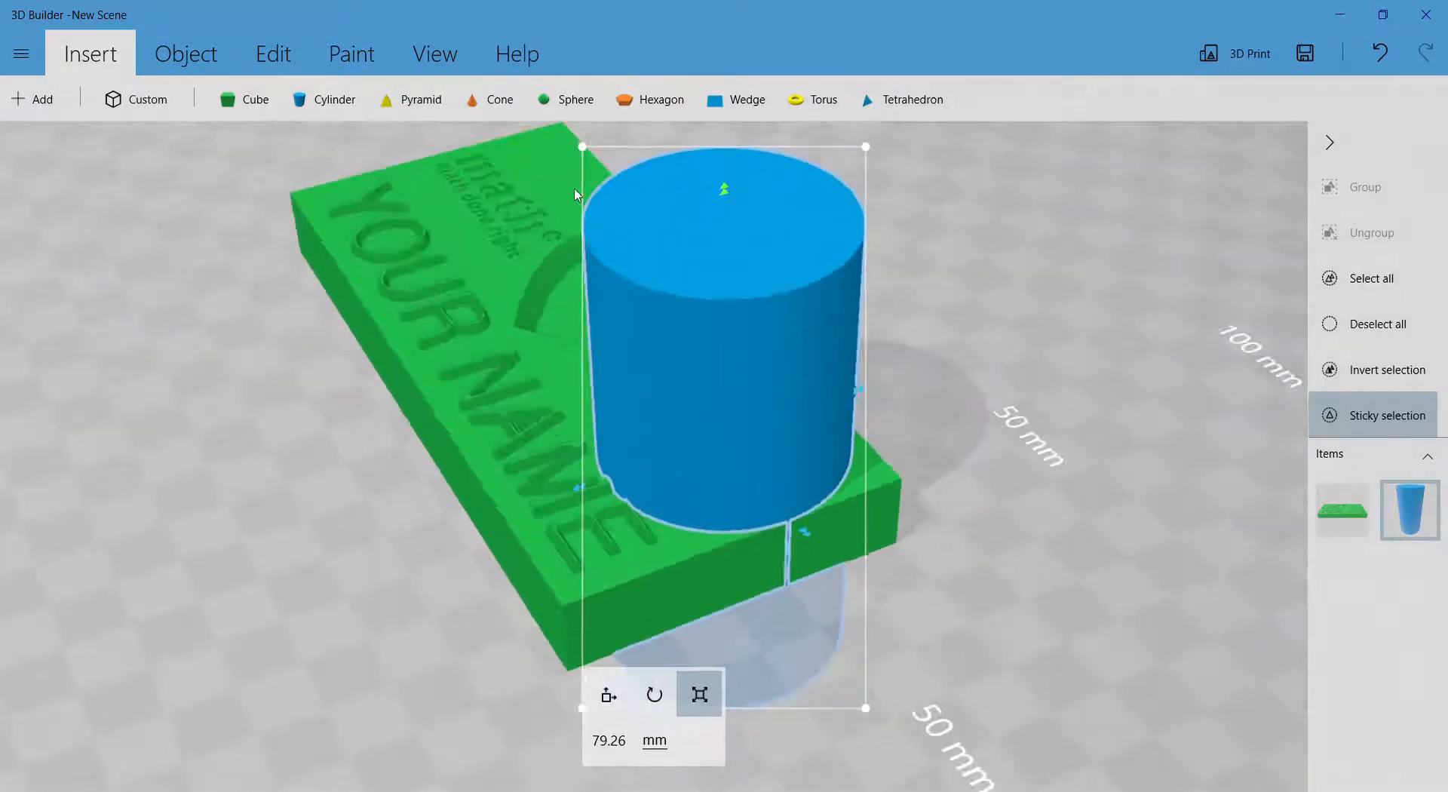
- Shrink the cylinder, lengthen it to about 74 mm, and move it to the plate's blank corner above the end of YOUR NAME
drag(586, 149, 762, 362)
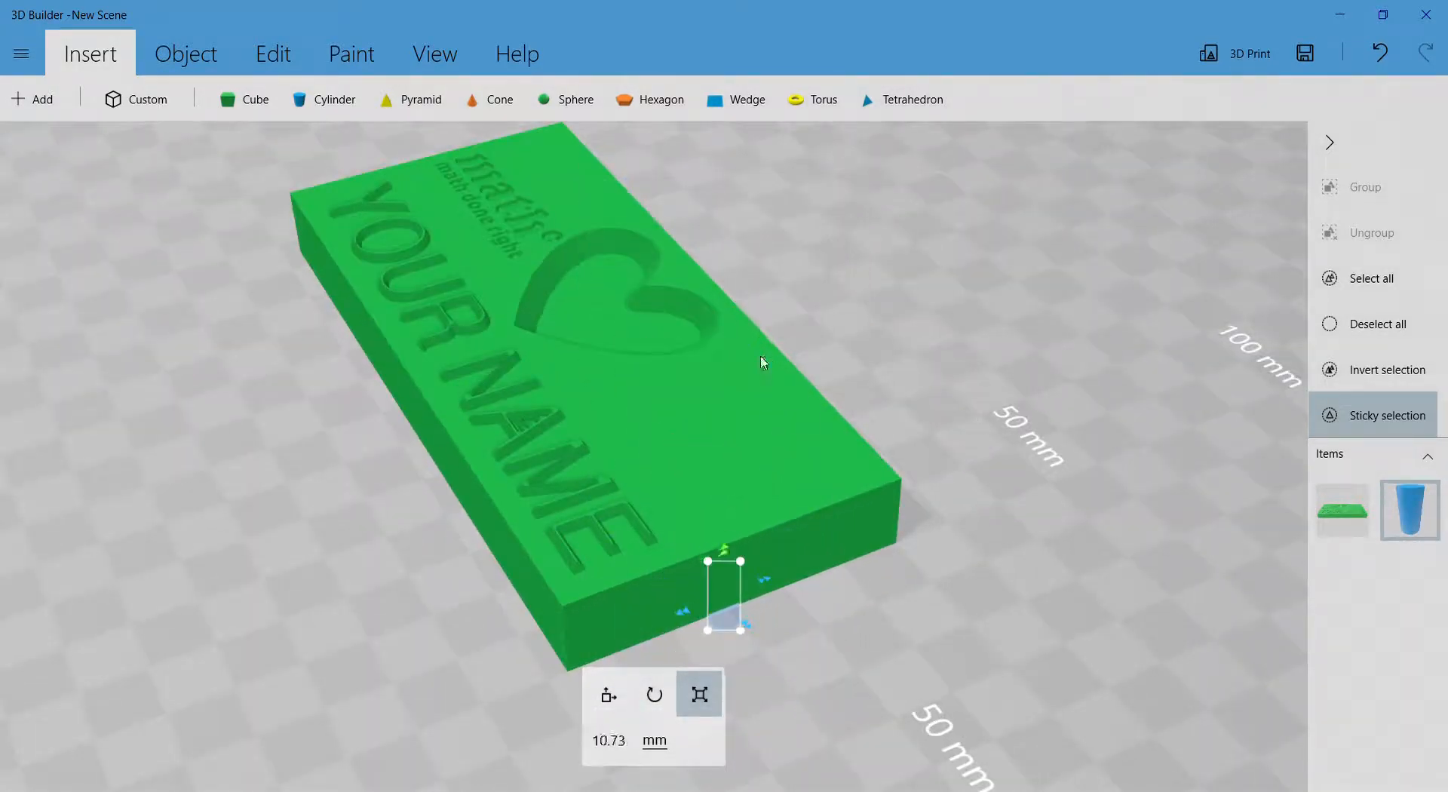
drag(734, 553, 711, 223)
click(717, 439)
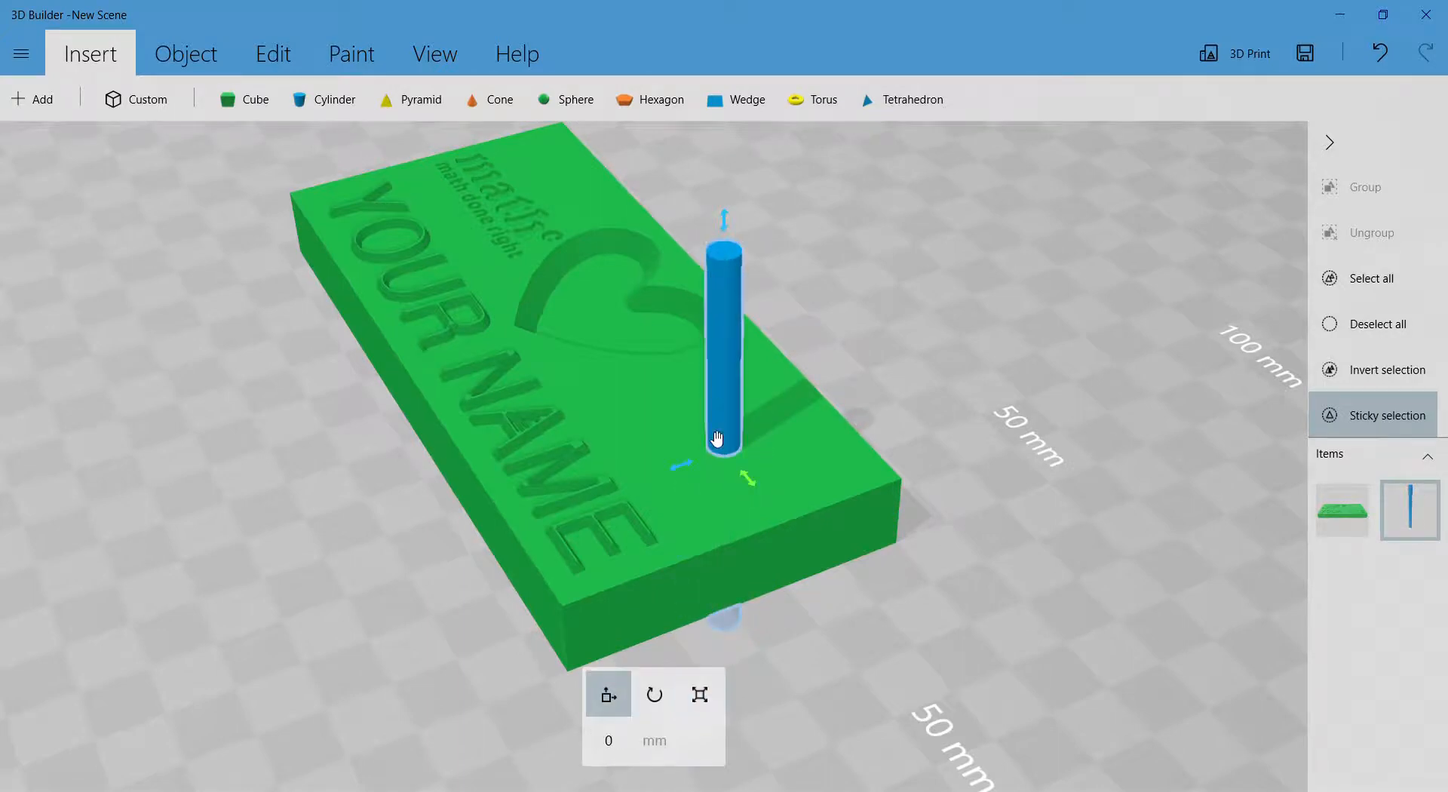
drag(730, 435, 824, 449)
mouse_move(1003, 343)
mouse_down()
mouse_move(1251, 392)
mouse_move(979, 341)
mouse_up()
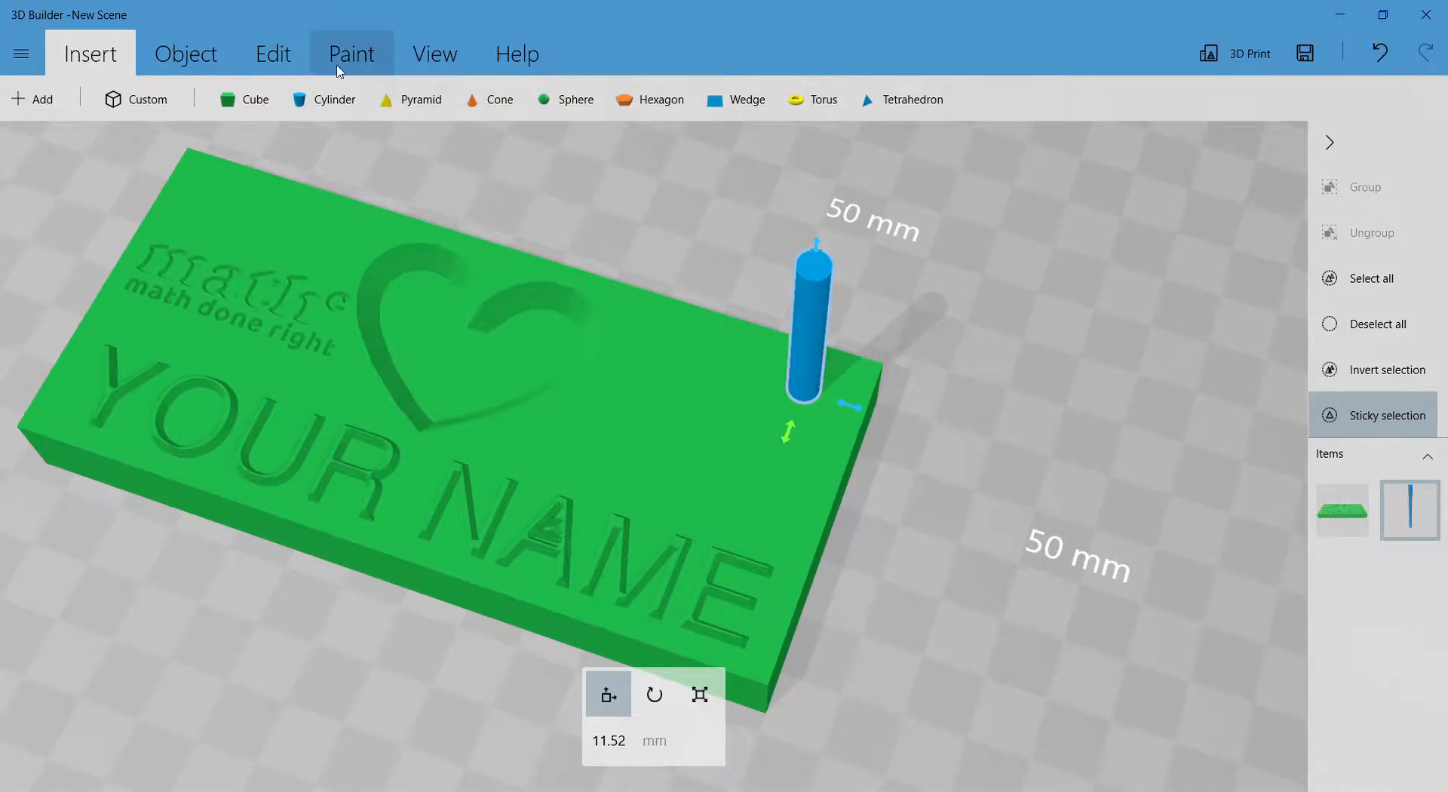
- Subtract the thin cylinder from the plate's corner to try a keyring hole, and undo the cut
click(283, 57)
click(695, 98)
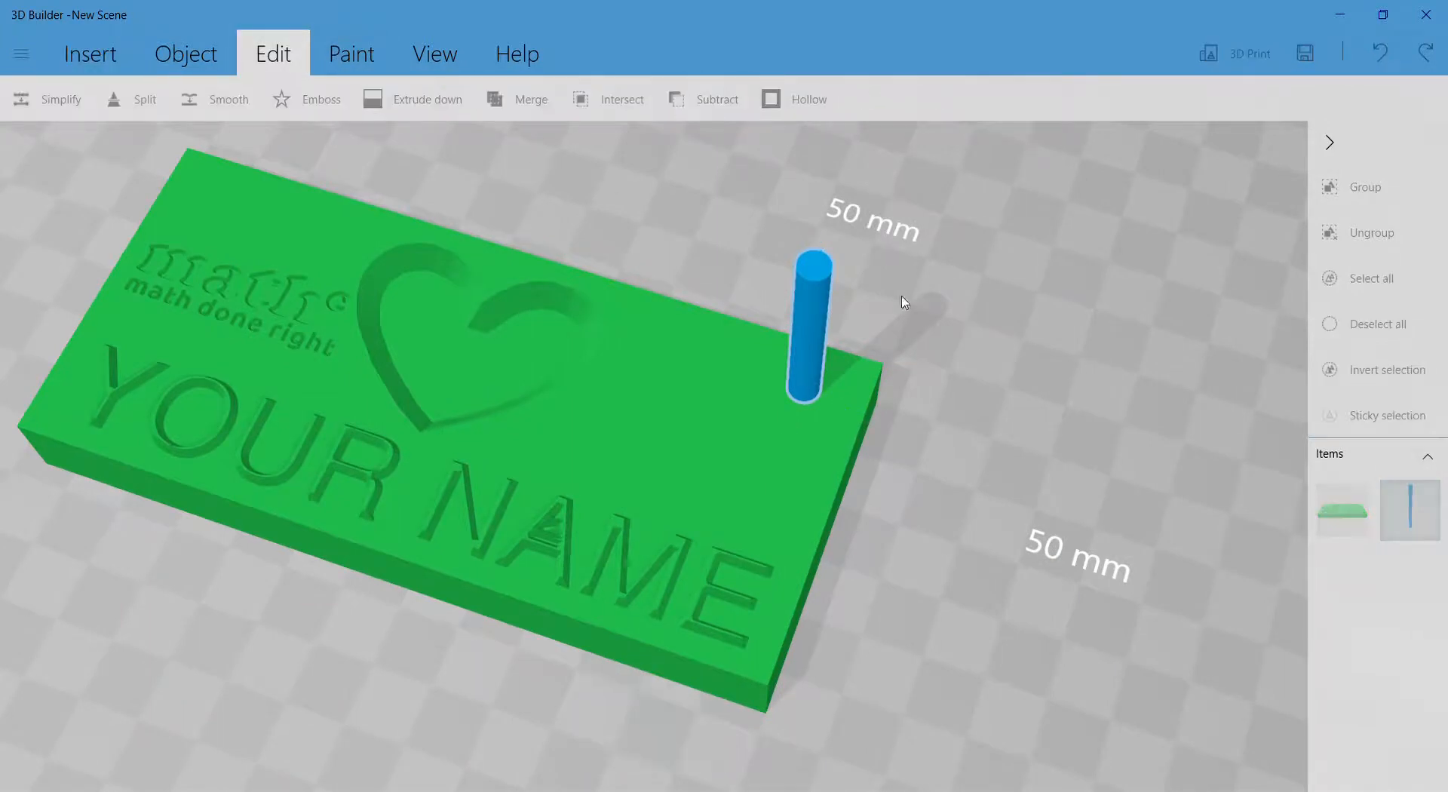
drag(936, 451, 1030, 585)
scroll(983, 494, down, 4)
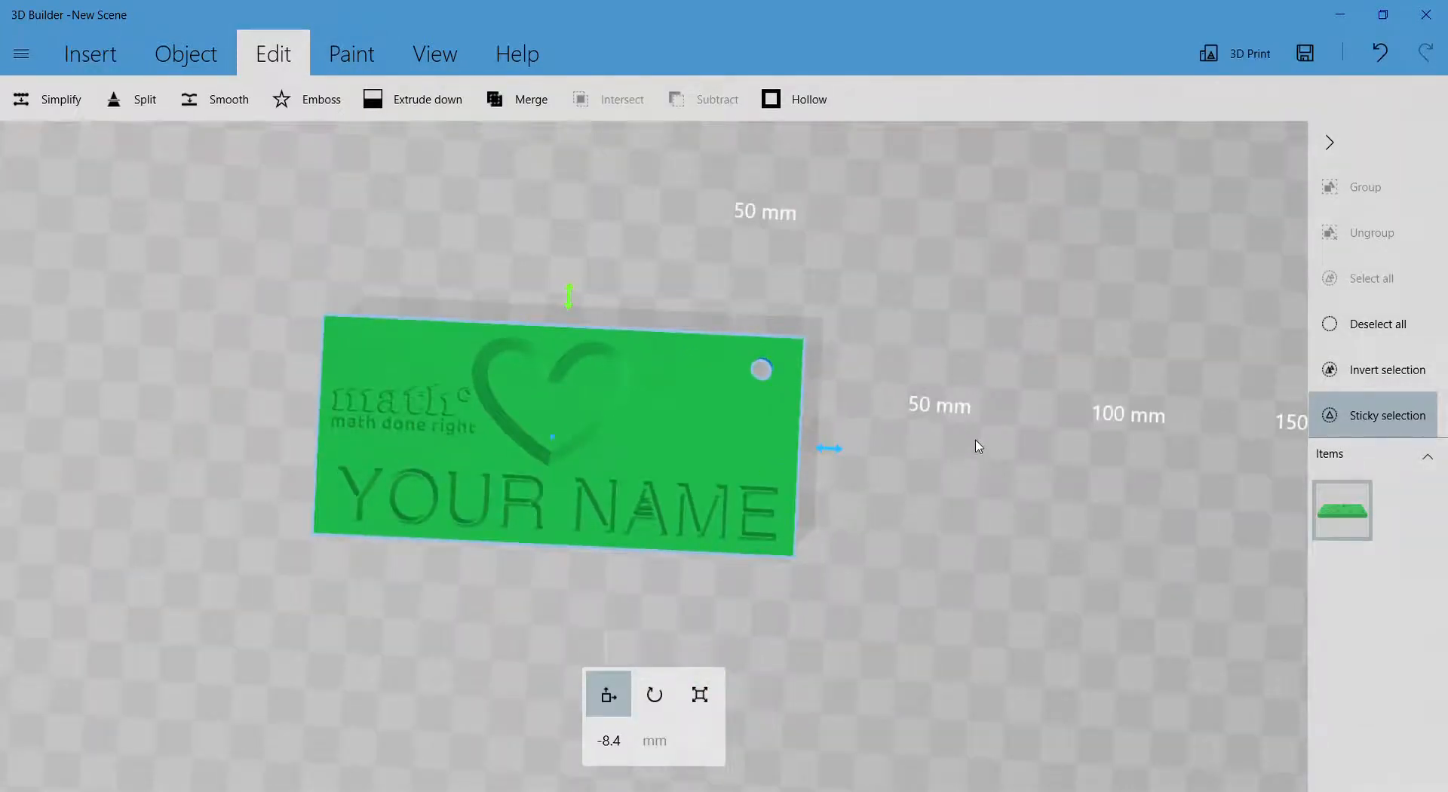
scroll(979, 447, up, 5)
key(ctrl+z)
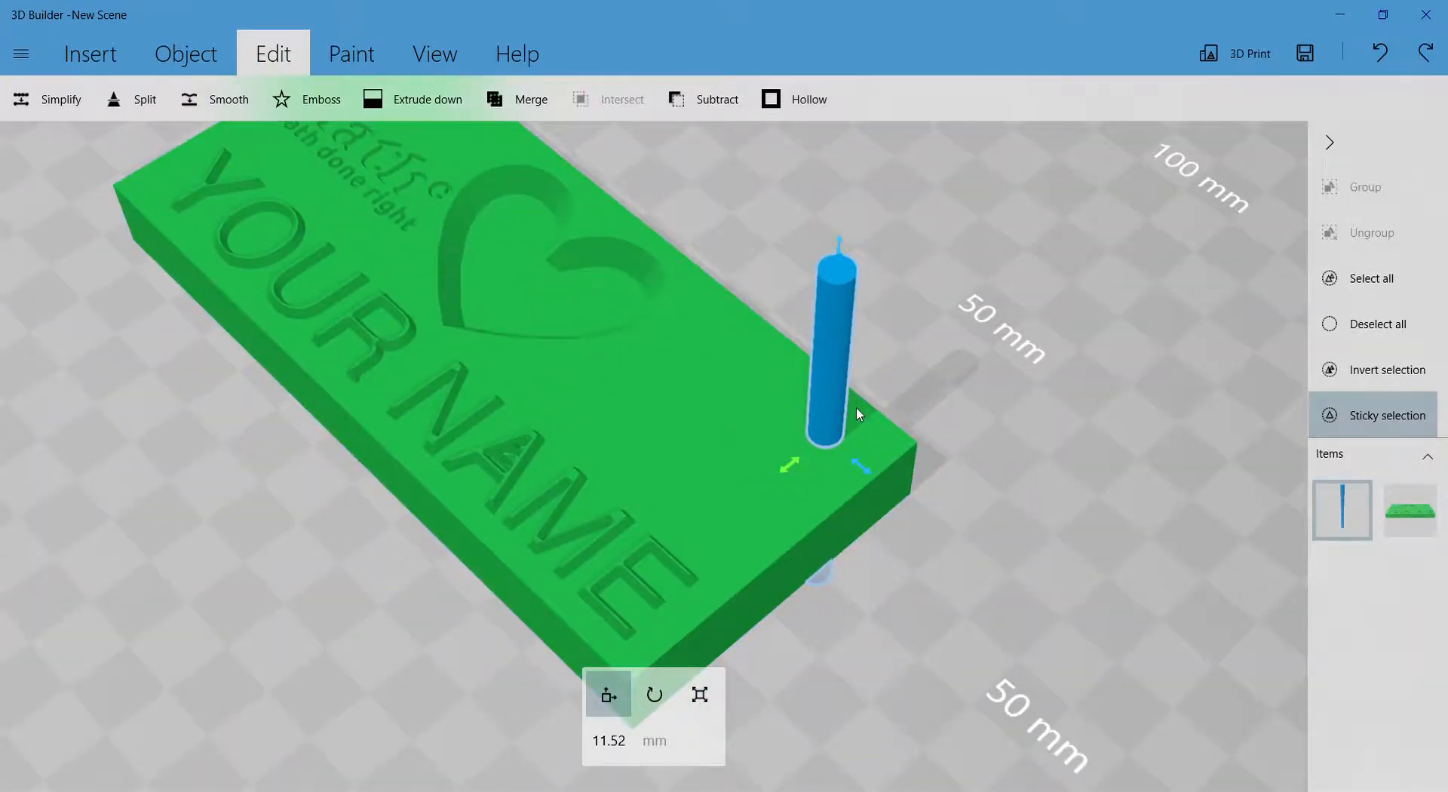
- Widen the cylinder, subtract it from the plate's corner, and inspect the larger hole
key(s)
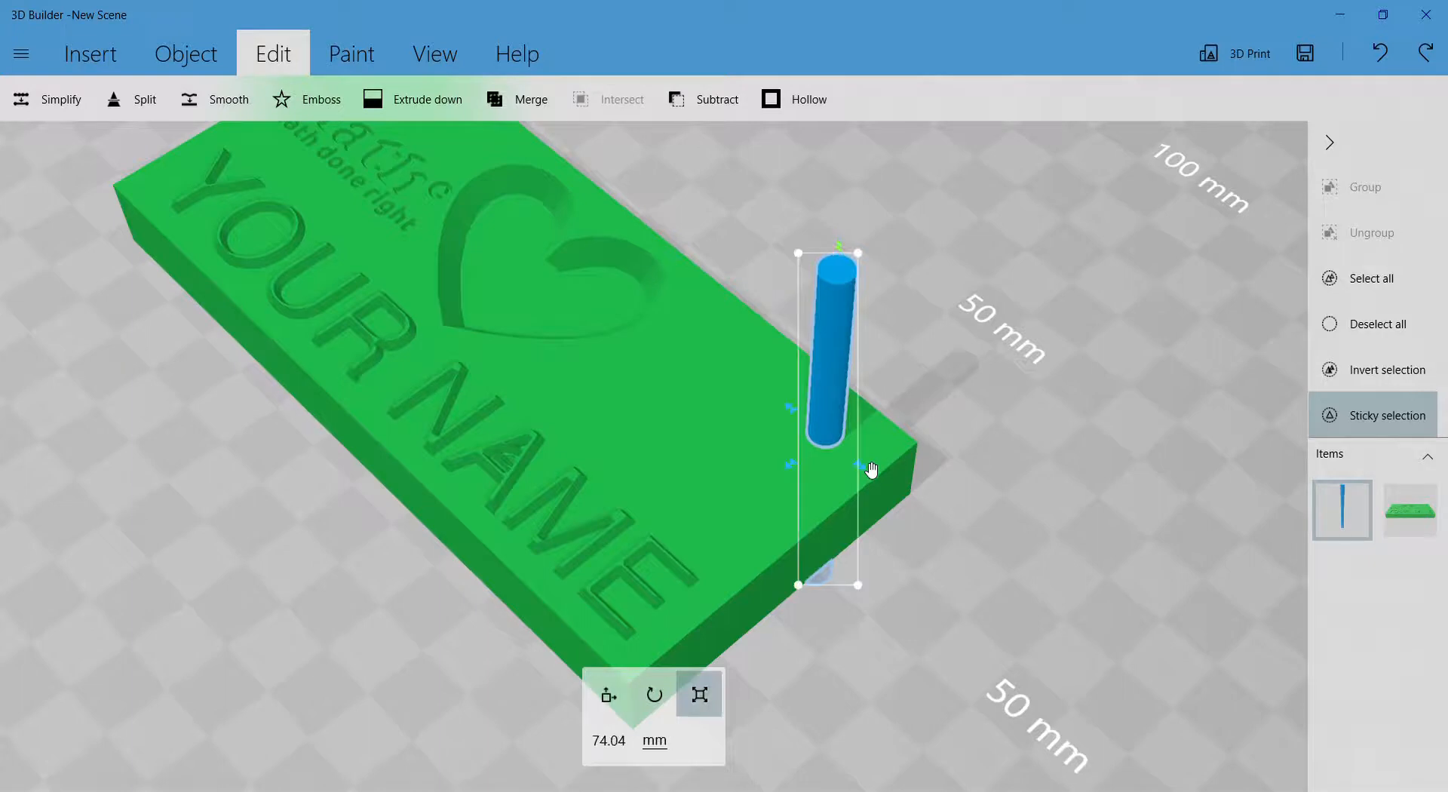
drag(858, 474, 782, 498)
click(685, 103)
scroll(913, 324, up, 4)
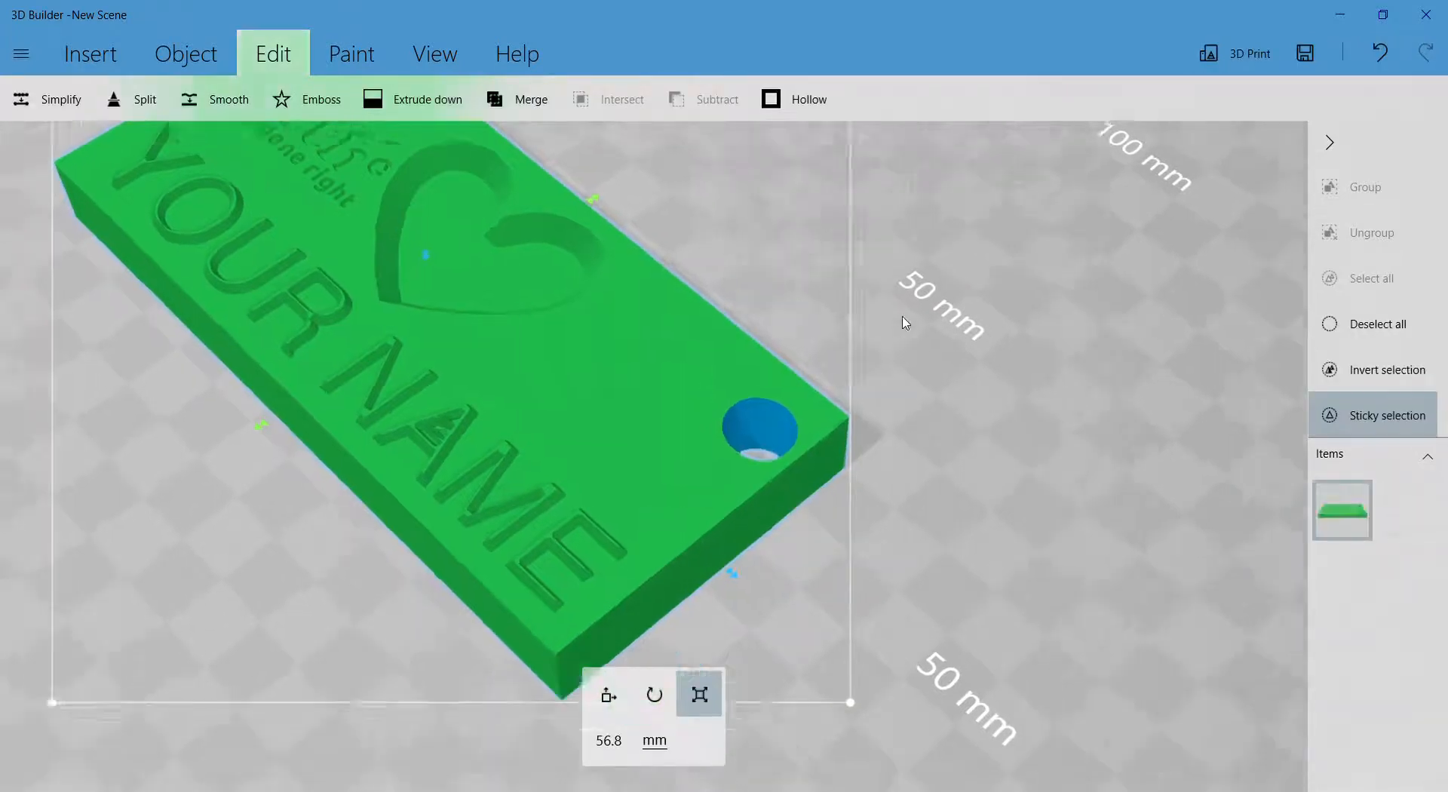
drag(925, 334, 1069, 473)
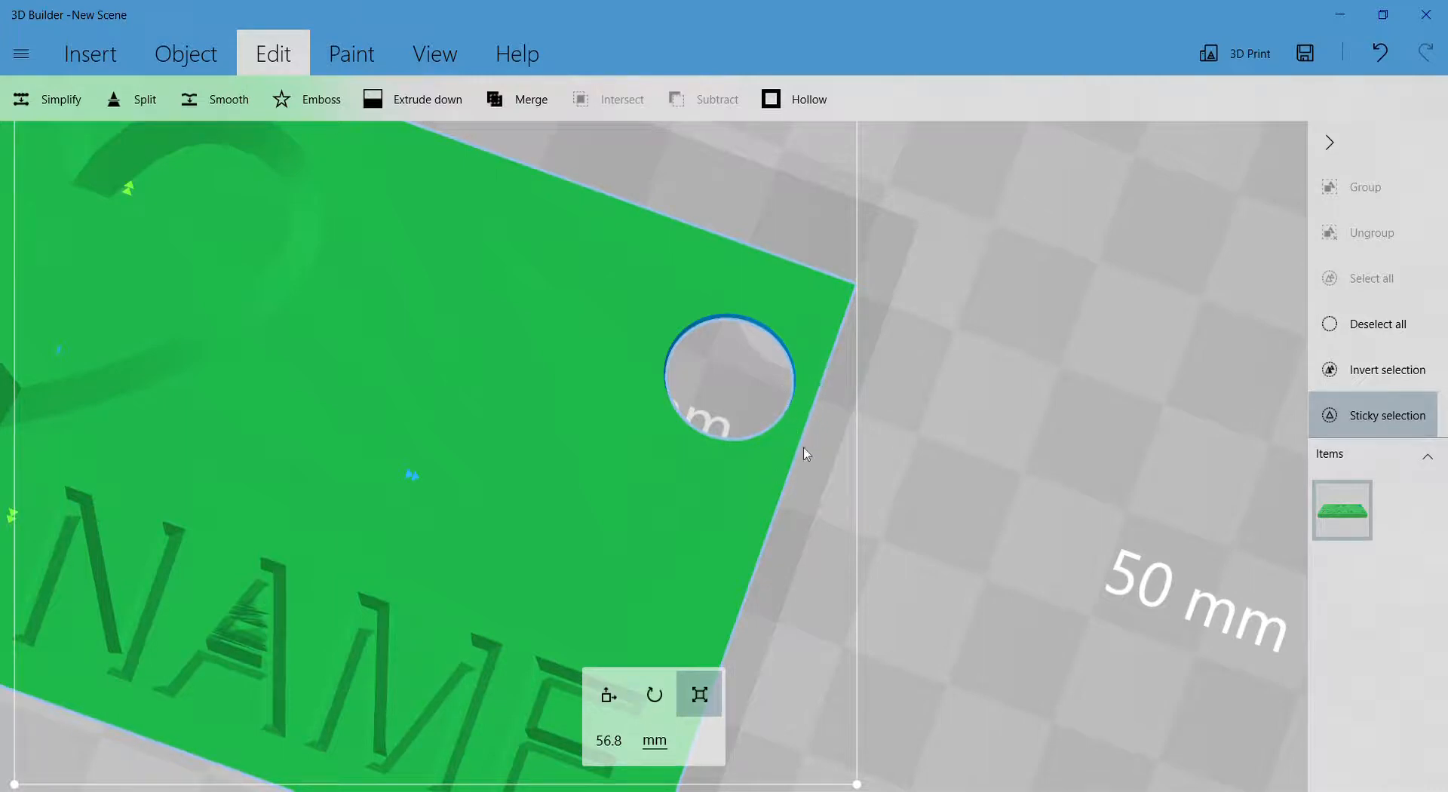
drag(957, 351, 886, 382)
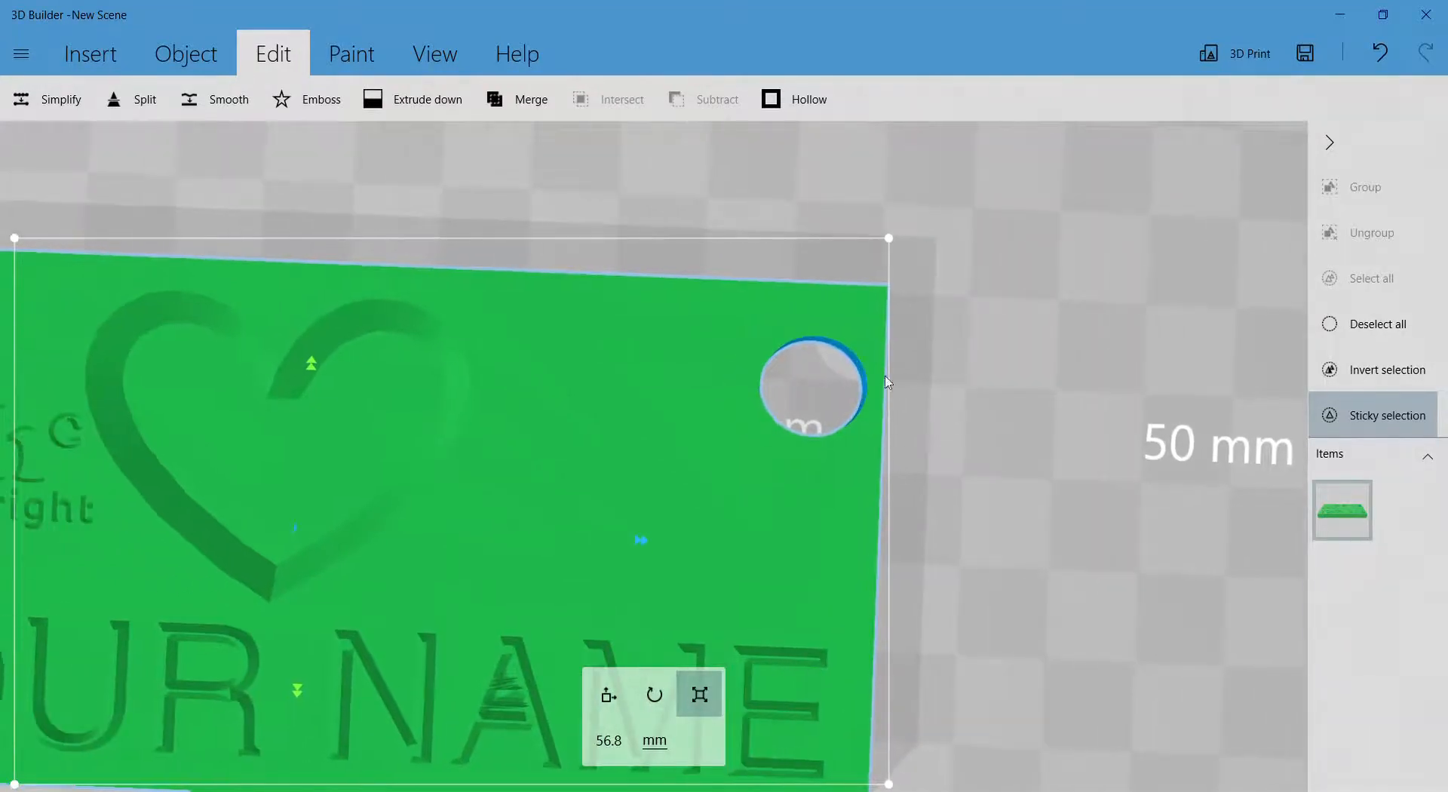
scroll(968, 367, down, 3)
right_drag(709, 232, 835, 226)
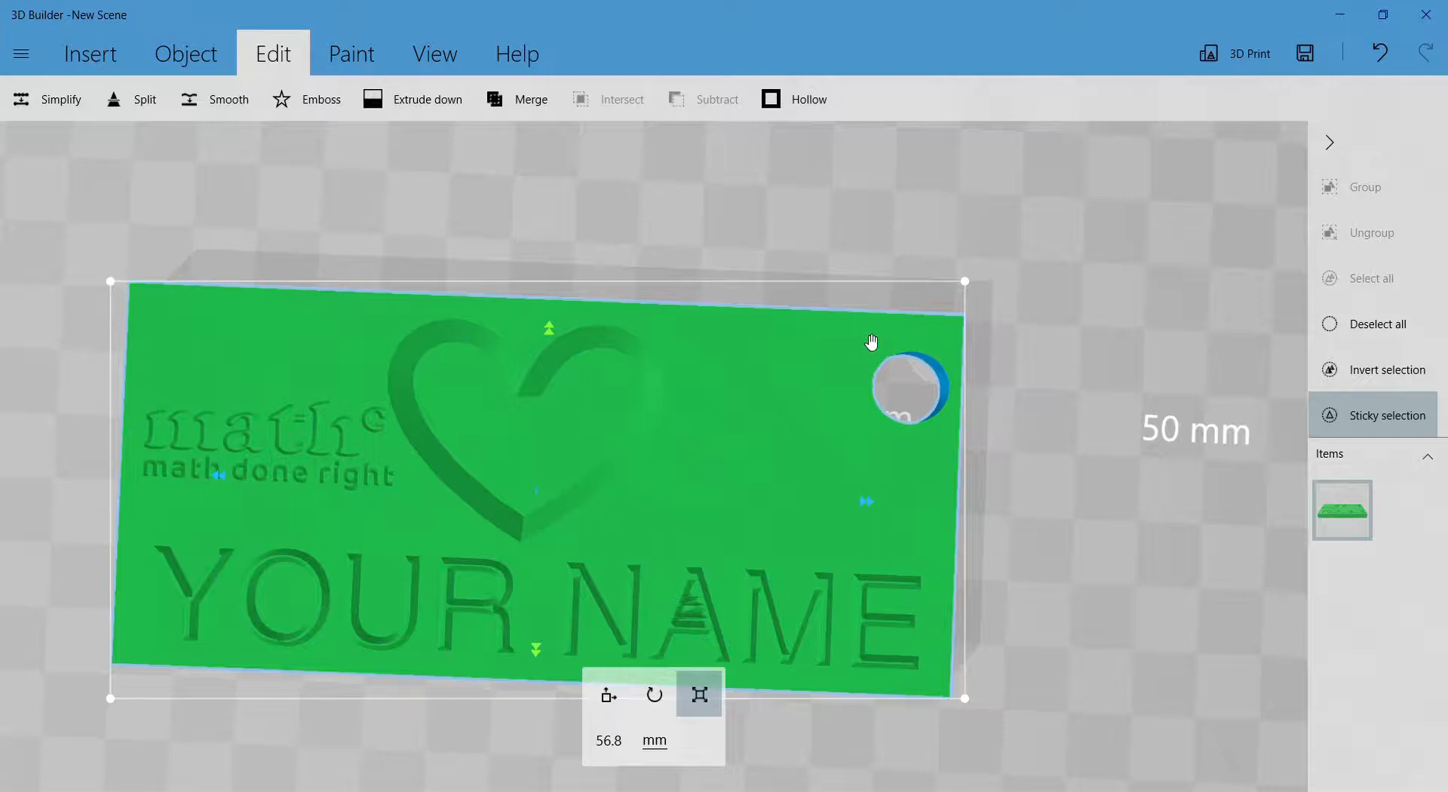
- Undo the larger hole cut and delete the cylinder from the plate's corner
key(ctrl+z)
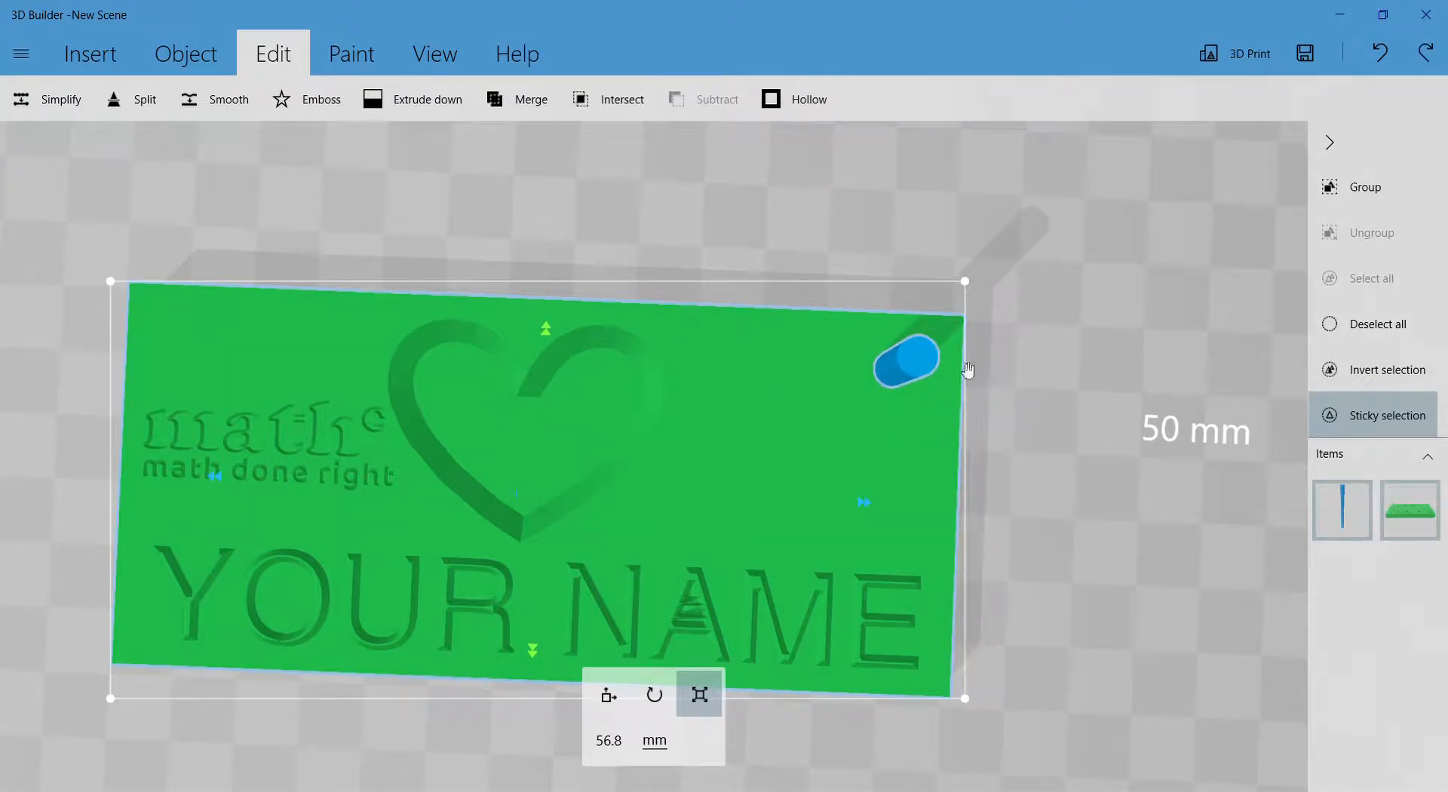
click(882, 424)
right_drag(985, 378, 830, 365)
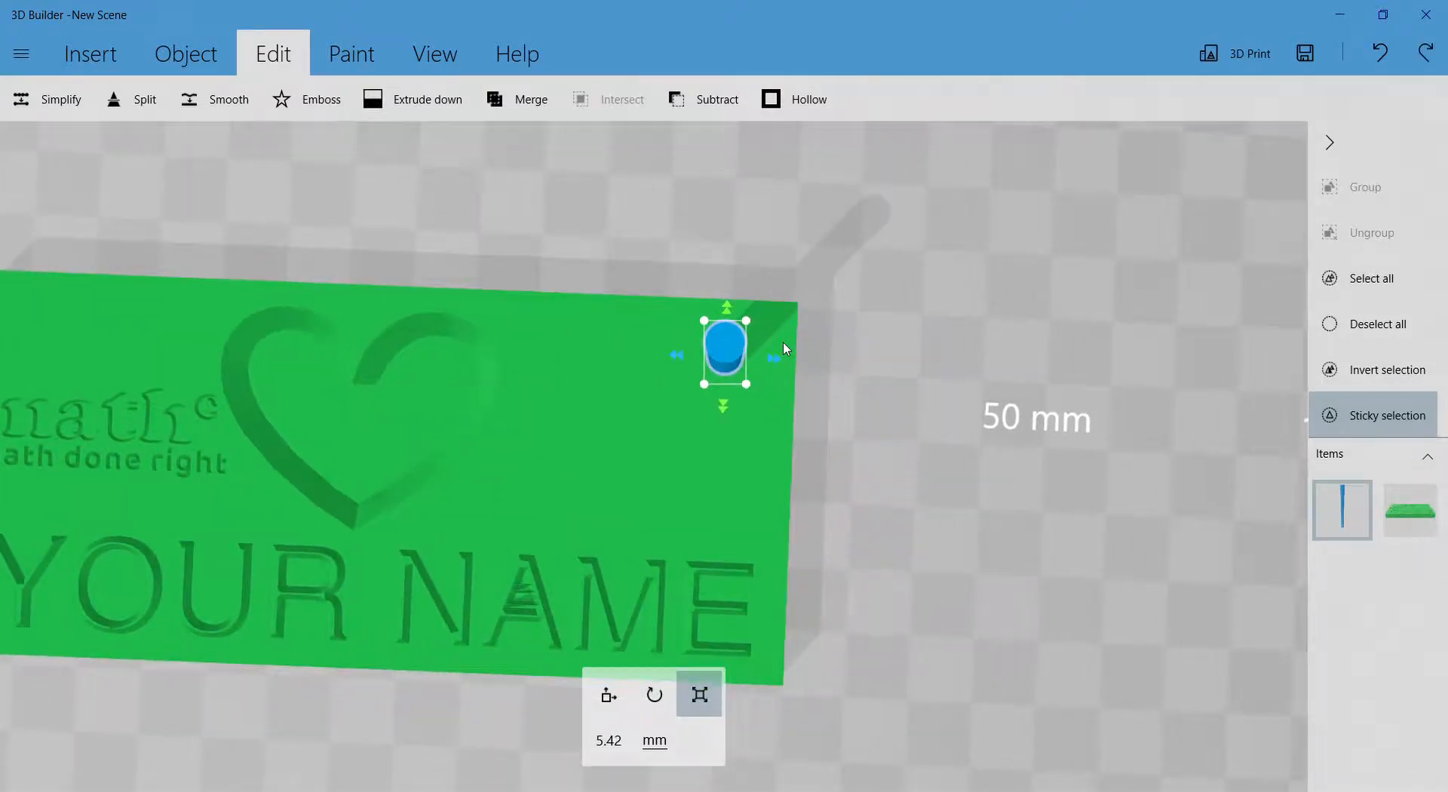
key(Delete)
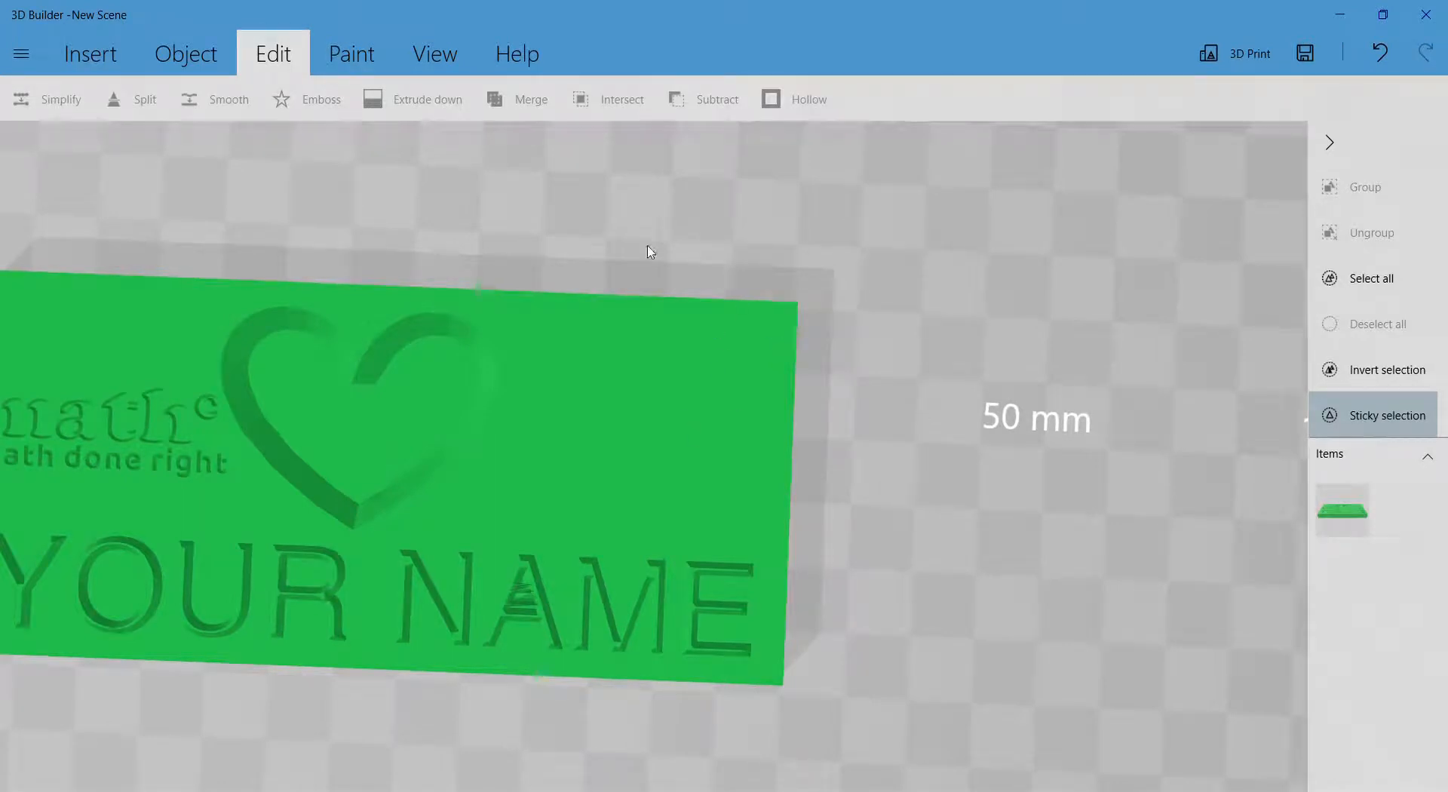
- Insert a cube and flatten it to the plate's thickness, about 13 mm high
right_drag(650, 251, 915, 257)
click(715, 368)
drag(817, 226, 838, 276)
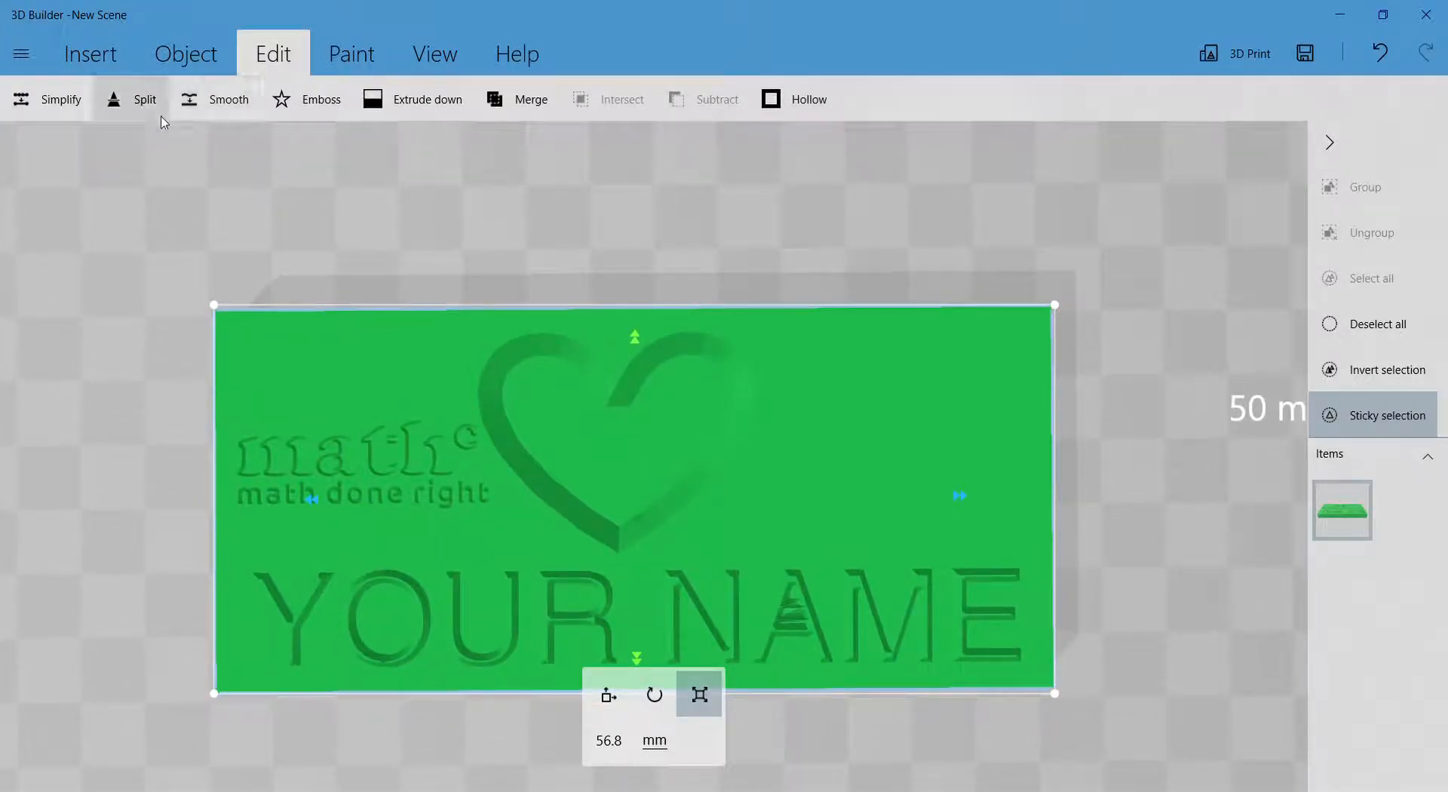
click(96, 60)
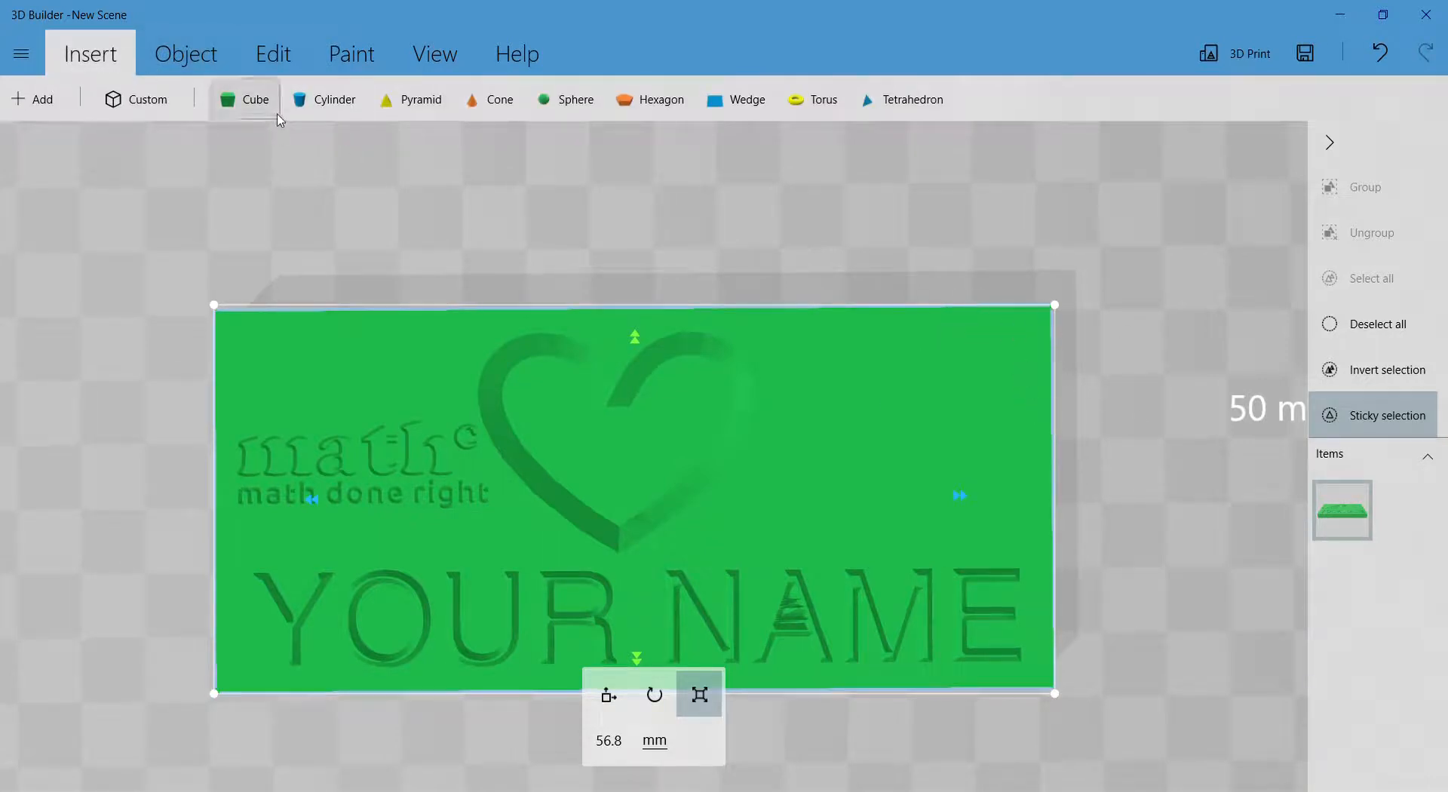
click(255, 101)
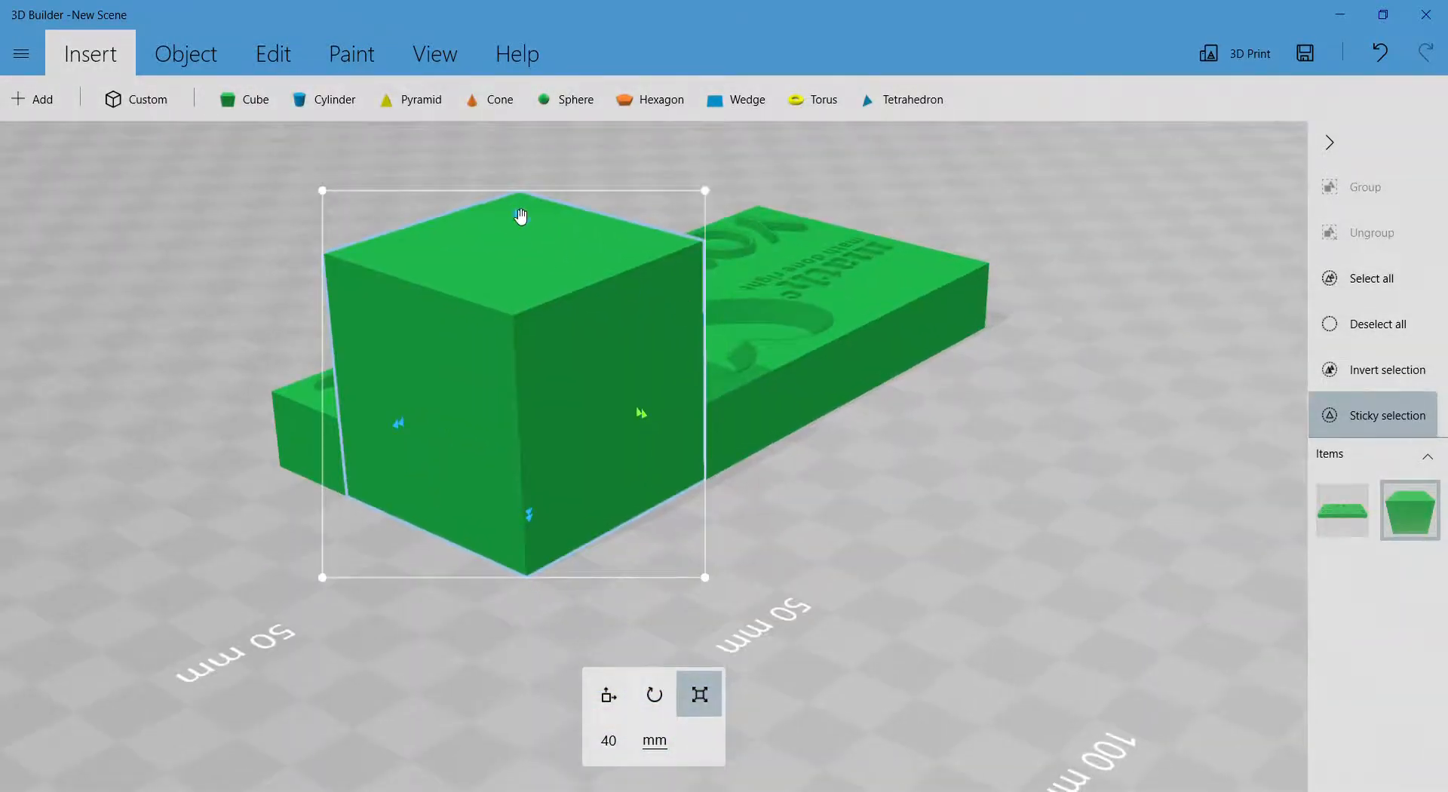
drag(520, 221, 541, 393)
click(574, 427)
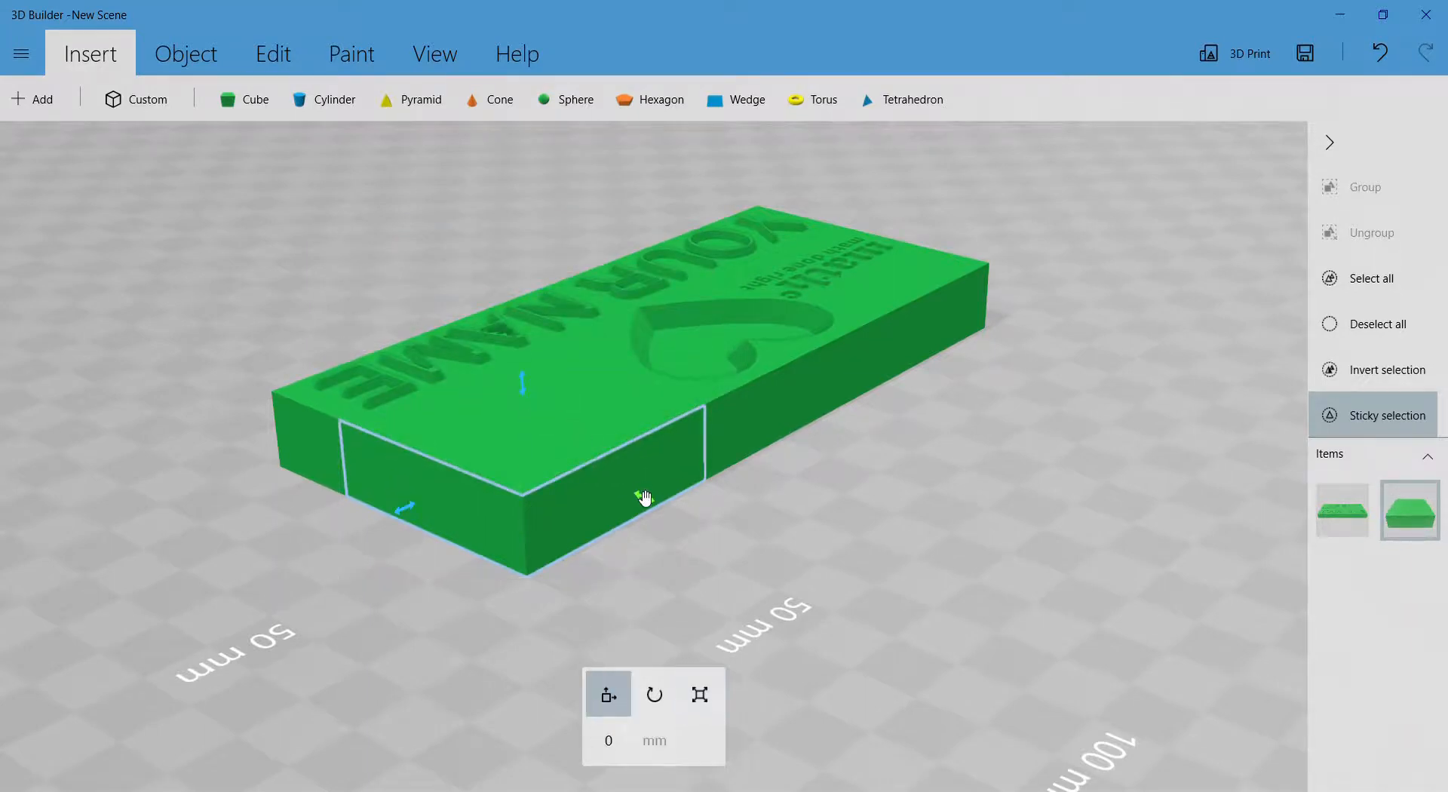
- Move the flattened cube outside the plate, against the middle of the long edge above the heart
drag(665, 507, 833, 617)
drag(560, 578, 729, 487)
drag(464, 561, 669, 450)
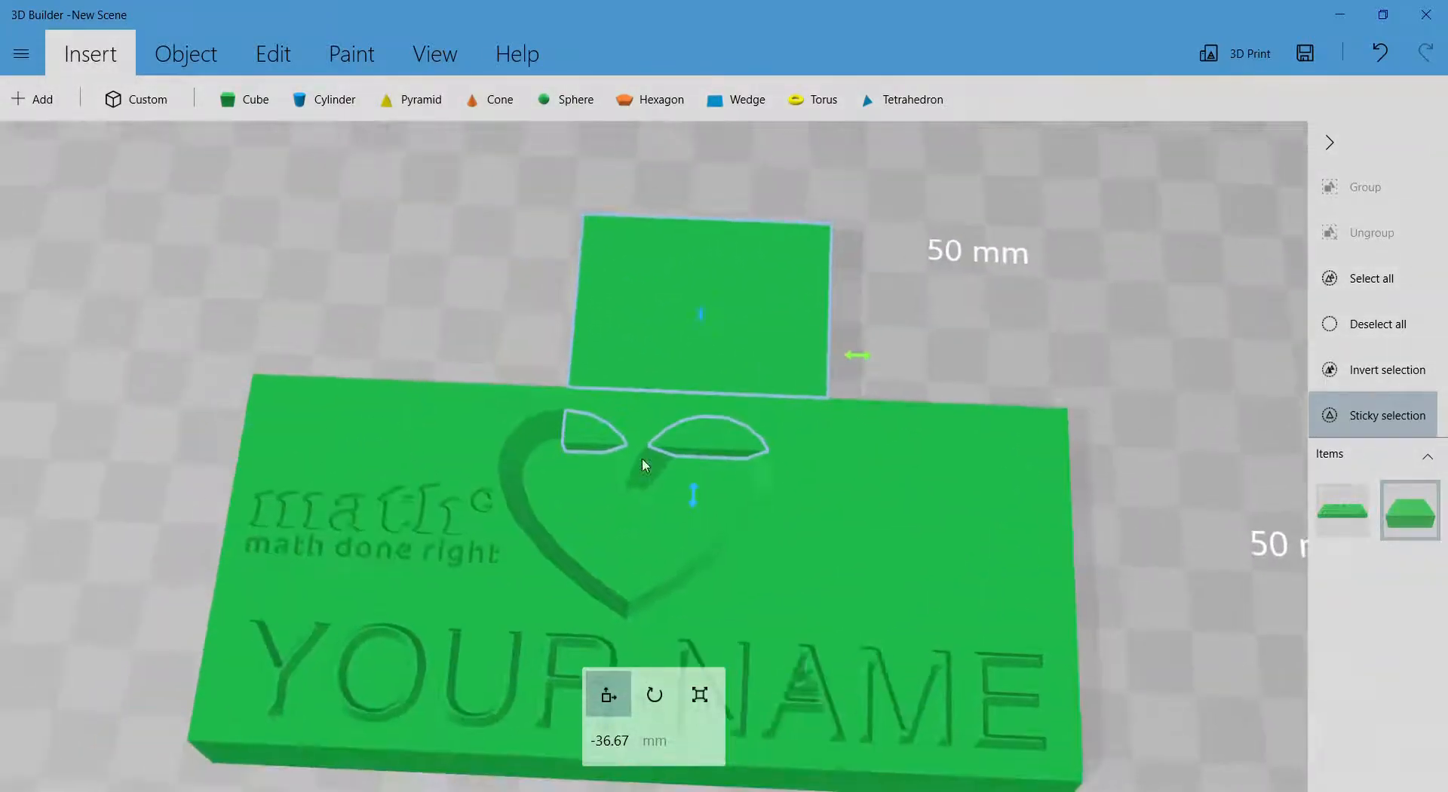
scroll(623, 452, up, 2)
drag(1064, 337, 716, 392)
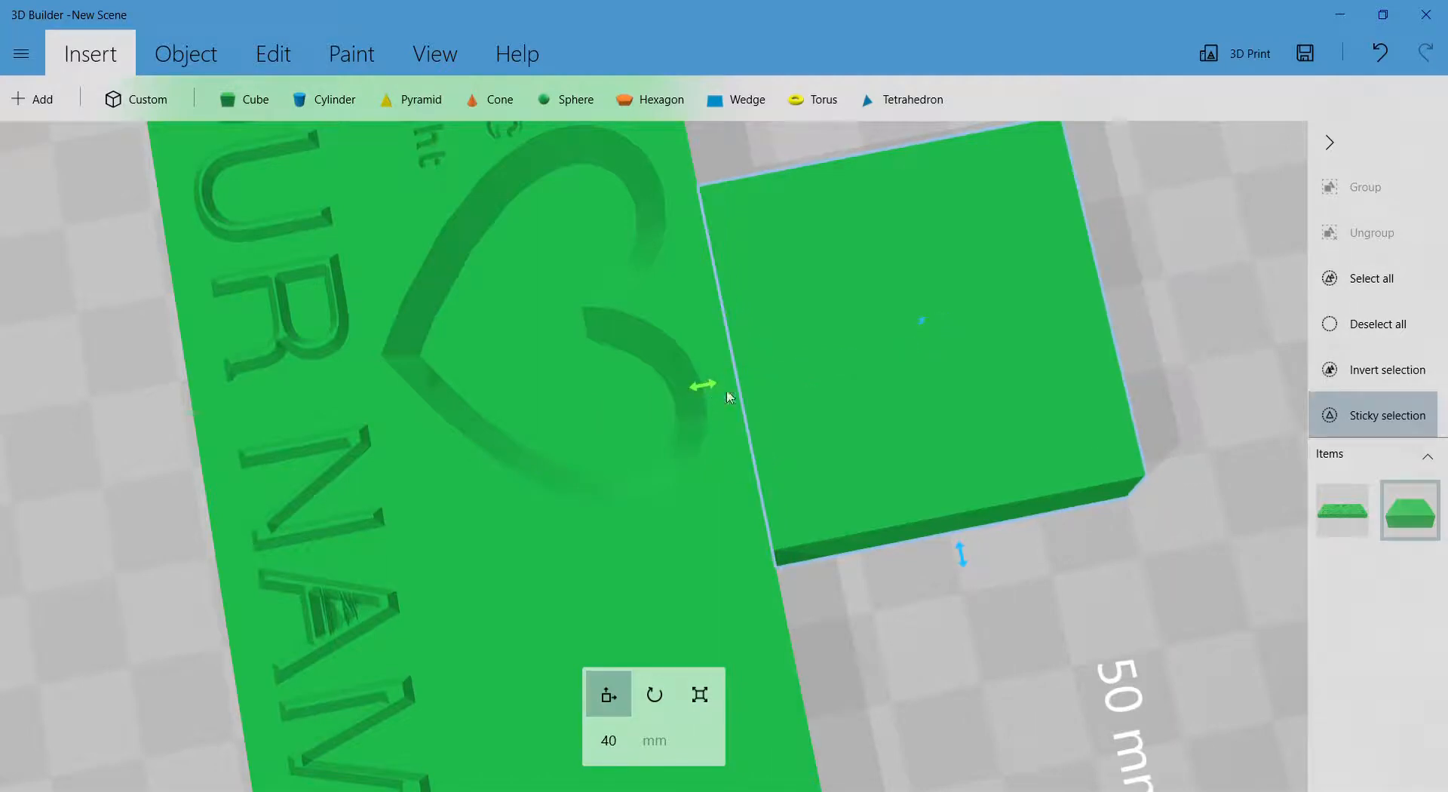
drag(712, 154, 824, 359)
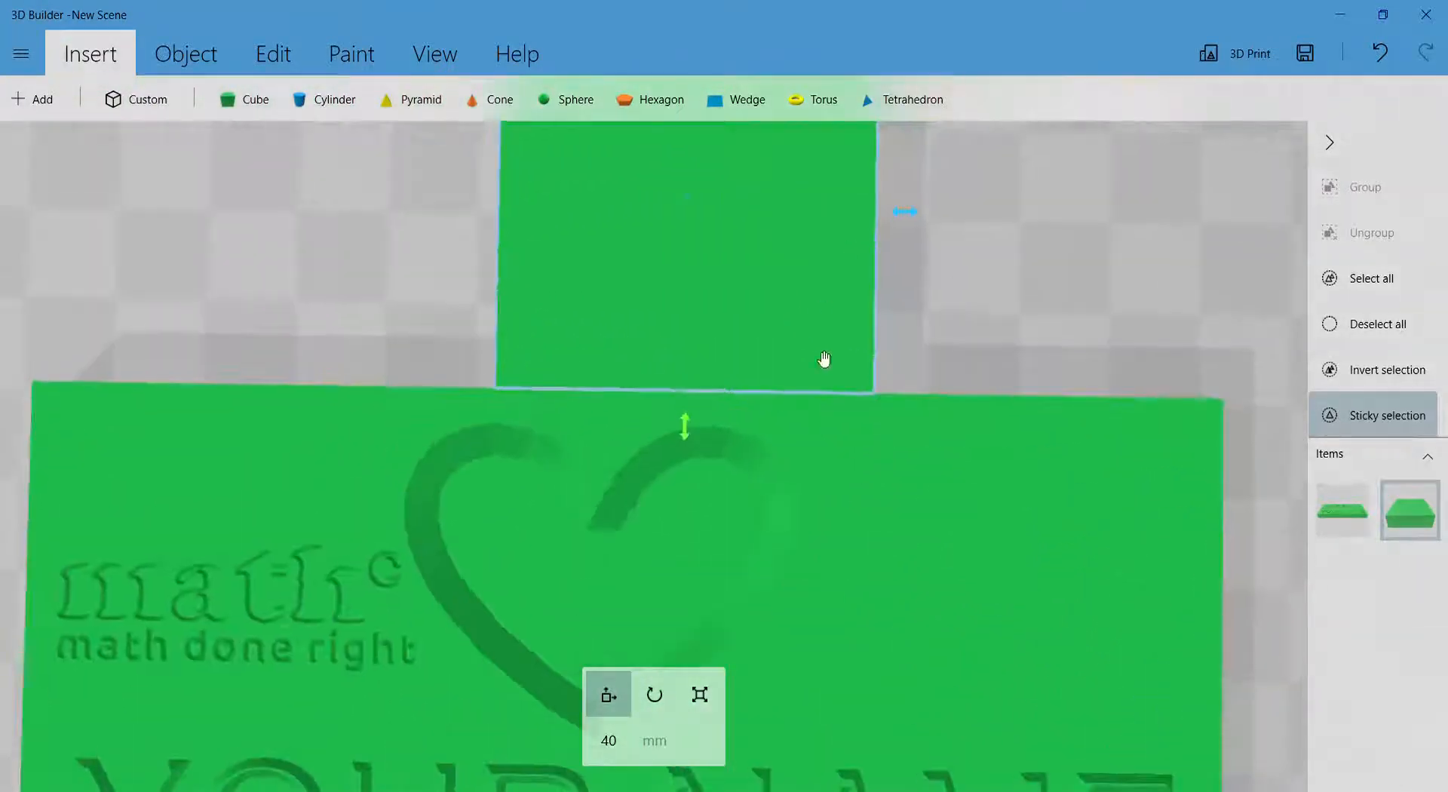
- Fine-tune the block's position so its near side meets the plate's long edge without a gap
mouse_move(687, 427)
mouse_down()
mouse_move(688, 397)
mouse_move(700, 431)
mouse_move(704, 404)
mouse_move(704, 433)
mouse_move(701, 414)
mouse_up()
drag(978, 331, 991, 346)
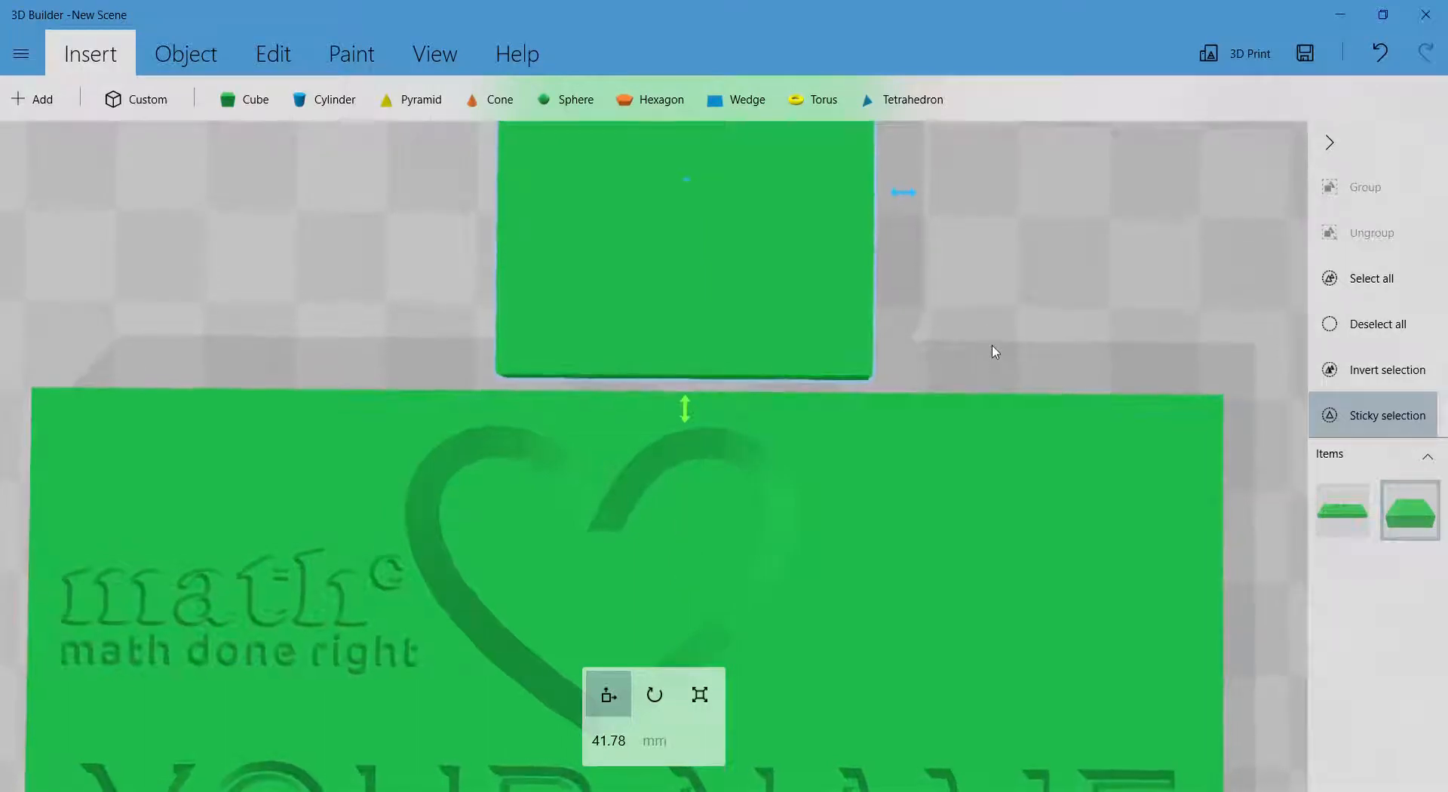
right_drag(971, 295, 1074, 323)
drag(577, 226, 495, 223)
drag(712, 436, 710, 477)
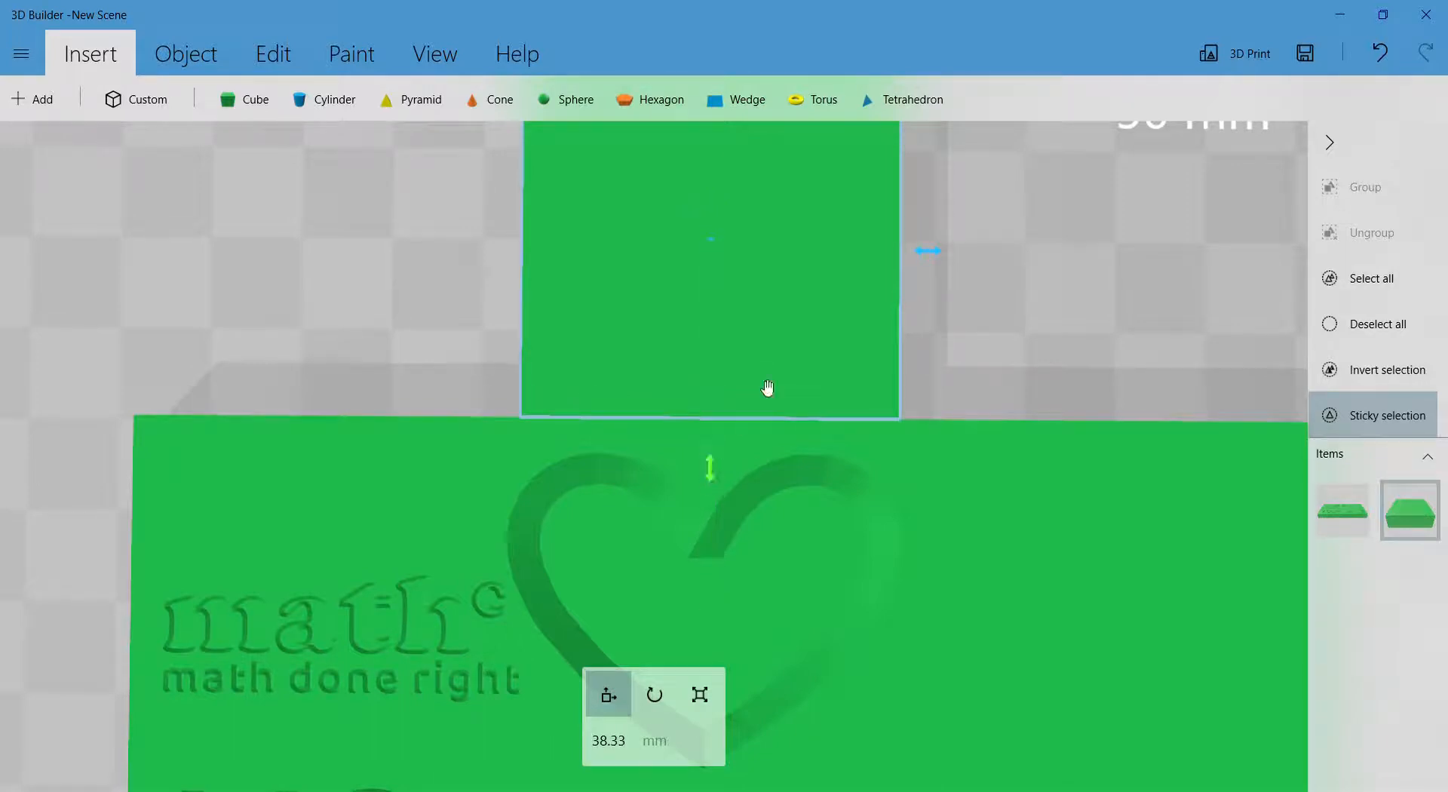
scroll(967, 369, down, 5)
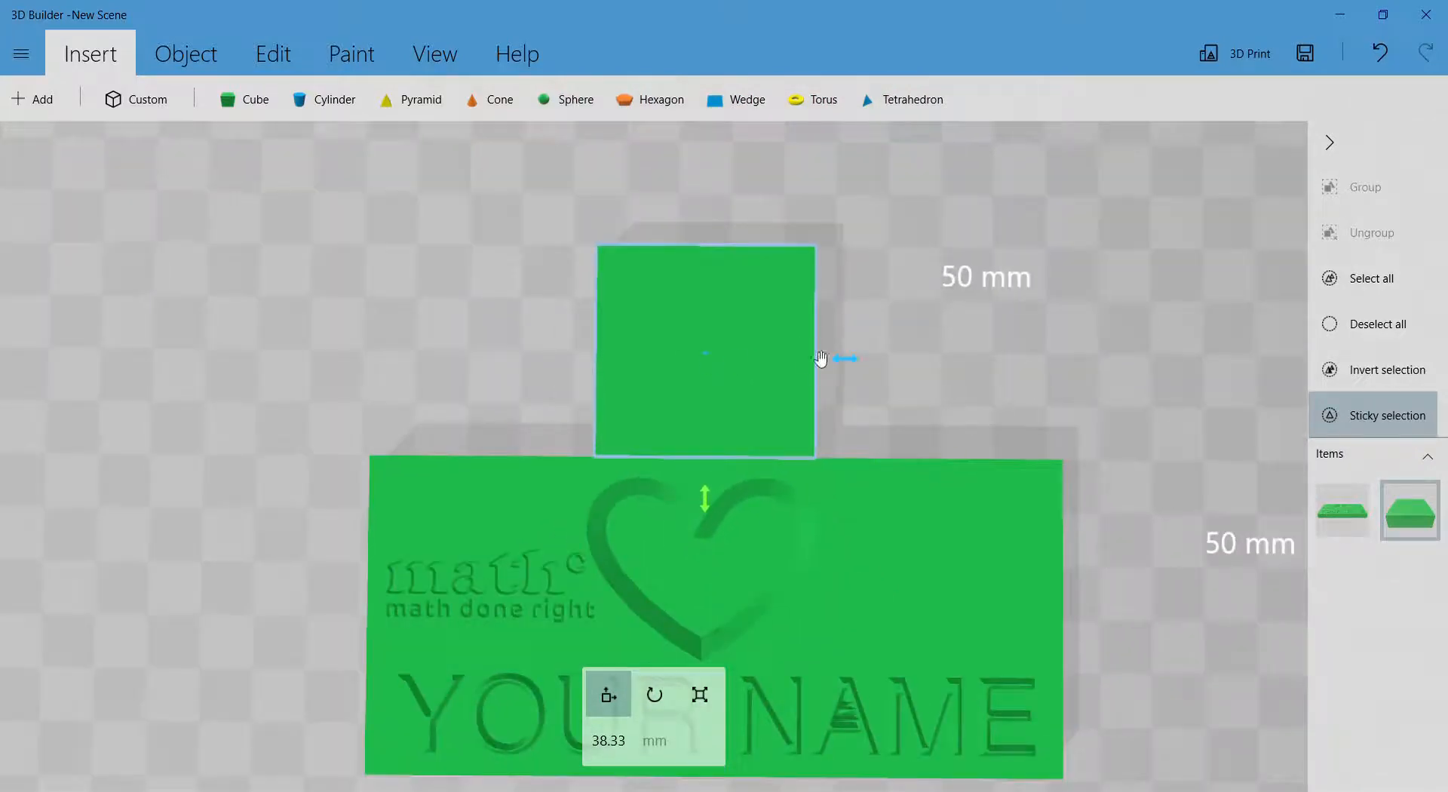
- Shorten the block's outward depth from the plate to about 24 mm
click(700, 694)
drag(709, 230, 708, 303)
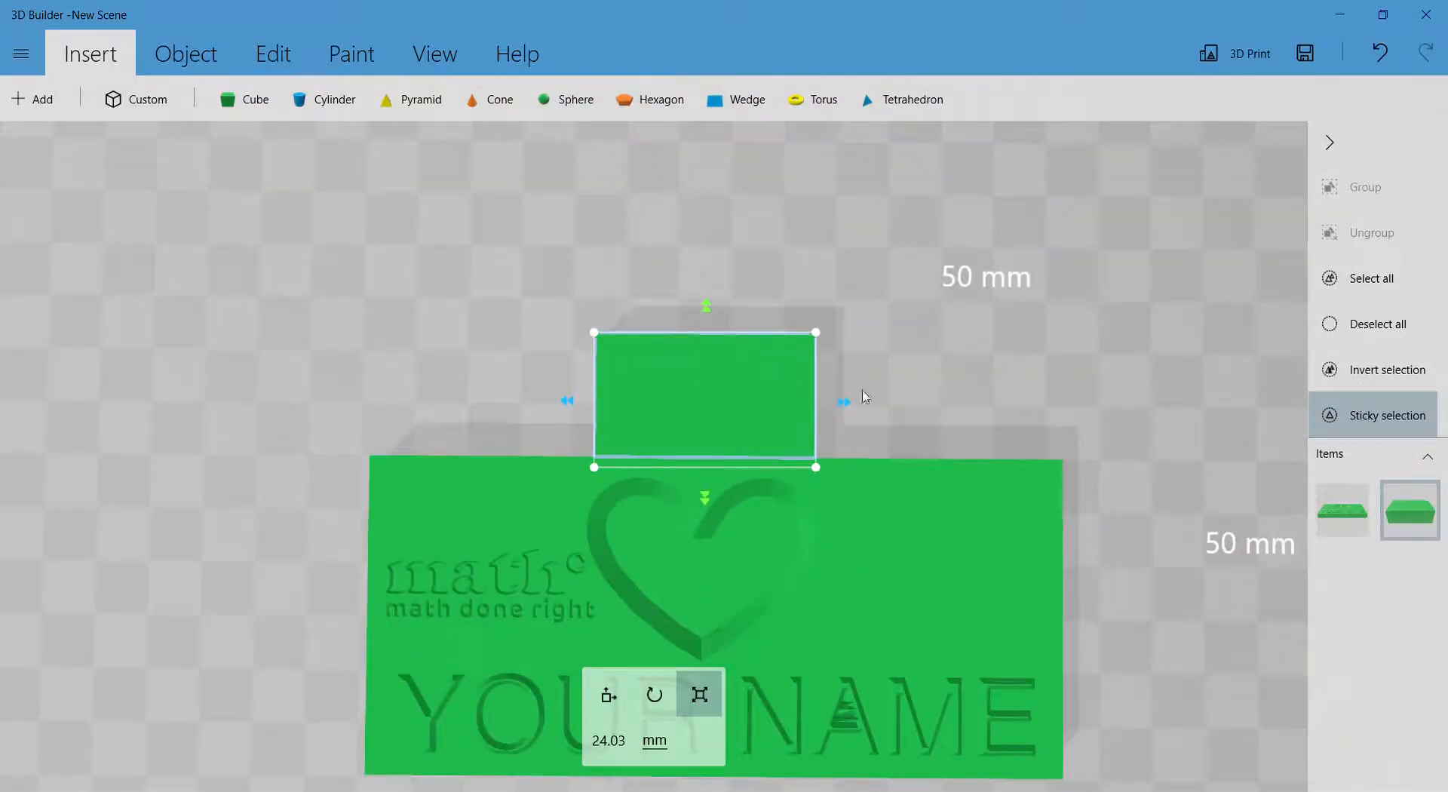
scroll(860, 397, up, 3)
click(807, 407)
click(739, 374)
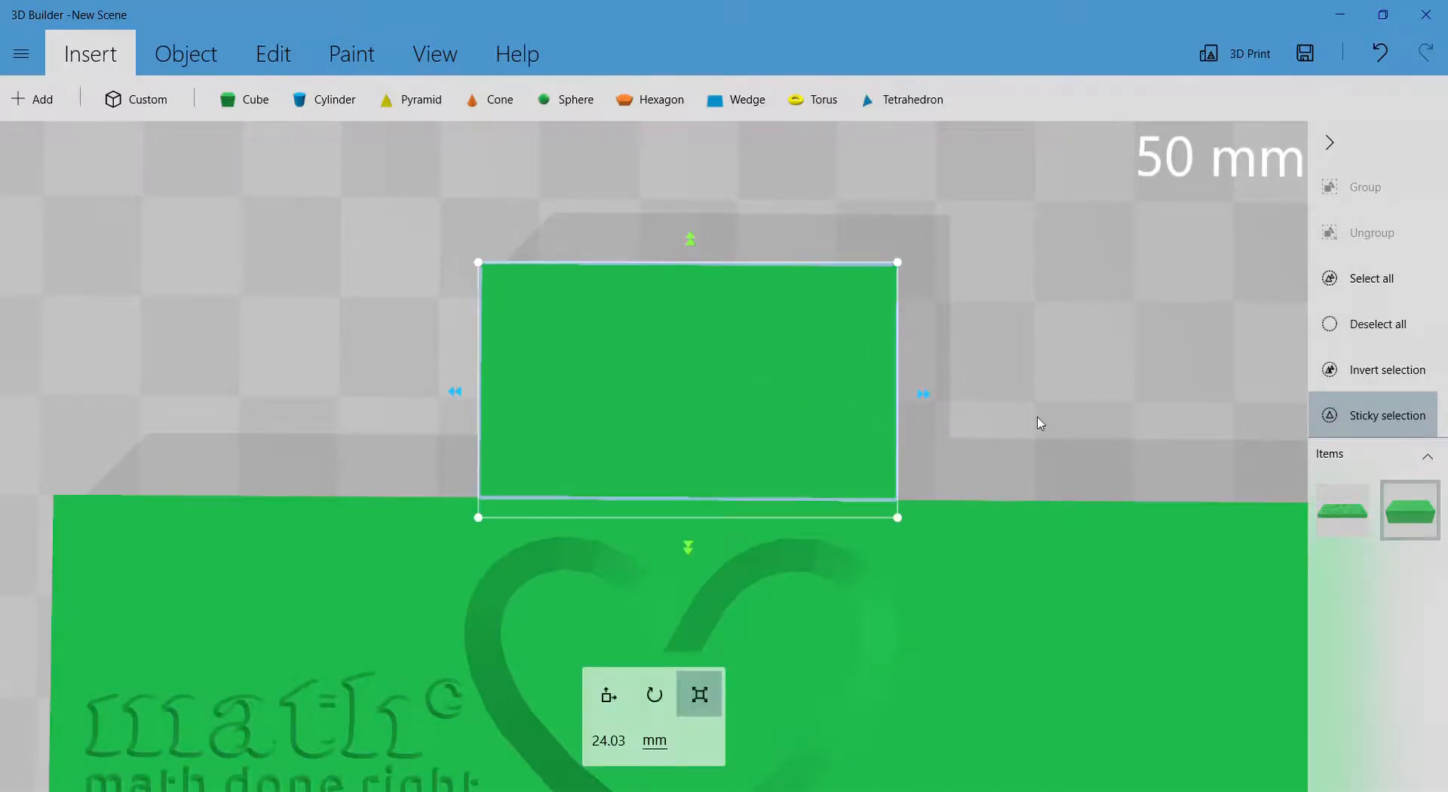
- Duplicate the attachment block, scale the copy down to about 12 mm deep, and stretch it vertically to about 49 mm
click(186, 53)
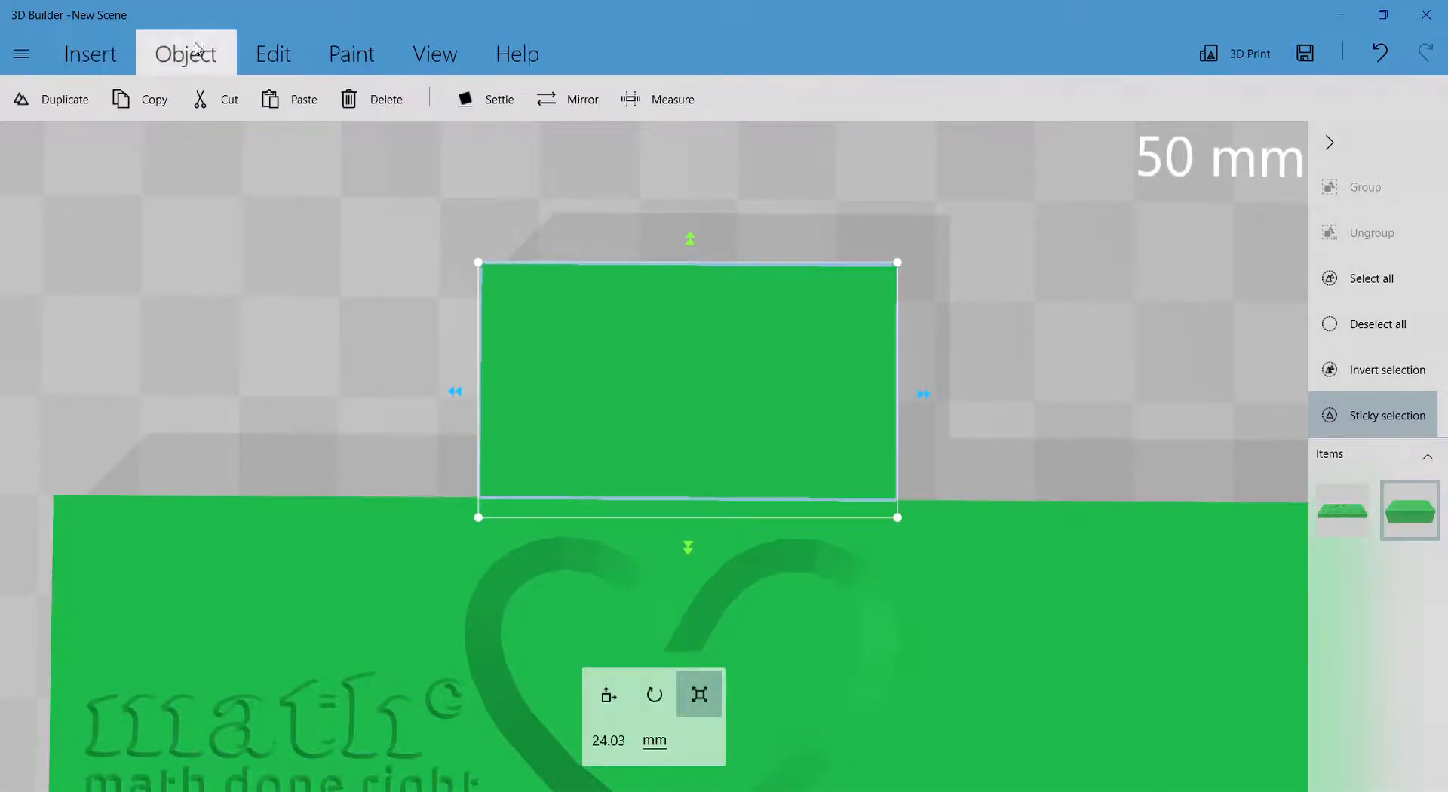
click(25, 100)
drag(465, 390, 928, 405)
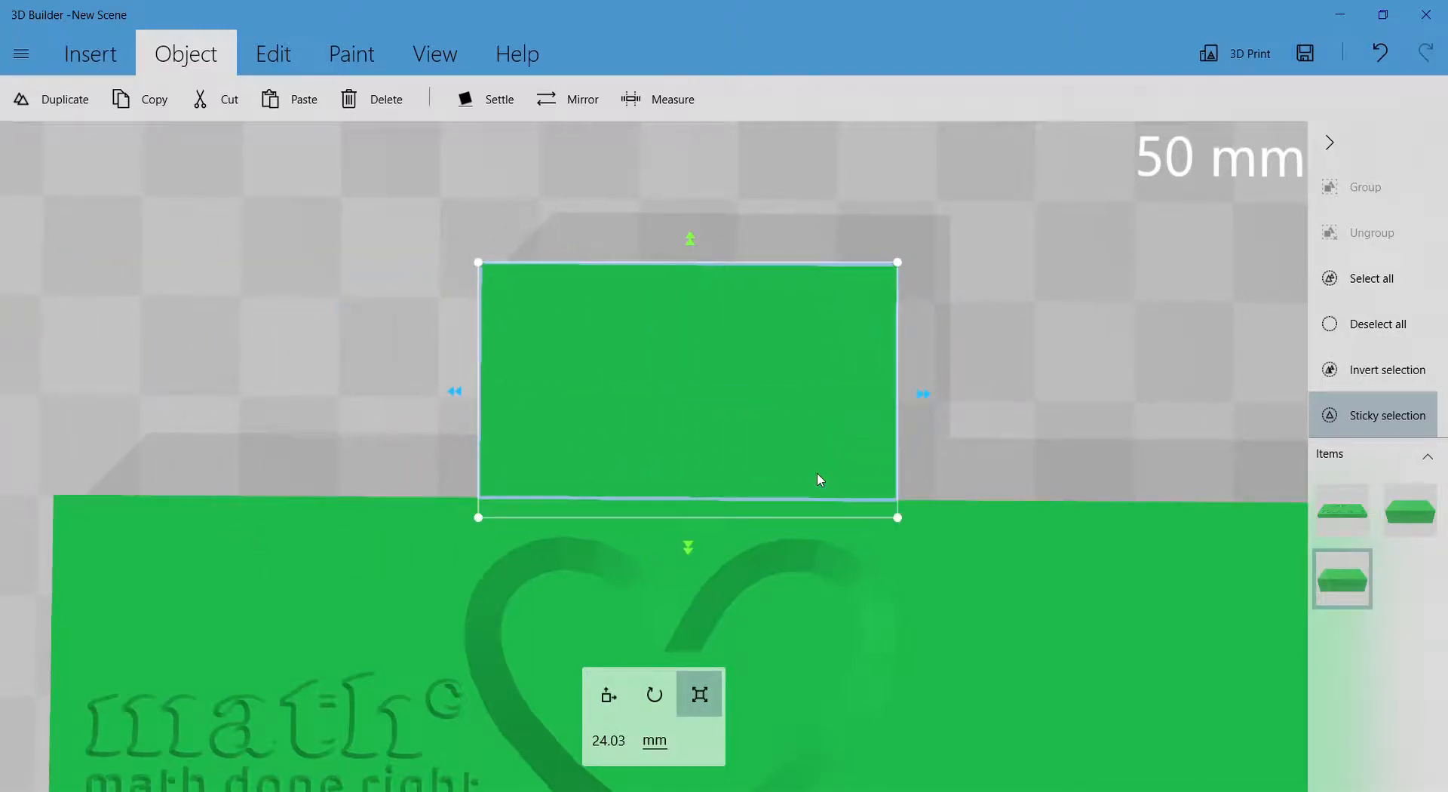
drag(908, 529, 817, 471)
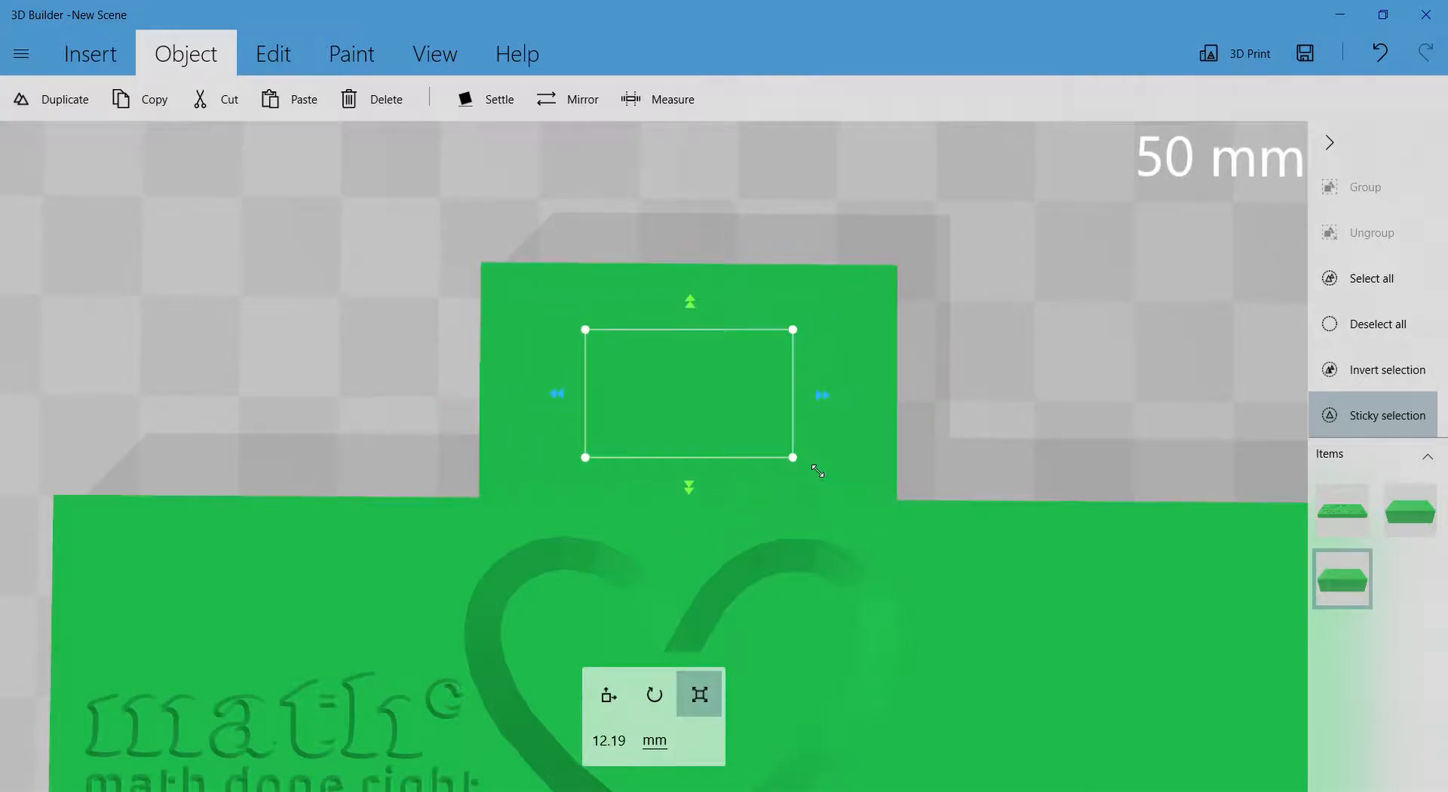
right_drag(1030, 379, 706, 296)
drag(733, 438, 797, 775)
drag(973, 324, 1005, 419)
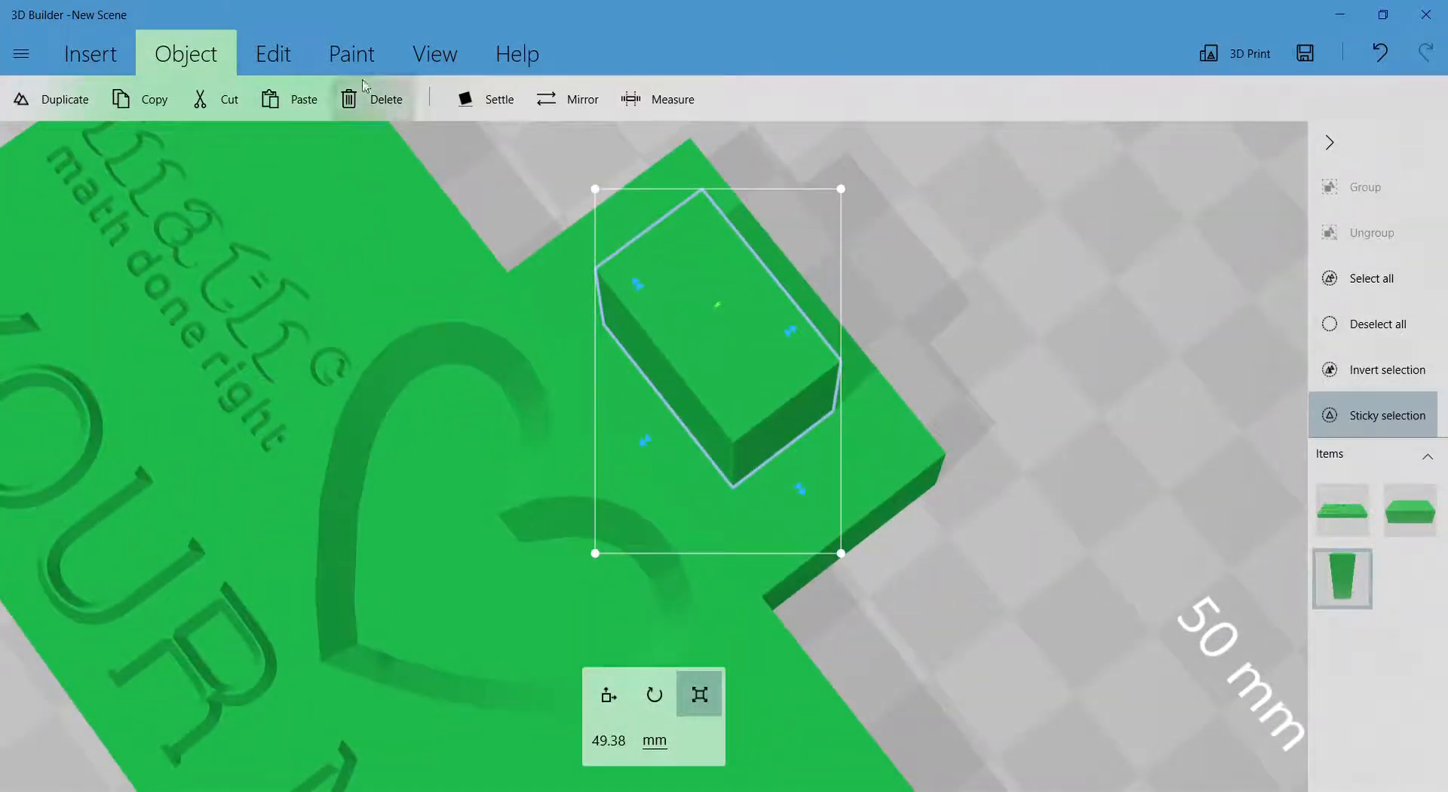
- Subtract the smaller copy from the attachment block and inspect the rectangular opening from several angles
click(273, 54)
click(712, 98)
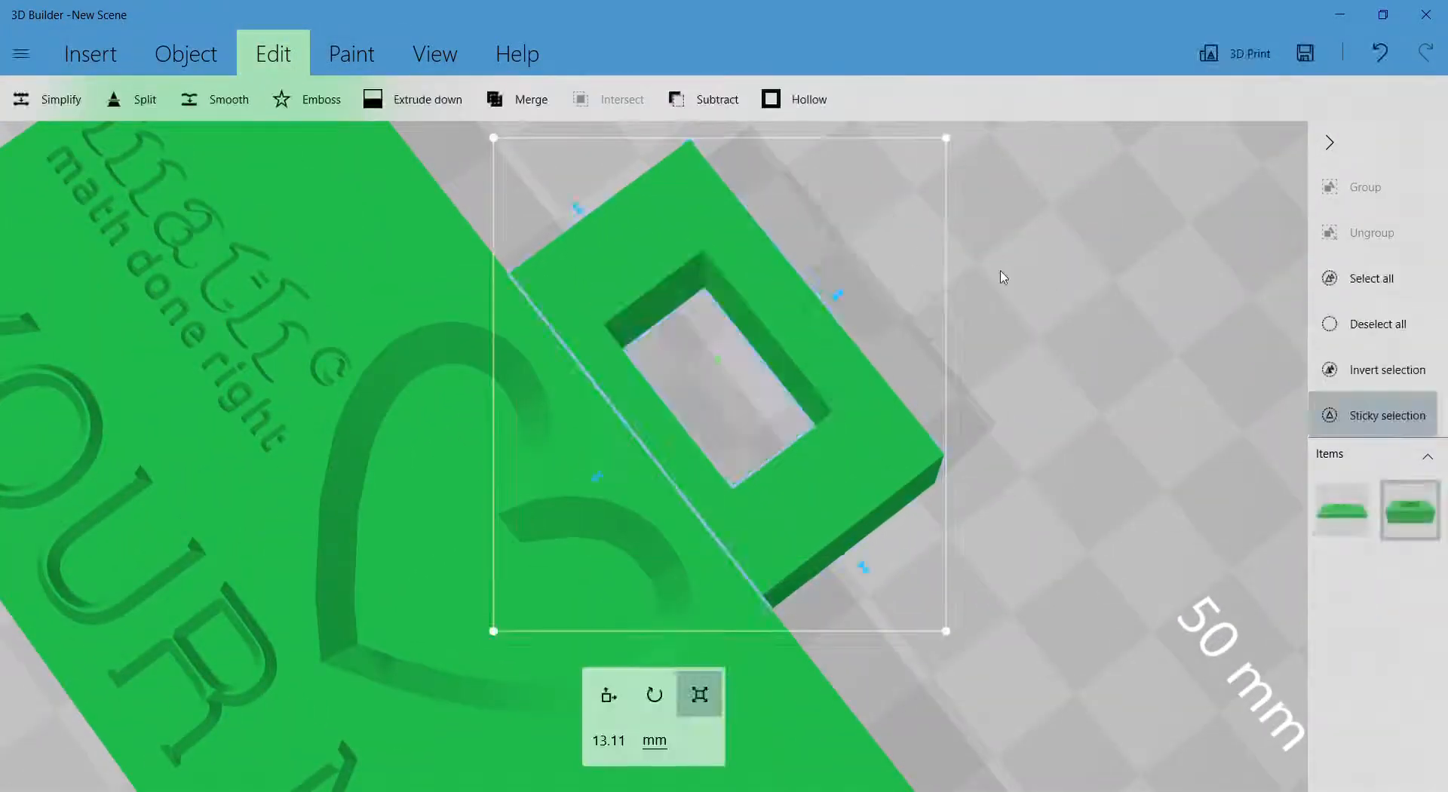
click(1019, 375)
drag(1019, 376, 1156, 355)
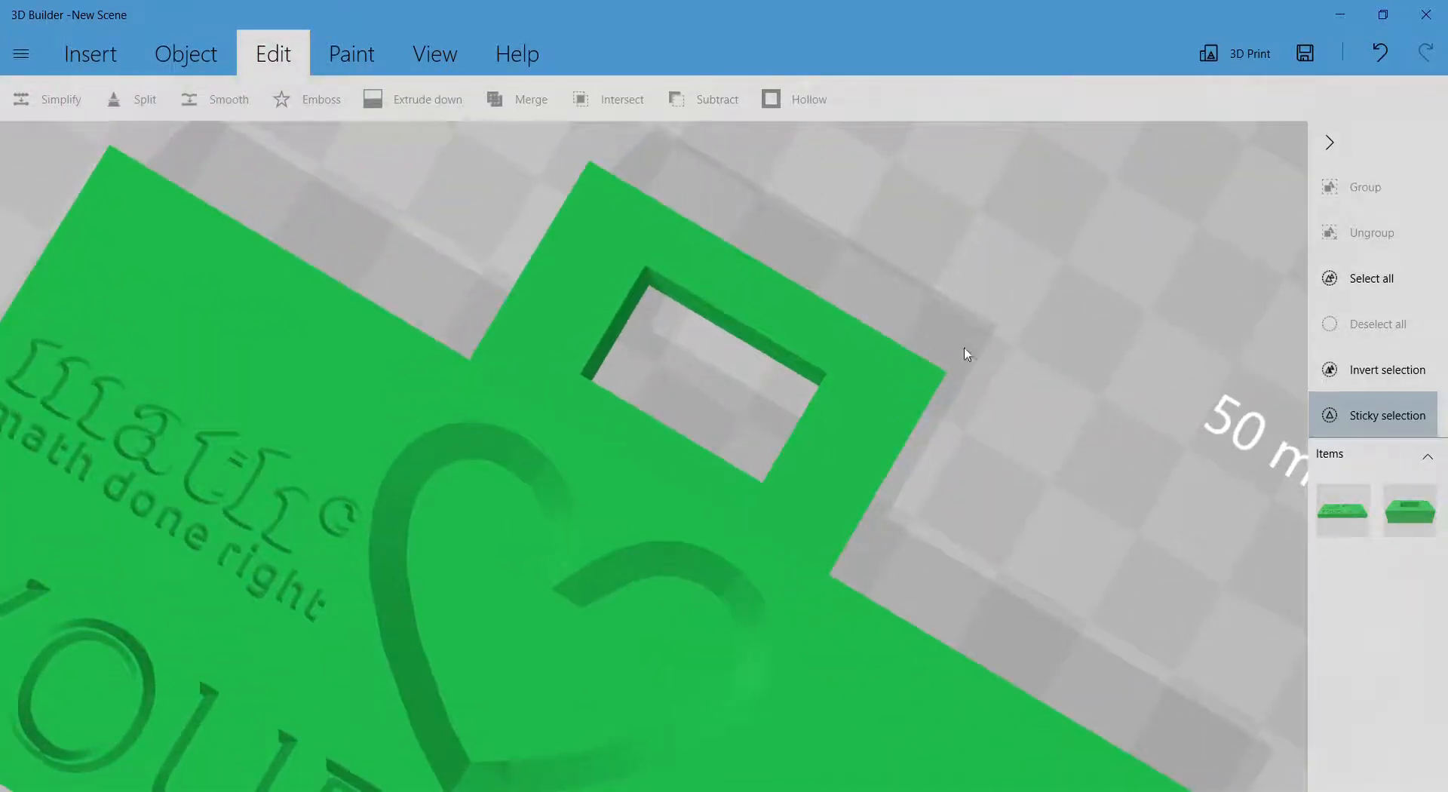
scroll(973, 358, down, 3)
drag(1084, 483, 1016, 435)
scroll(747, 423, down, 3)
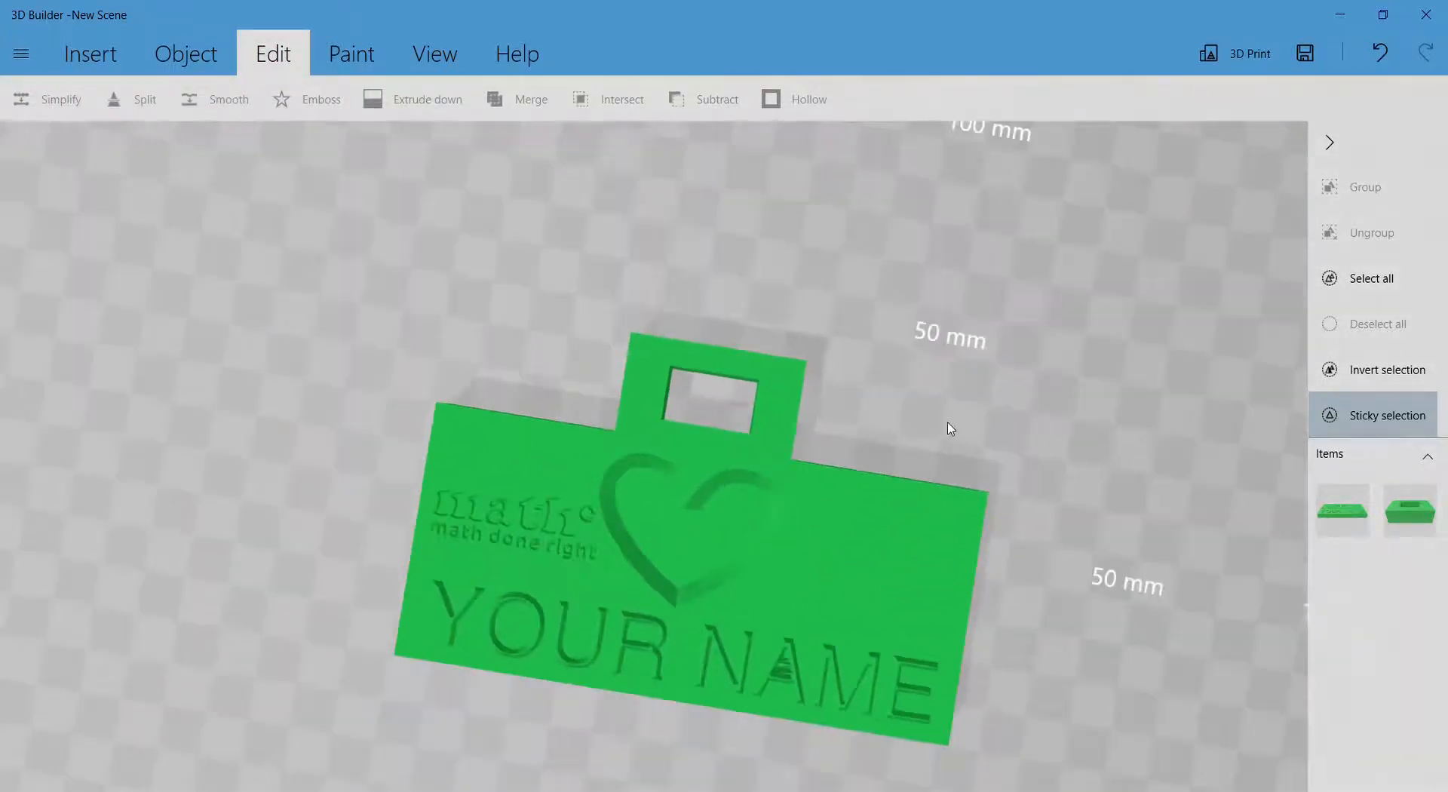
scroll(832, 363, up, 3)
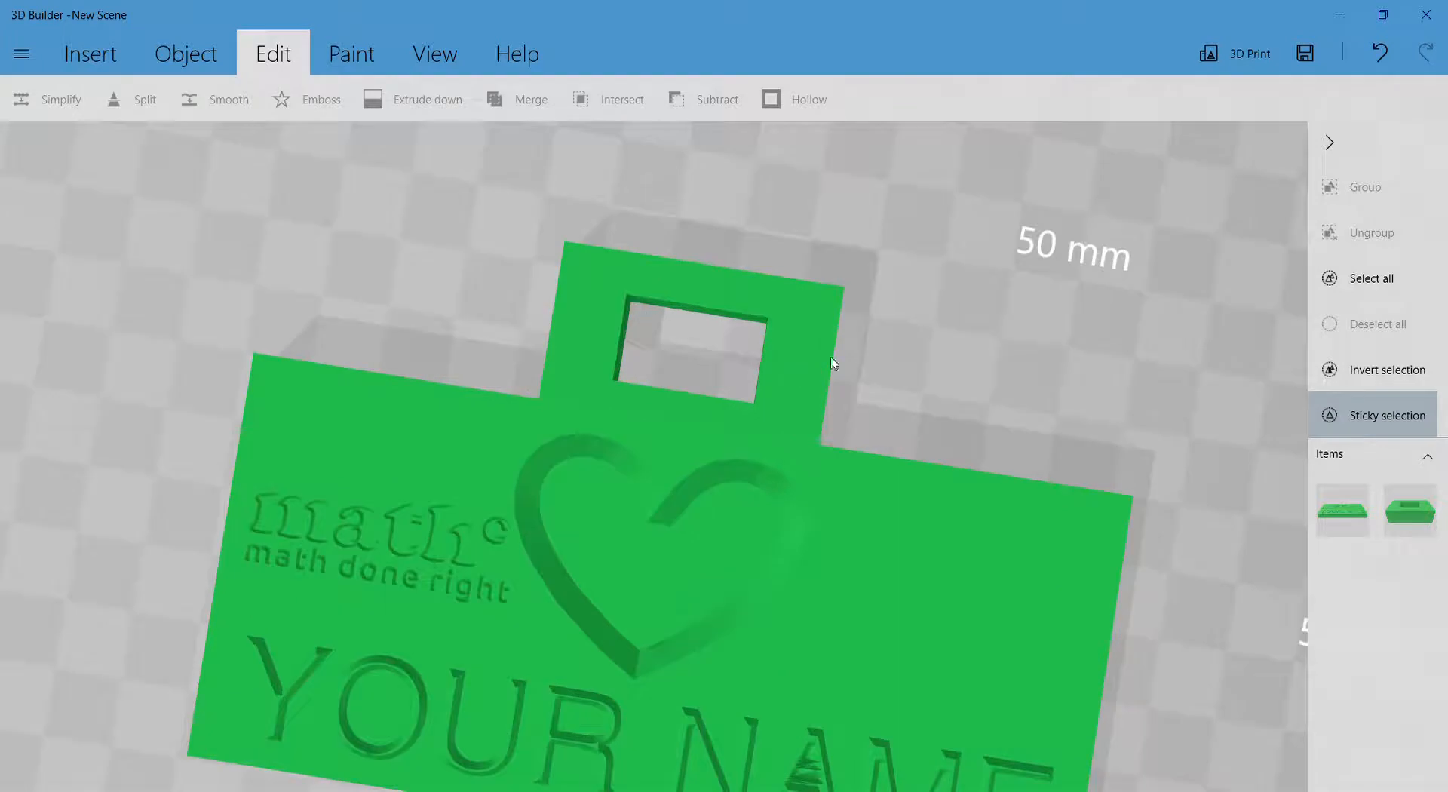
drag(963, 358, 792, 350)
scroll(887, 353, up, 2)
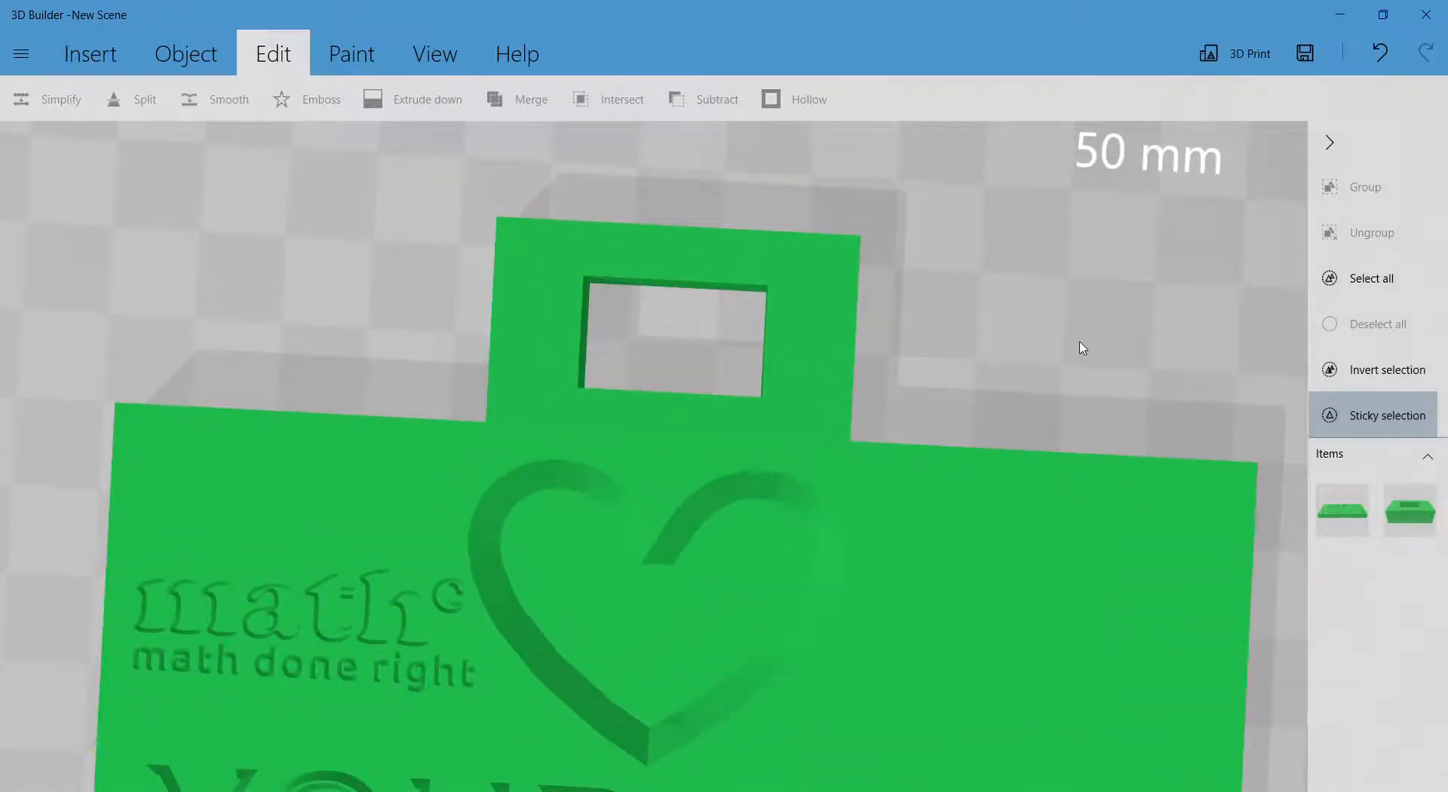
scroll(1063, 355, down, 2)
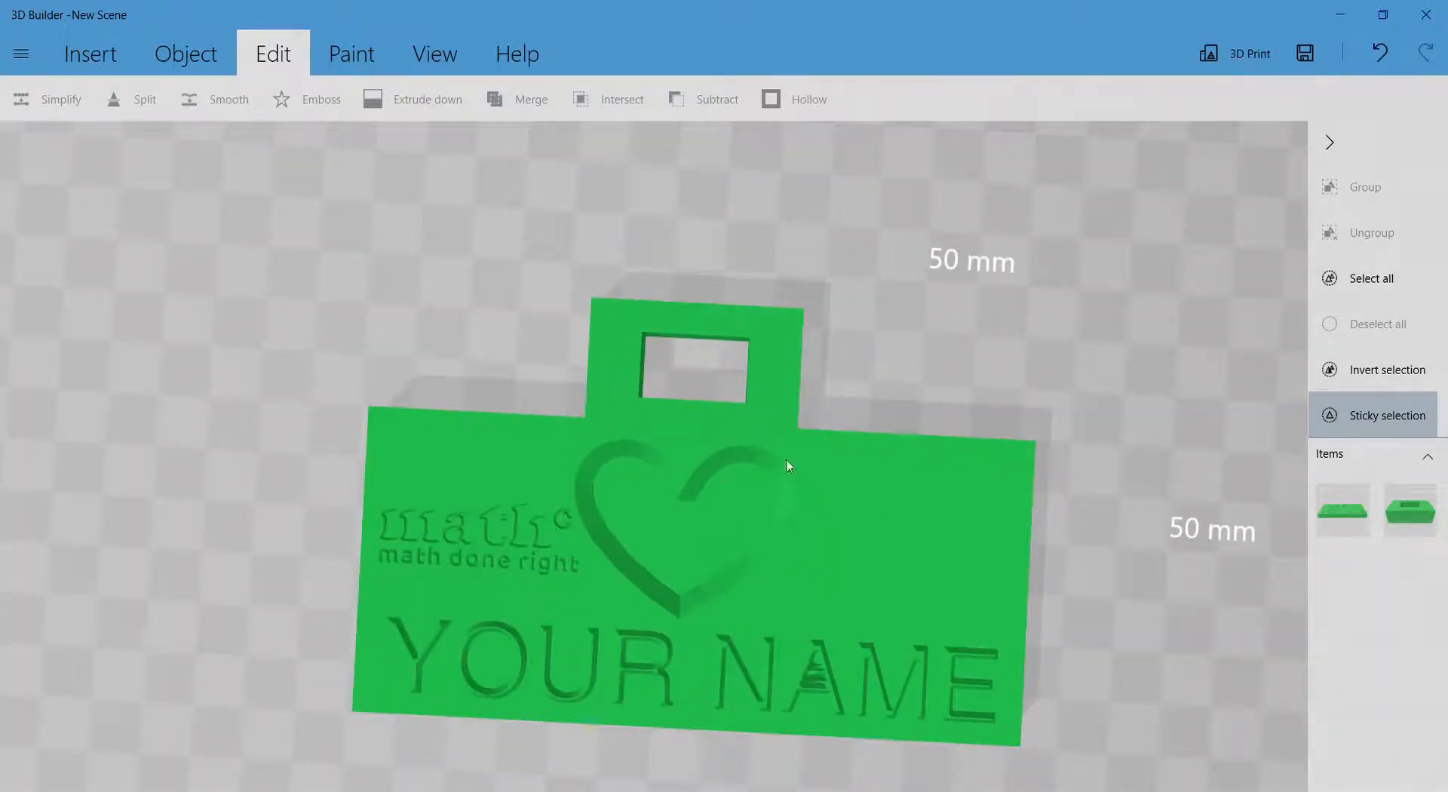
- Undo the rectangular cut, then try to change the cutter block's height and undo that change
key(ctrl+z)
click(777, 369)
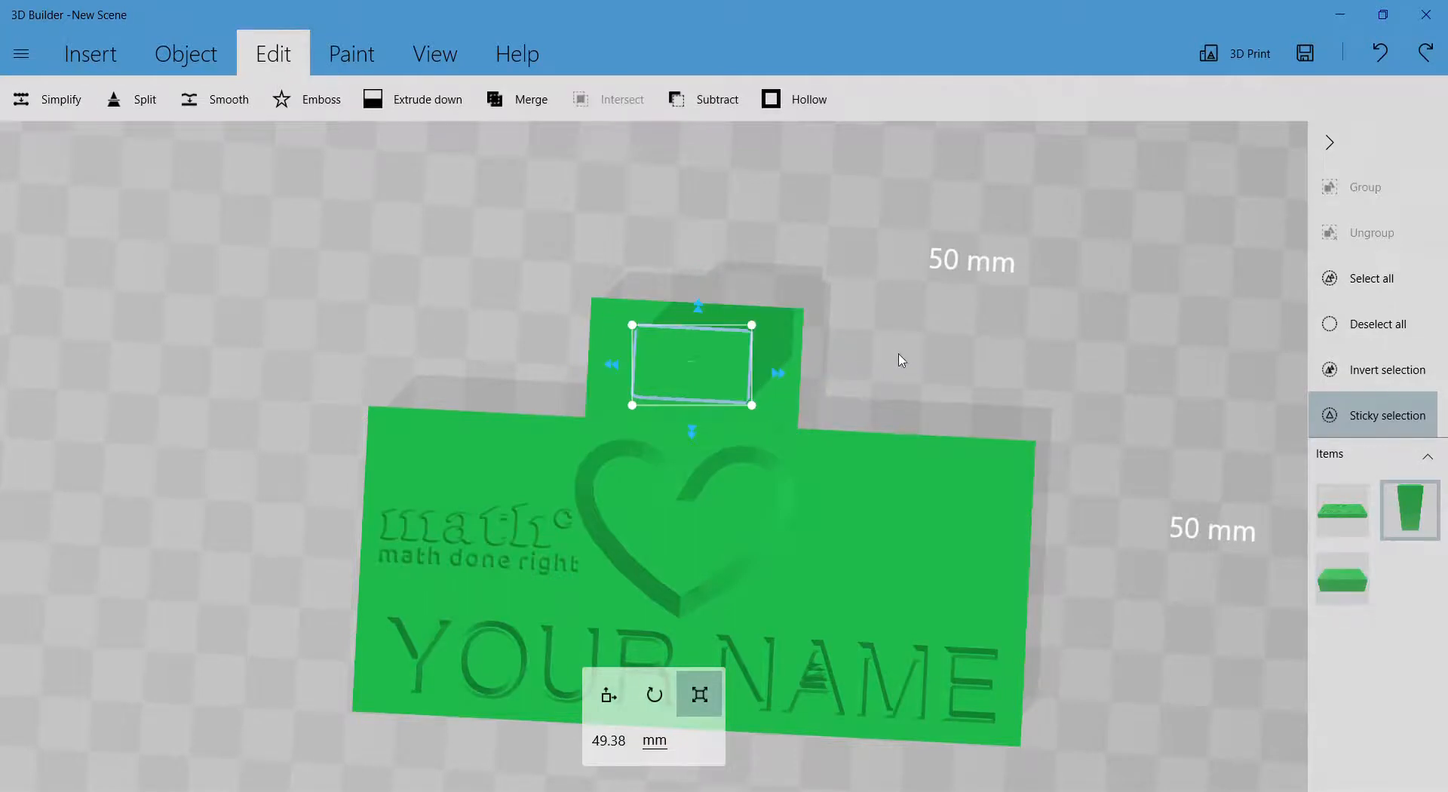
drag(899, 355, 583, 269)
scroll(867, 324, up, 5)
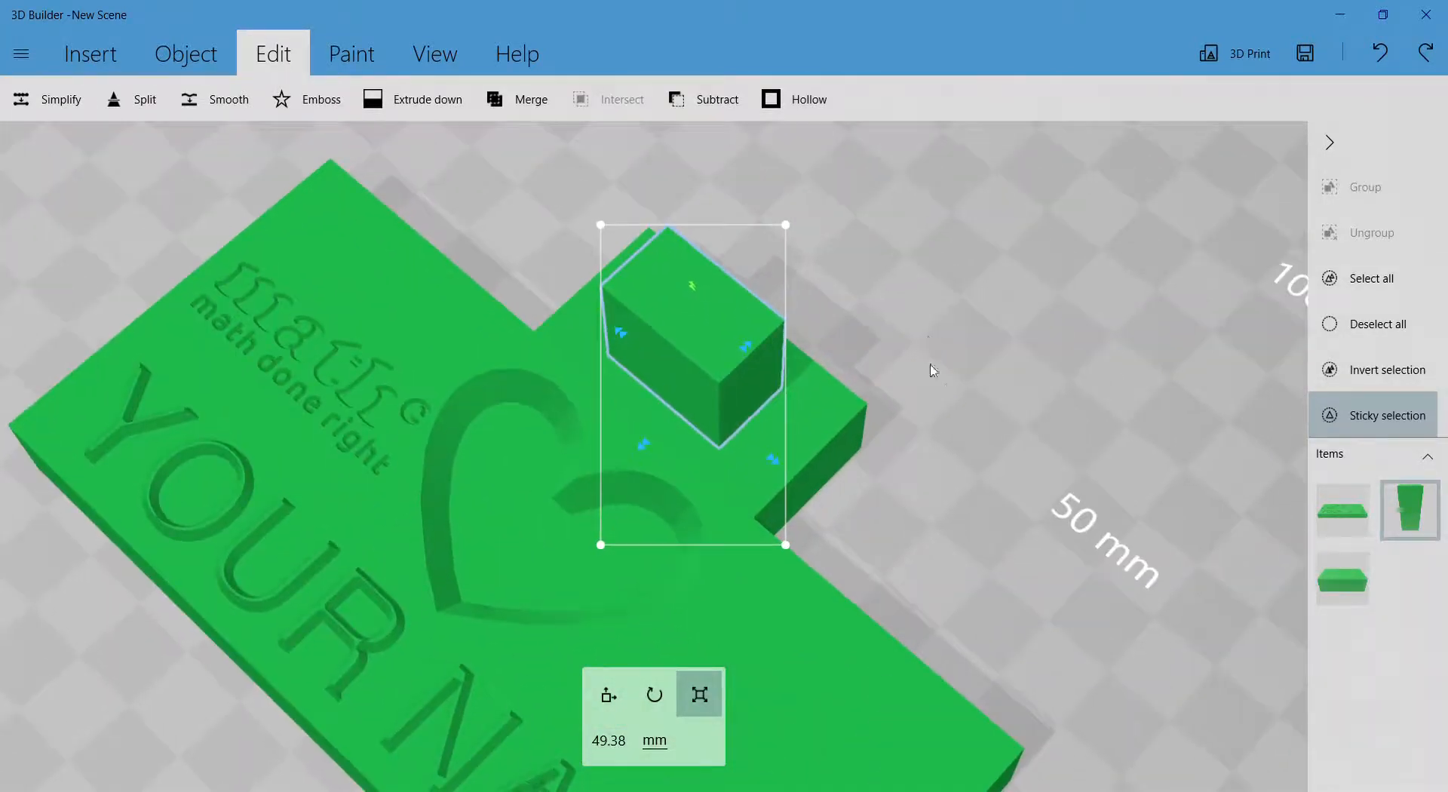
drag(840, 256, 1093, 422)
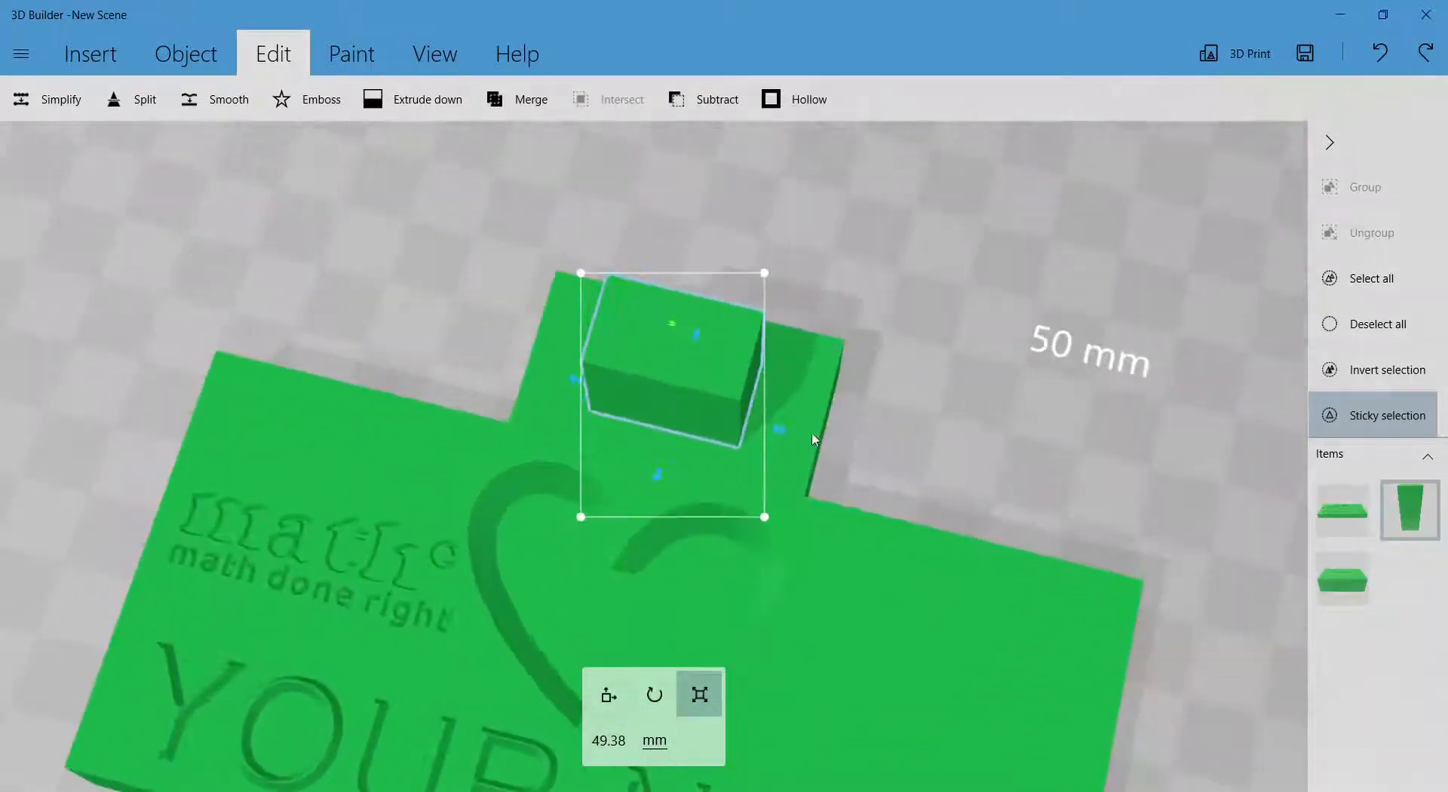
click(787, 441)
click(785, 432)
drag(813, 373, 975, 297)
drag(675, 261, 696, 318)
key(ctrl+z)
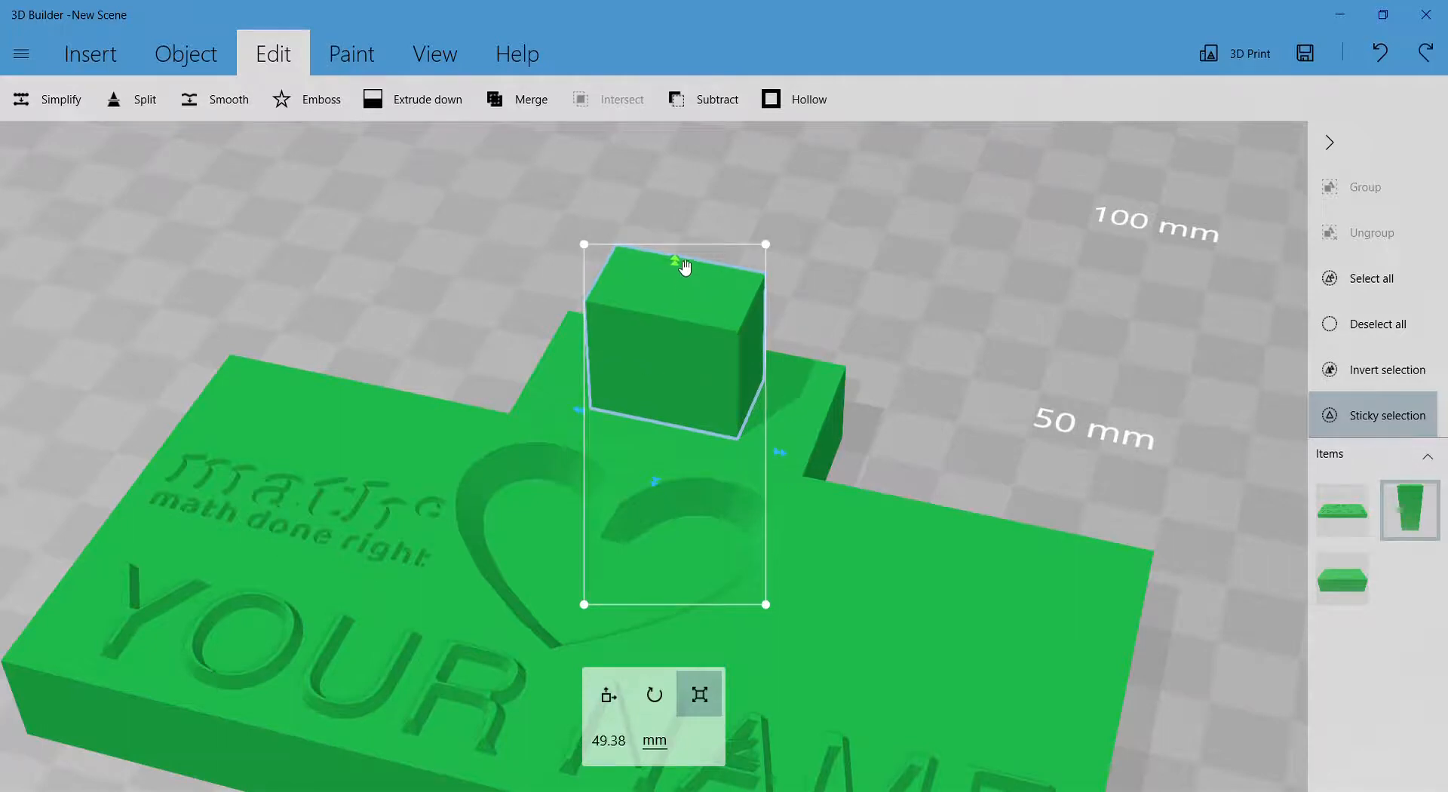
- Shrink the cutter block, subtract it from the attachment block, and inspect the smaller opening
drag(914, 329, 594, 233)
click(186, 54)
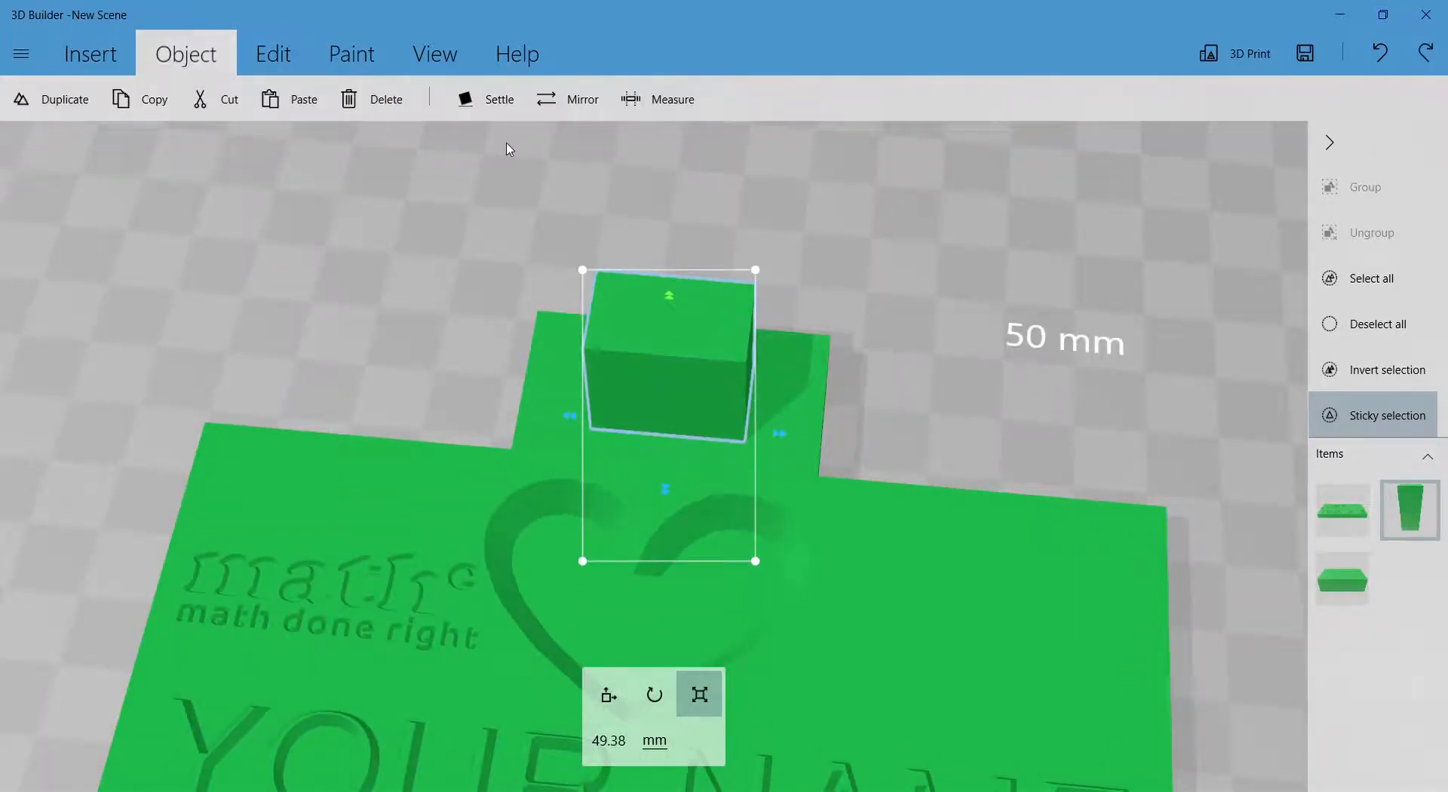
drag(930, 377, 678, 261)
drag(950, 331, 817, 184)
click(275, 55)
click(704, 98)
drag(889, 220, 964, 343)
click(973, 403)
drag(972, 403, 1056, 430)
scroll(1086, 405, down, 6)
scroll(1036, 375, up, 5)
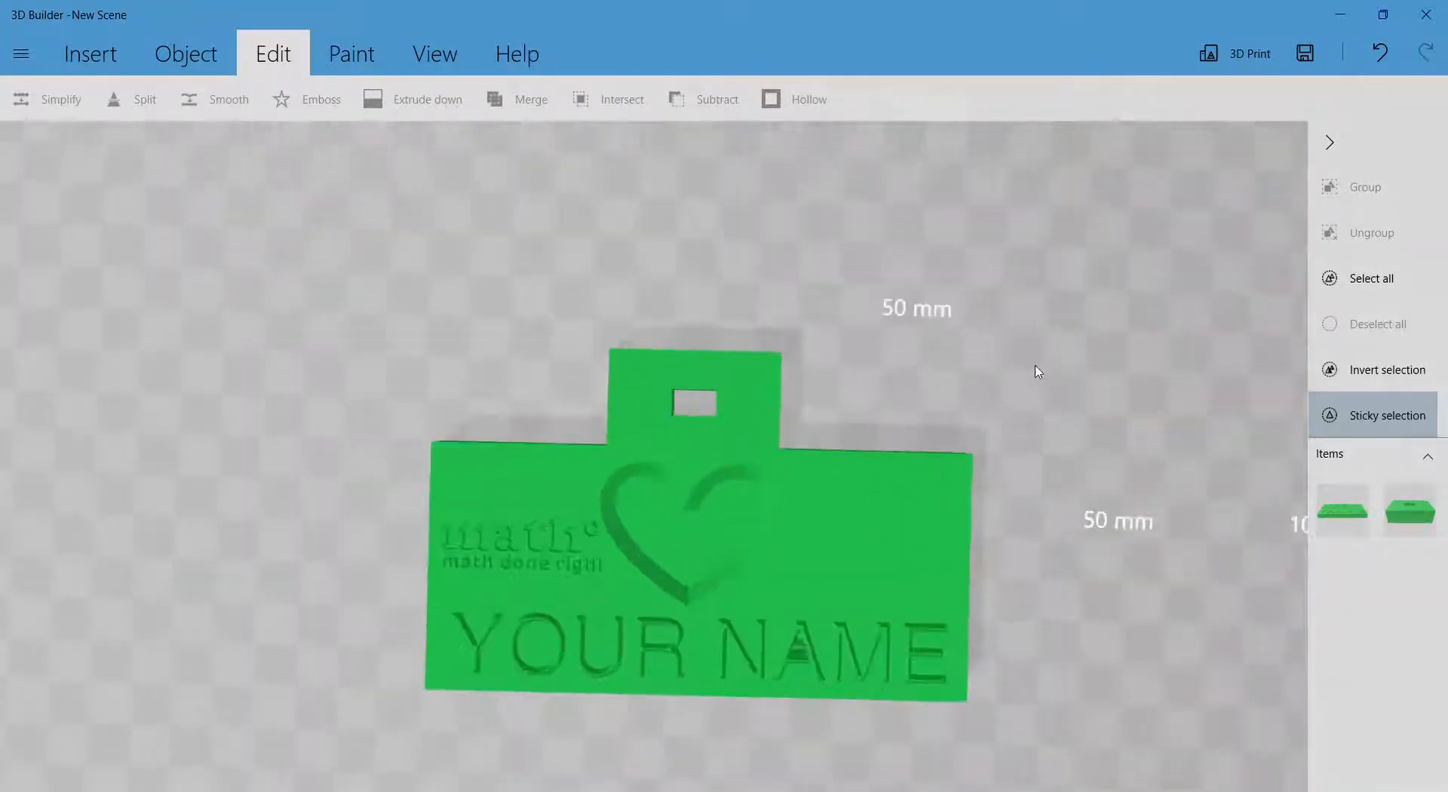
- Try thinning the main plate to about 5 mm and undo the change
right_drag(1036, 369, 1026, 208)
drag(1152, 405, 840, 475)
click(840, 475)
drag(674, 407, 674, 447)
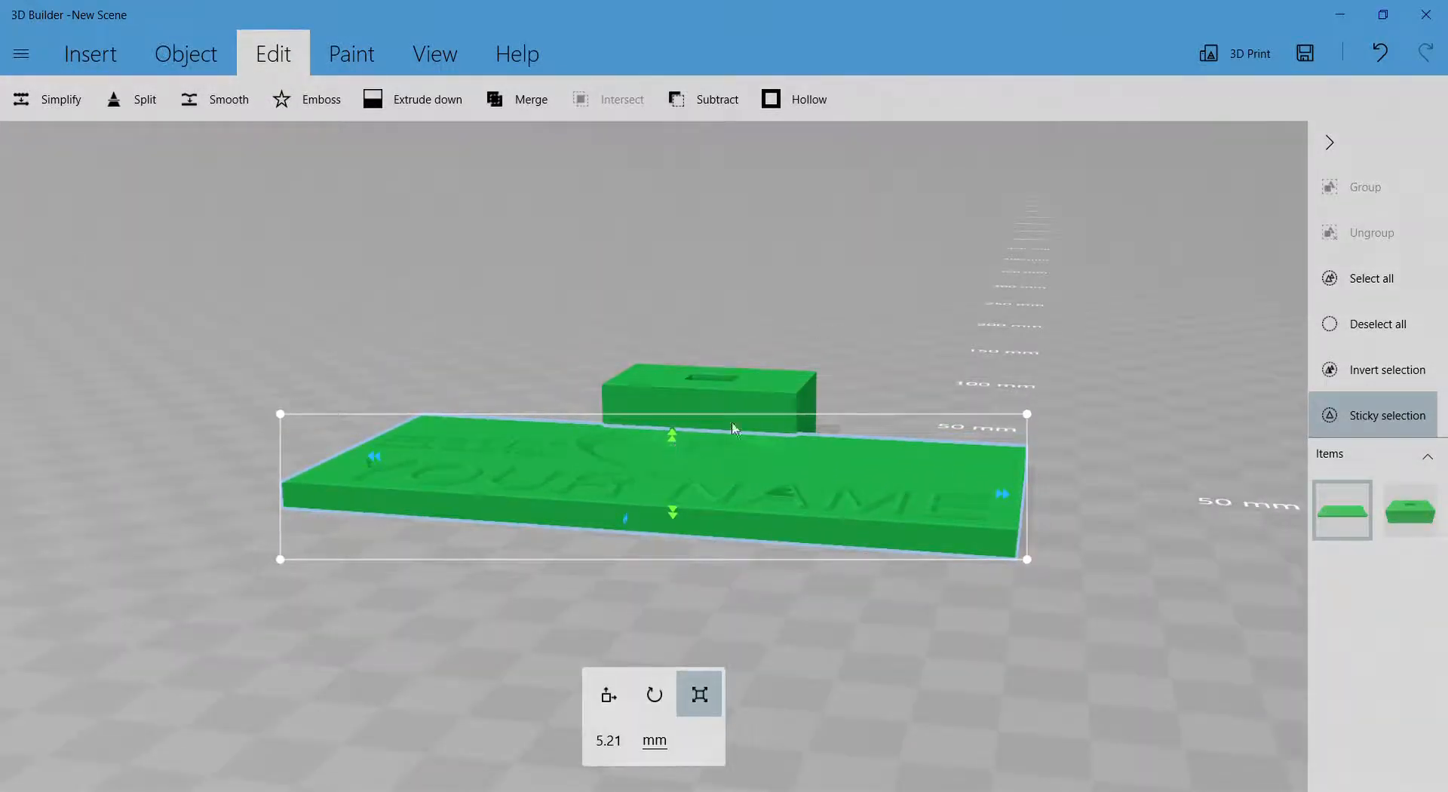
key(ctrl+z)
- Undo the small rectangular cut in the attachment block
scroll(942, 282, up, 3)
drag(1014, 228, 1085, 539)
right_drag(890, 208, 902, 480)
click(734, 464)
click(831, 535)
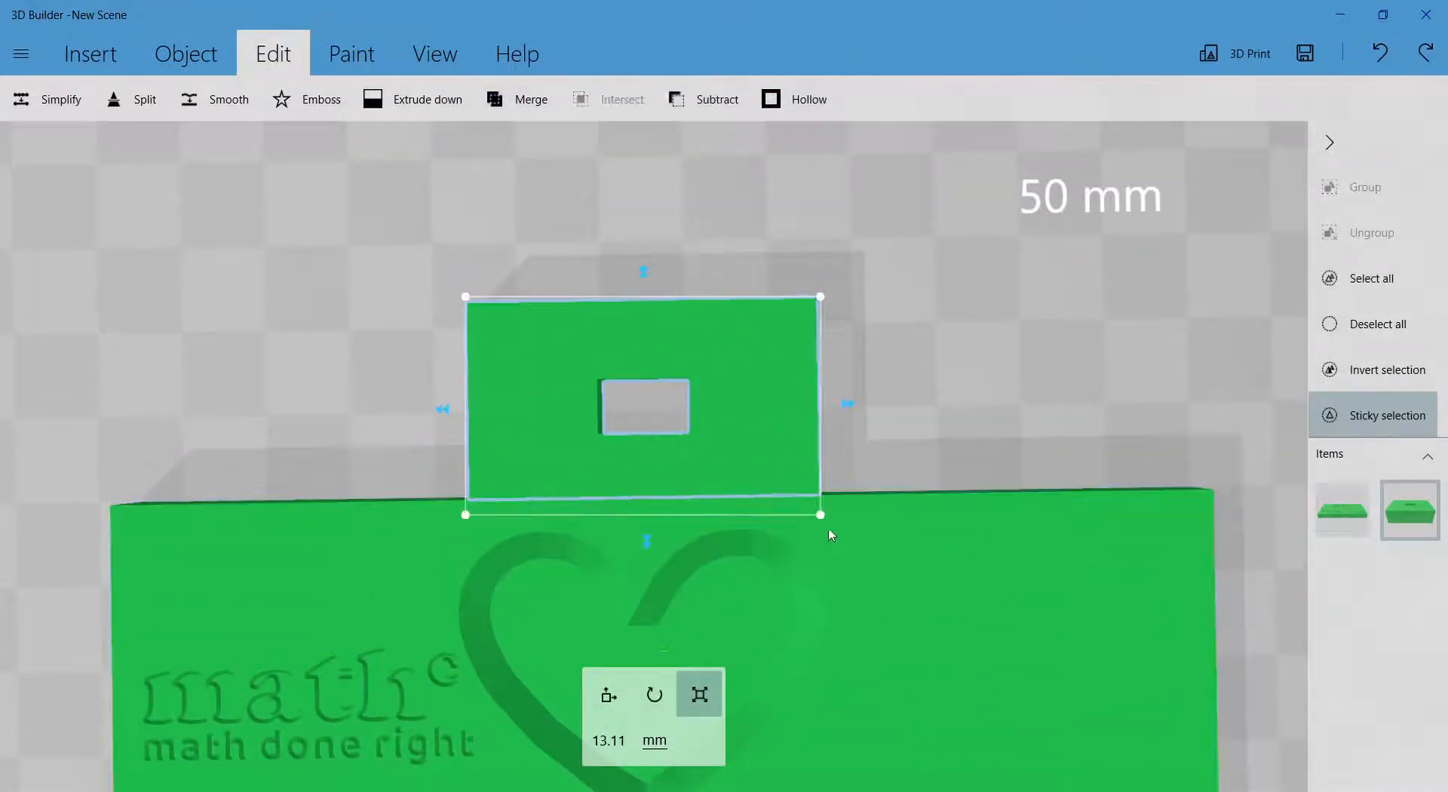
key(ctrl+z)
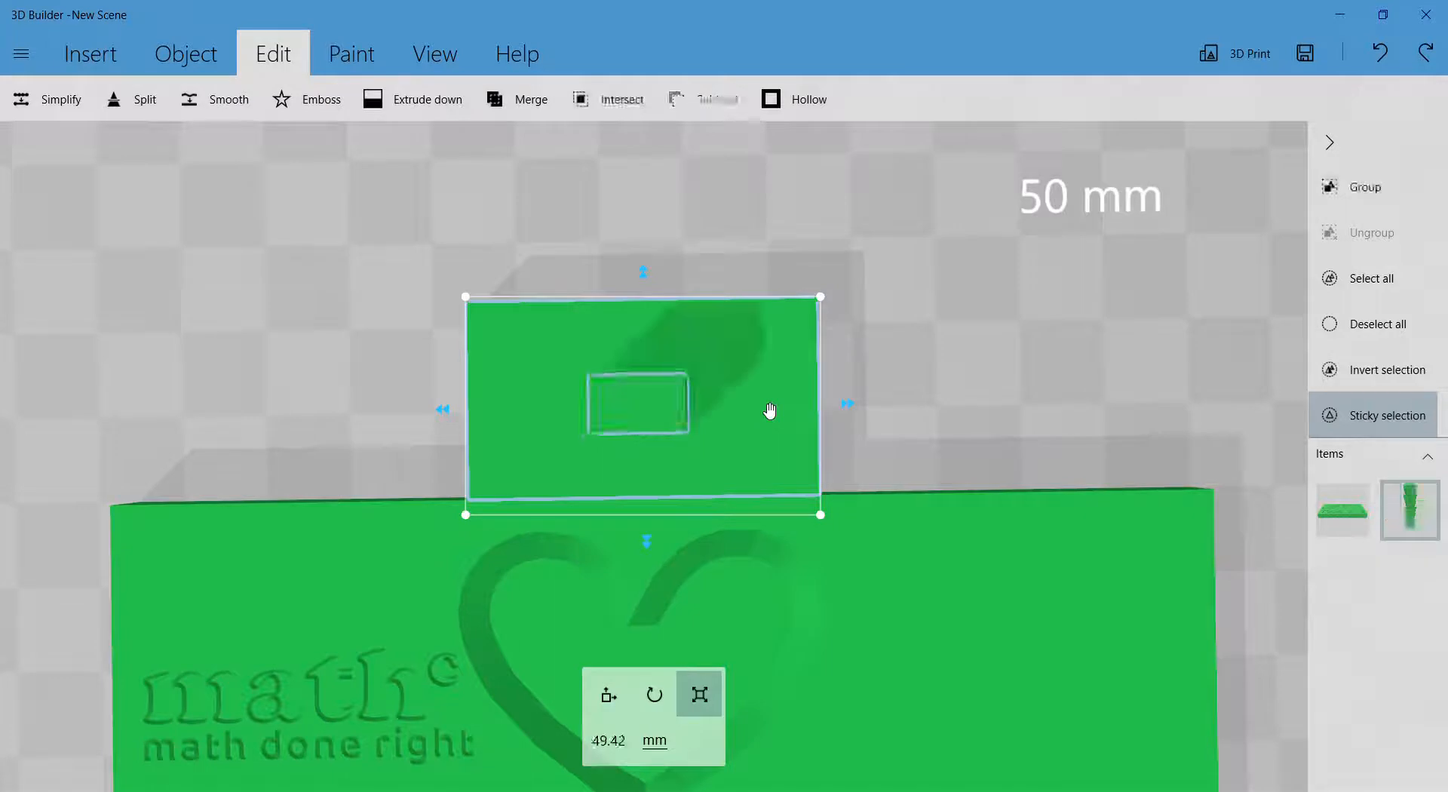
- Scale the cutter block up to about 104 mm tall, subtract it from the attachment block, and inspect the larger opening
click(794, 410)
drag(694, 436, 742, 474)
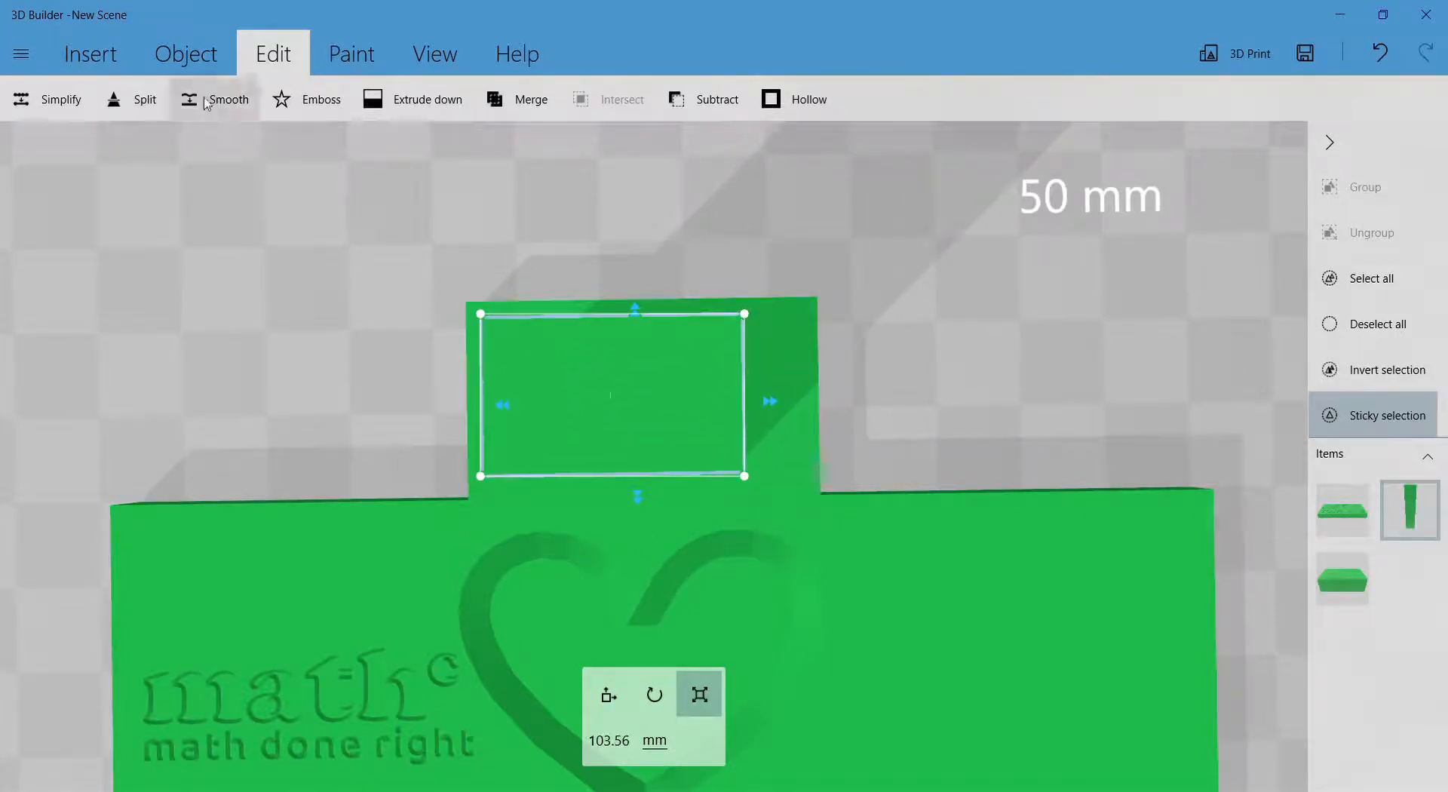
click(705, 99)
click(845, 385)
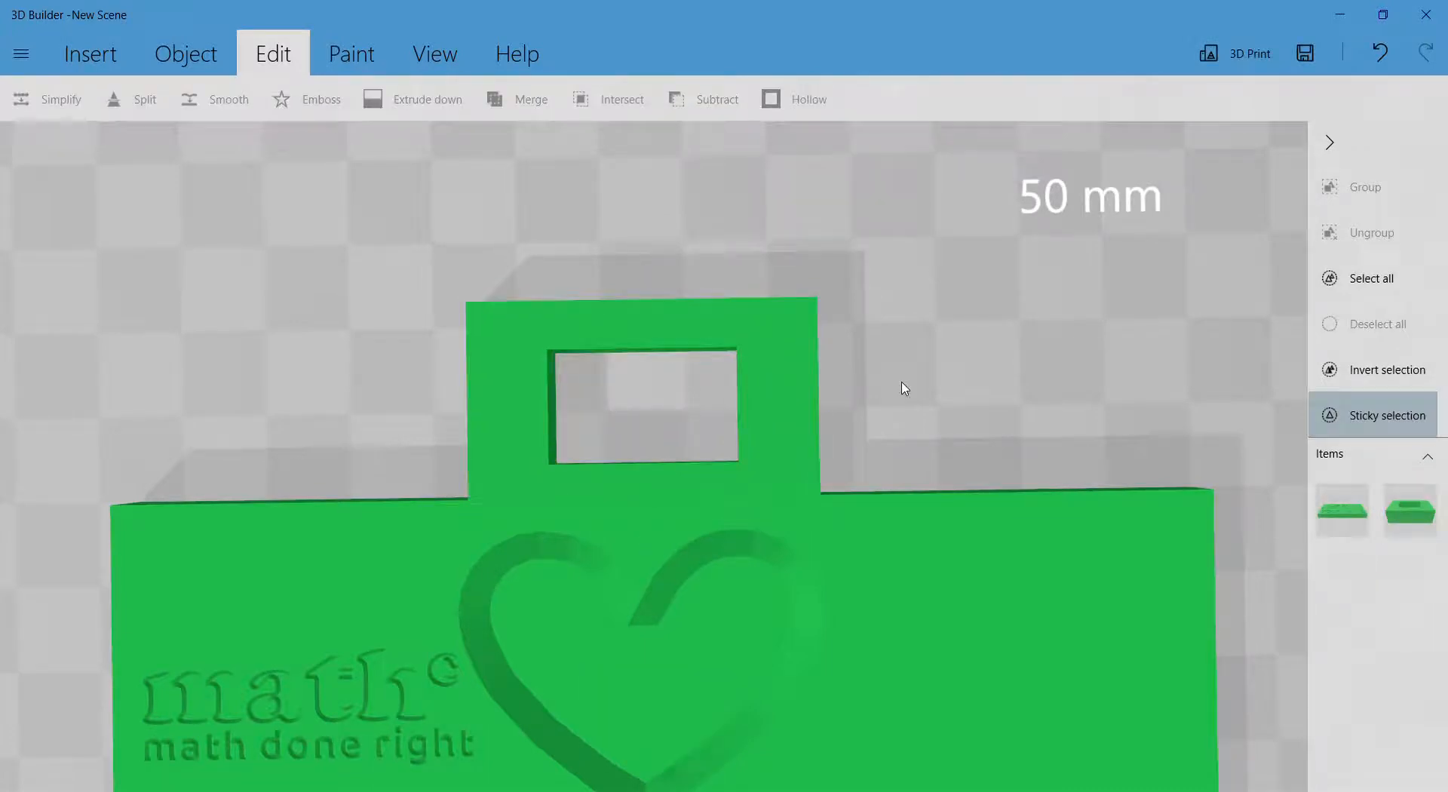
right_drag(844, 385, 1018, 371)
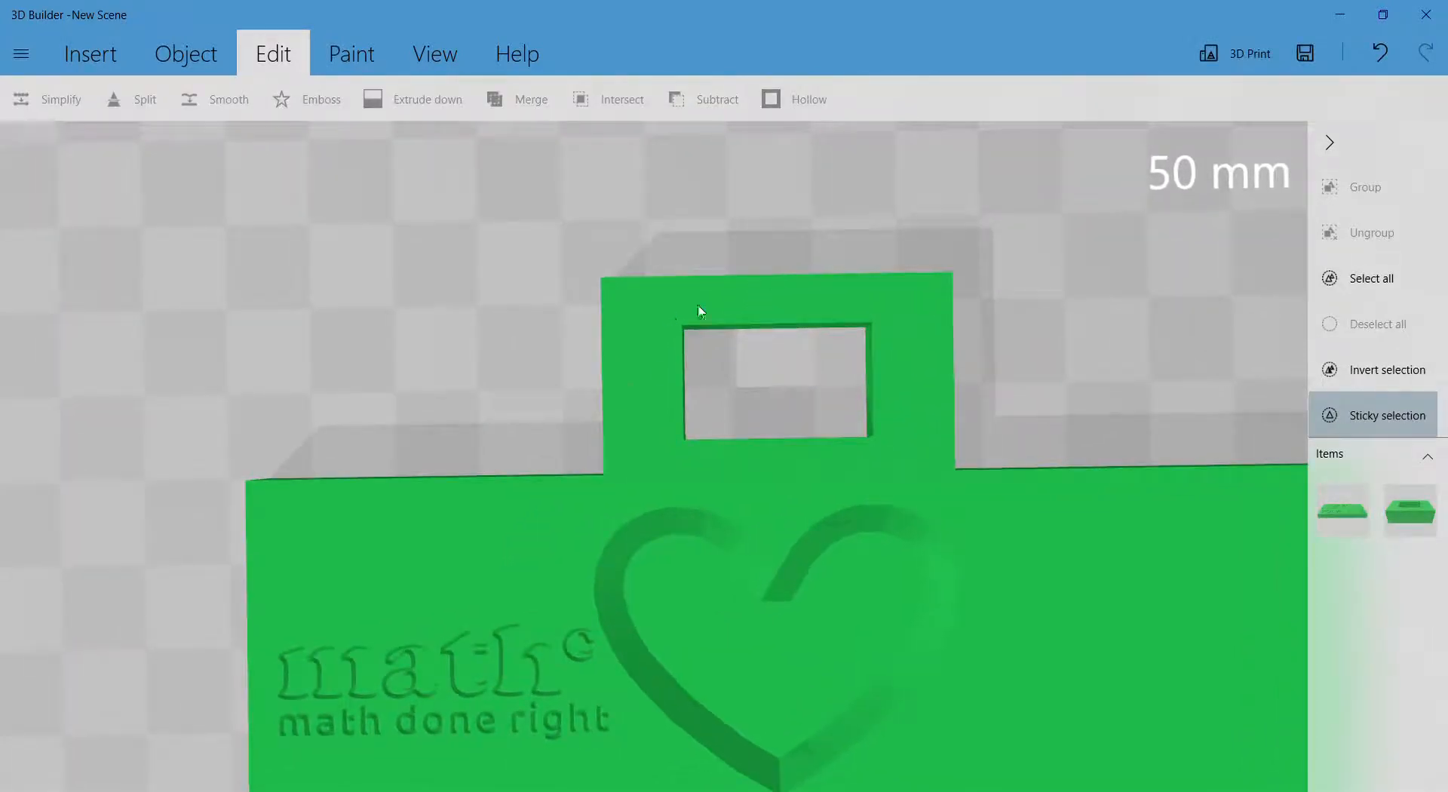
drag(1088, 381, 694, 411)
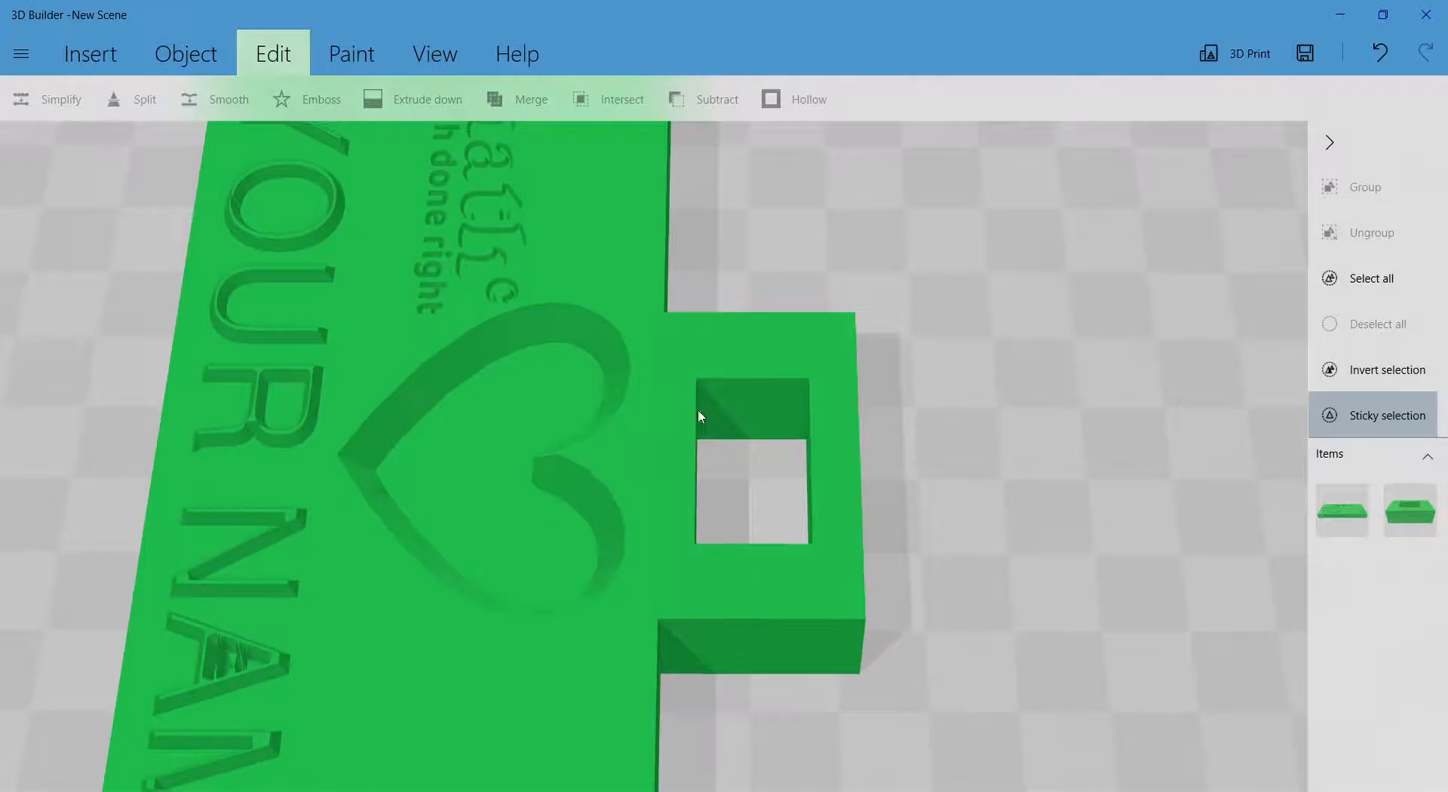
- Try thinning the keyring attachment block to about 6 mm and scale its height back up to about 13 mm
drag(780, 279, 955, 297)
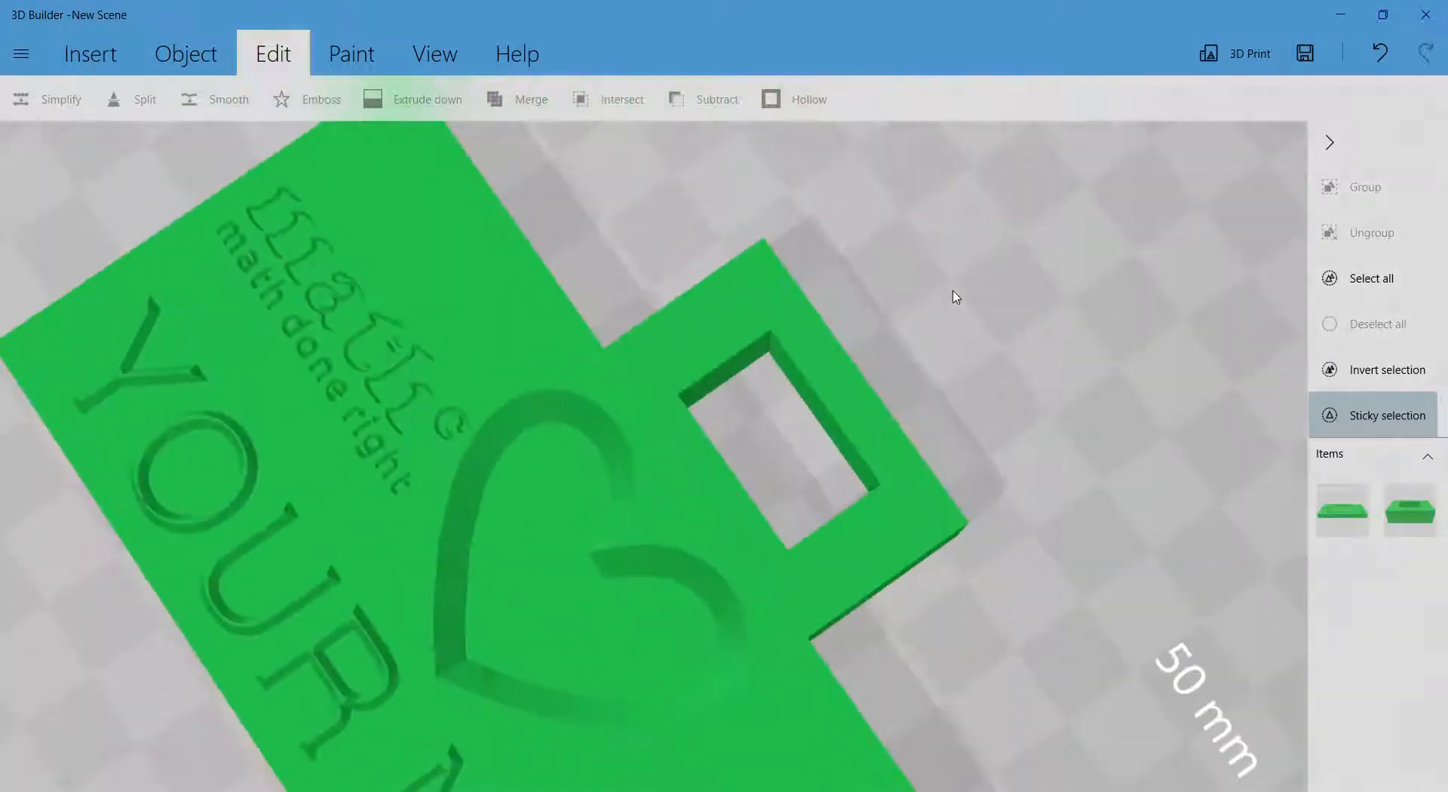
click(738, 344)
drag(1093, 371, 801, 382)
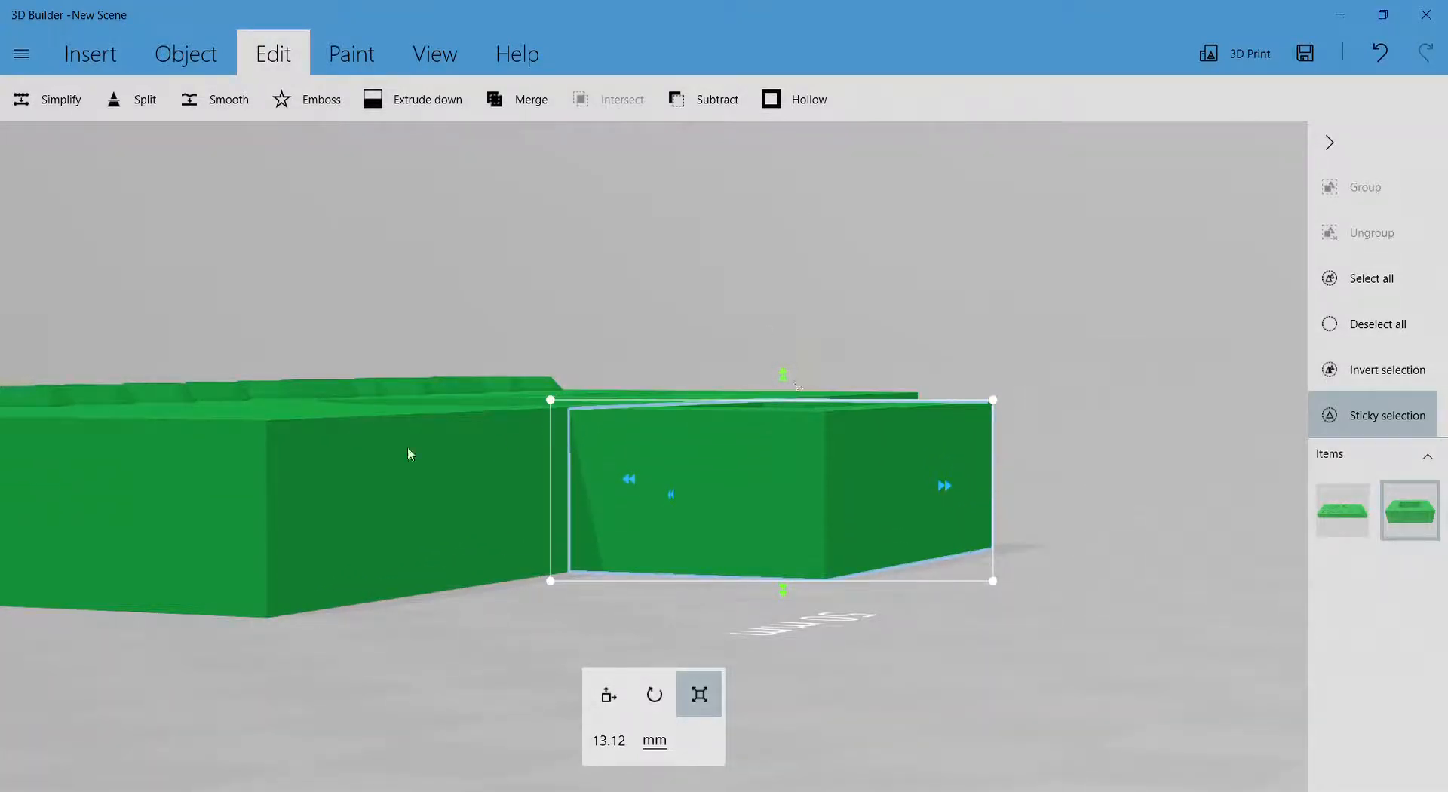
drag(681, 288, 831, 328)
drag(812, 375, 815, 459)
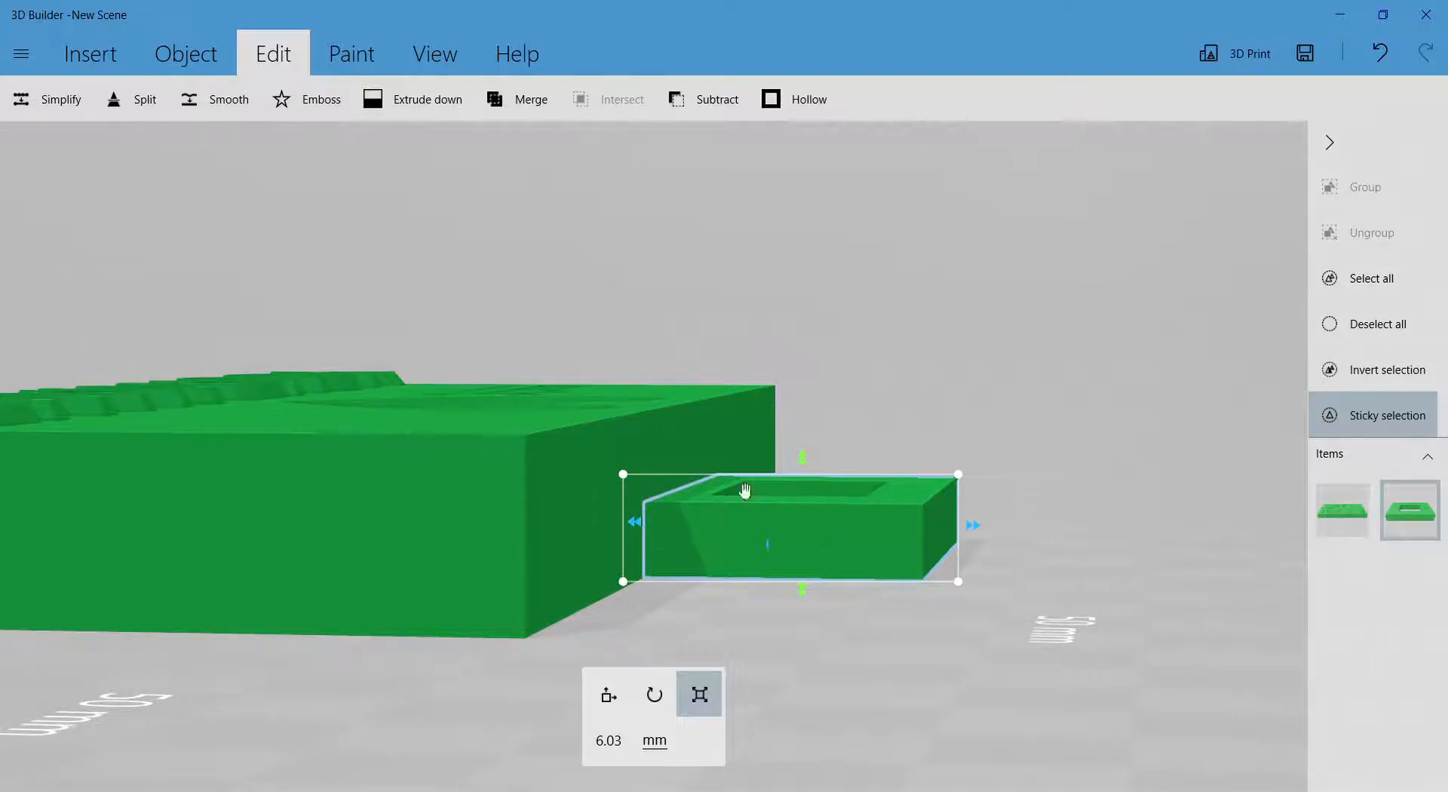
drag(806, 469, 812, 381)
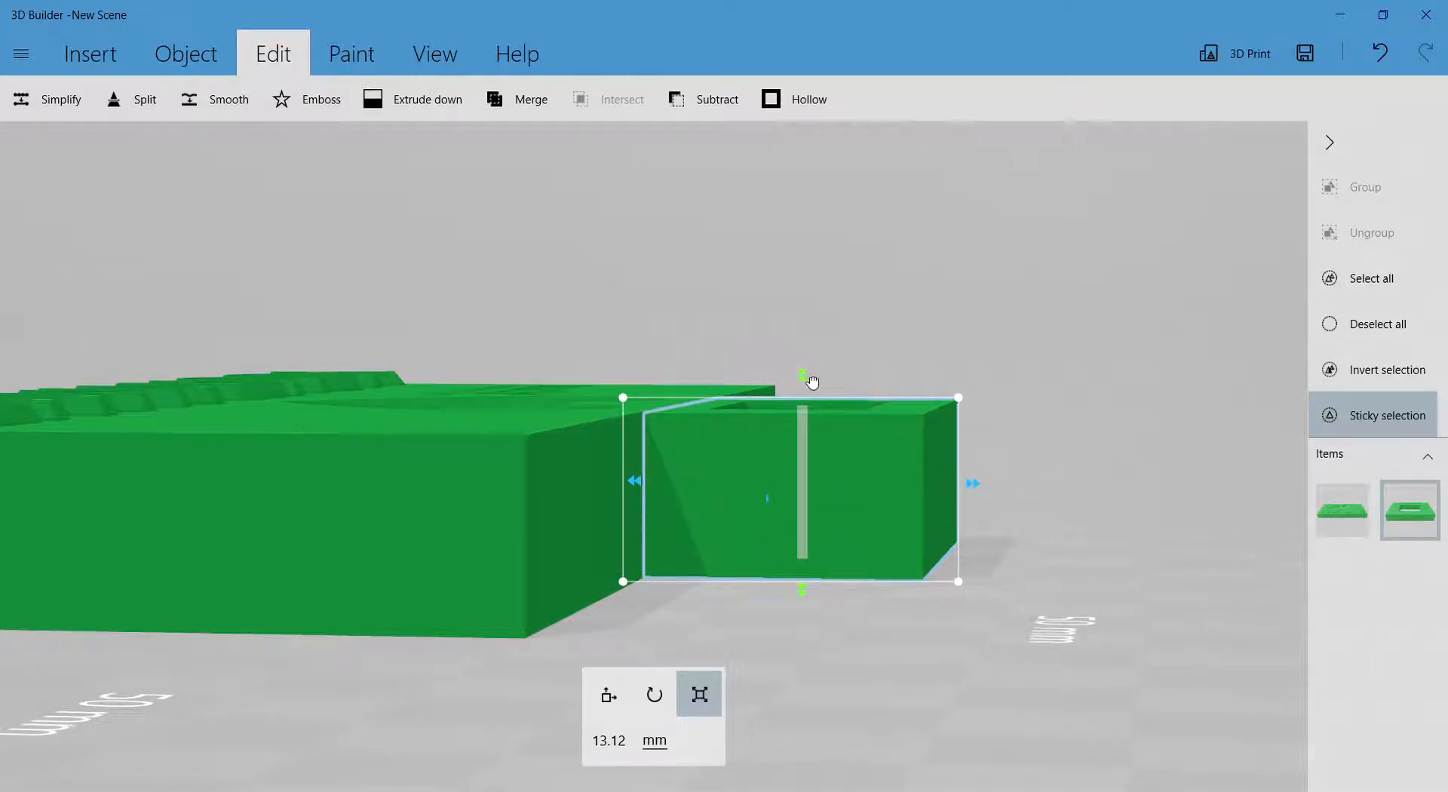
click(761, 475)
- Examine the whole keychain from the front and from above, including the plate, text, heart and attachment block
drag(450, 222, 1056, 402)
scroll(1056, 402, down, 3)
scroll(1056, 402, down, 3)
right_drag(1094, 422, 1058, 372)
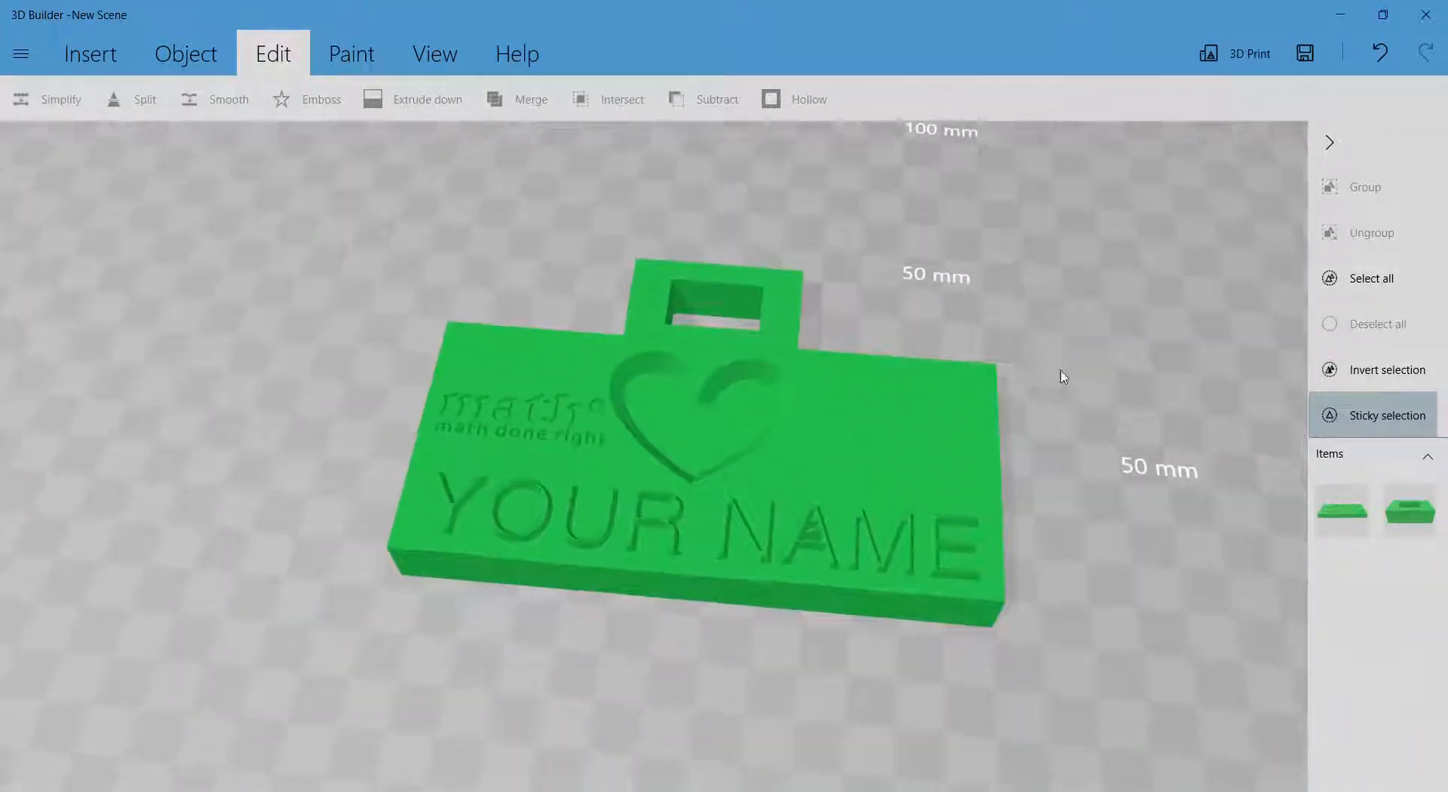
drag(1059, 372, 1071, 428)
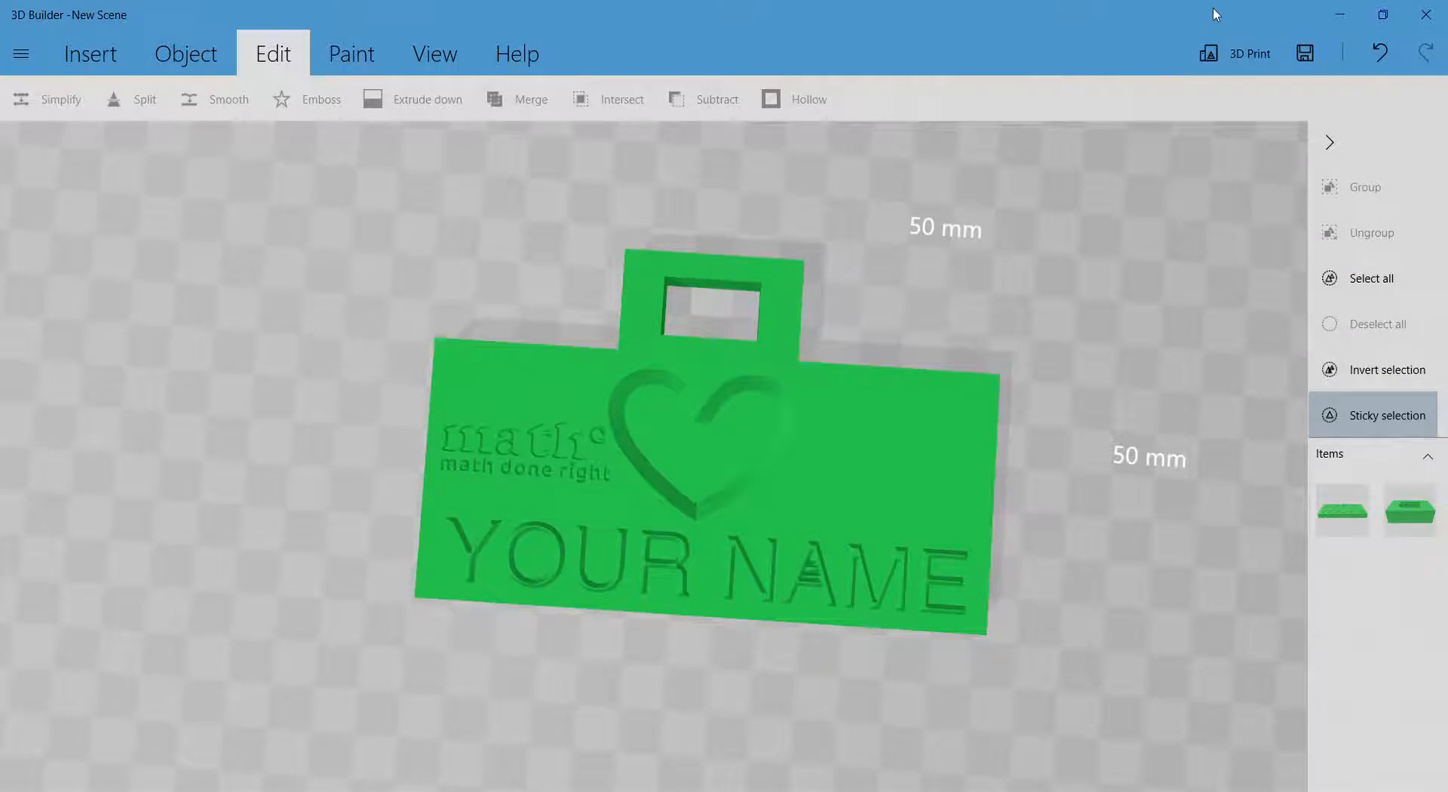